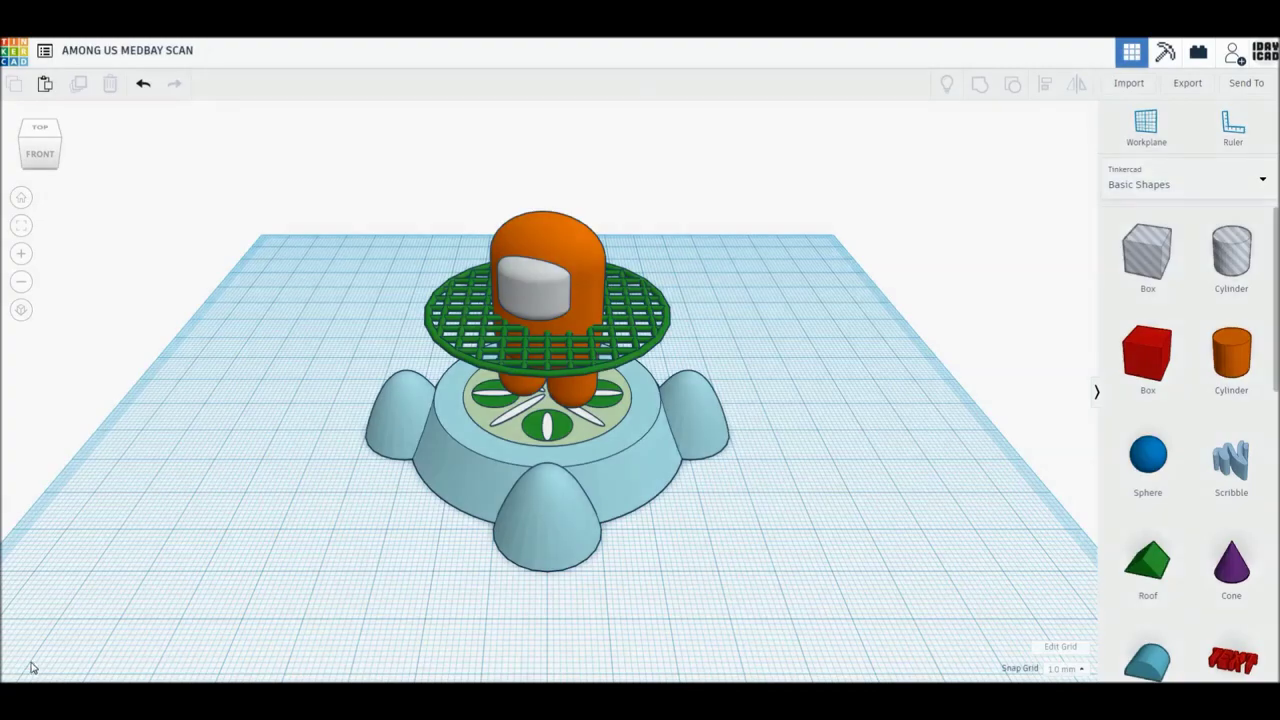
Raise the green grid disc 30 mm above the workplane so it encircles the crewmate.
mouse_move(70, 668)
right_mouse_down()
mouse_move(249, 668)
mouse_move(92, 669)
right_mouse_up()
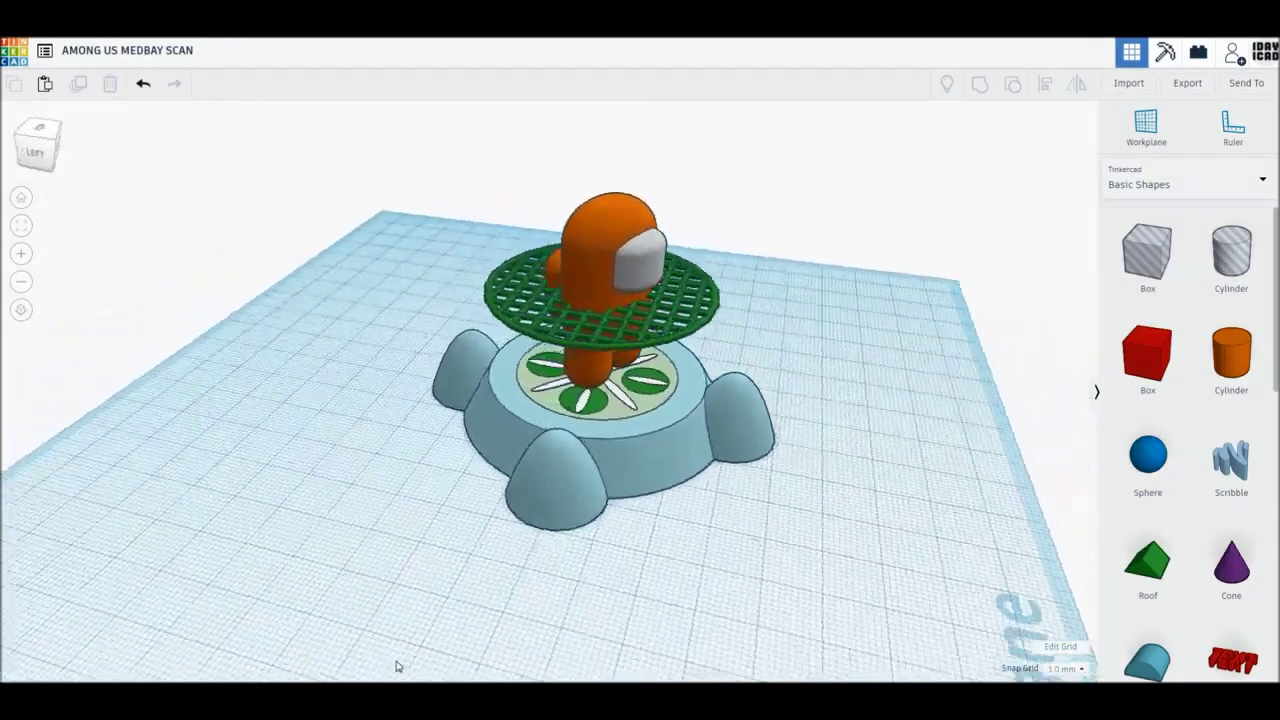
mouse_move(22, 668)
right_mouse_down()
mouse_move(420, 666)
mouse_move(40, 665)
mouse_move(380, 666)
mouse_move(67, 658)
mouse_move(240, 656)
right_mouse_up()
scroll(534, 413, "up", 2)
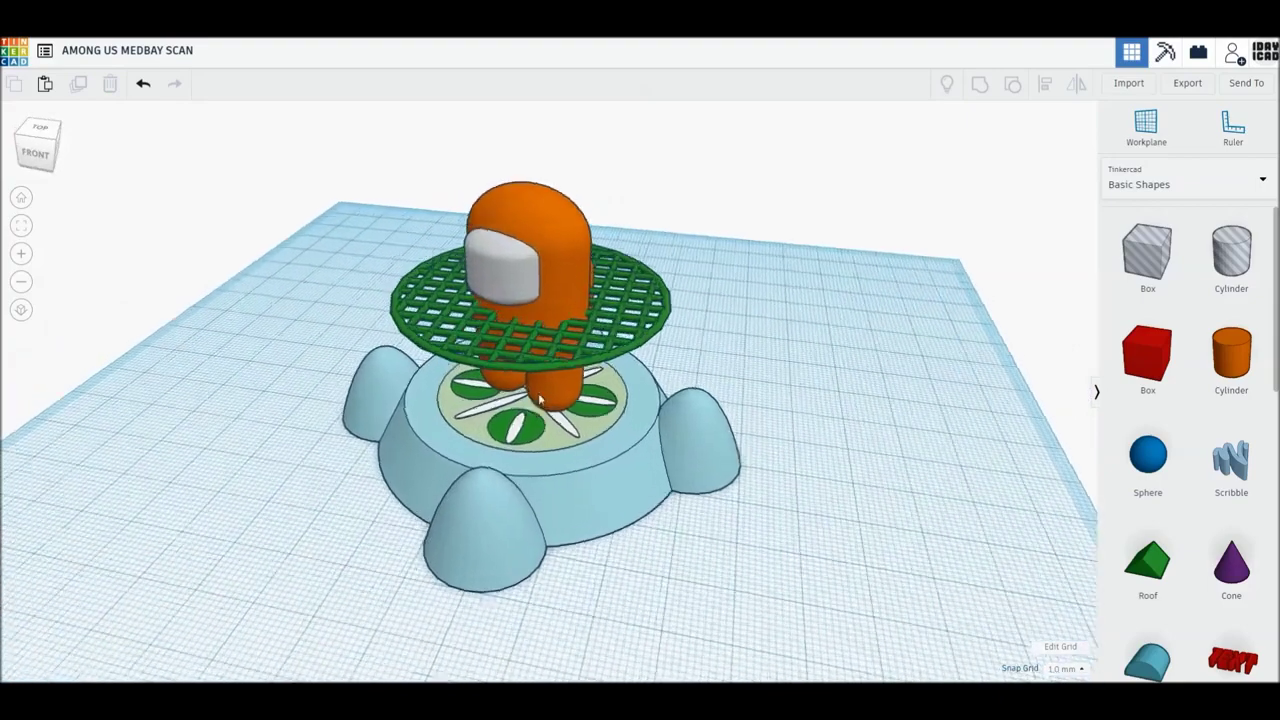
left_click(560, 318)
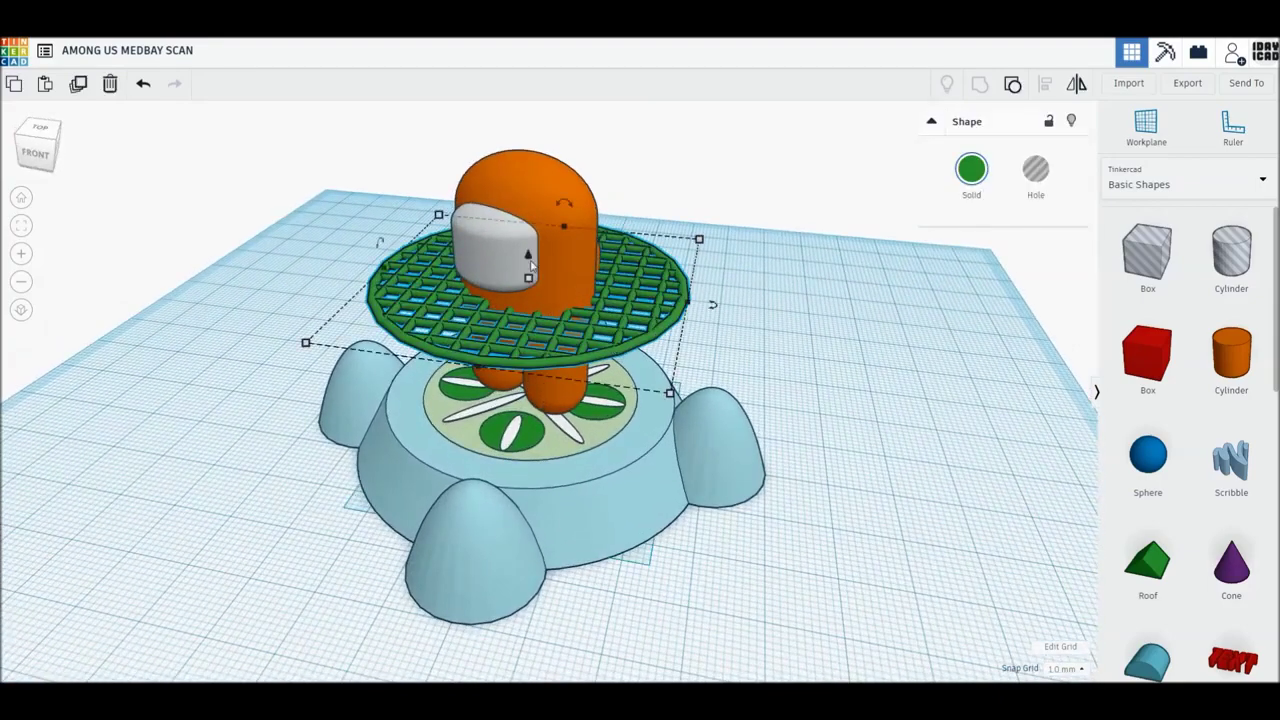
mouse_move(535, 140)
left_mouse_down()
mouse_move(538, 128)
mouse_move(558, 294)
mouse_move(558, 253)
left_mouse_up()
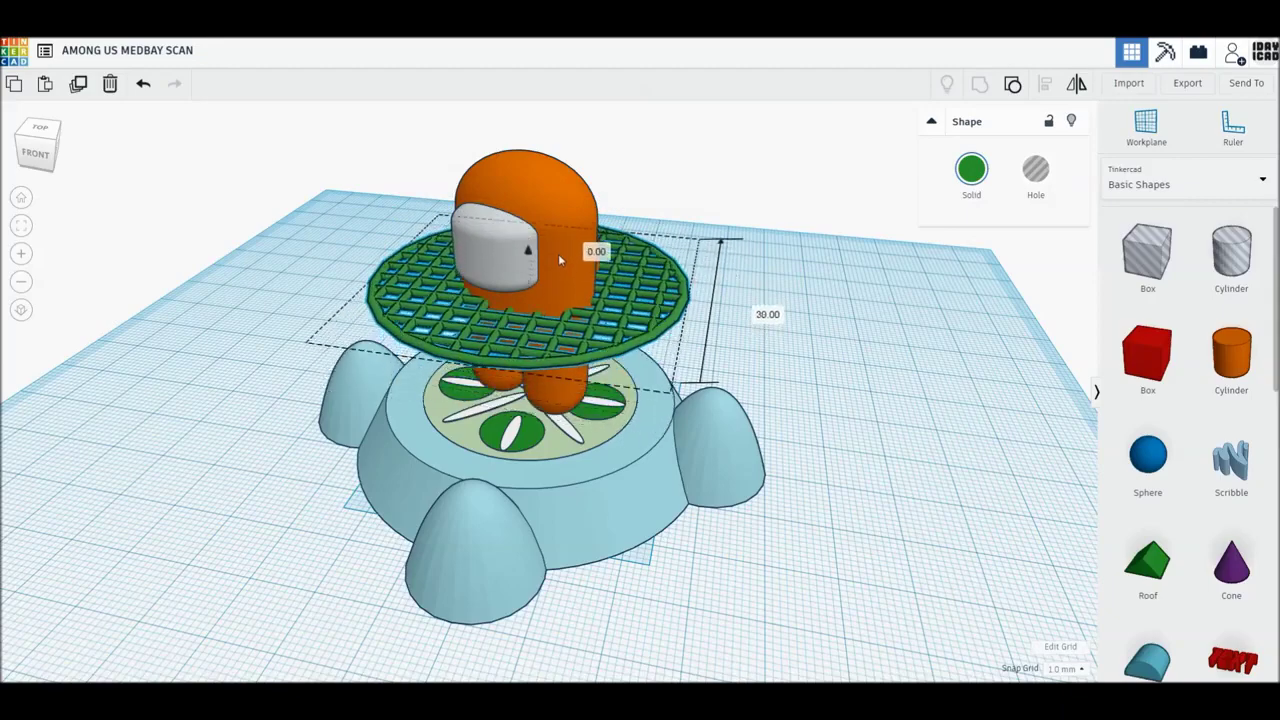
left_click(700, 584)
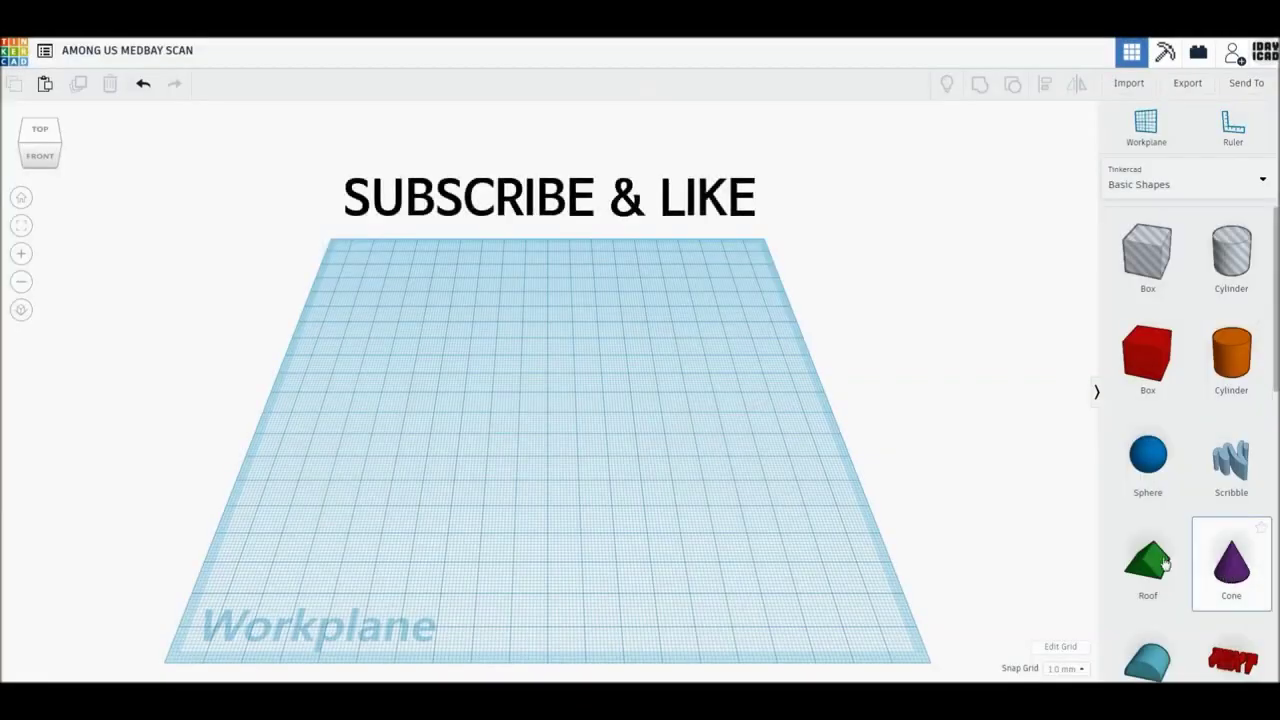
Place a cone near the workplane centre with a paraboloid to its right.
left_click_drag(1165, 563, 572, 422)
left_click(570, 421)
scroll(1187, 595, "down", 2)
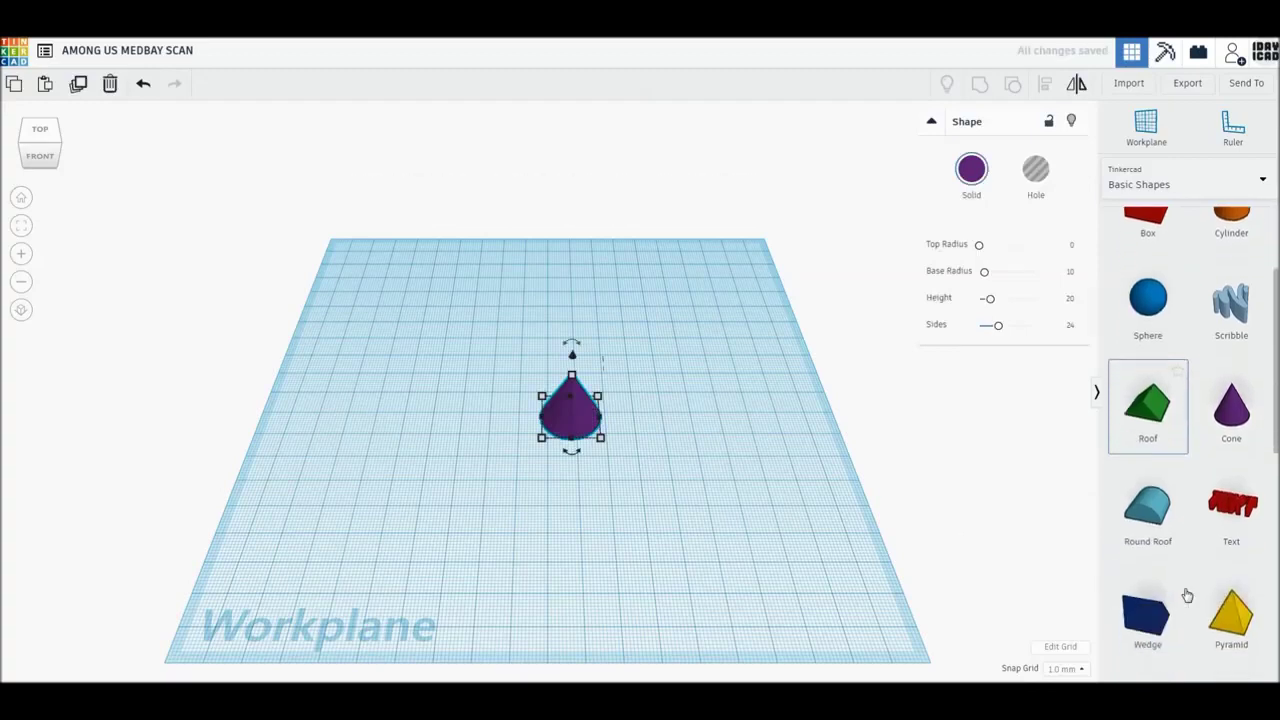
scroll(1187, 595, "down", 3)
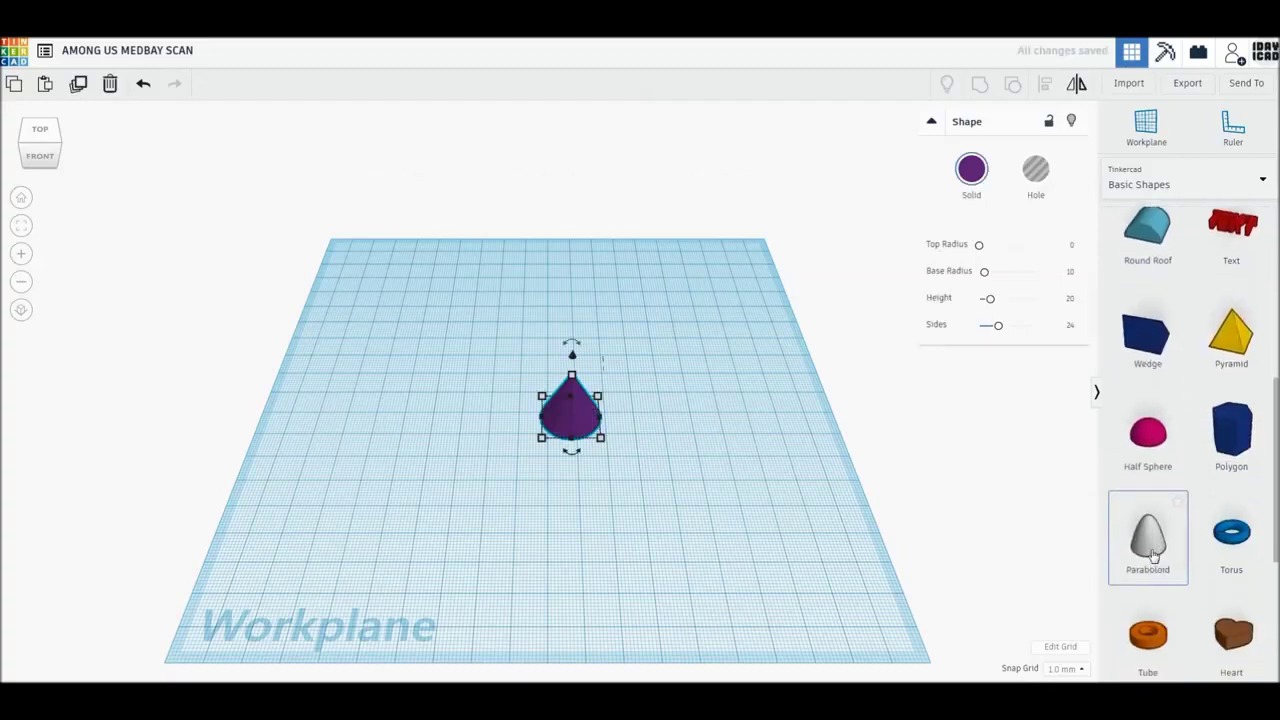
left_click_drag(1153, 555, 708, 432)
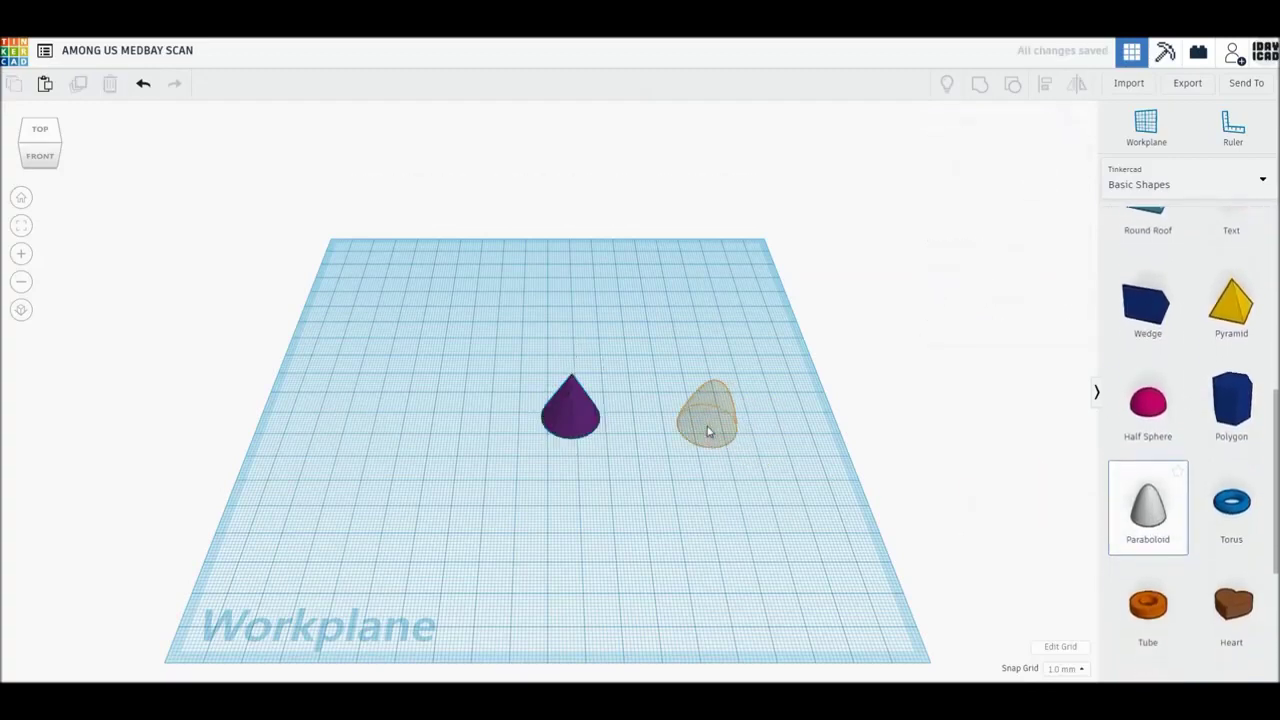
left_click(708, 432)
Give the purple cone 64 sides and a top radius of 8.
left_click(589, 426)
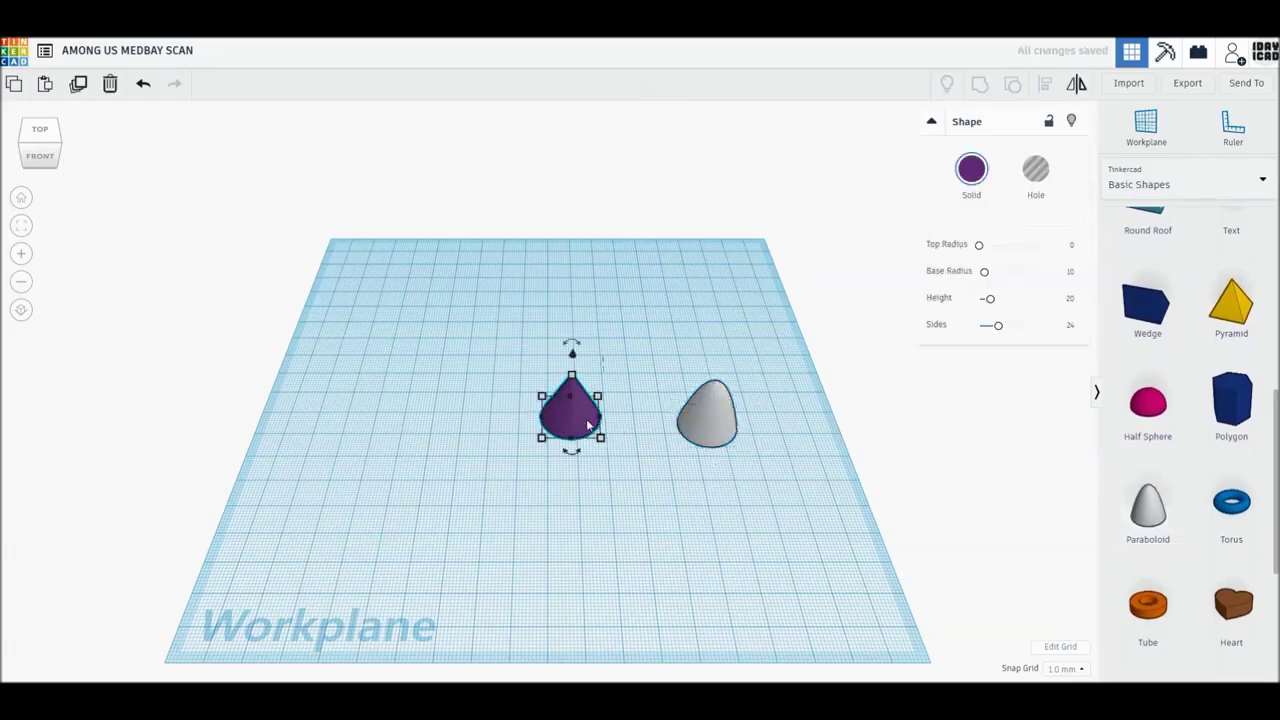
scroll(643, 505, "up", 5)
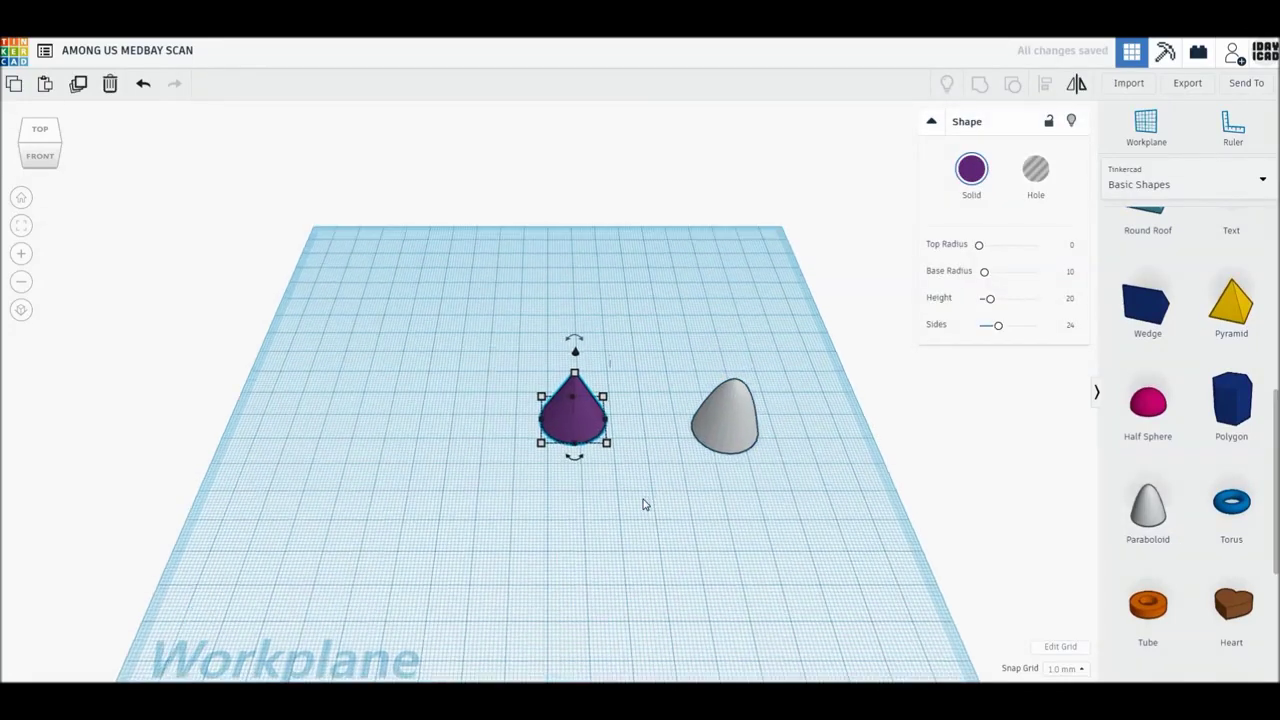
scroll(643, 505, "up", 2)
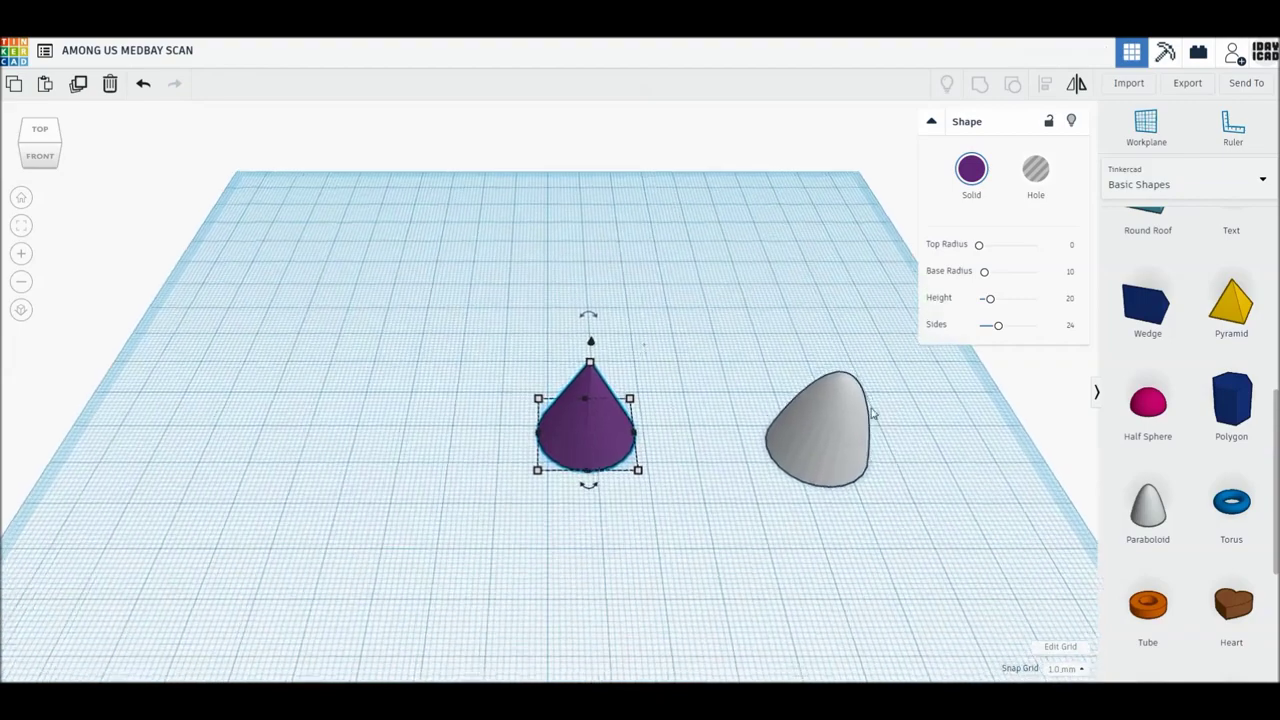
left_click_drag(1003, 333, 1083, 332)
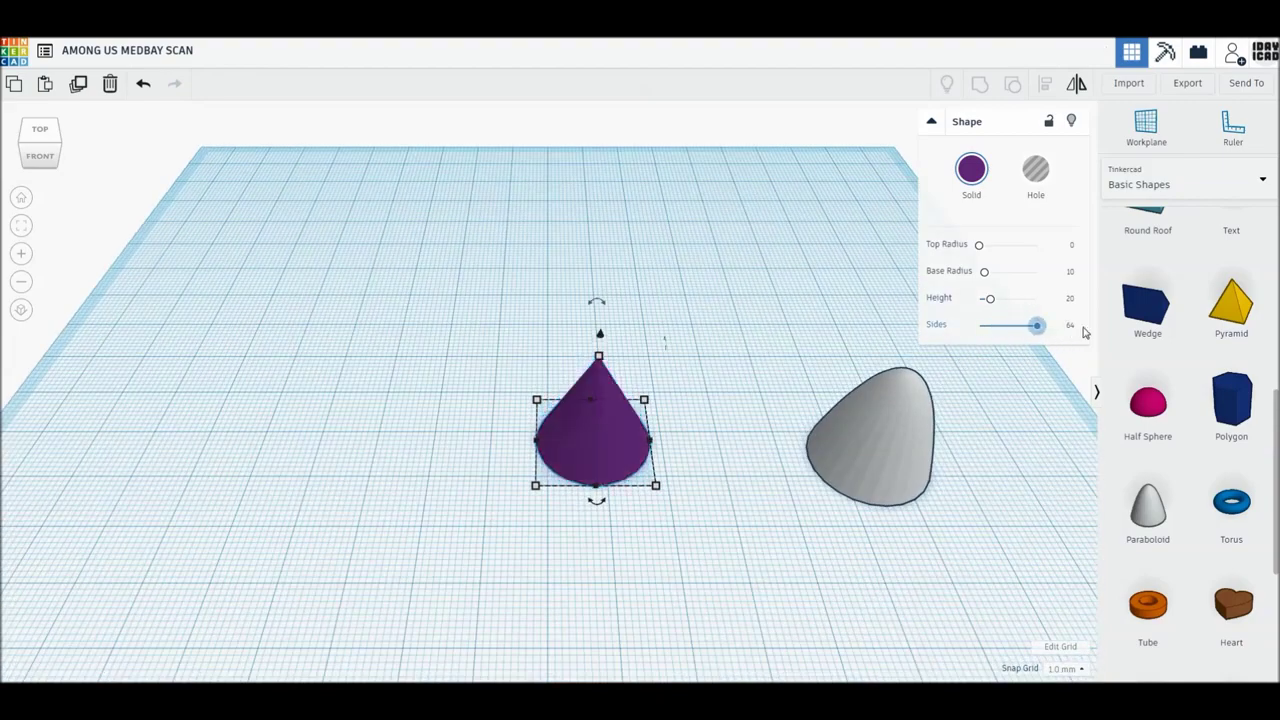
left_click(1068, 247)
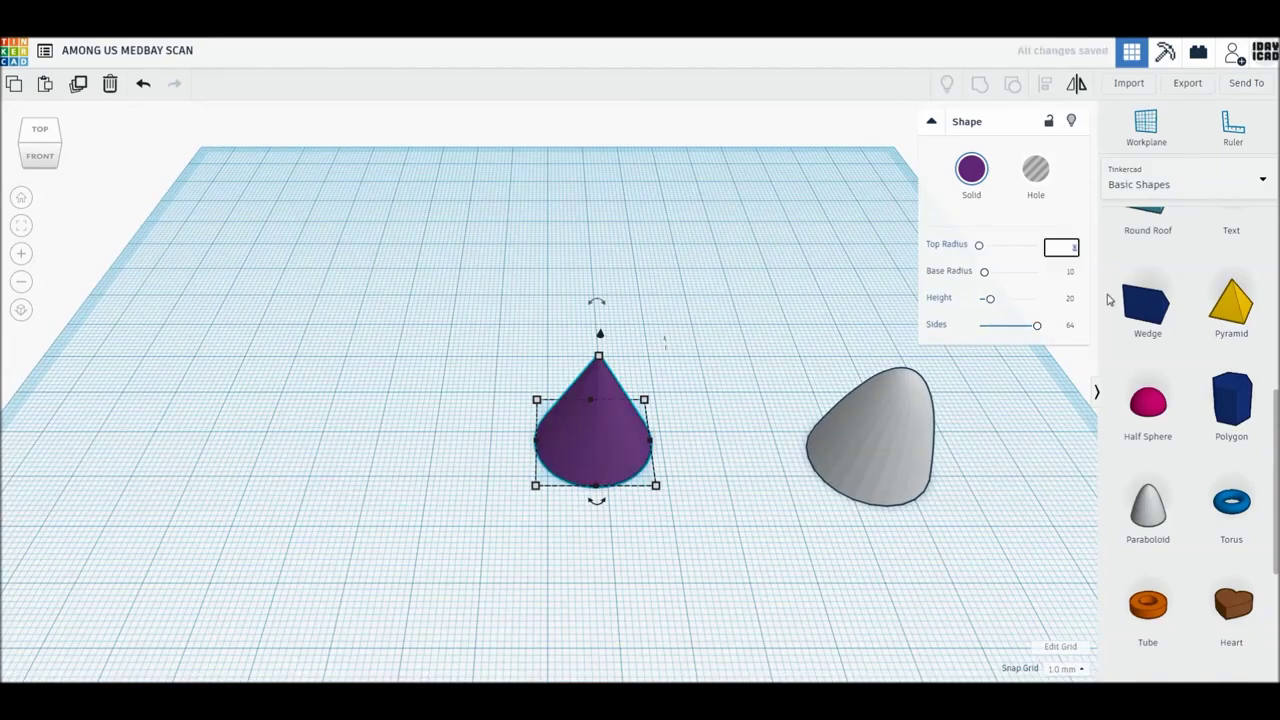
key("Return")
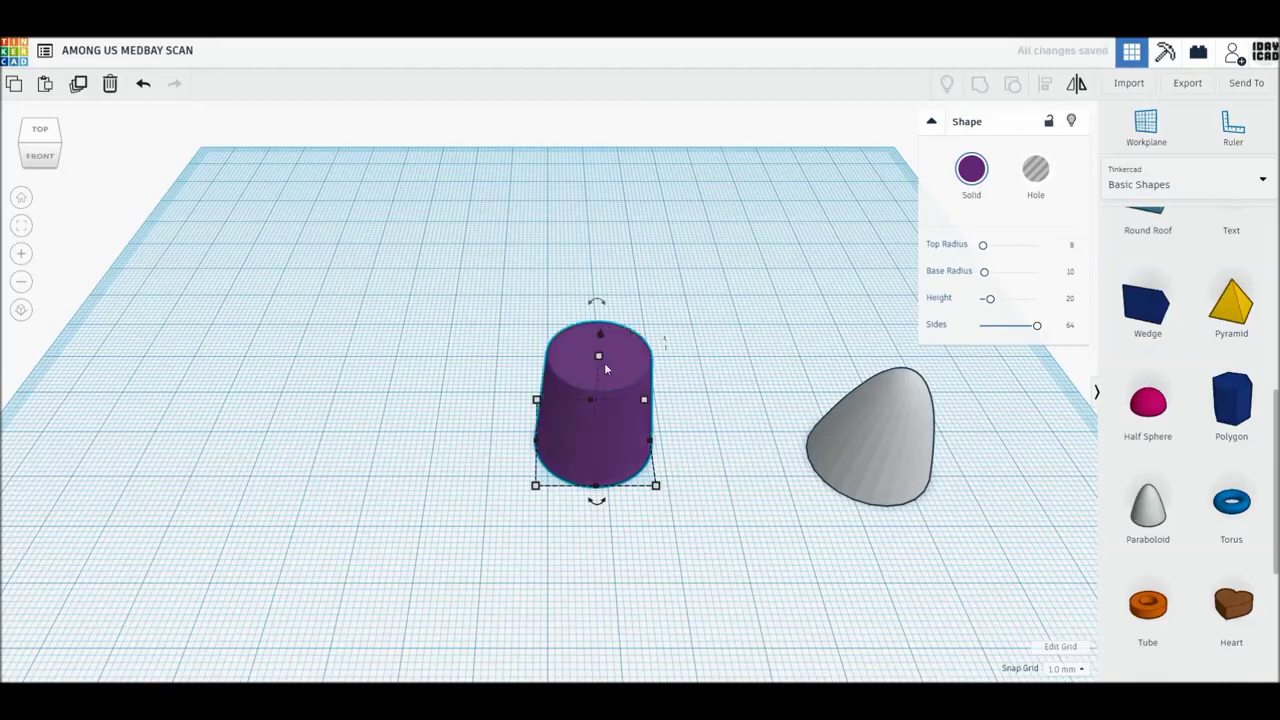
Resize the cone to height 10, width 40 and length 60, then move it back-left.
left_click(666, 402)
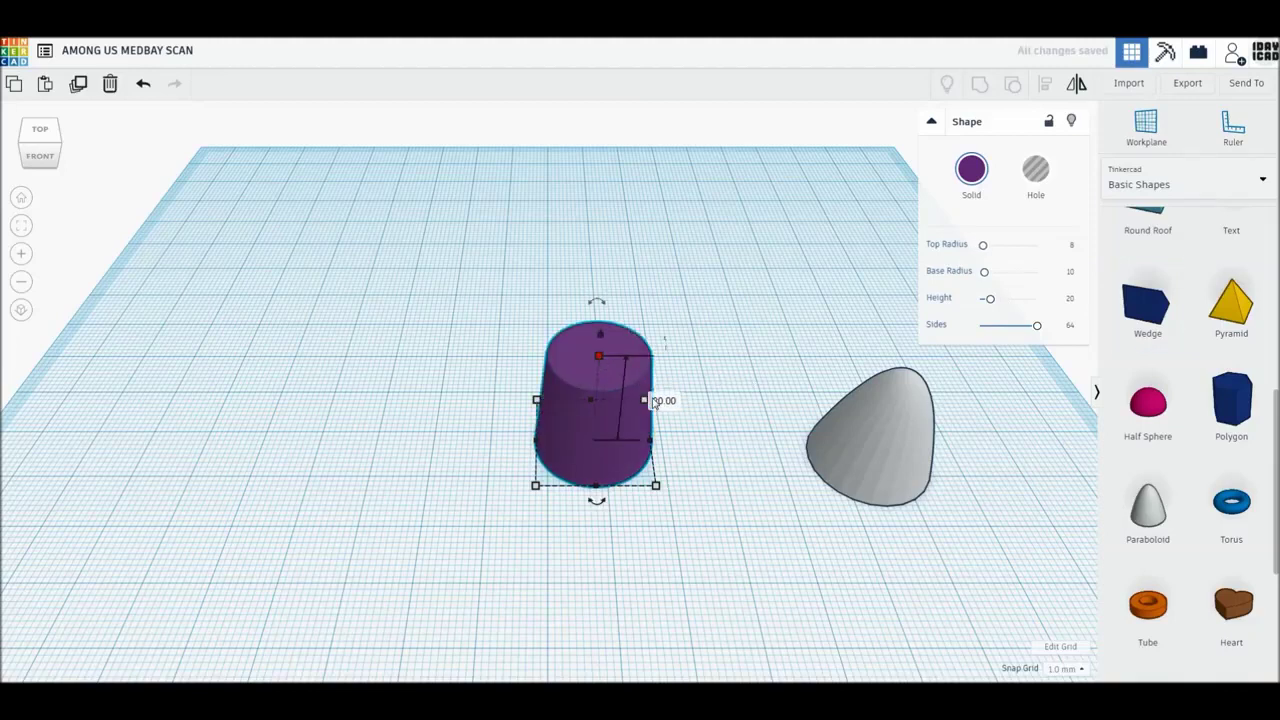
type("10")
key("Return")
left_click(607, 541)
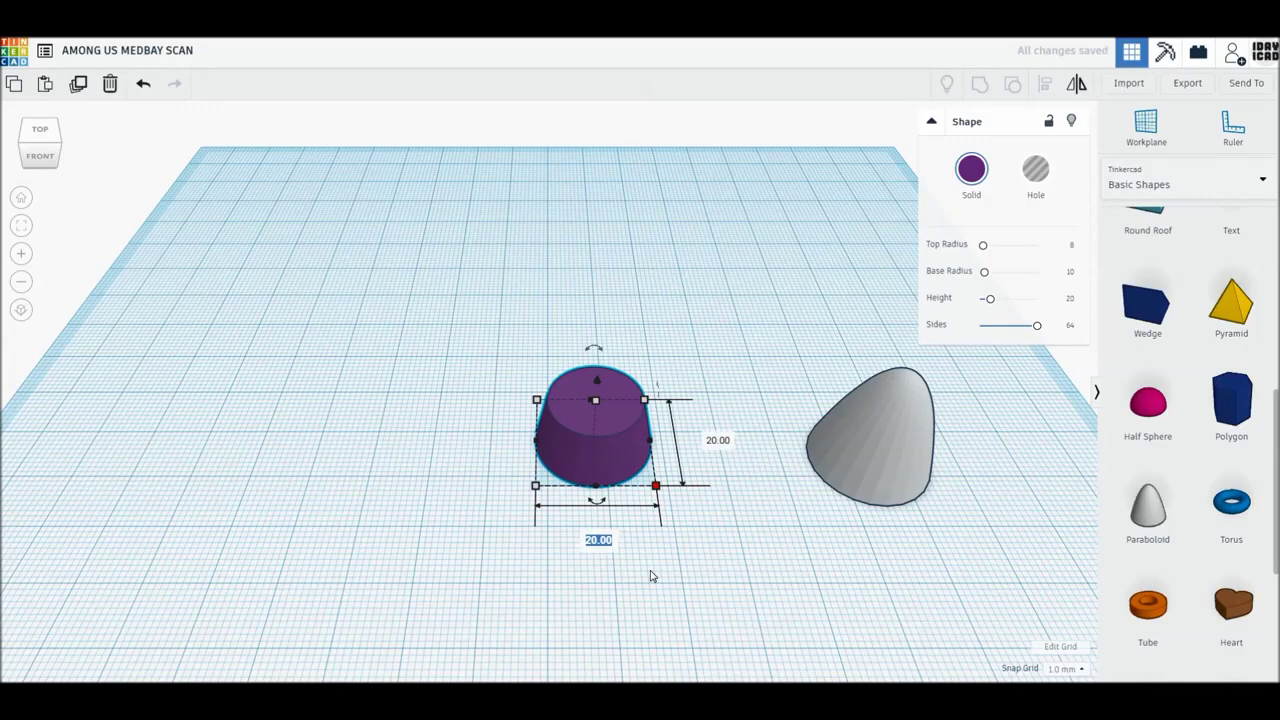
type("40")
key("Return")
left_click(945, 440)
type("60")
key("Return")
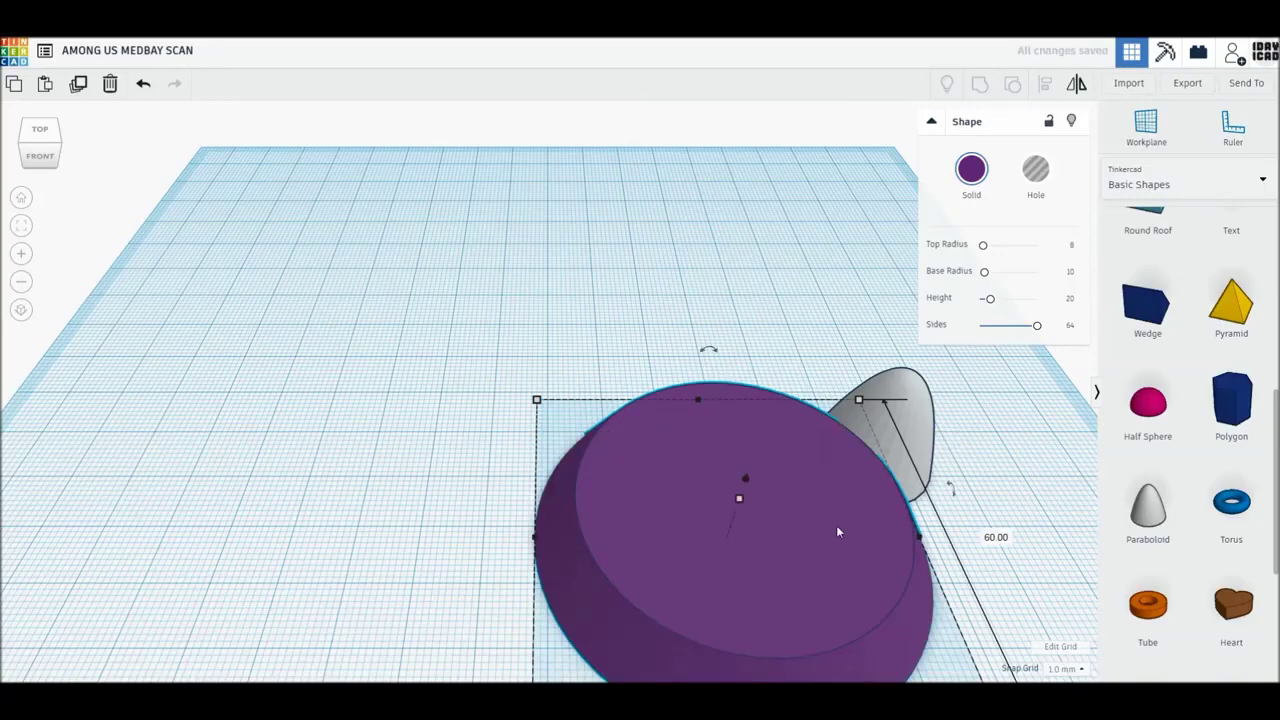
left_click_drag(678, 498, 644, 467)
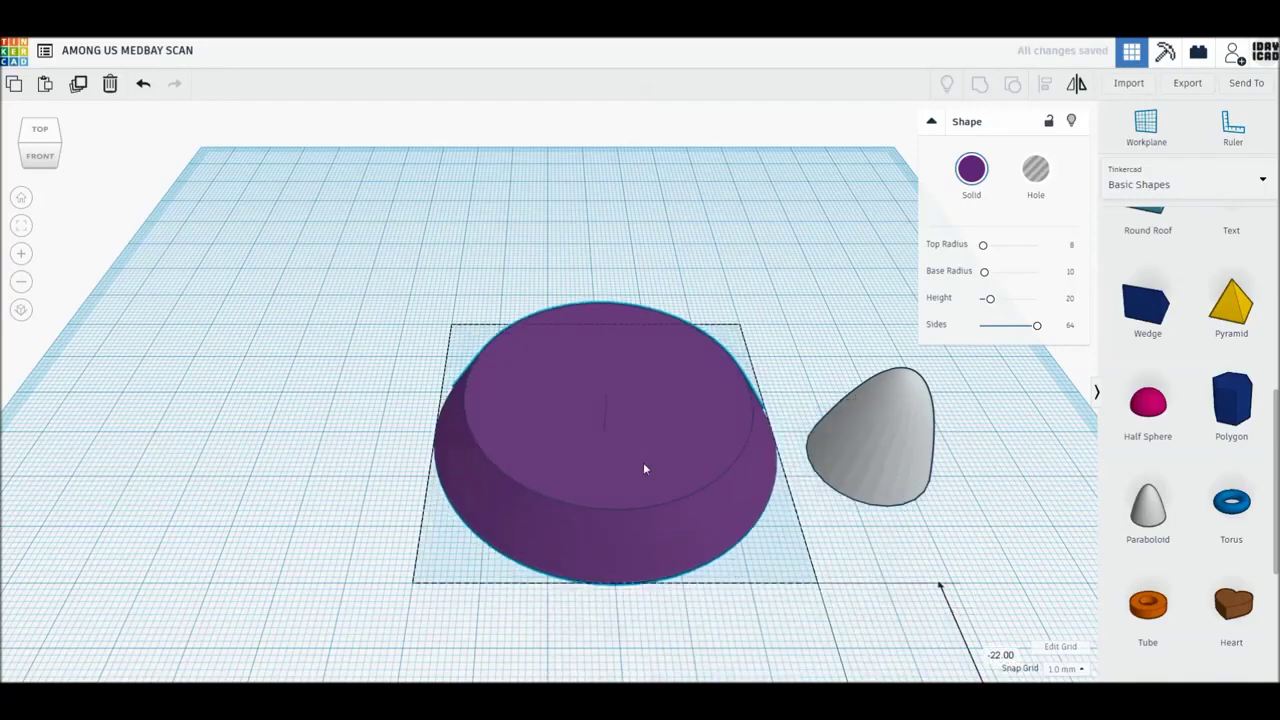
Set the grey paraboloid's height to 15 mm and move it to the base's front edge.
left_click(834, 455)
left_click(908, 374)
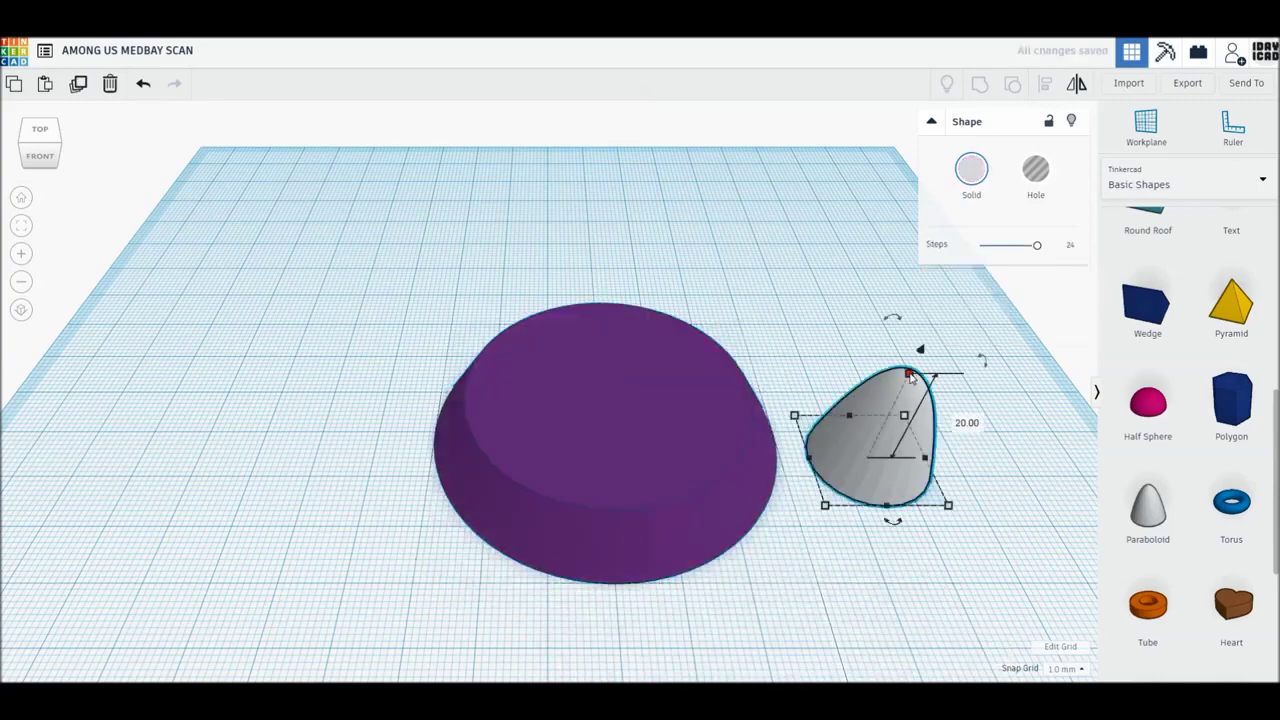
type("15")
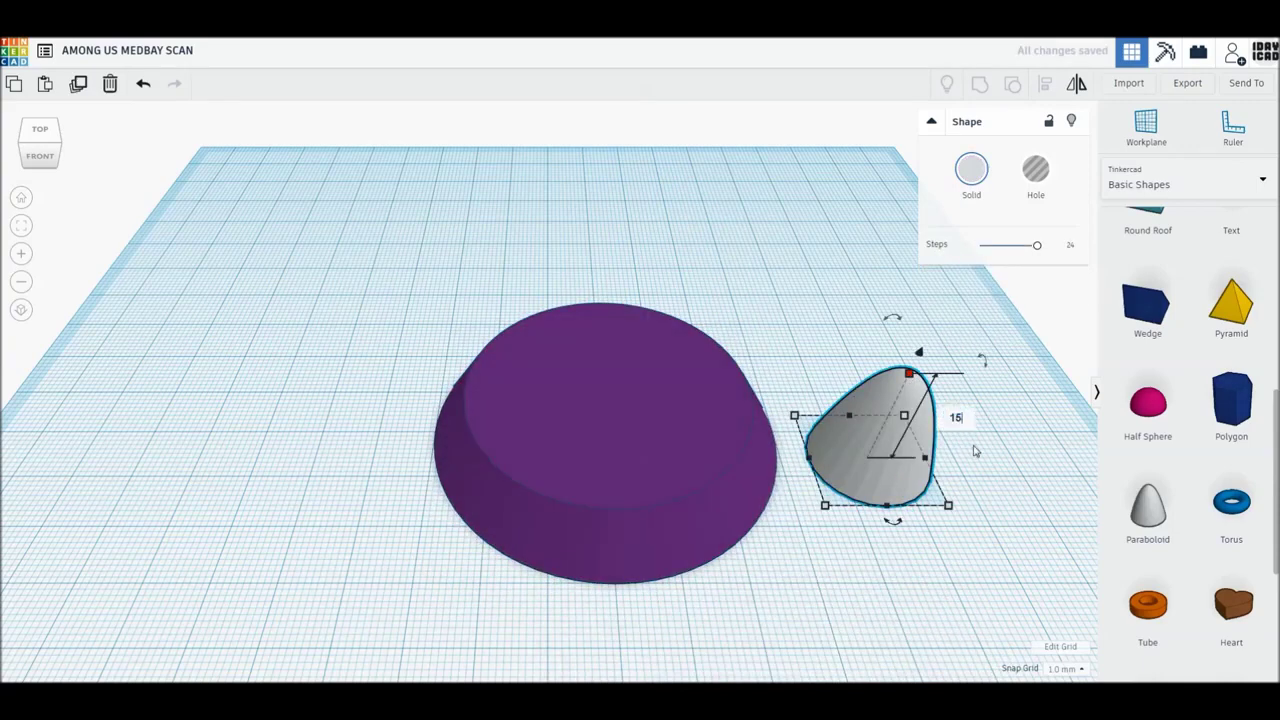
key("Return")
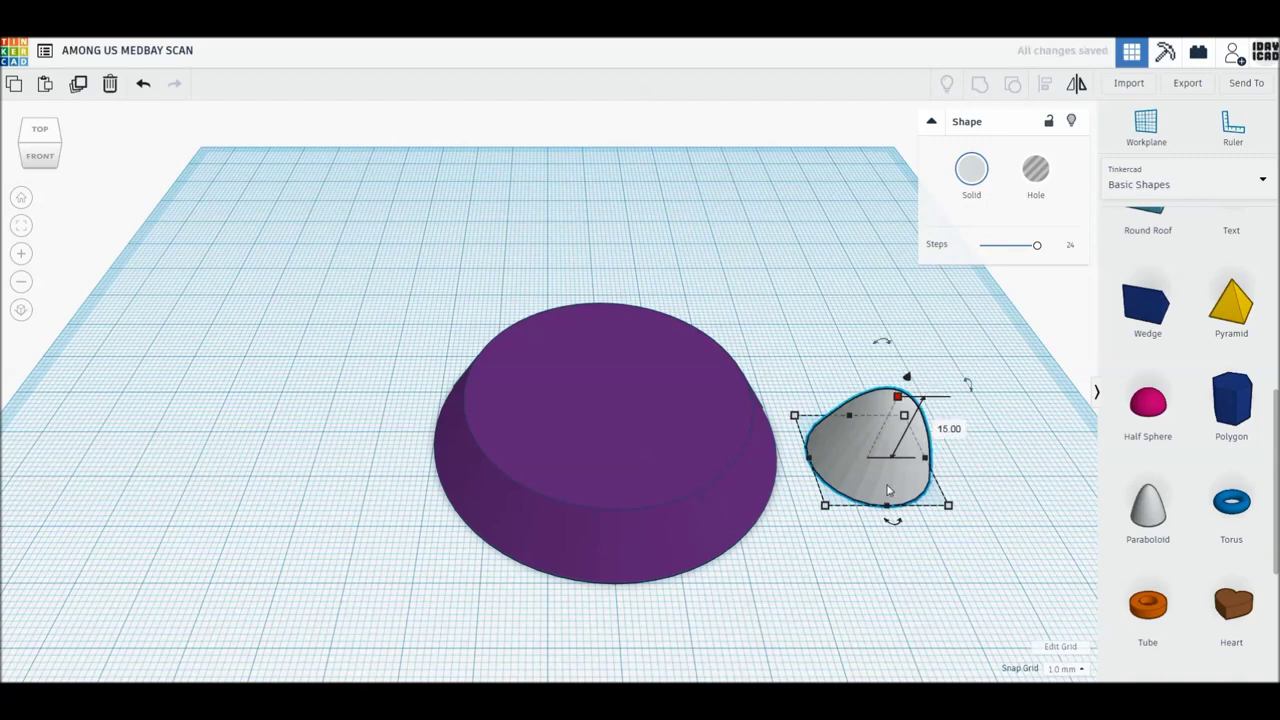
mouse_move(912, 493)
left_mouse_down()
mouse_move(648, 615)
mouse_move(640, 635)
left_mouse_up()
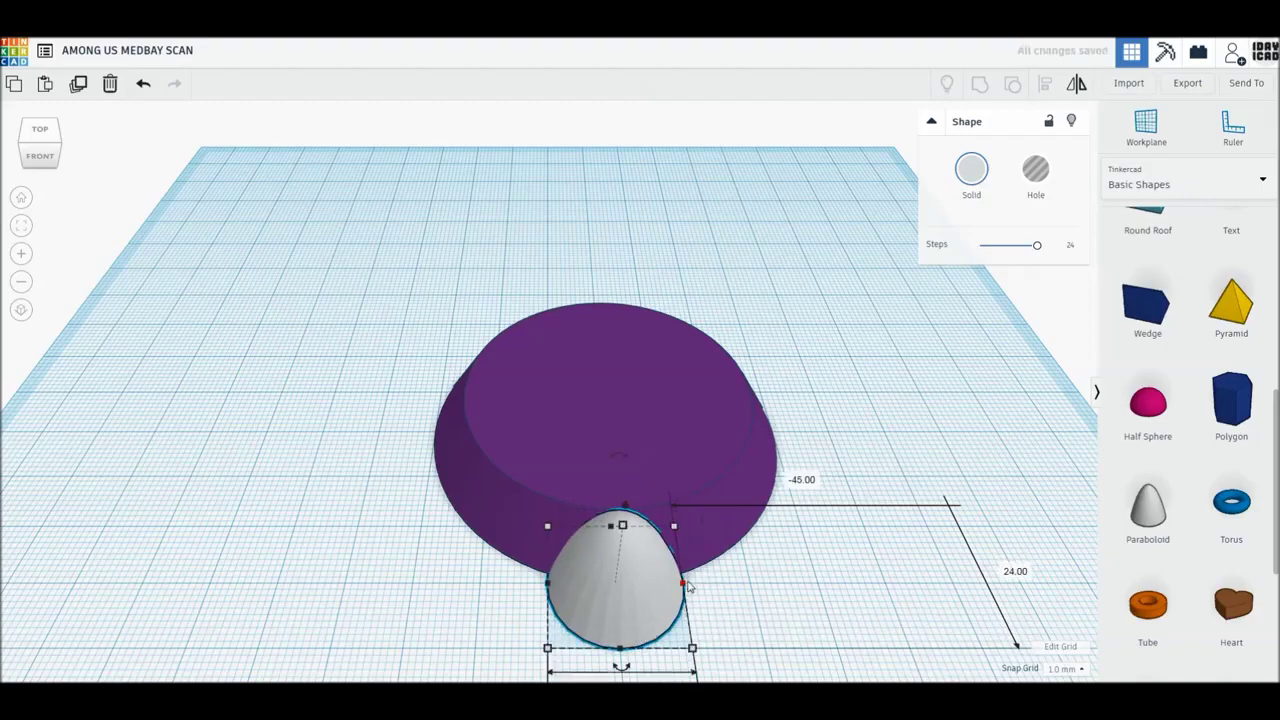
Place a copy of the paraboloid against the purple base's right rim, then switch to orthographic view.
middle_click_drag(785, 591, 716, 574)
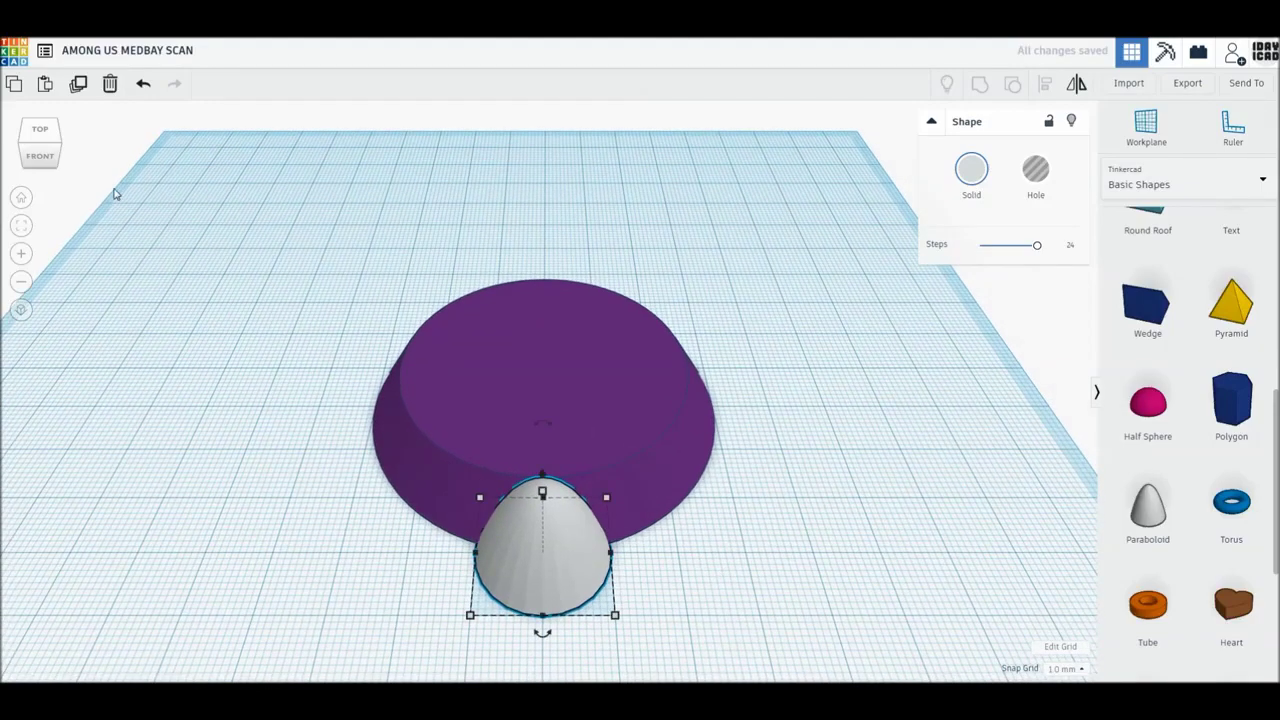
mouse_move(546, 571)
left_mouse_down()
mouse_move(719, 472)
mouse_move(714, 449)
left_mouse_up()
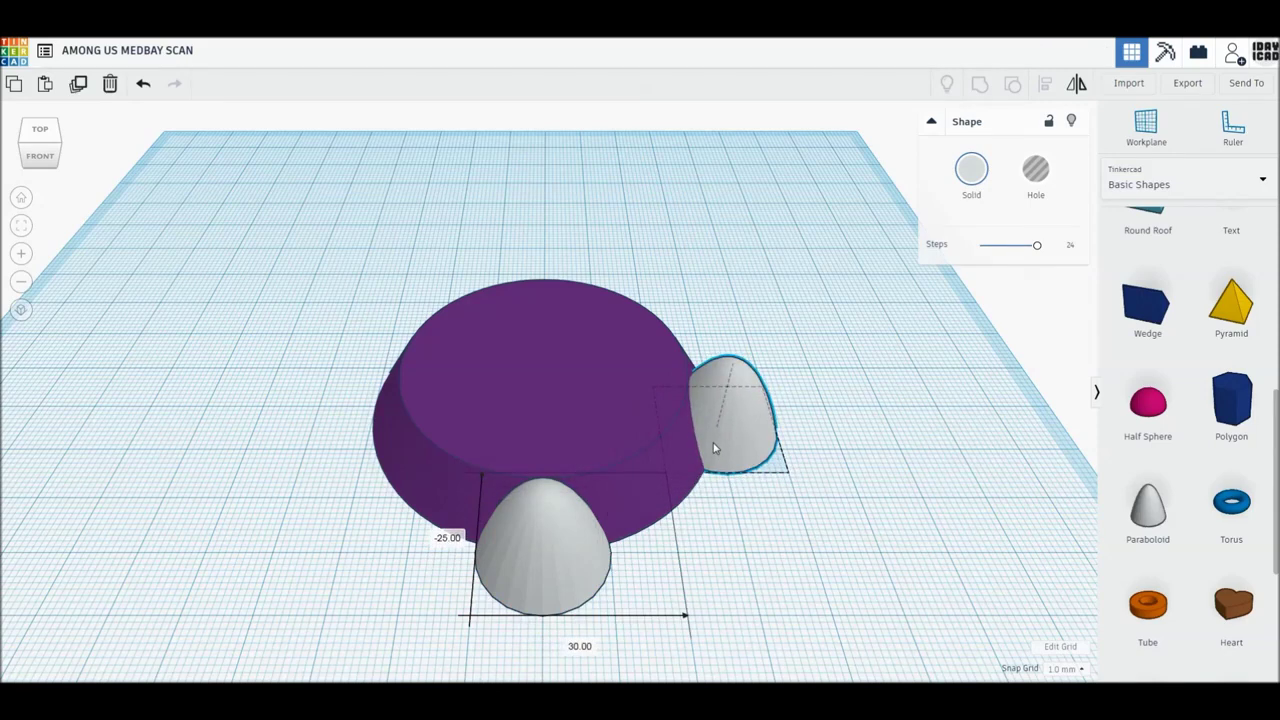
left_click_drag(714, 463, 709, 418)
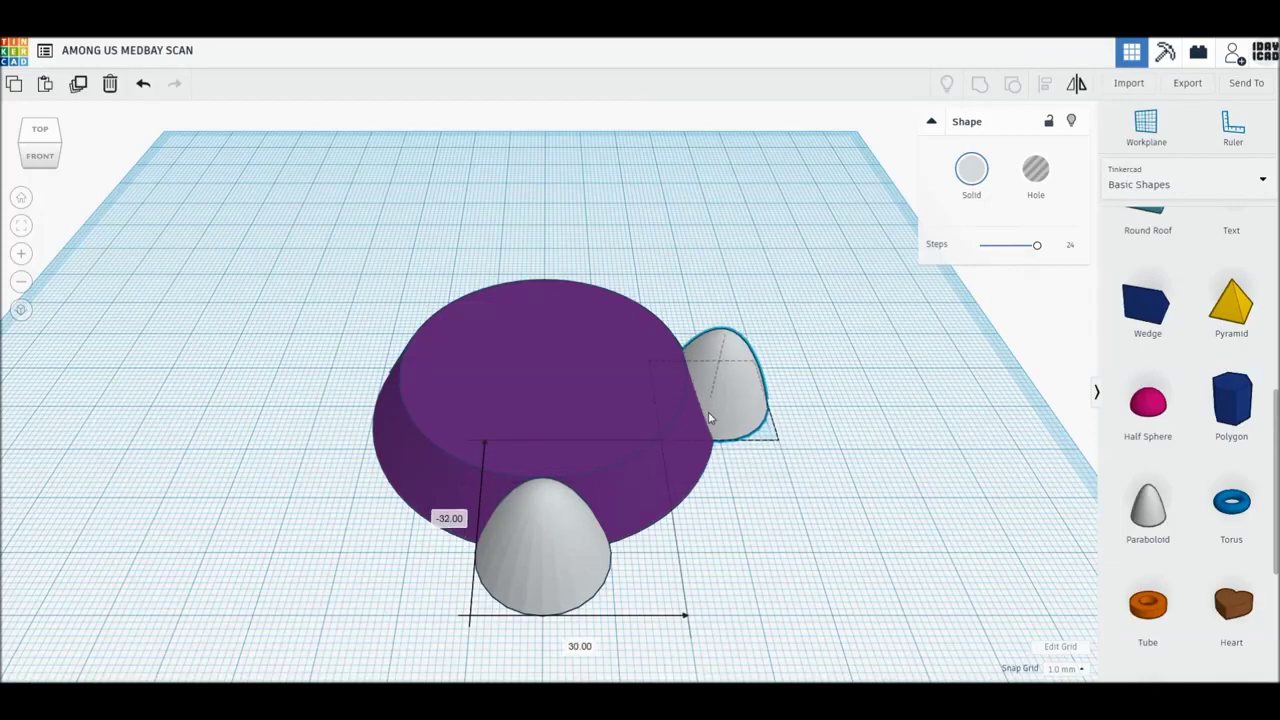
left_click_drag(710, 422, 681, 426)
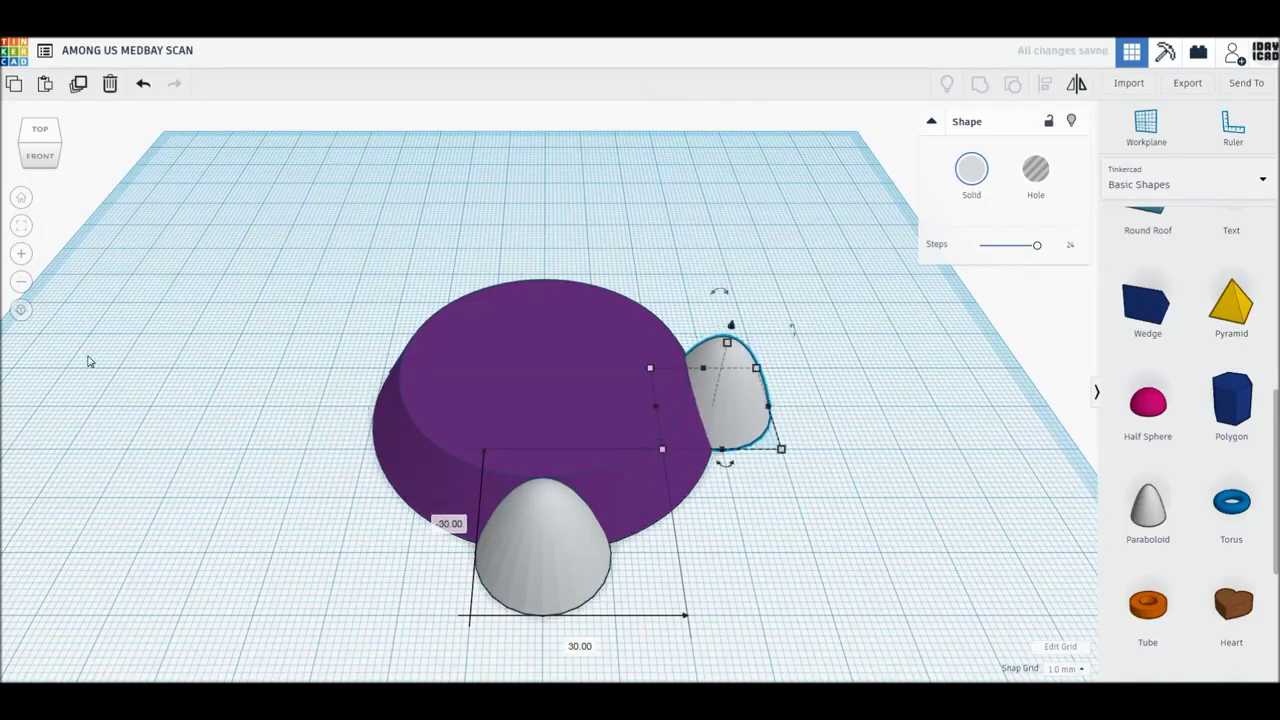
left_click(22, 311)
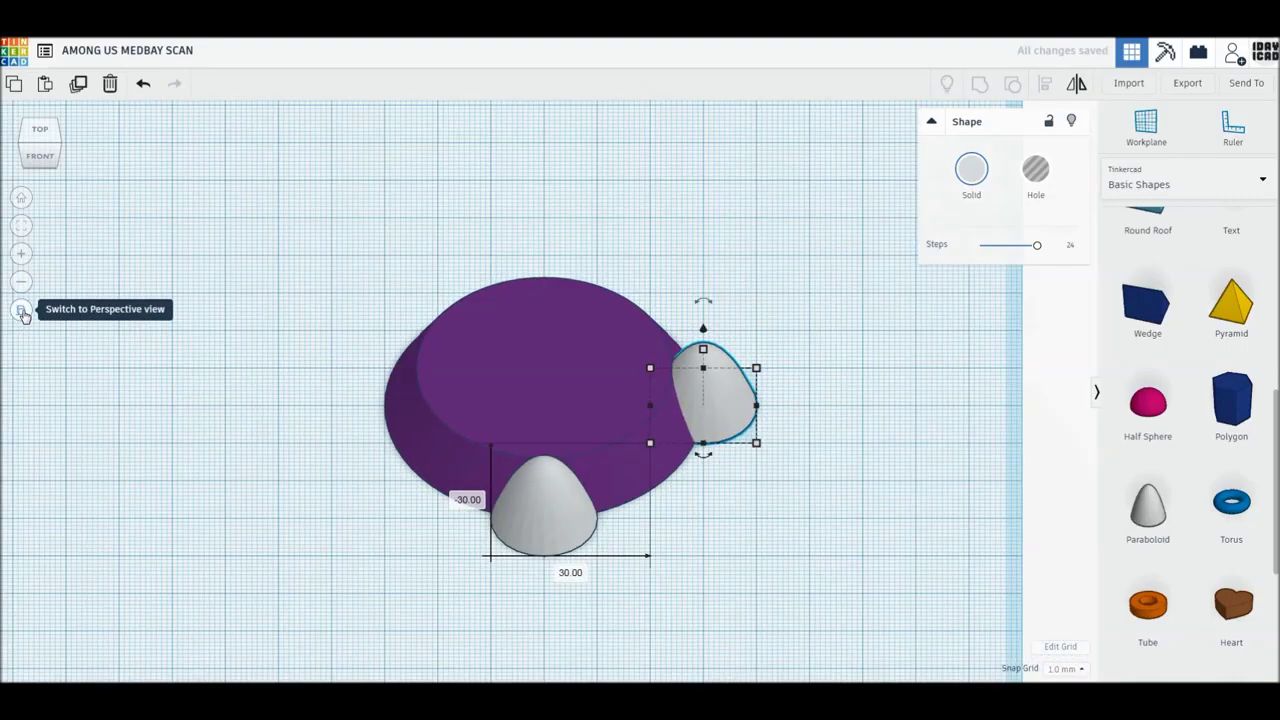
Duplicate half spheres onto the base's left and top edges, giving four around the rim.
left_click(39, 133)
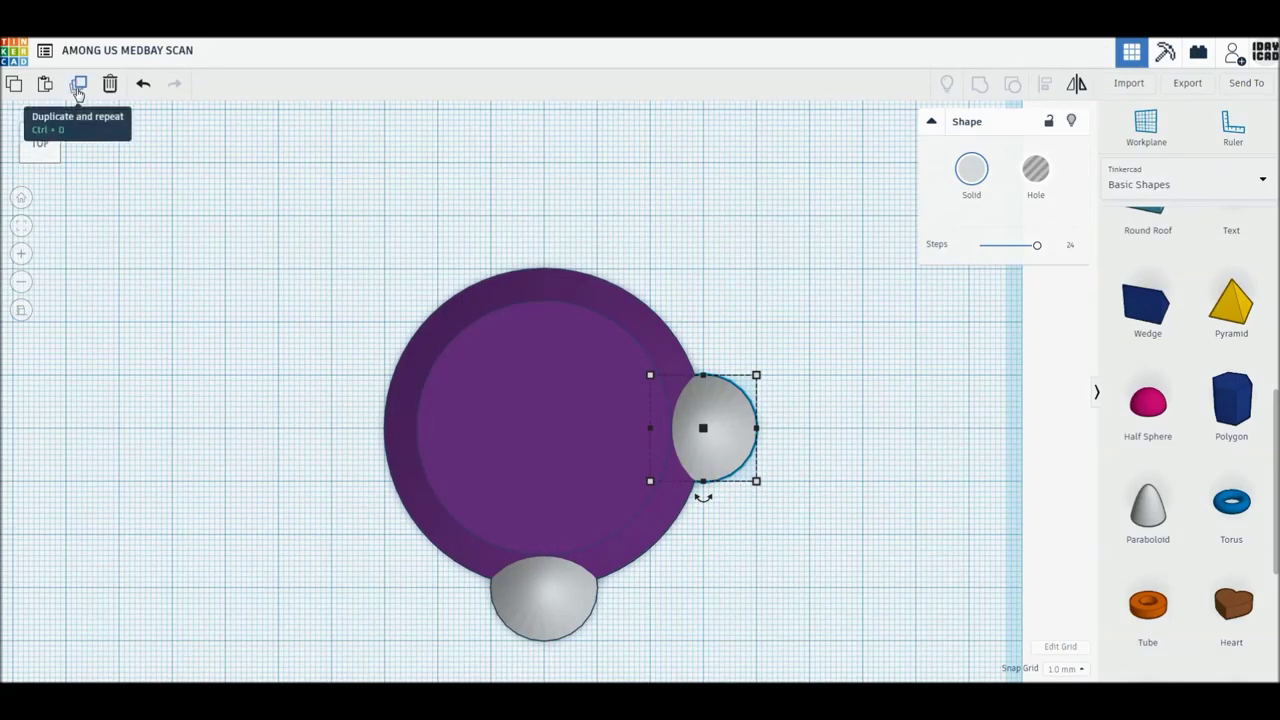
left_click(77, 86)
mouse_move(871, 297)
left_mouse_down()
mouse_move(388, 448)
mouse_move(397, 461)
mouse_move(388, 452)
left_mouse_up()
left_click(730, 447)
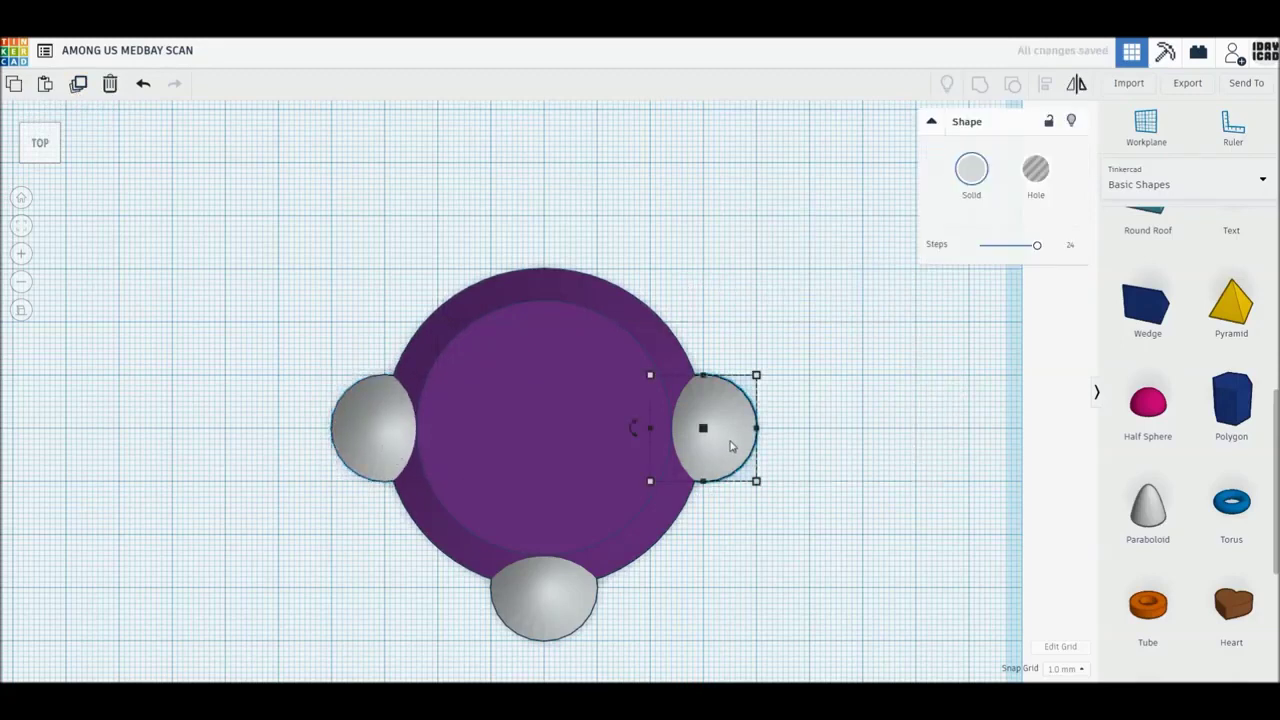
left_click(78, 85)
left_click_drag(731, 463, 571, 299)
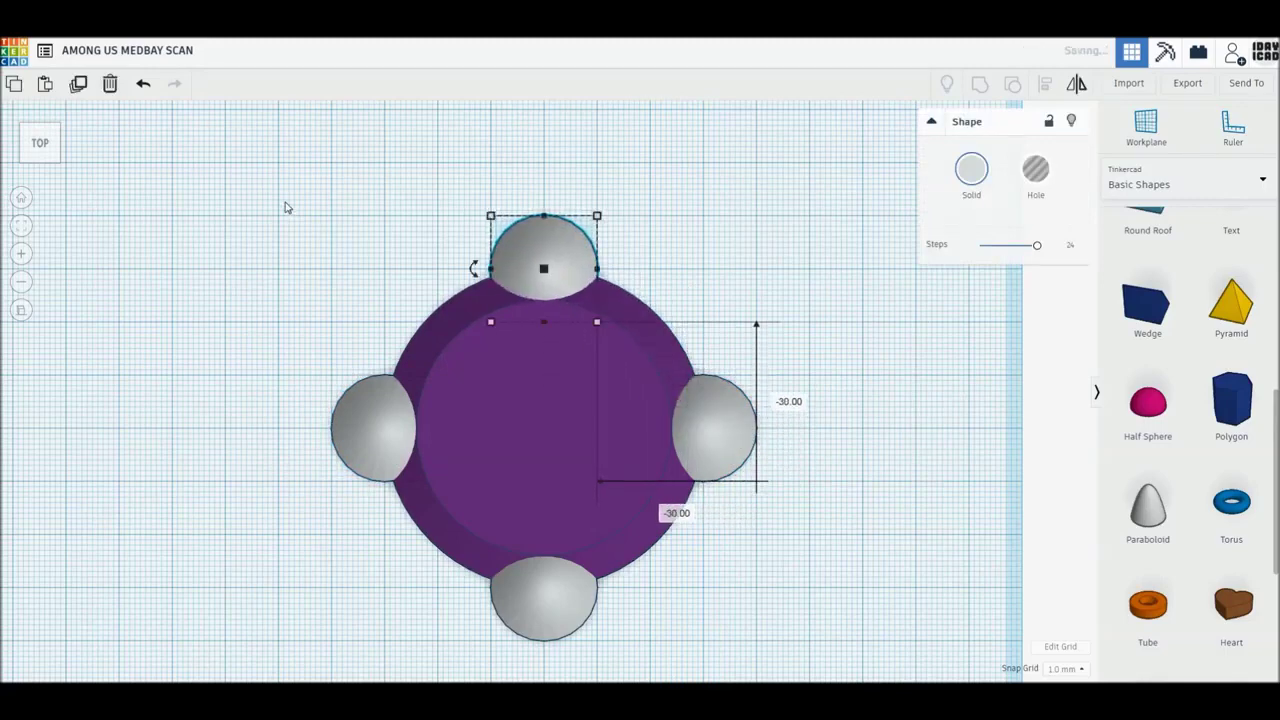
right_click_drag(452, 484, 450, 462)
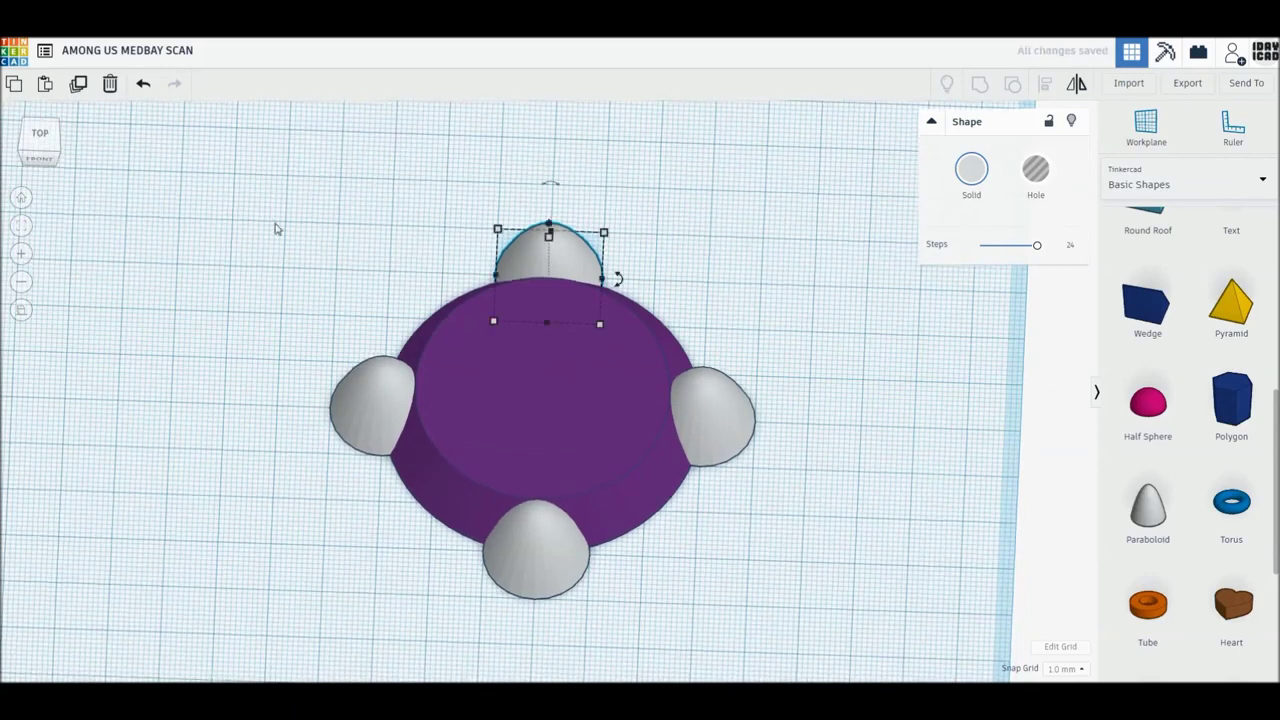
left_click_drag(268, 214, 796, 616)
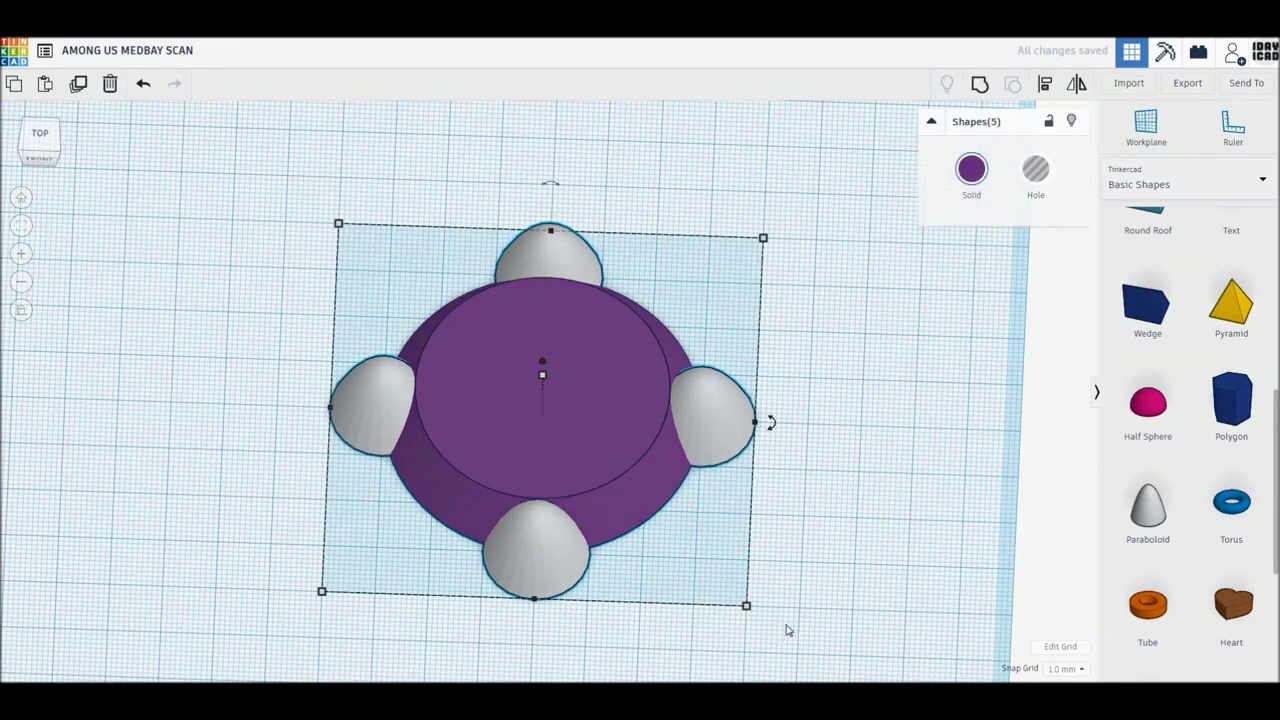
left_click(1018, 447)
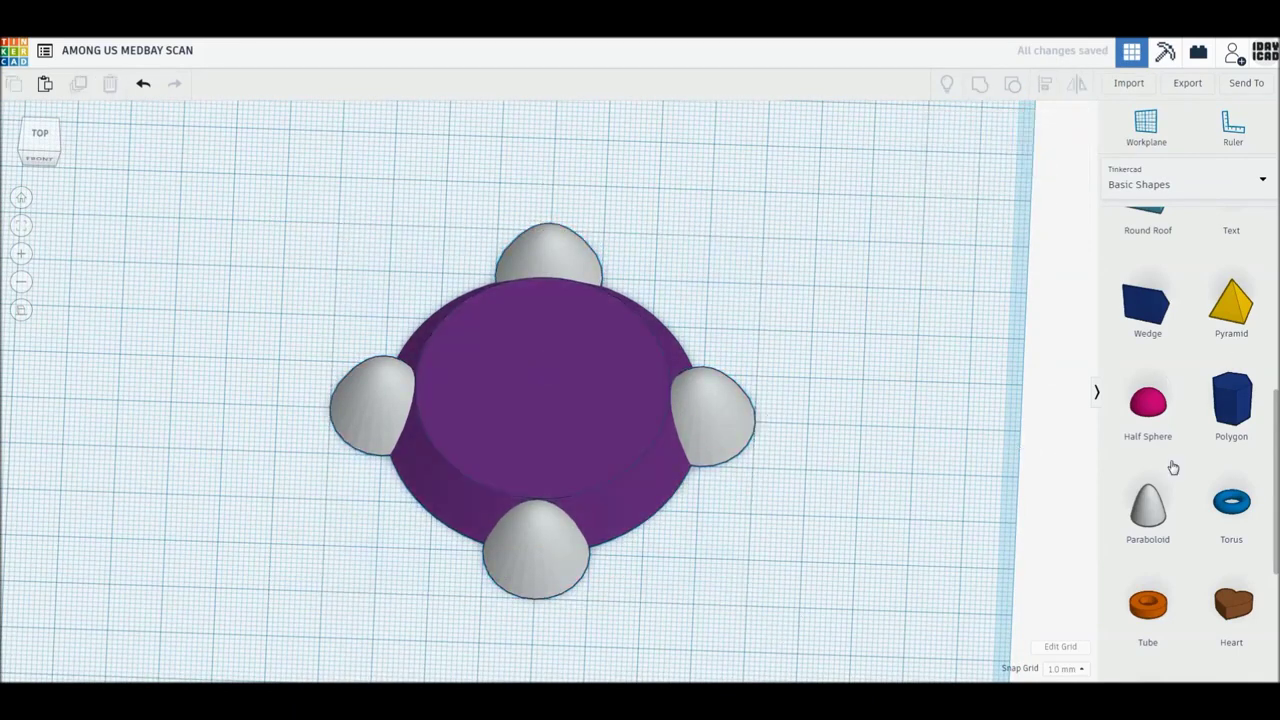
scroll(1171, 463, "up", 3)
scroll(1171, 466, "up", 4)
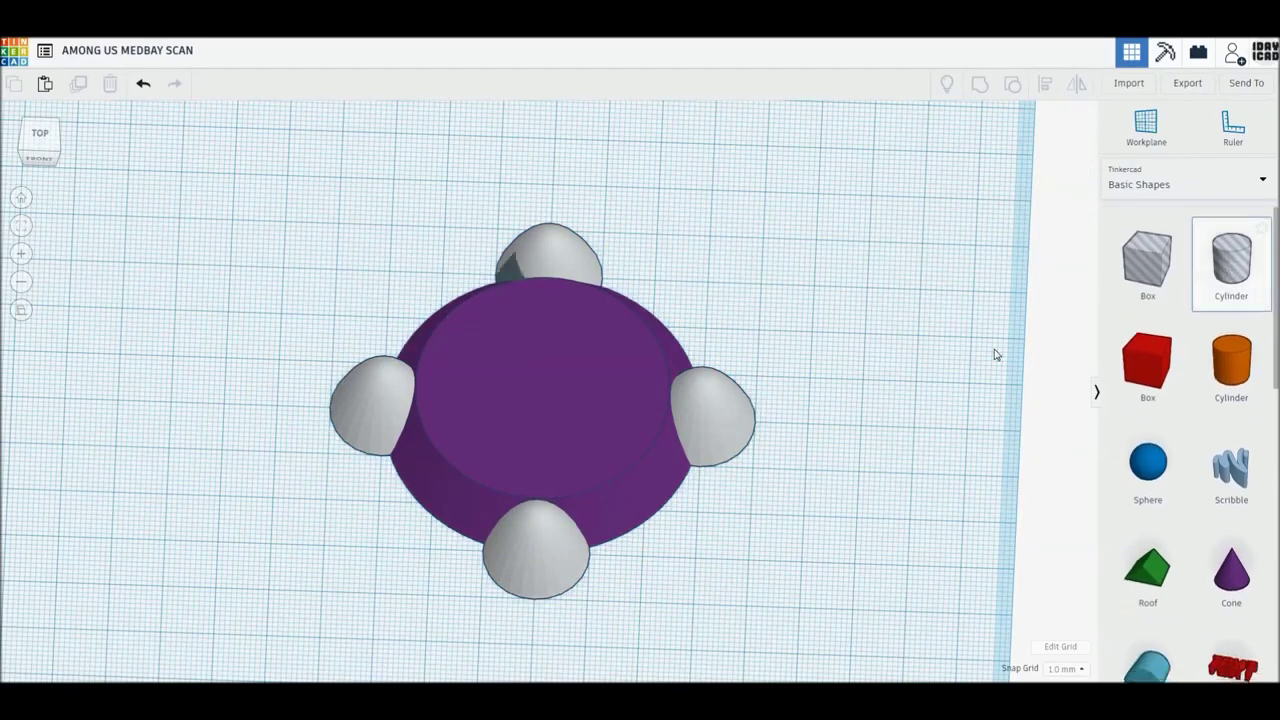
Add a 64-sided hole cylinder onto the purple base.
left_click_drag(1229, 303, 840, 400)
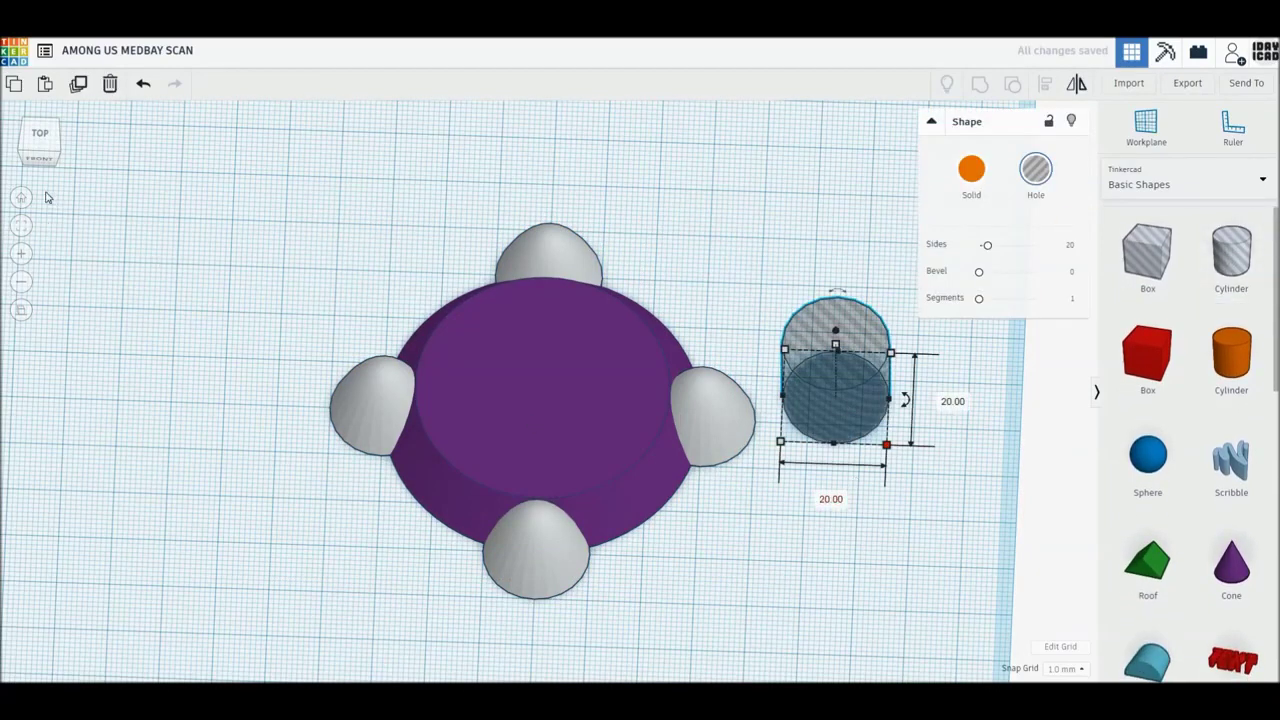
left_click(40, 134)
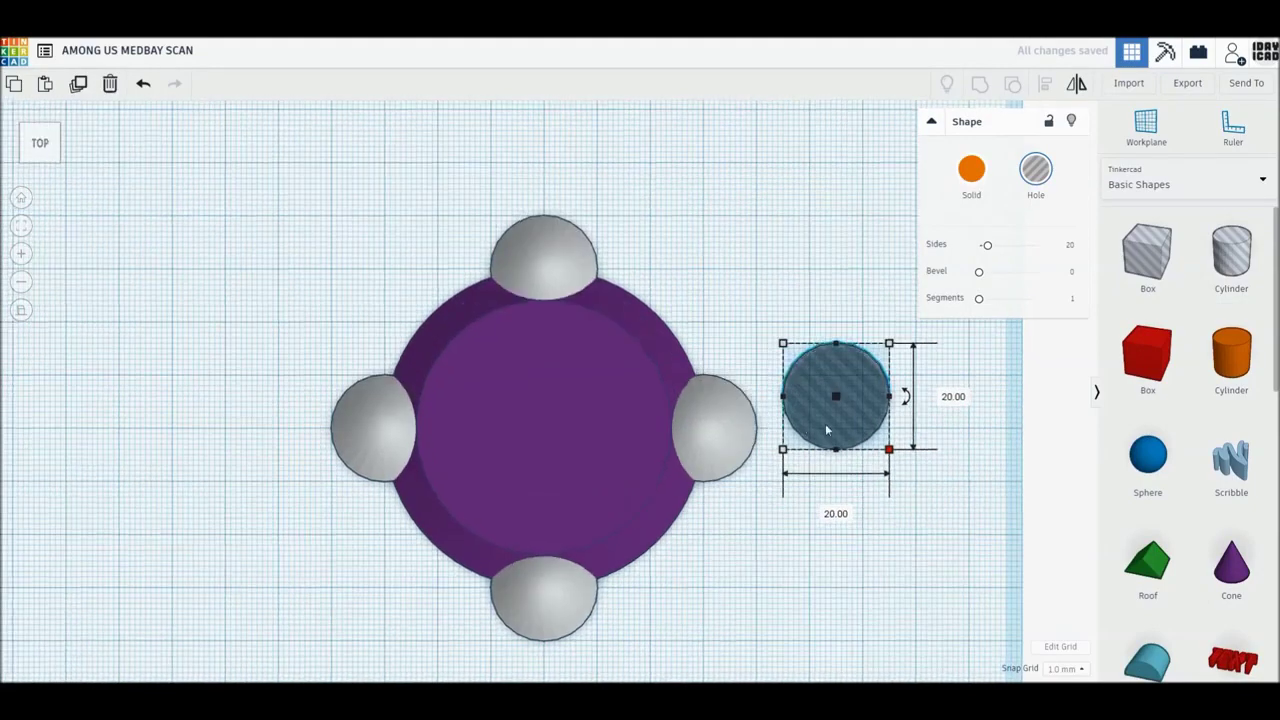
left_click_drag(833, 428, 509, 422)
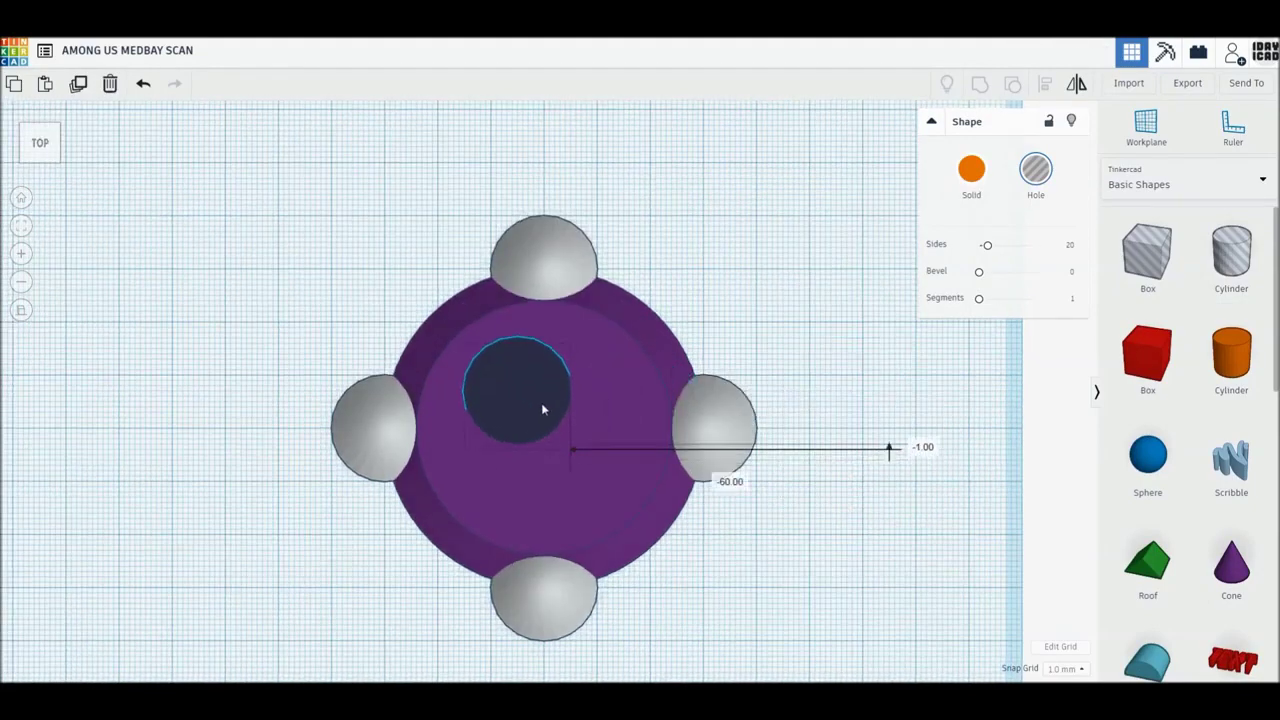
left_click_drag(987, 245, 1070, 250)
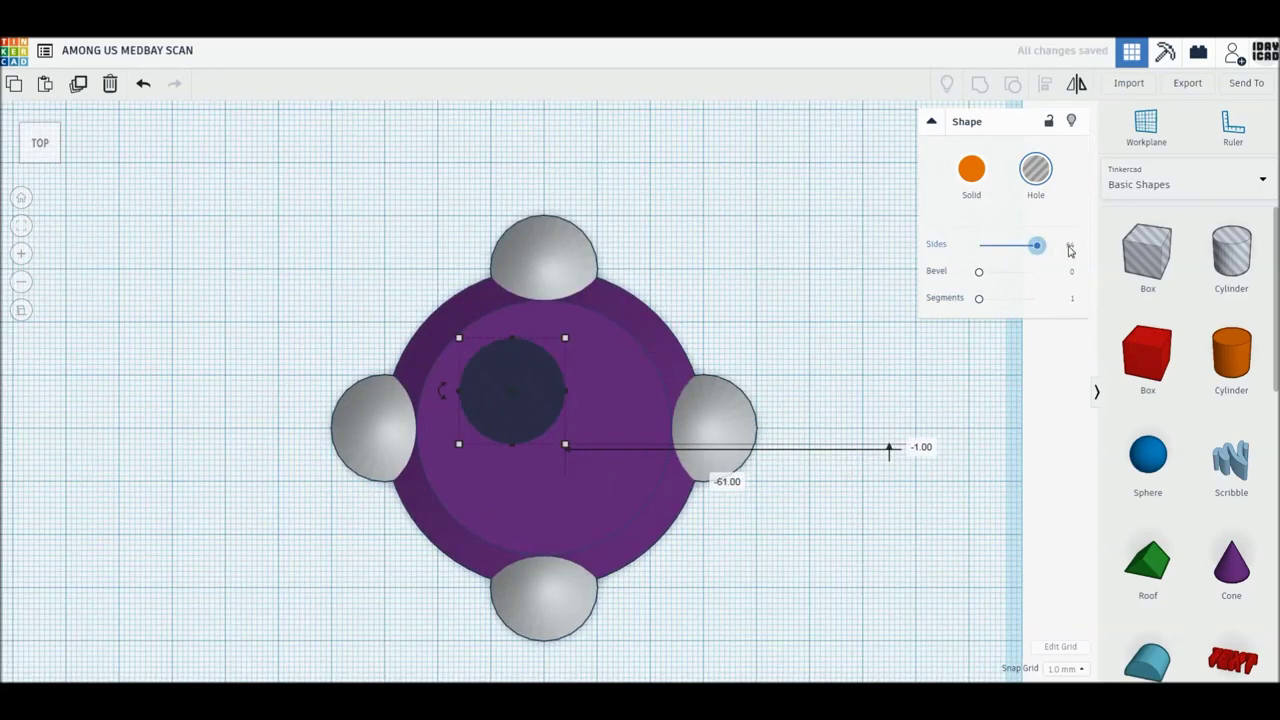
Enlarge the hole cylinder to 36 × 36 mm and centre it within the base.
left_click_drag(565, 444, 633, 521)
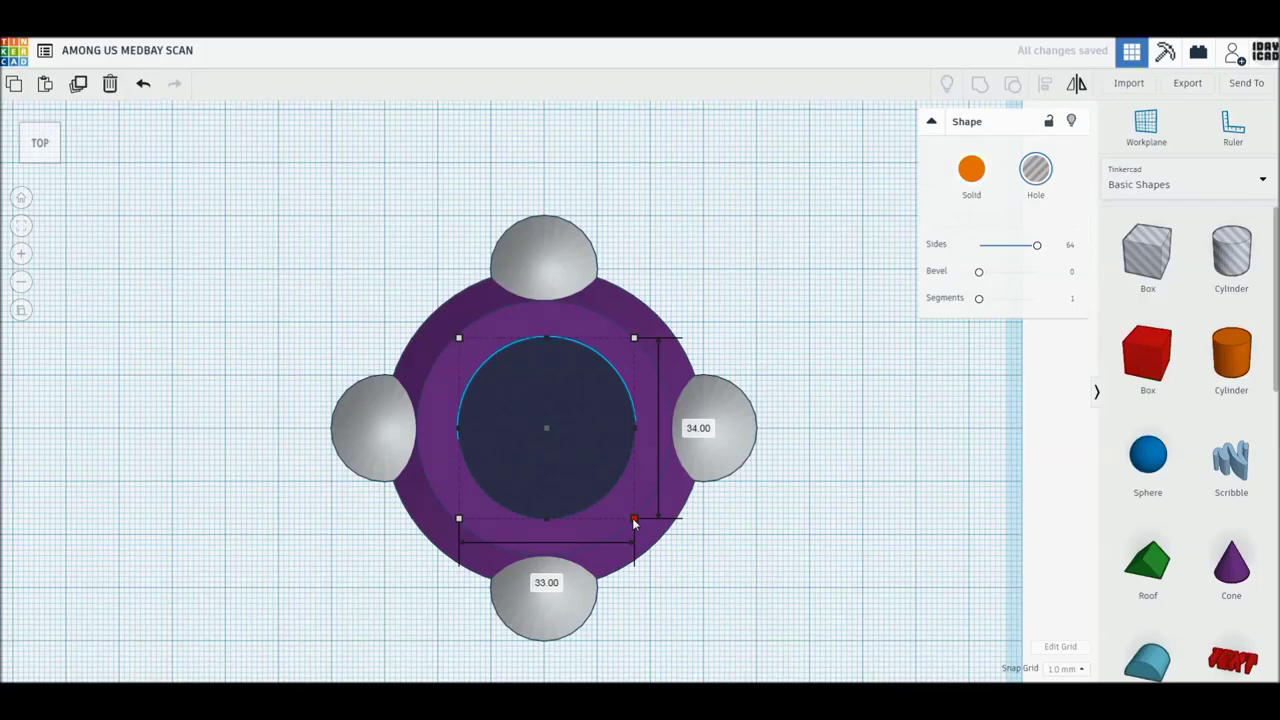
left_click_drag(633, 521, 638, 520)
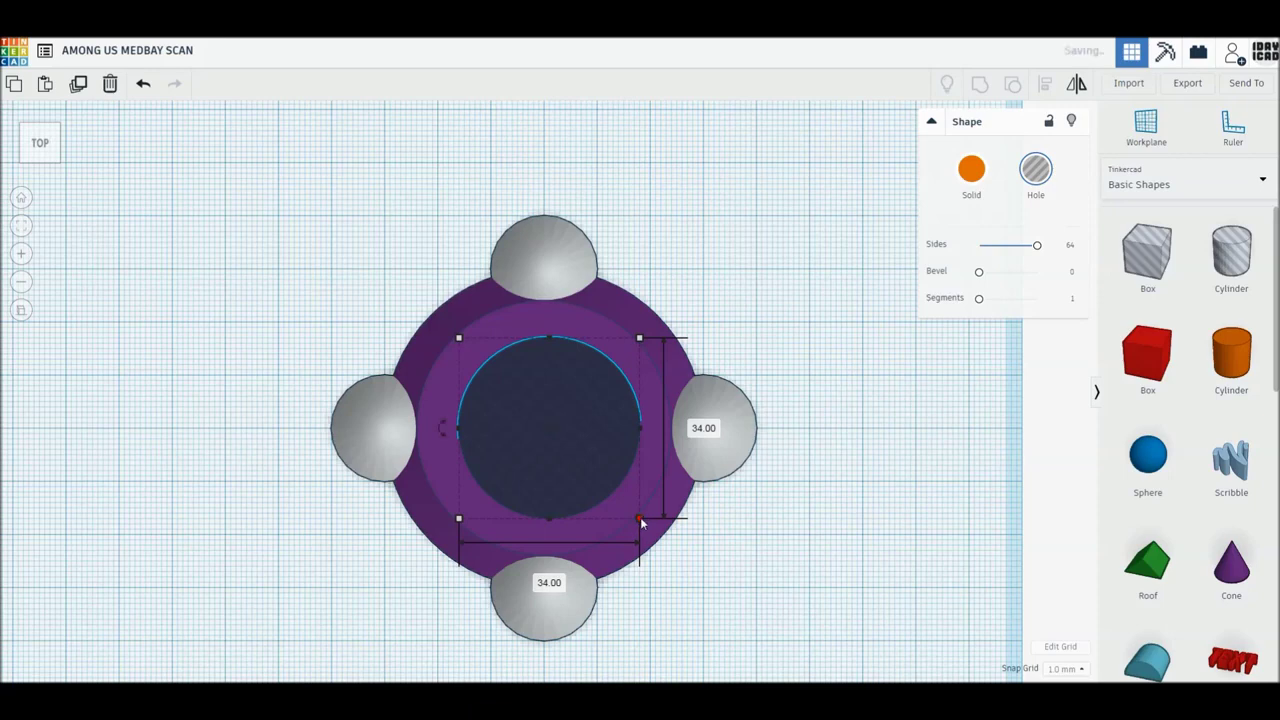
left_click_drag(640, 517, 646, 527)
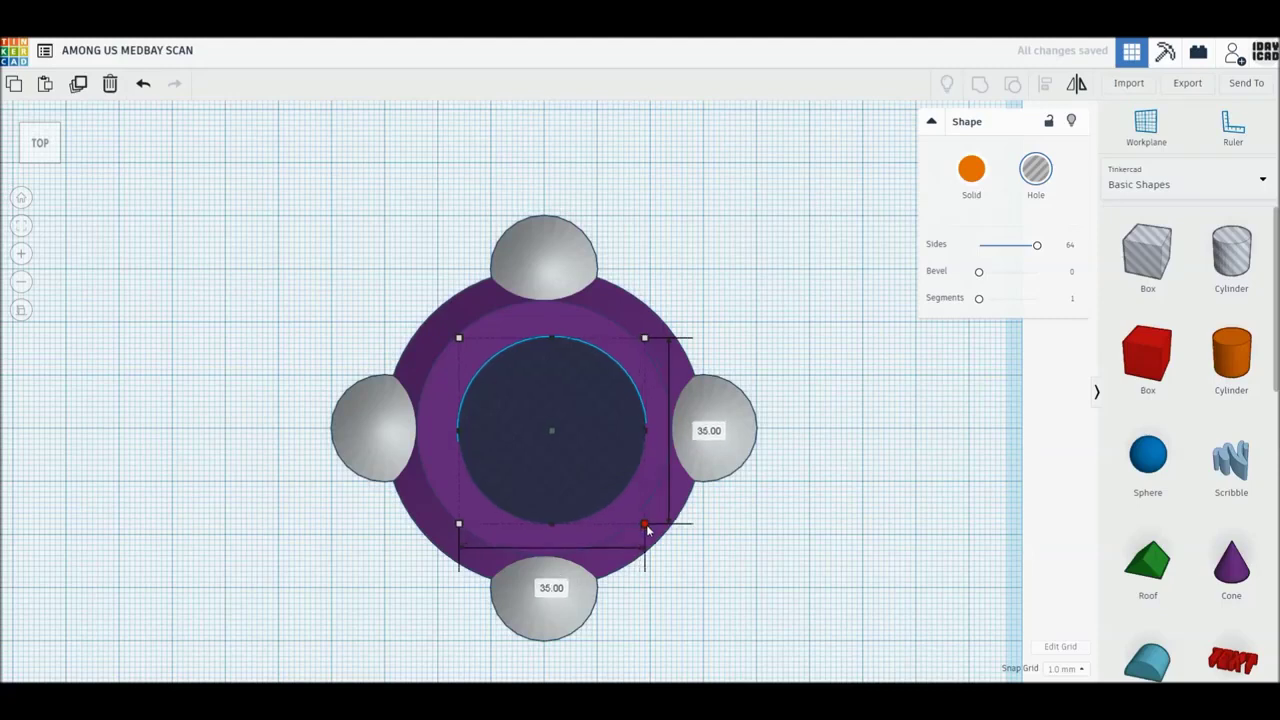
left_click_drag(646, 530, 650, 532)
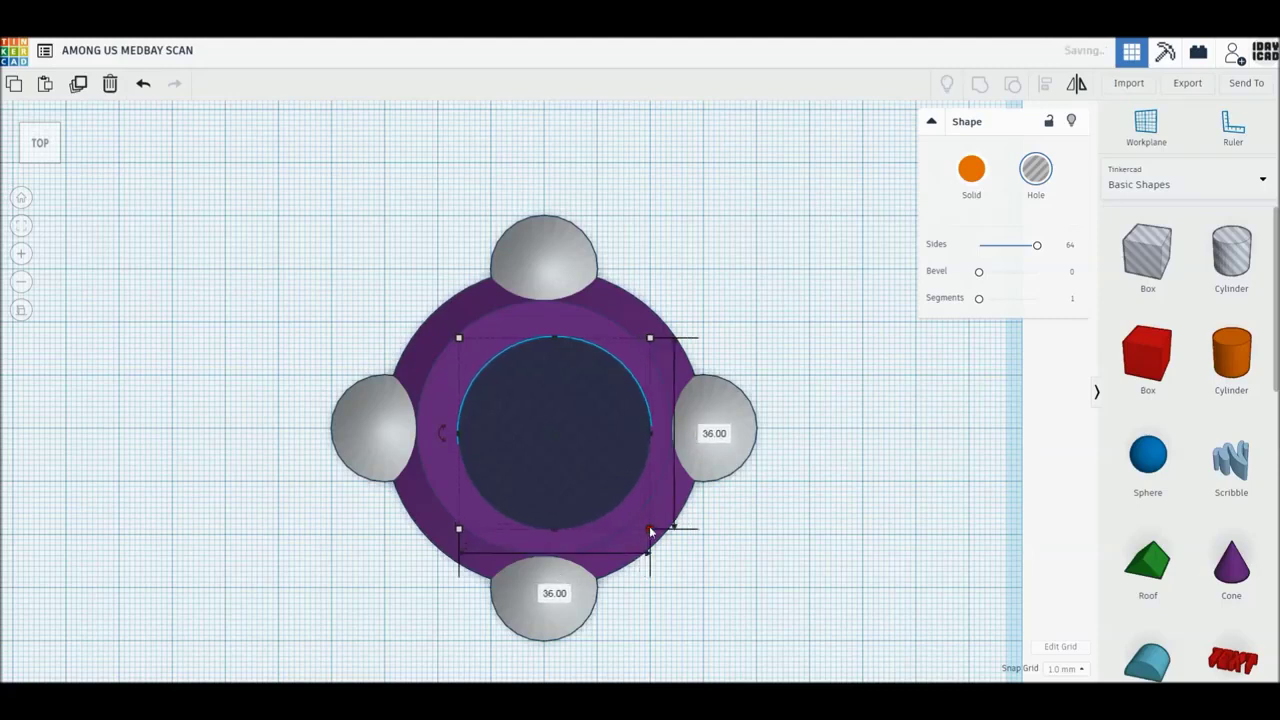
left_click(778, 547)
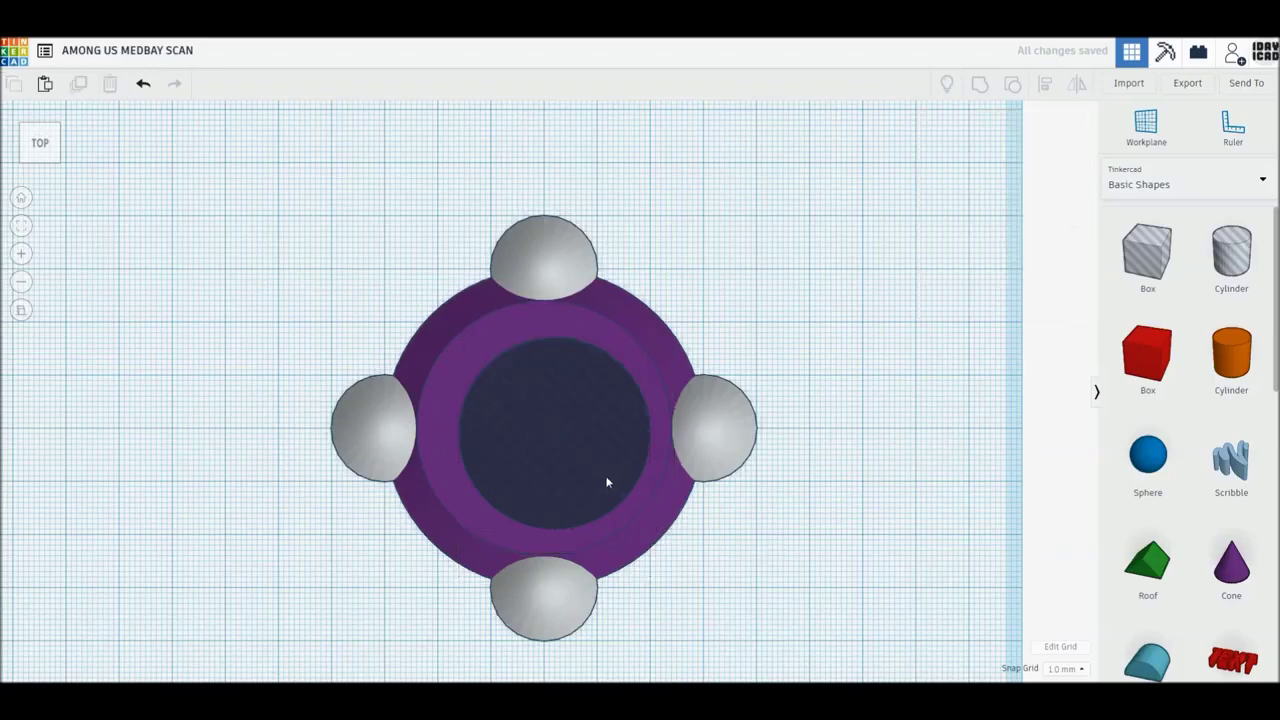
left_click_drag(606, 480, 601, 480)
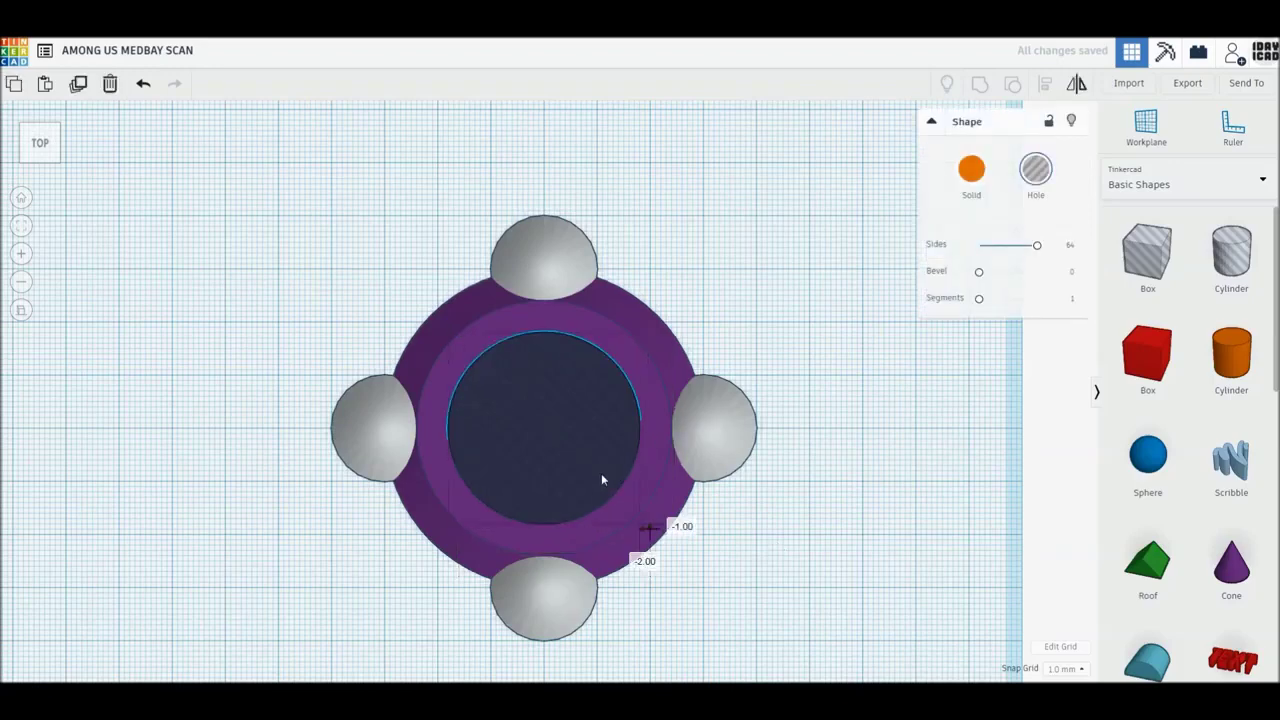
left_click(838, 524)
right_click_drag(680, 563, 660, 520)
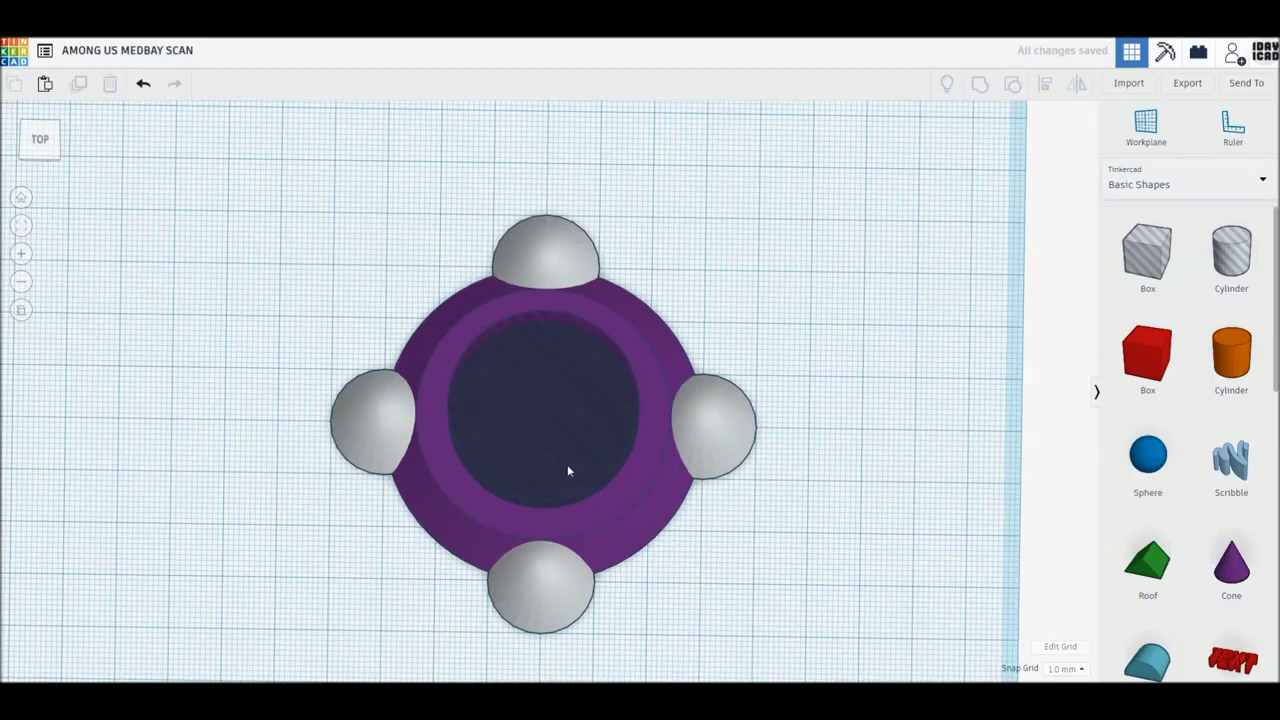
Group the base, hole and four paraboloids and colour the group light blue.
left_click_drag(296, 196, 824, 614)
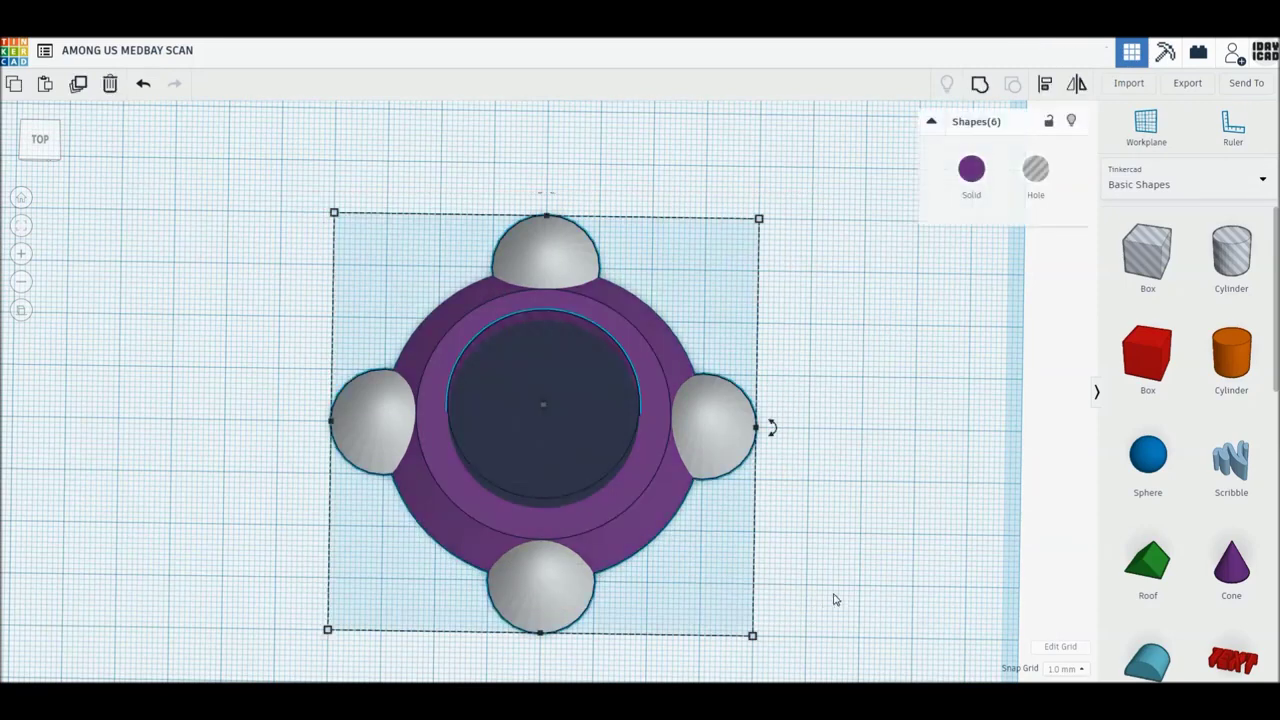
left_click(980, 87)
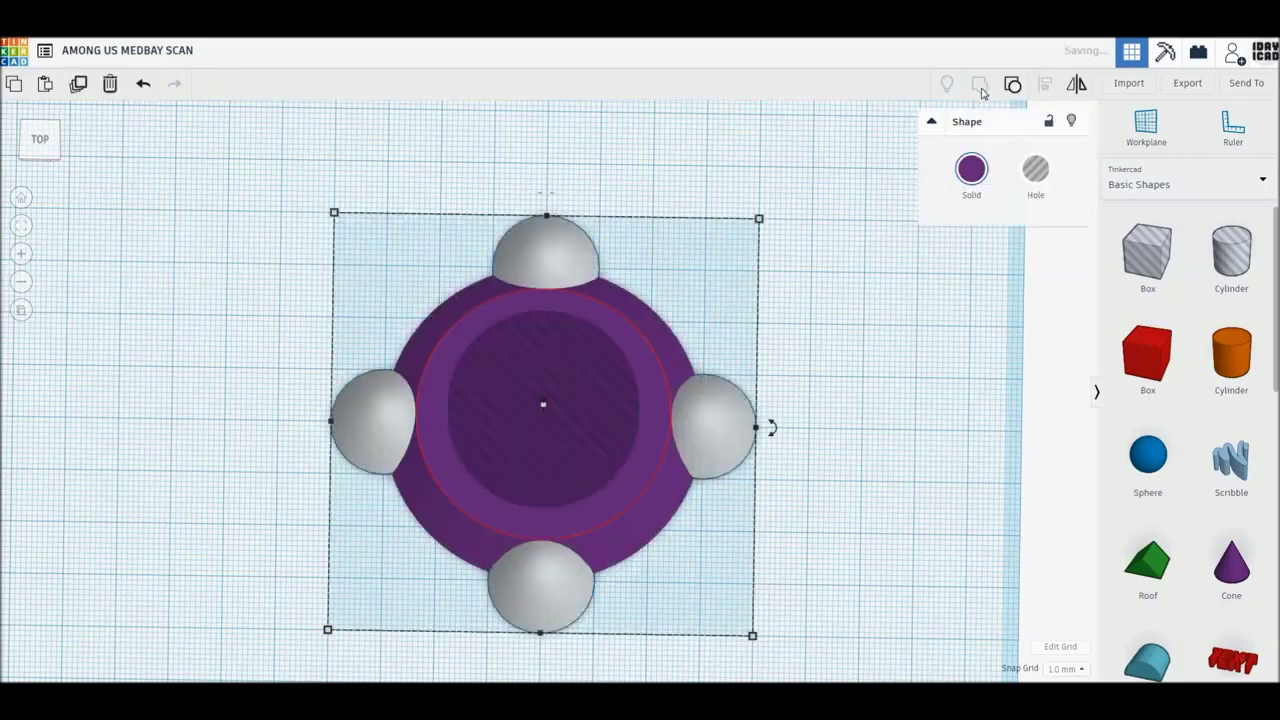
left_click(971, 169)
left_click(1054, 268)
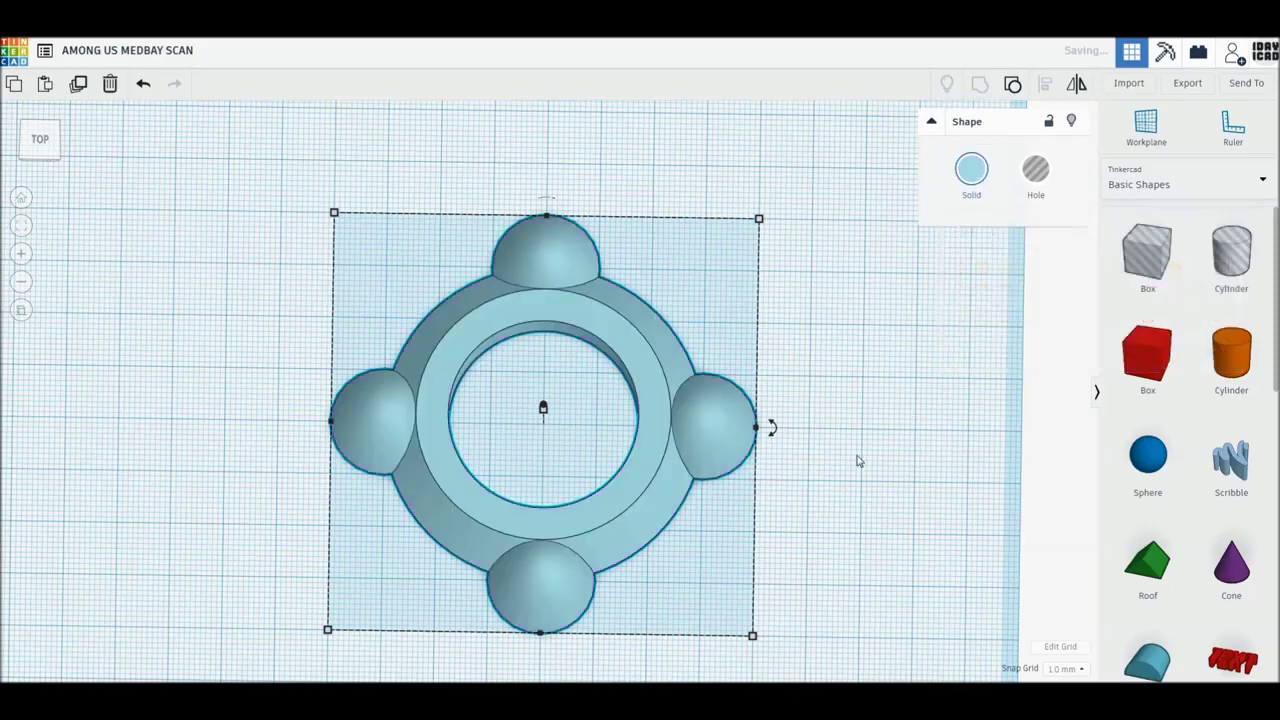
left_click(849, 444)
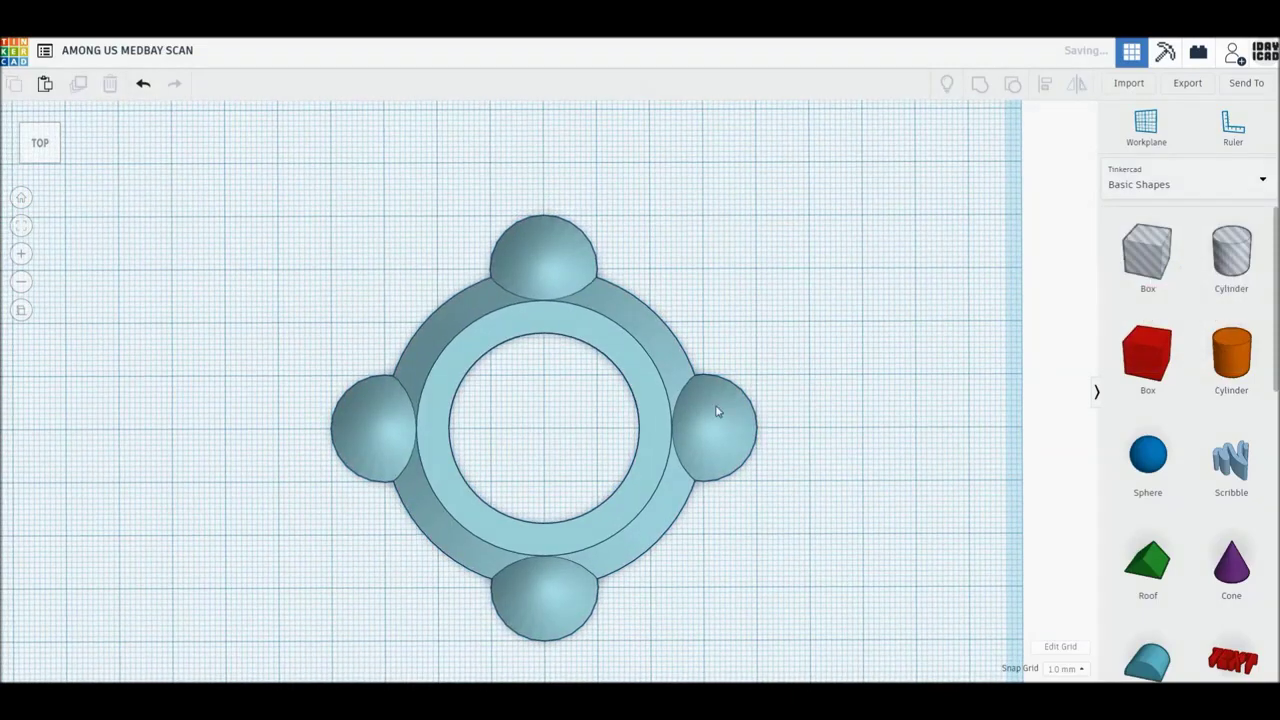
left_click(665, 422)
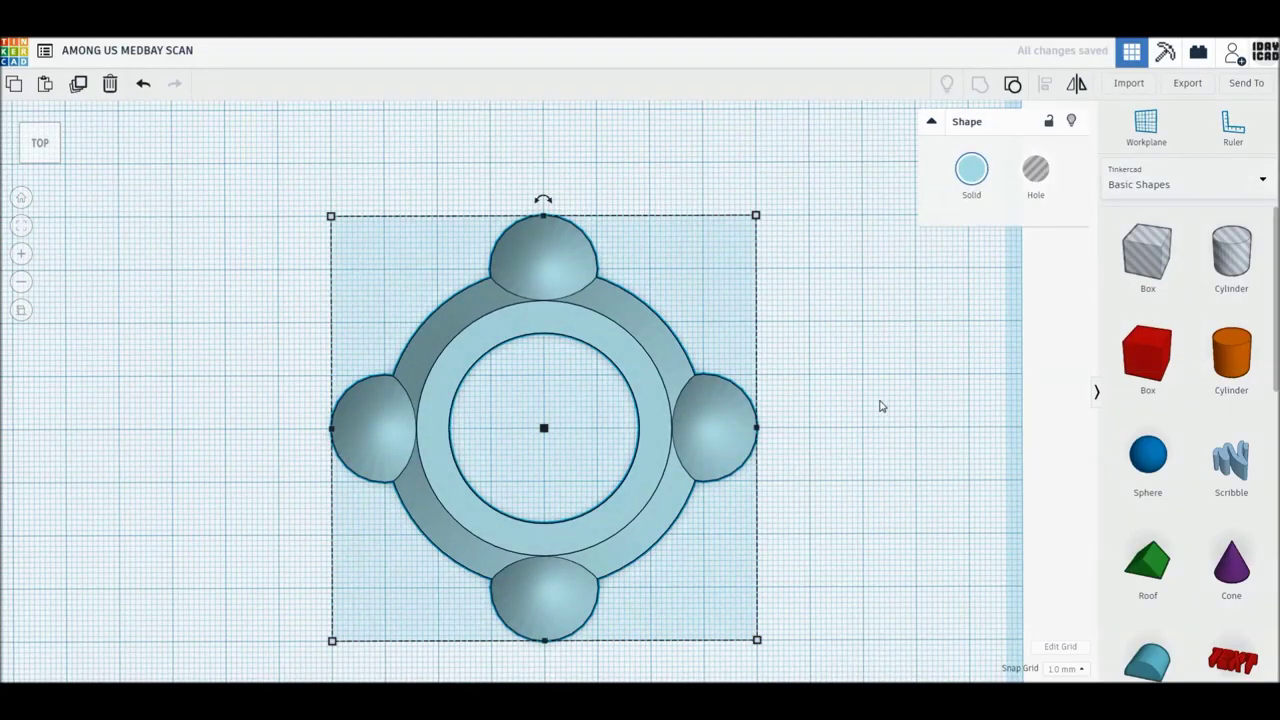
left_click(880, 406)
Add a pale green 64-sided cylinder sized 36 × 36 mm beside the ring.
left_click_drag(1231, 355, 806, 393)
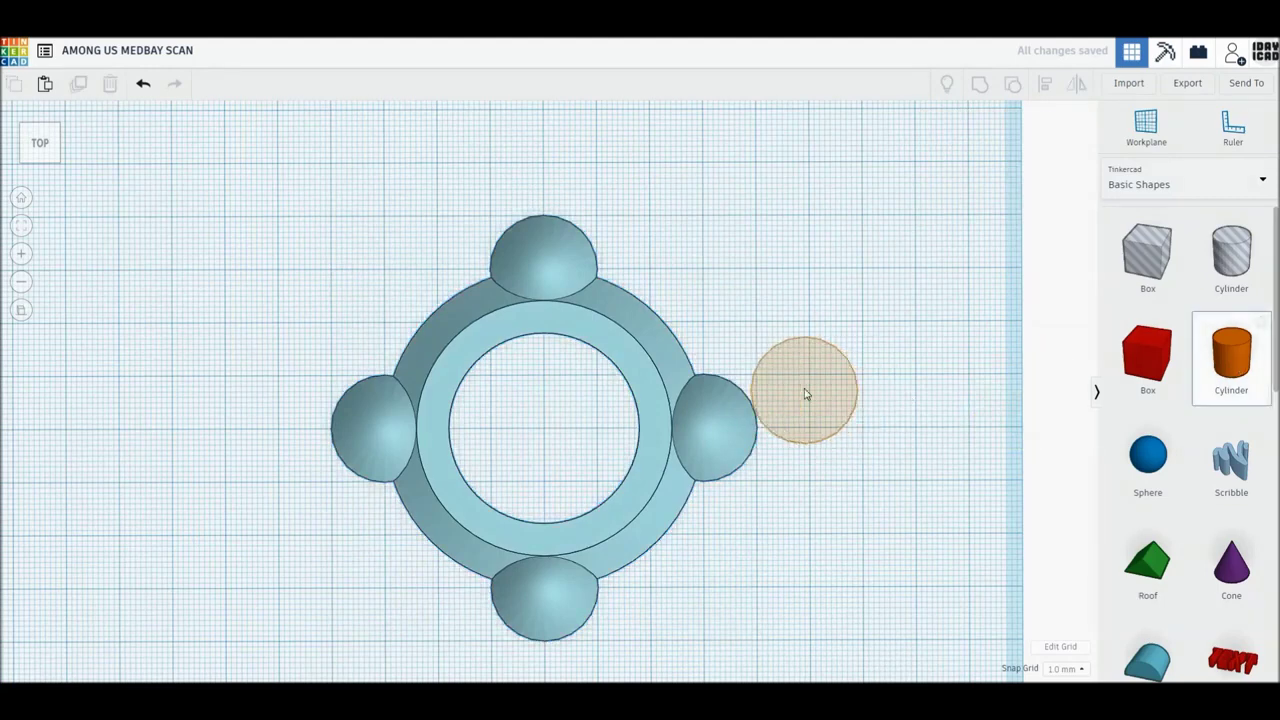
left_click(806, 393)
left_click(806, 507)
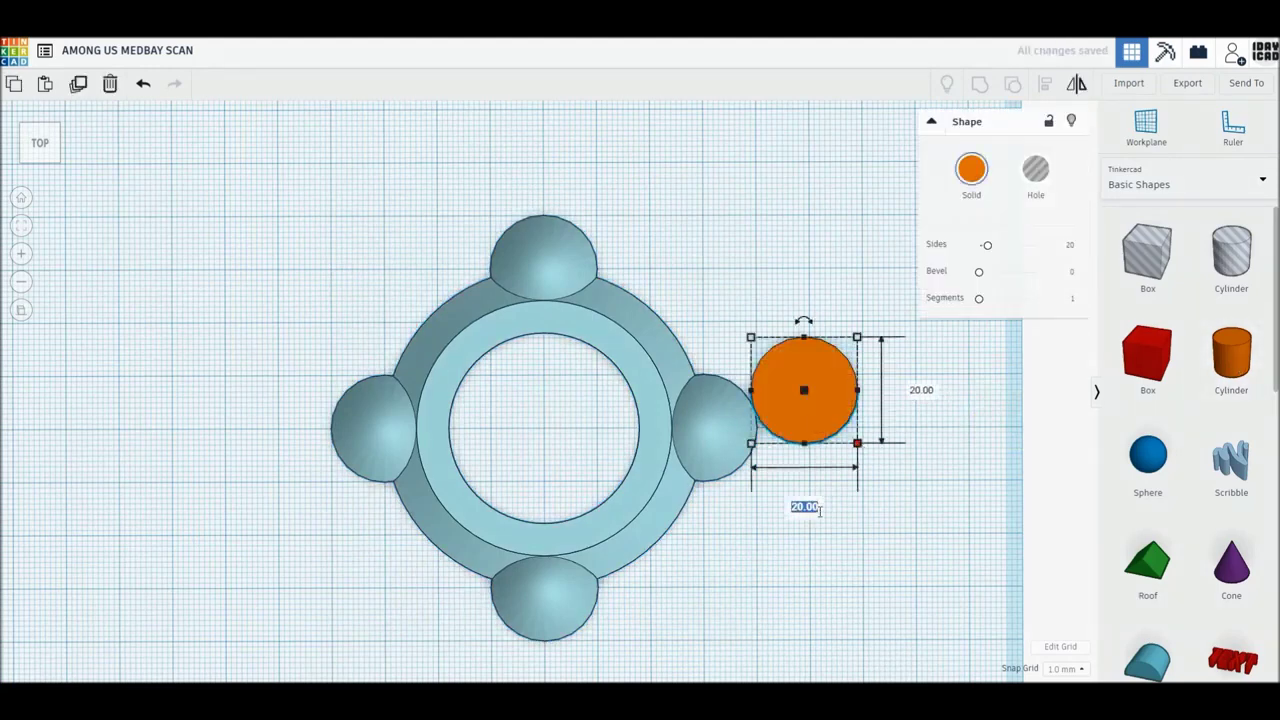
type("36")
key("Return")
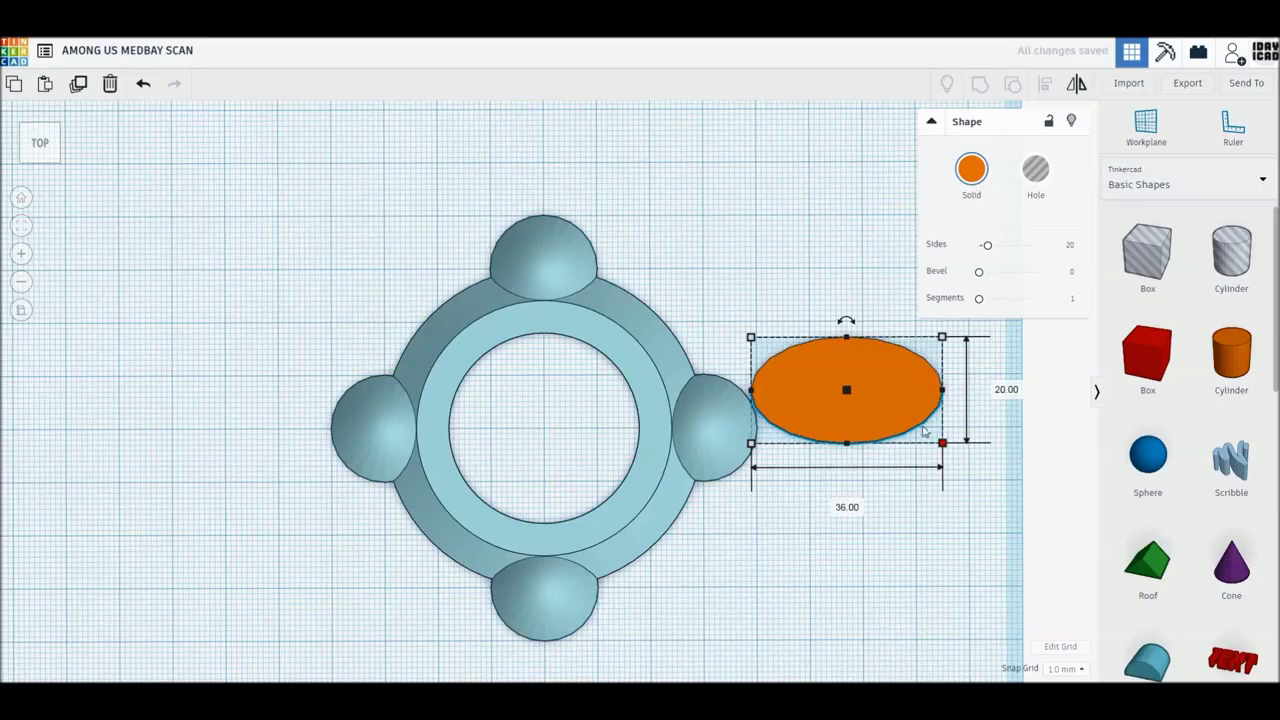
left_click(1007, 390)
type("36")
key("Return")
left_click(973, 177)
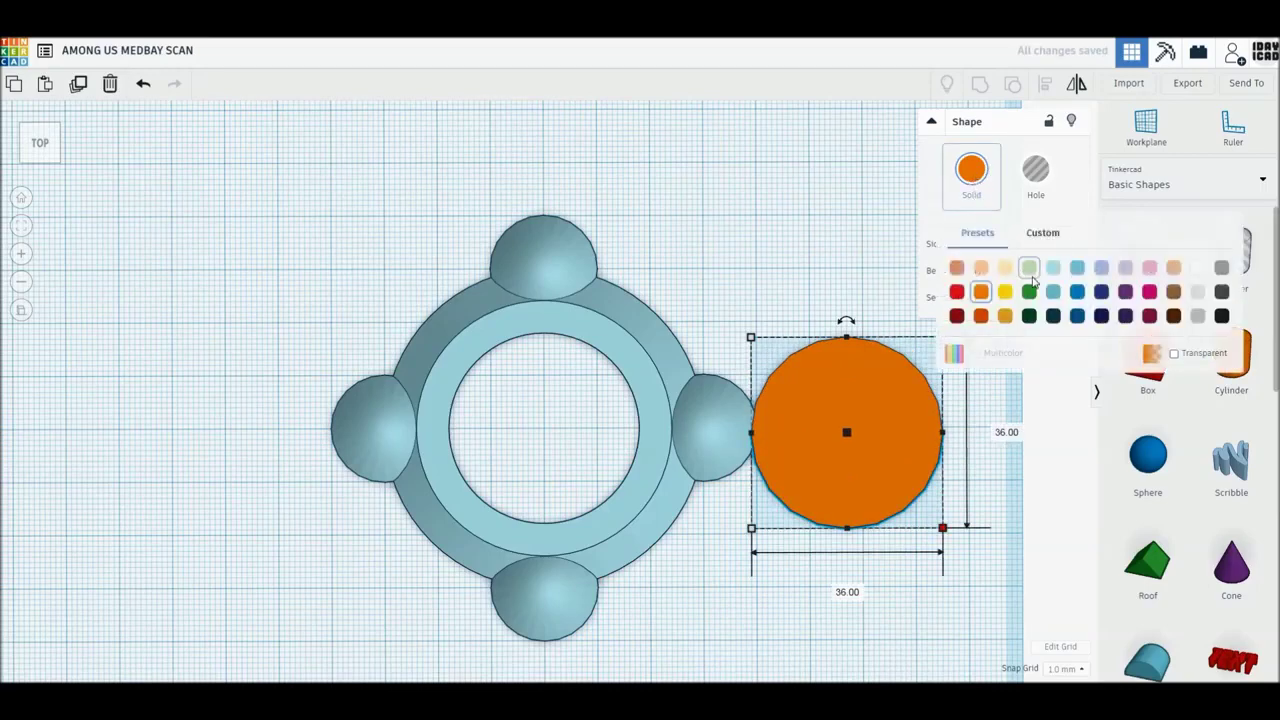
left_click(1038, 276)
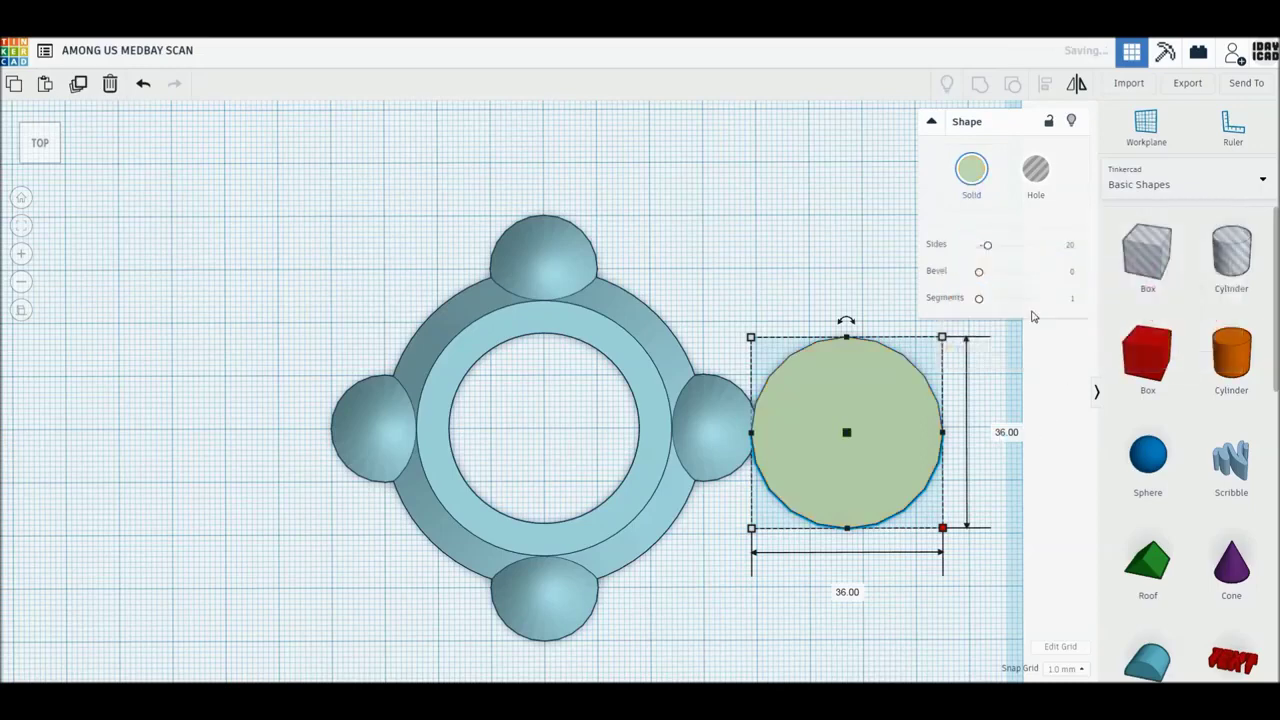
left_click_drag(987, 245, 1090, 251)
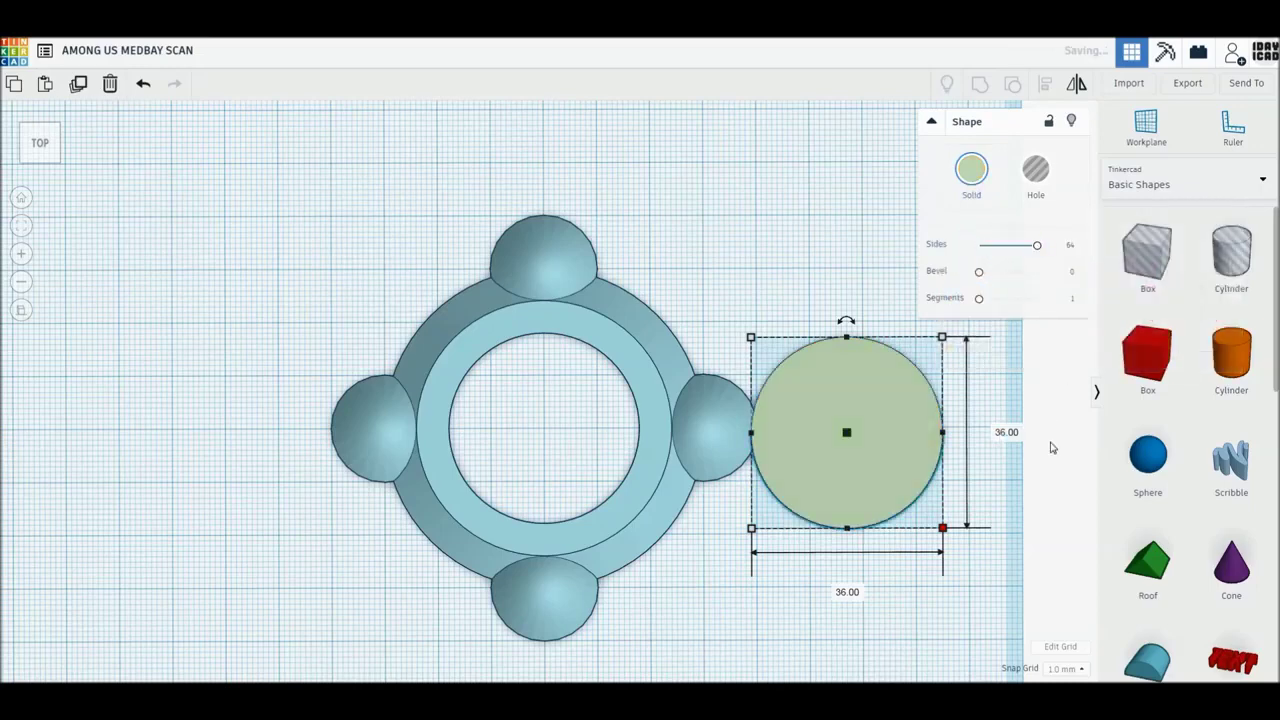
key("Escape")
Bring the ring and green disc closer, then add a smooth 10 × 10 mm cylinder on the disc.
mouse_move(697, 428)
left_mouse_down()
mouse_move(622, 418)
mouse_move(589, 429)
left_mouse_up()
mouse_move(885, 506)
left_mouse_down()
mouse_move(838, 497)
mouse_move(846, 505)
left_mouse_up()
left_click(997, 472)
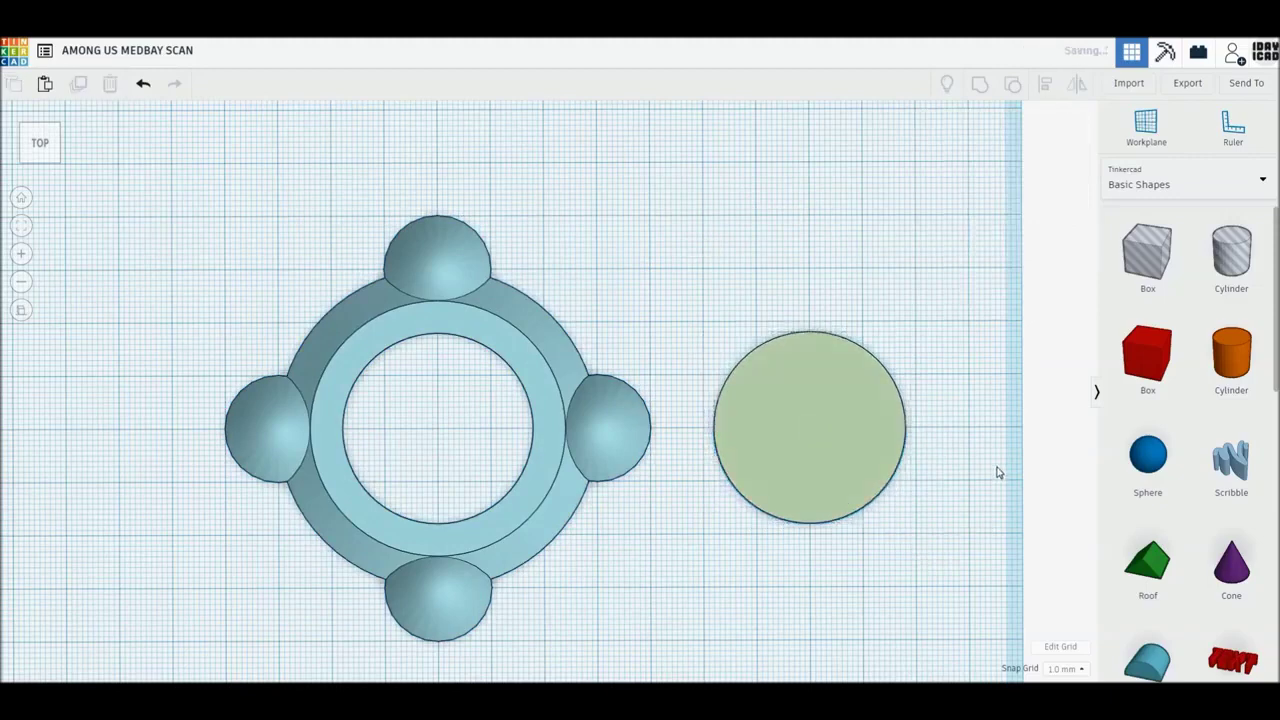
left_click_drag(1231, 355, 847, 492)
left_click_drag(995, 245, 1075, 250)
left_click_drag(900, 543, 849, 494)
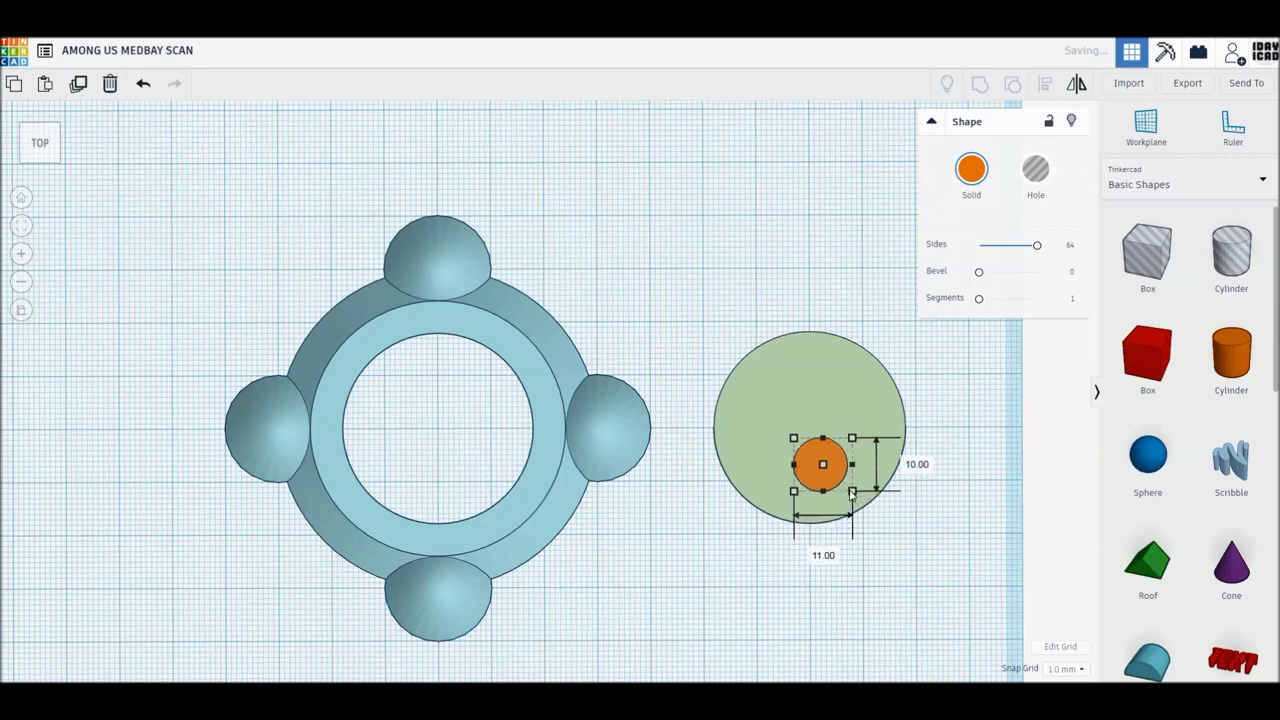
Colour the small cylinder dark green and move it to the disc's bottom edge.
left_click(971, 169)
left_click(1029, 292)
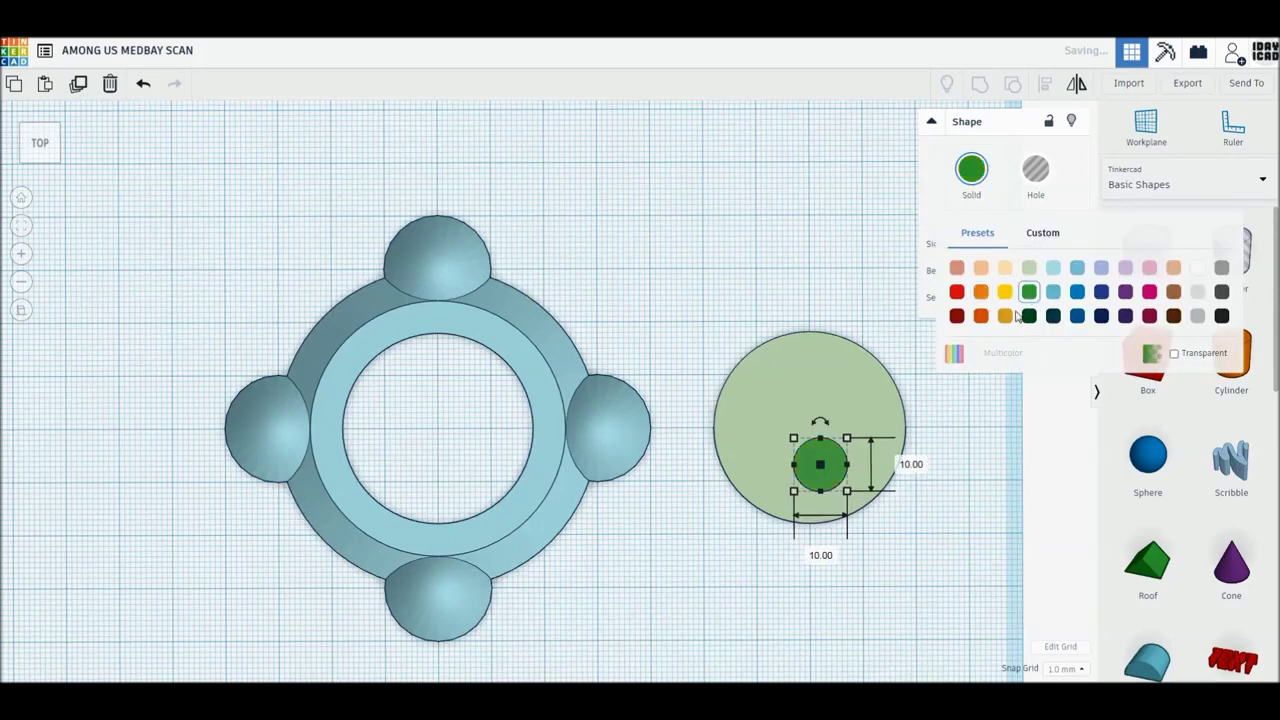
left_click(980, 477)
middle_click_drag(916, 479, 840, 445)
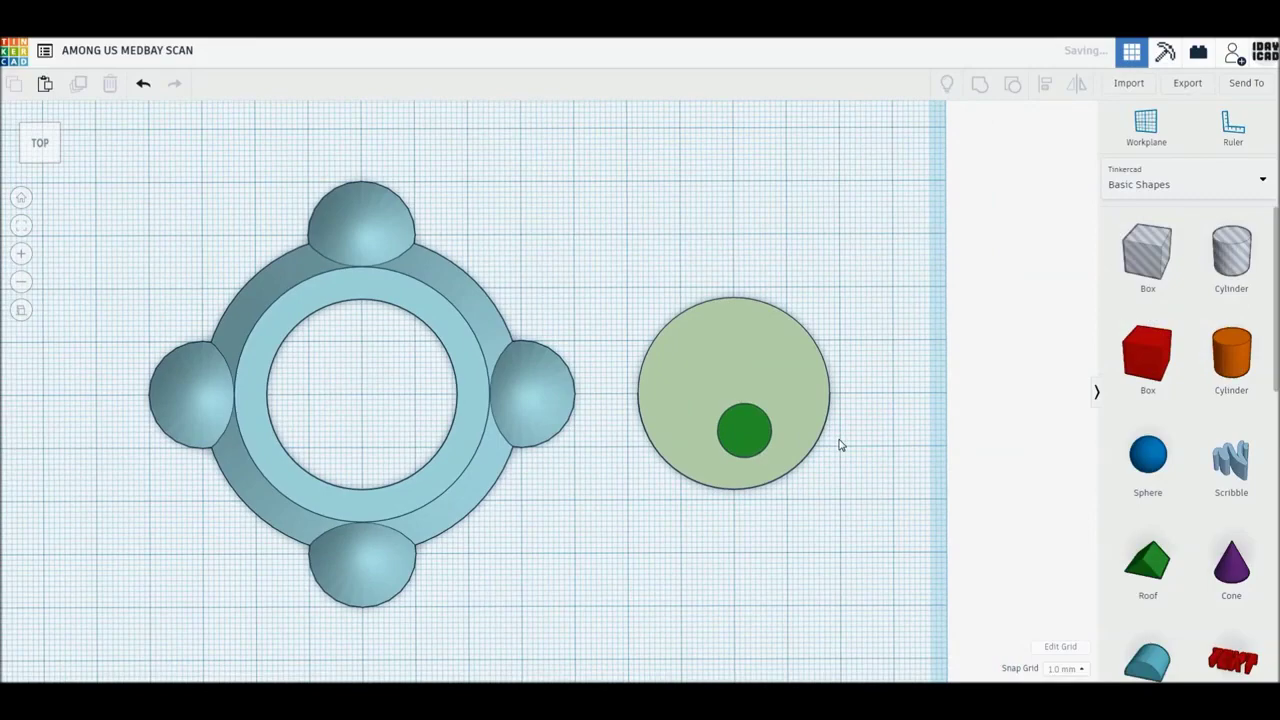
scroll(840, 445, "up", 3)
middle_click_drag(920, 451, 631, 473)
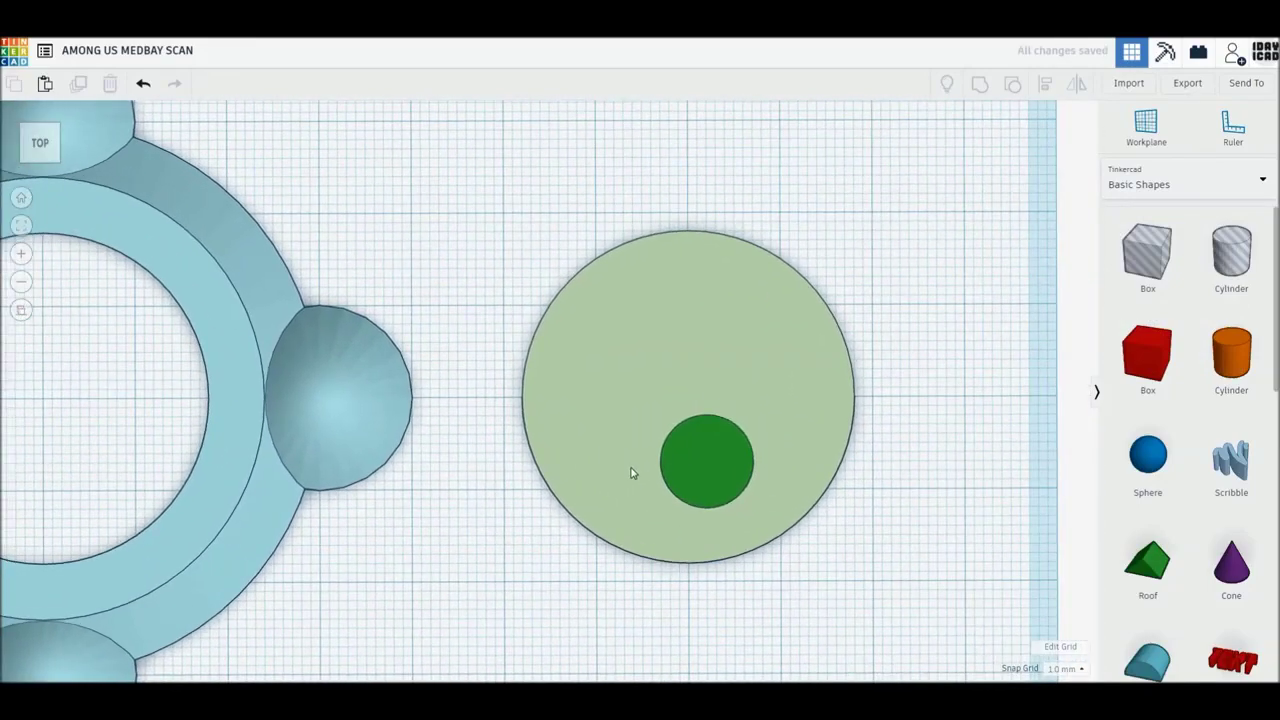
left_click(721, 473)
left_click_drag(726, 473, 705, 508)
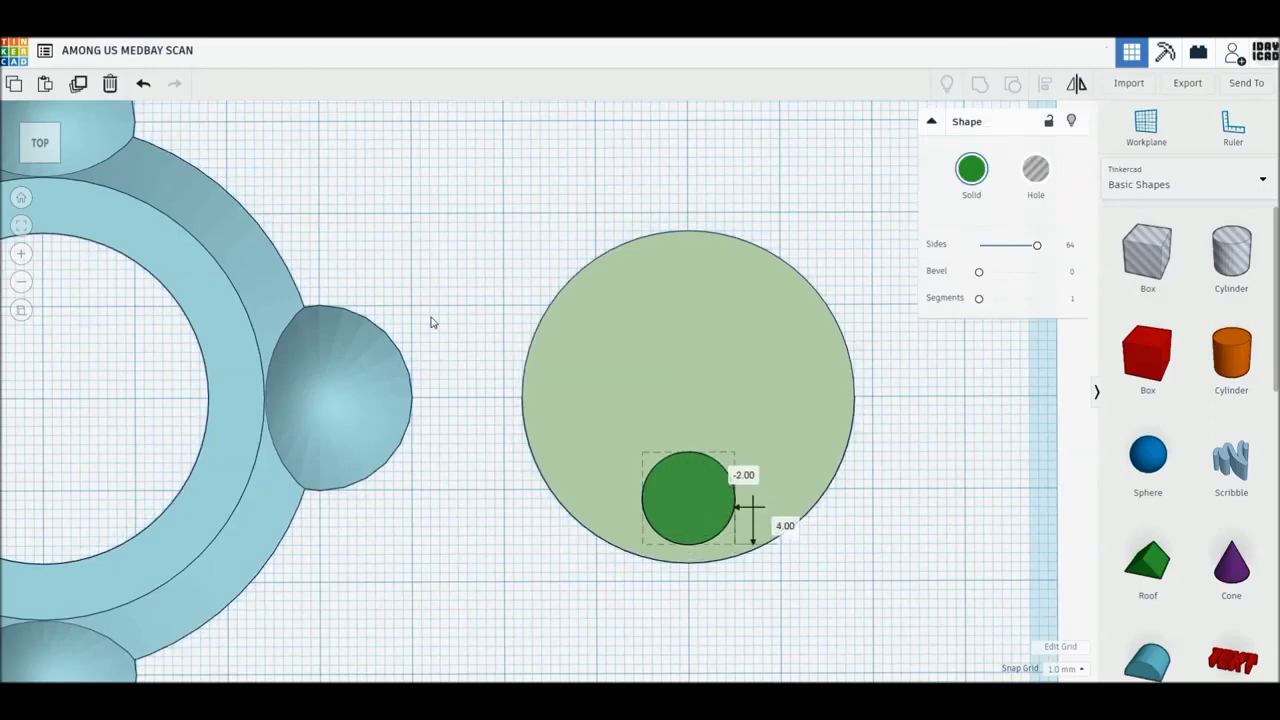
Duplicate the green circle to the disc's top, right and left sides.
left_click(78, 88)
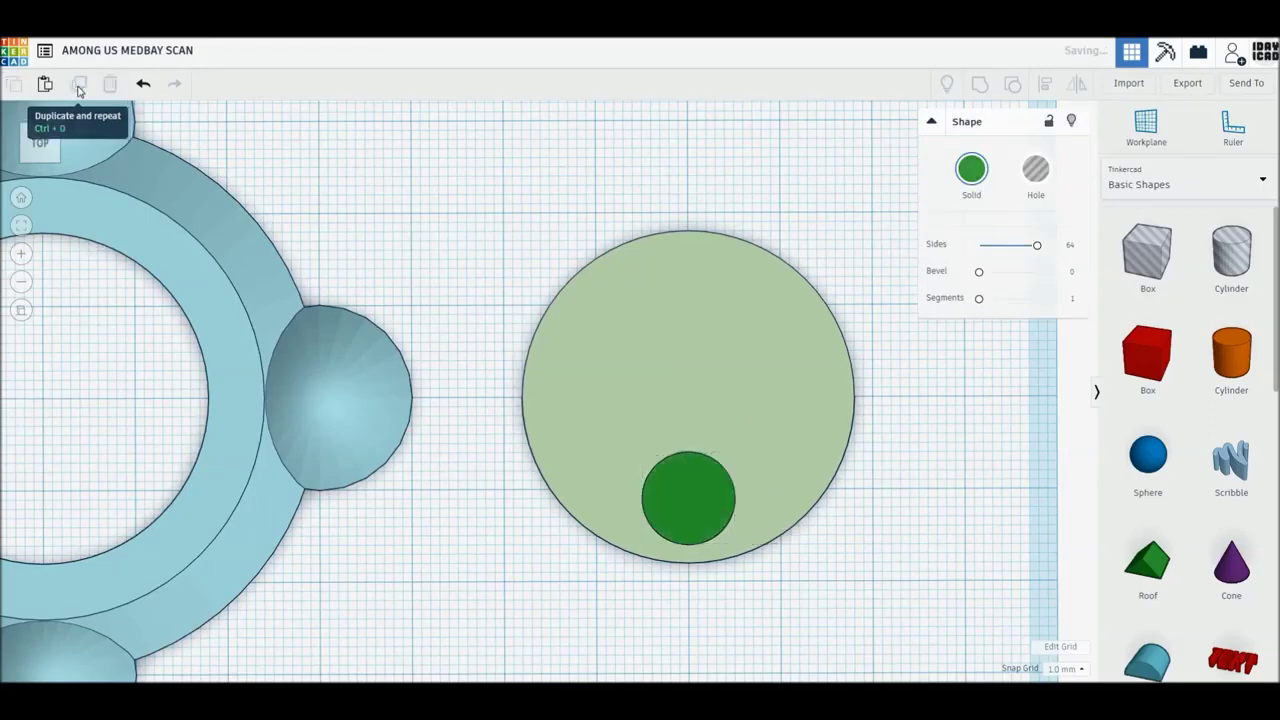
left_click(374, 303)
left_click(712, 521)
left_click_drag(712, 521, 713, 320)
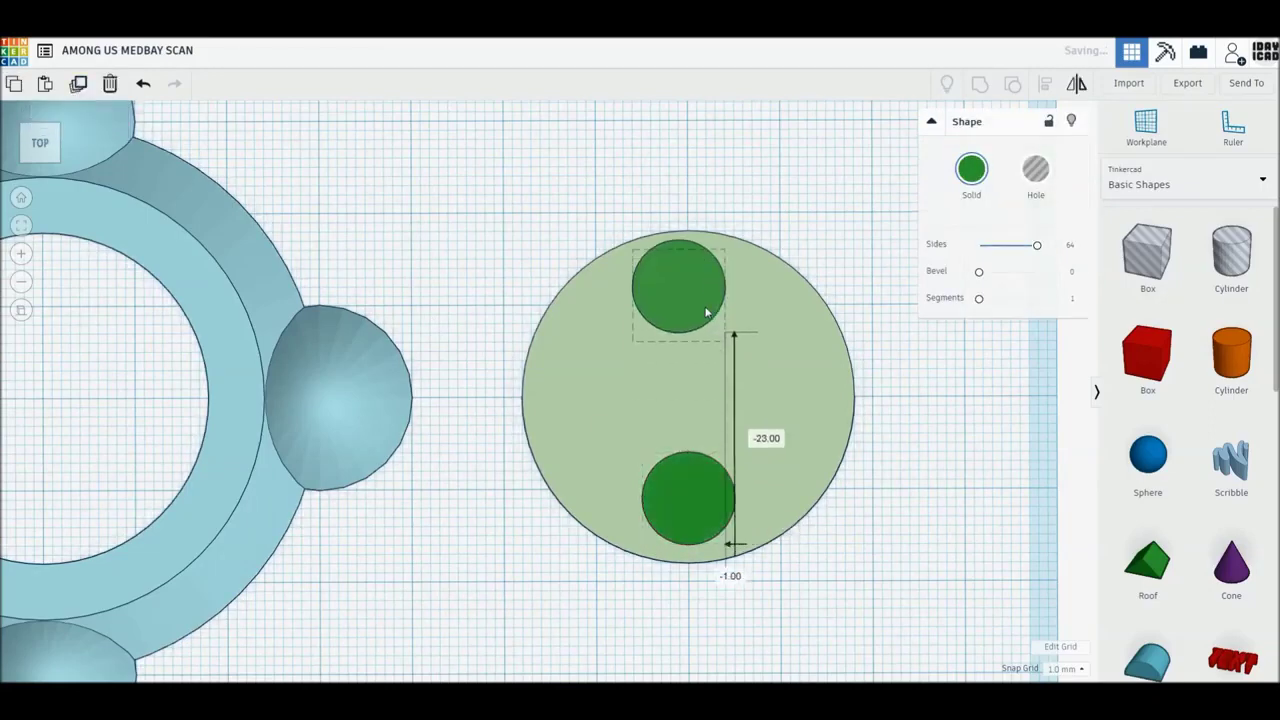
left_click(709, 476)
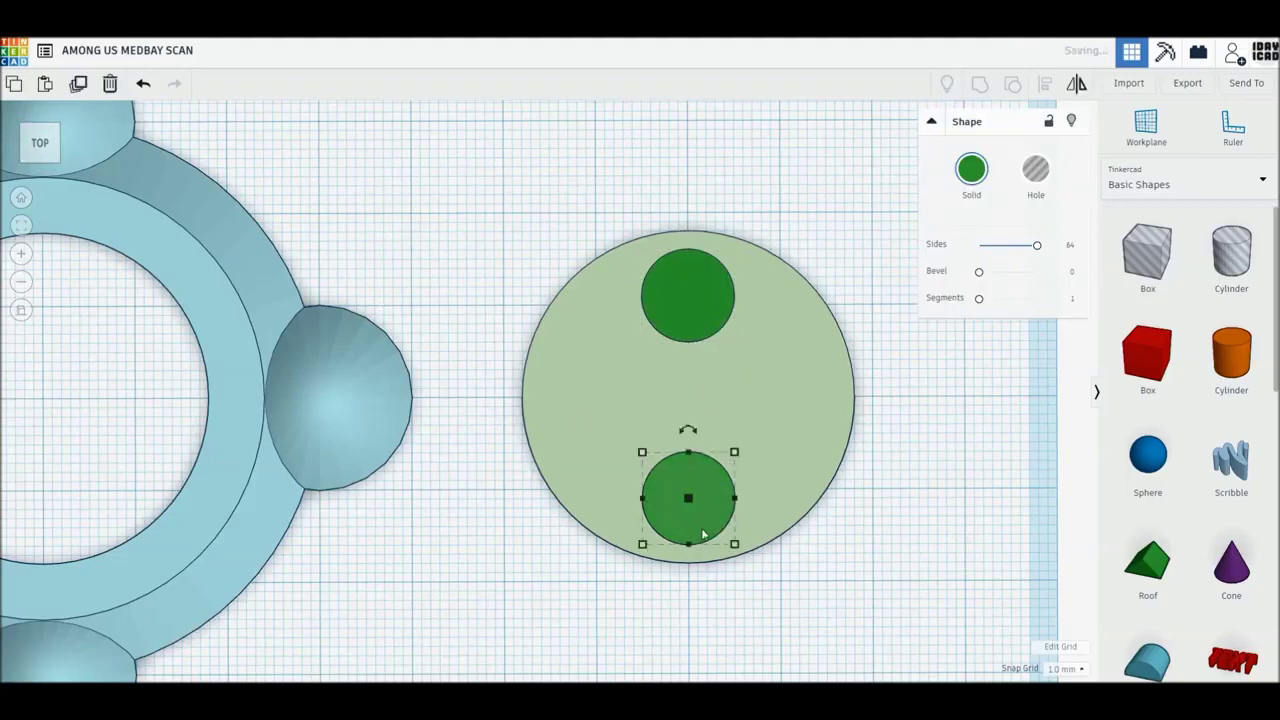
left_click_drag(703, 535, 812, 433, "alt")
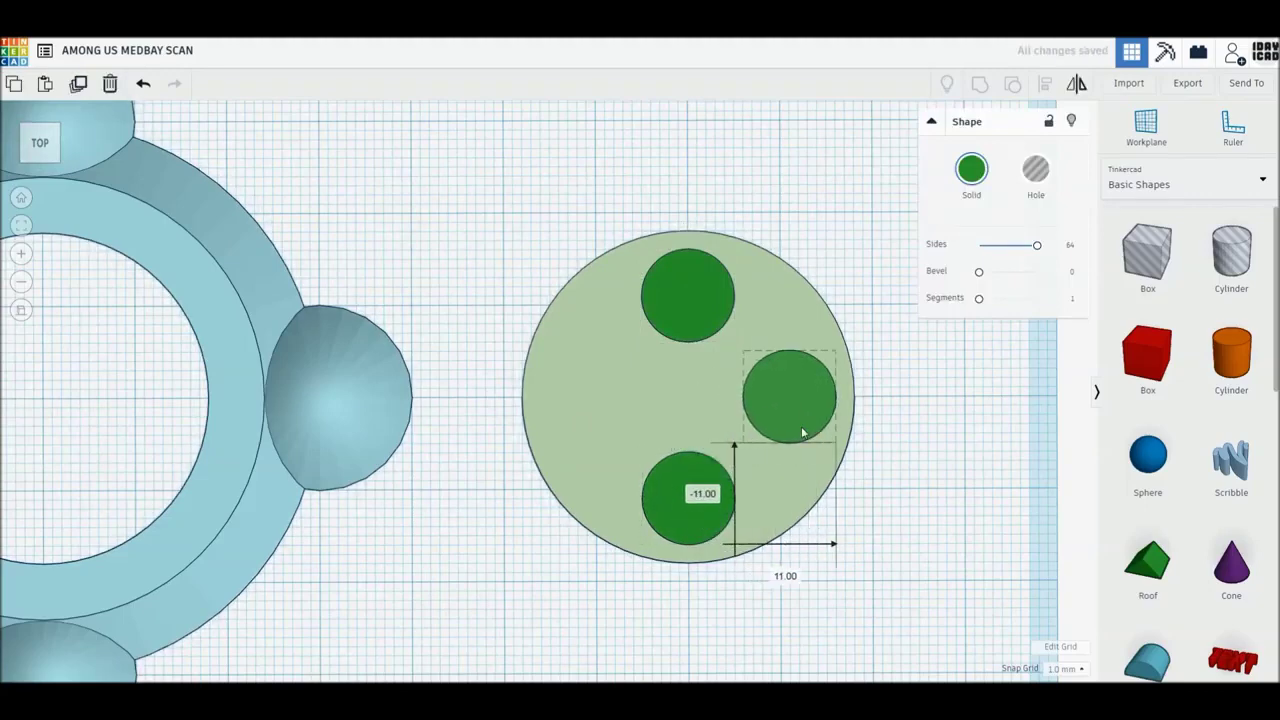
left_click(689, 528)
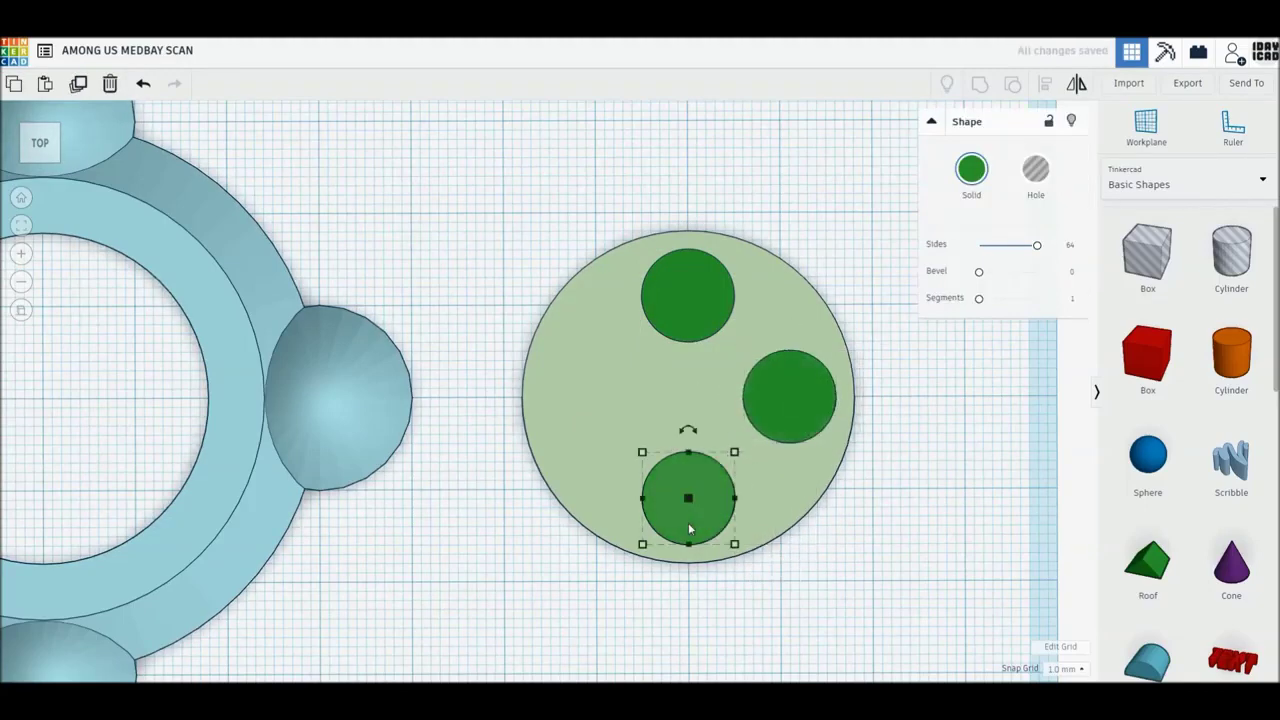
left_click(78, 83)
left_click_drag(687, 526, 587, 433)
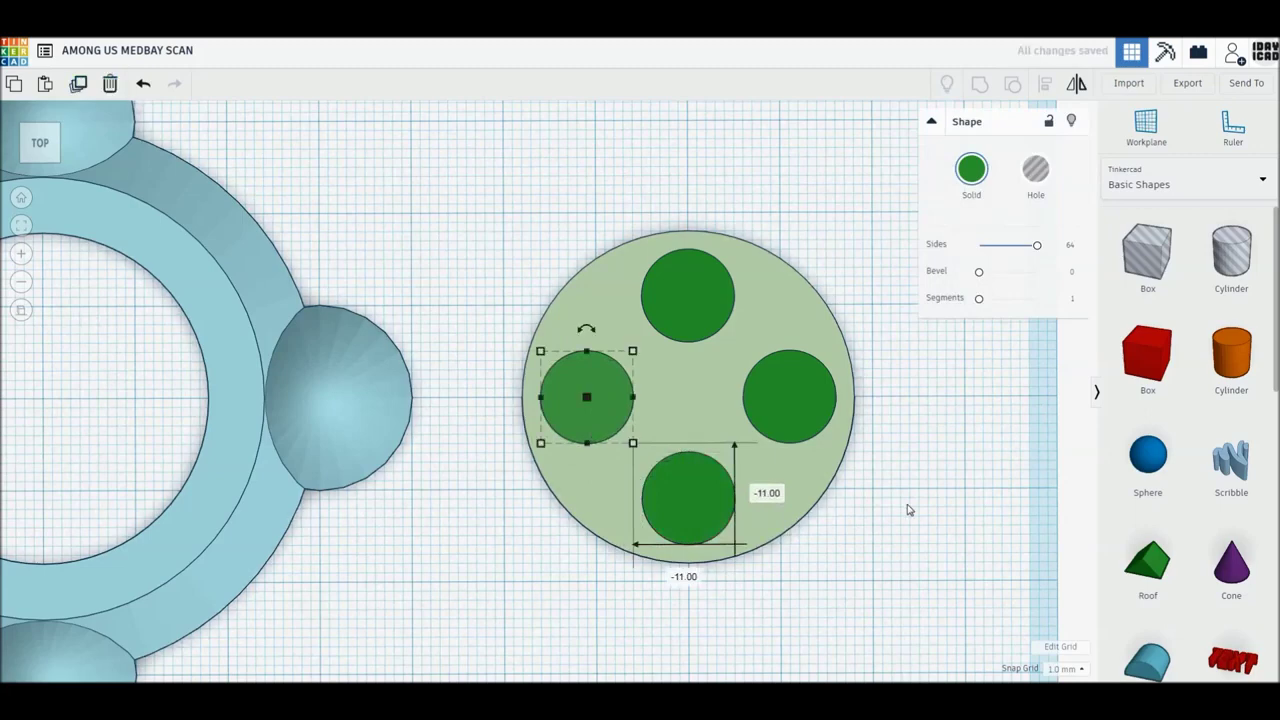
left_click(675, 287, "shift")
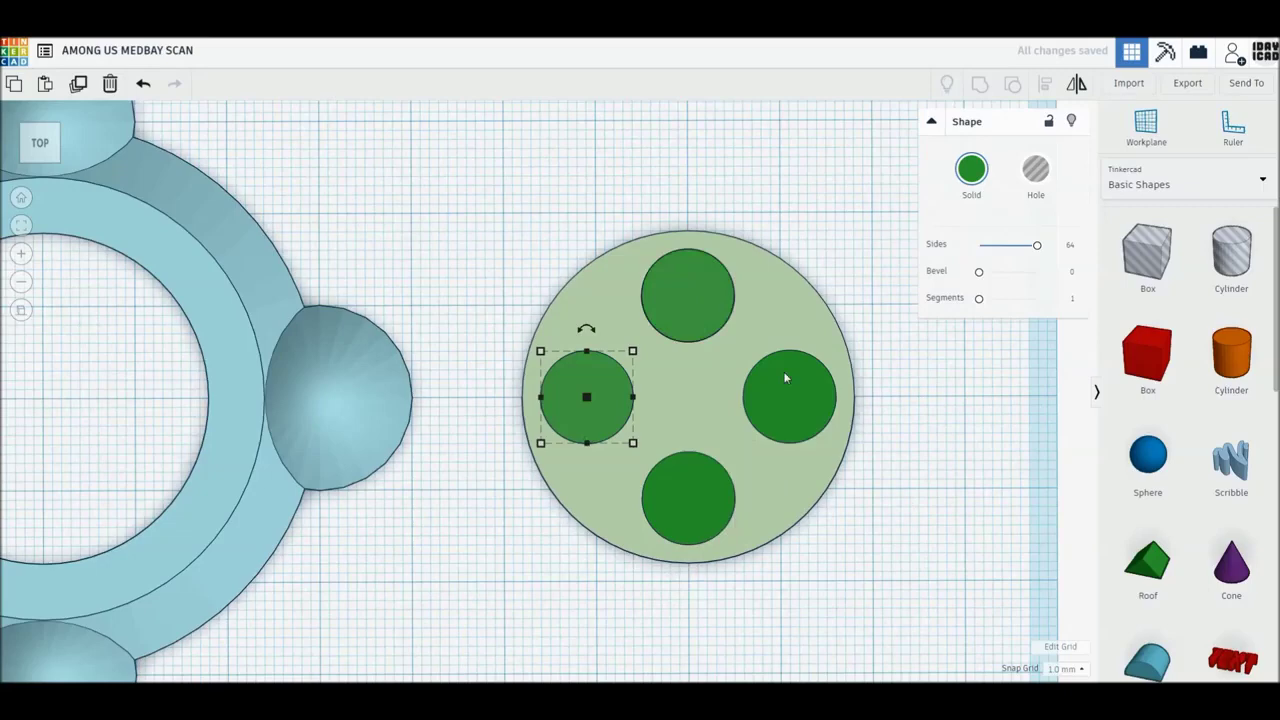
left_click(845, 373)
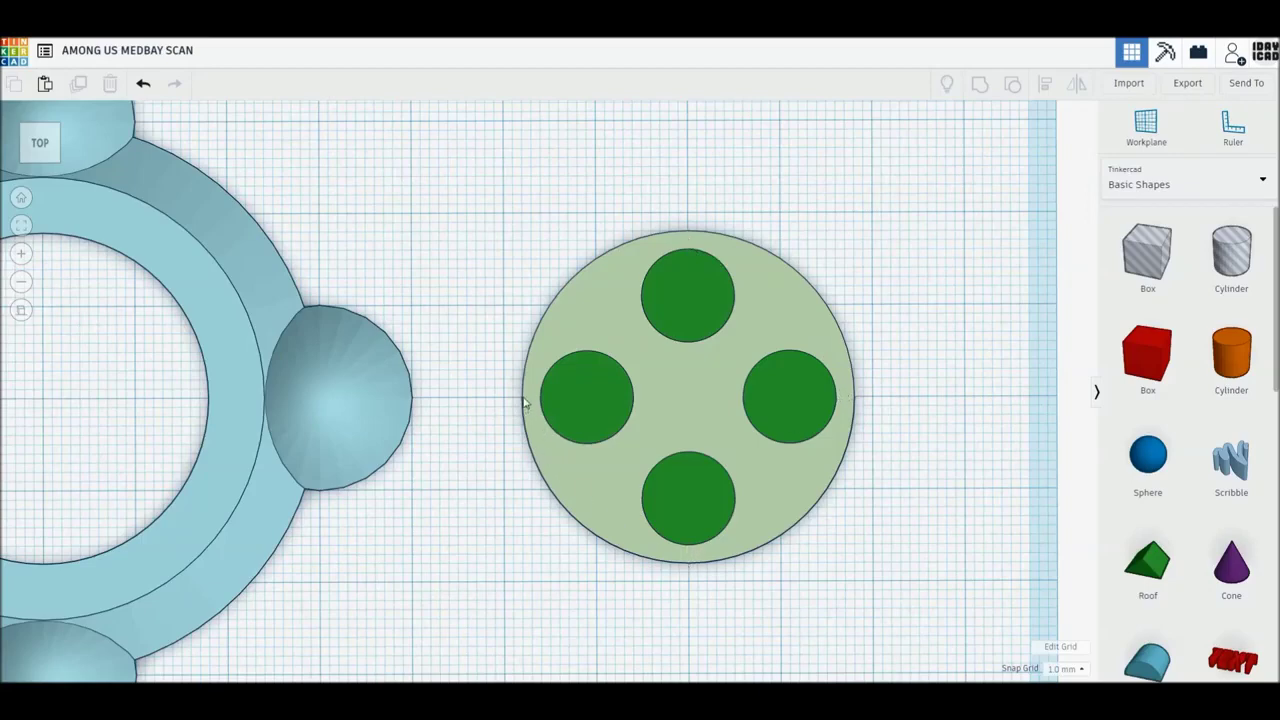
Make the disc and all four green circles transparent.
left_click_drag(486, 206, 966, 606)
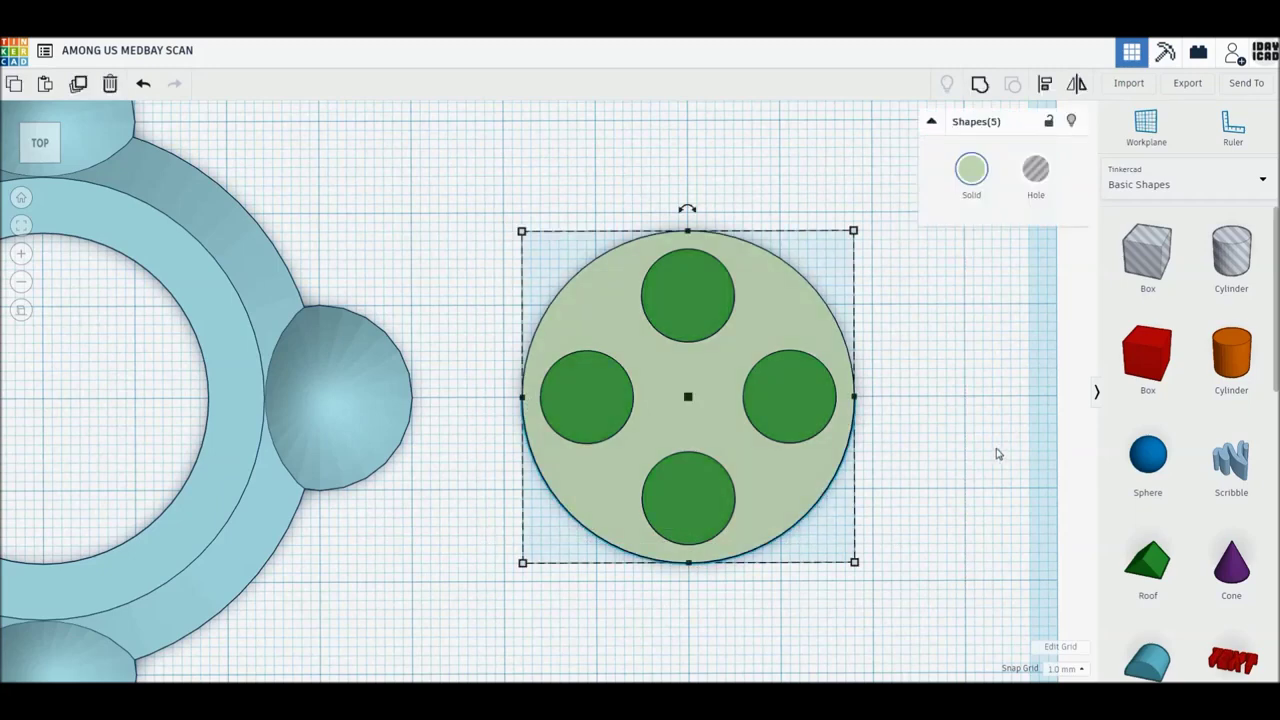
left_click(996, 454)
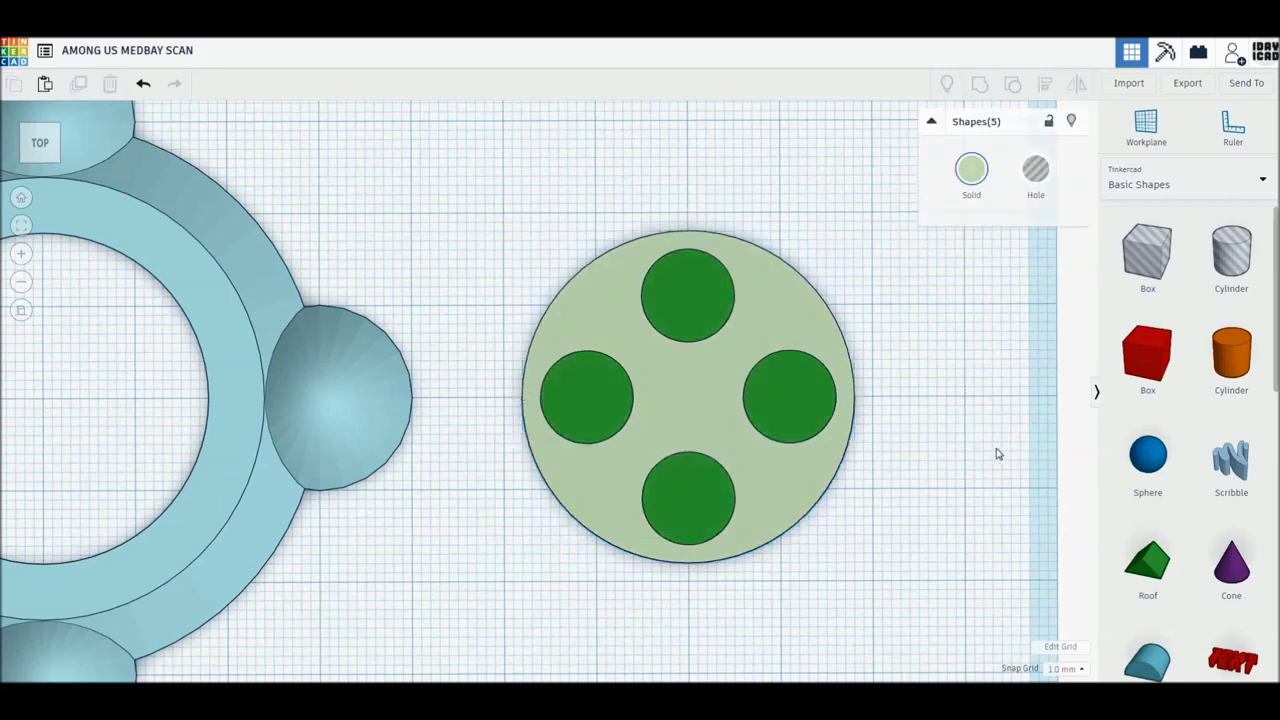
left_click(779, 474)
left_click_drag(500, 195, 925, 600)
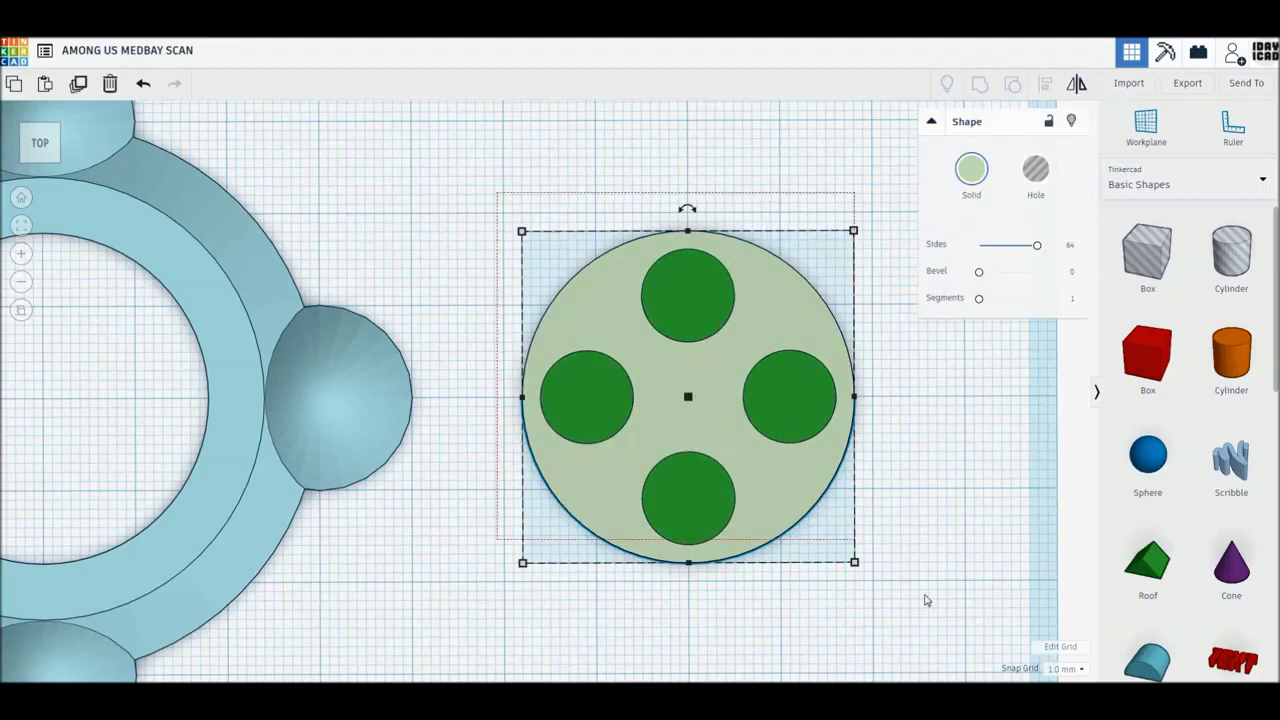
left_click(971, 170)
left_click(1175, 354)
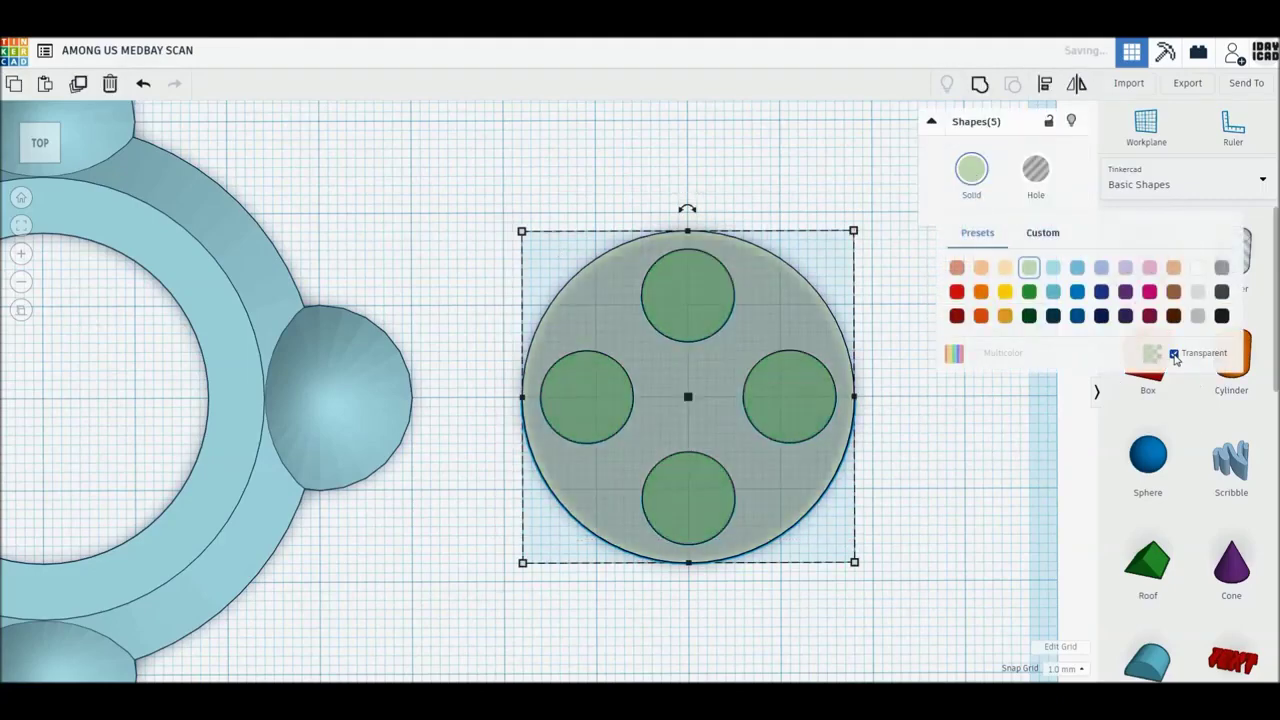
left_click(828, 498)
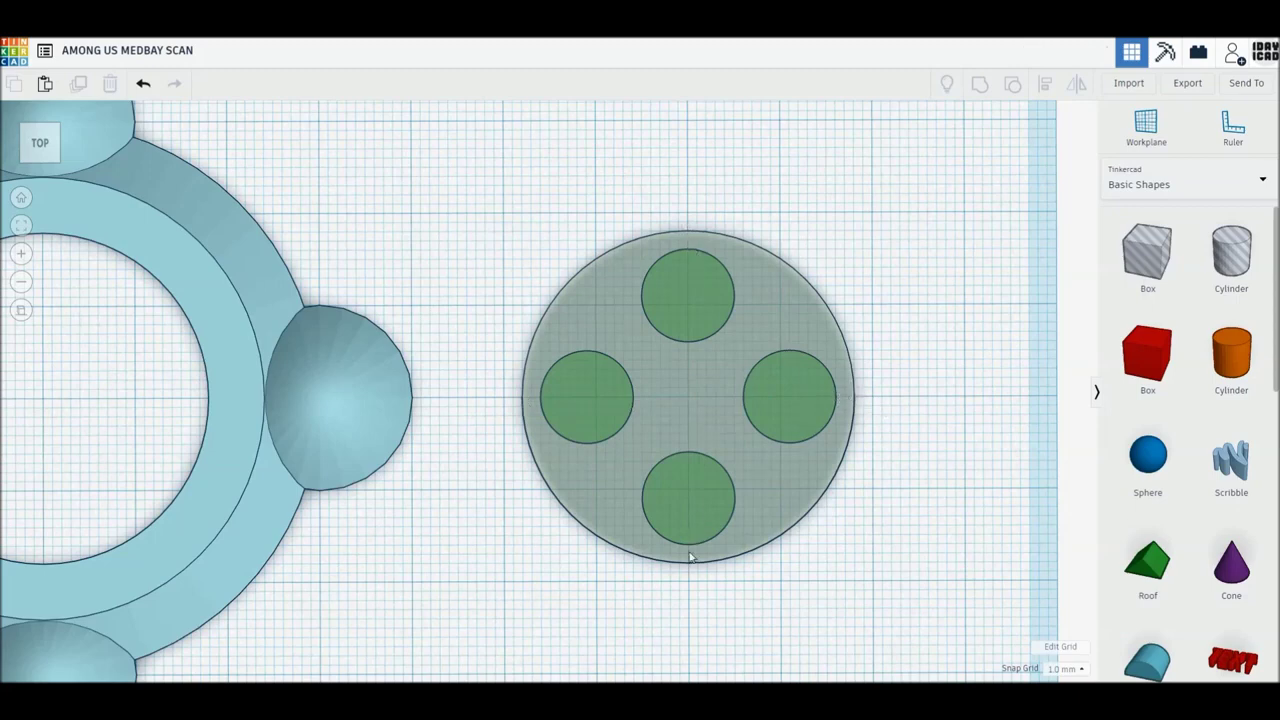
Make the five shapes opaque again and duplicate the bottom green circle in place.
left_click_drag(489, 256, 929, 648)
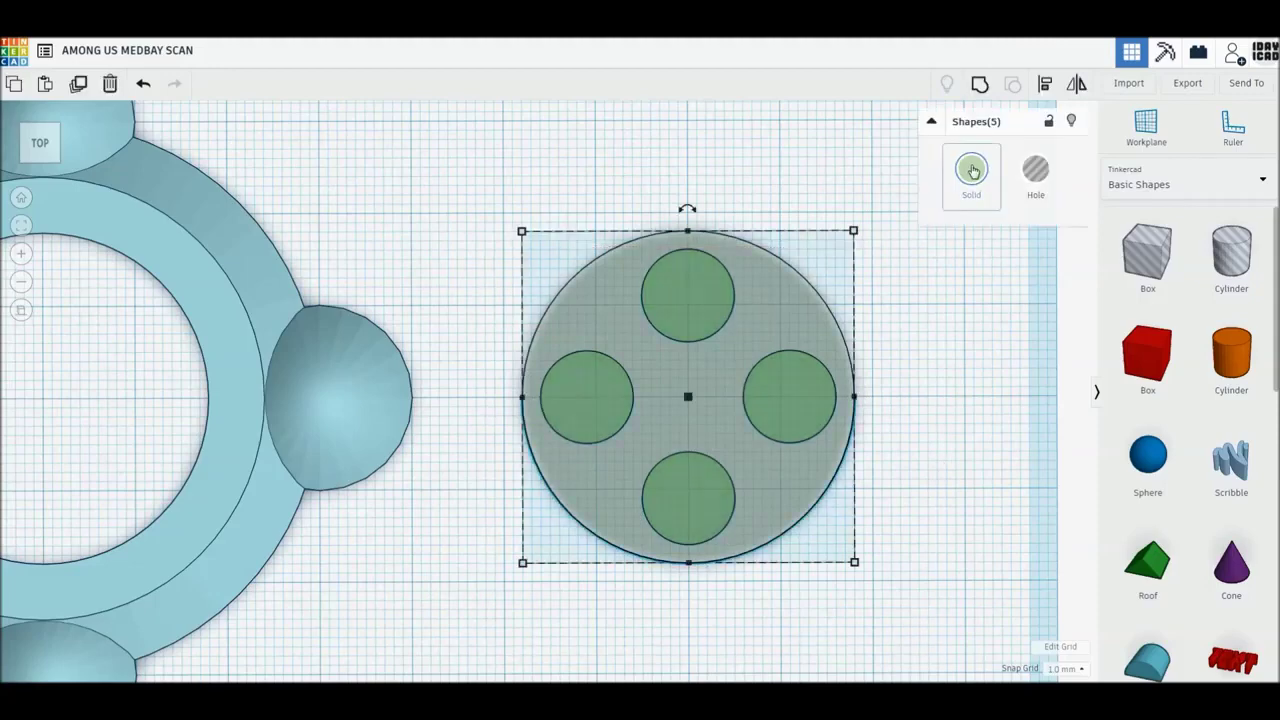
left_click(971, 170)
left_click(1175, 353)
left_click(995, 467)
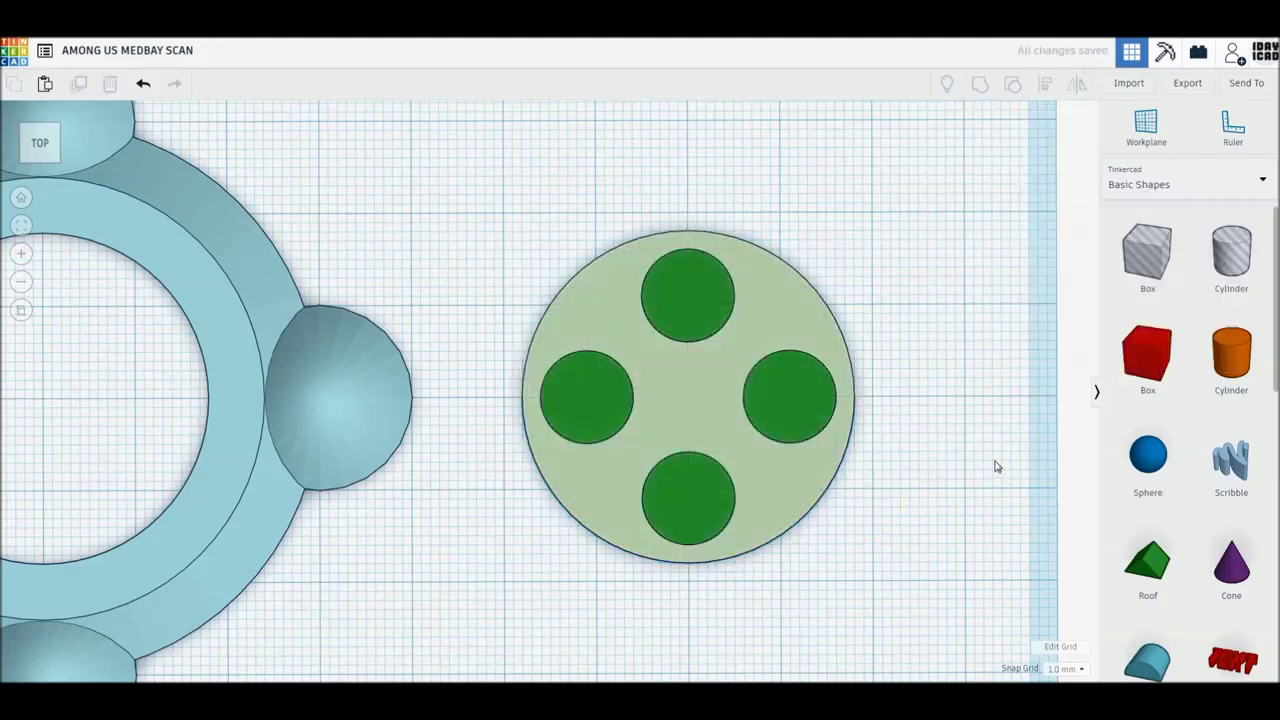
left_click(726, 516)
left_click(80, 86)
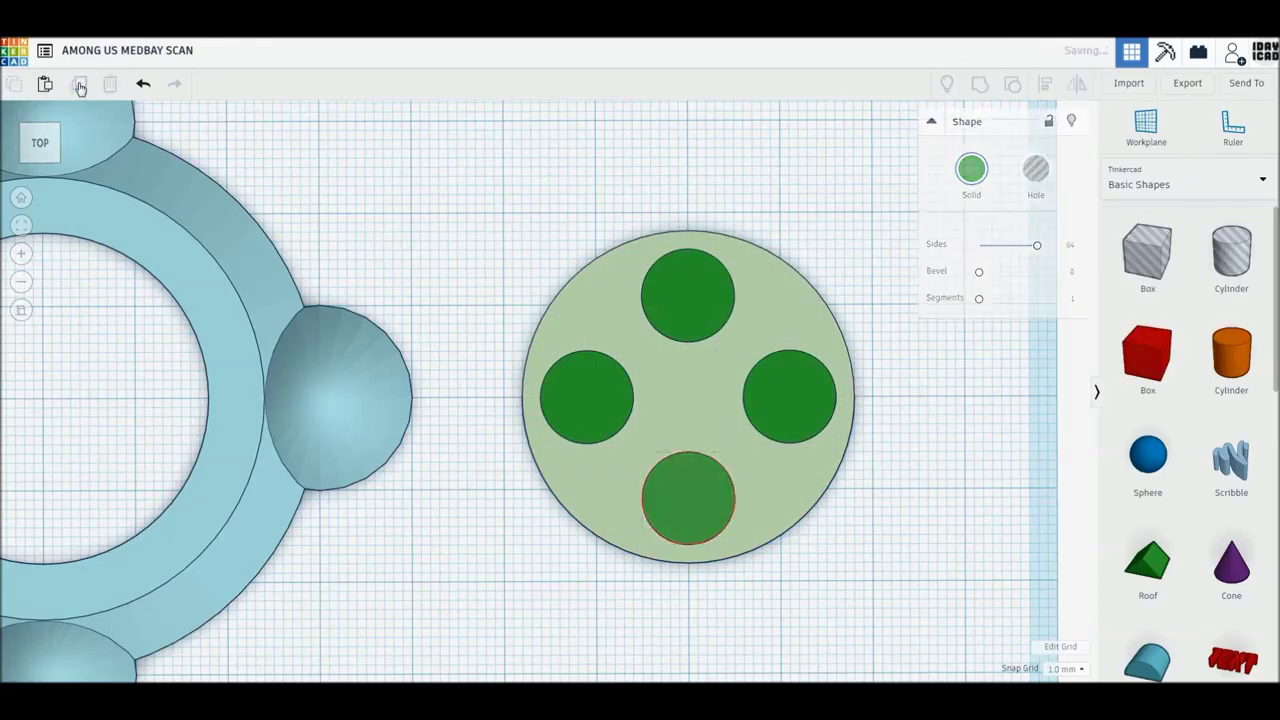
Turn the copied circle into a white 2 mm vertical sliver centred on the bottom circle.
left_click(971, 170)
left_click(1197, 267)
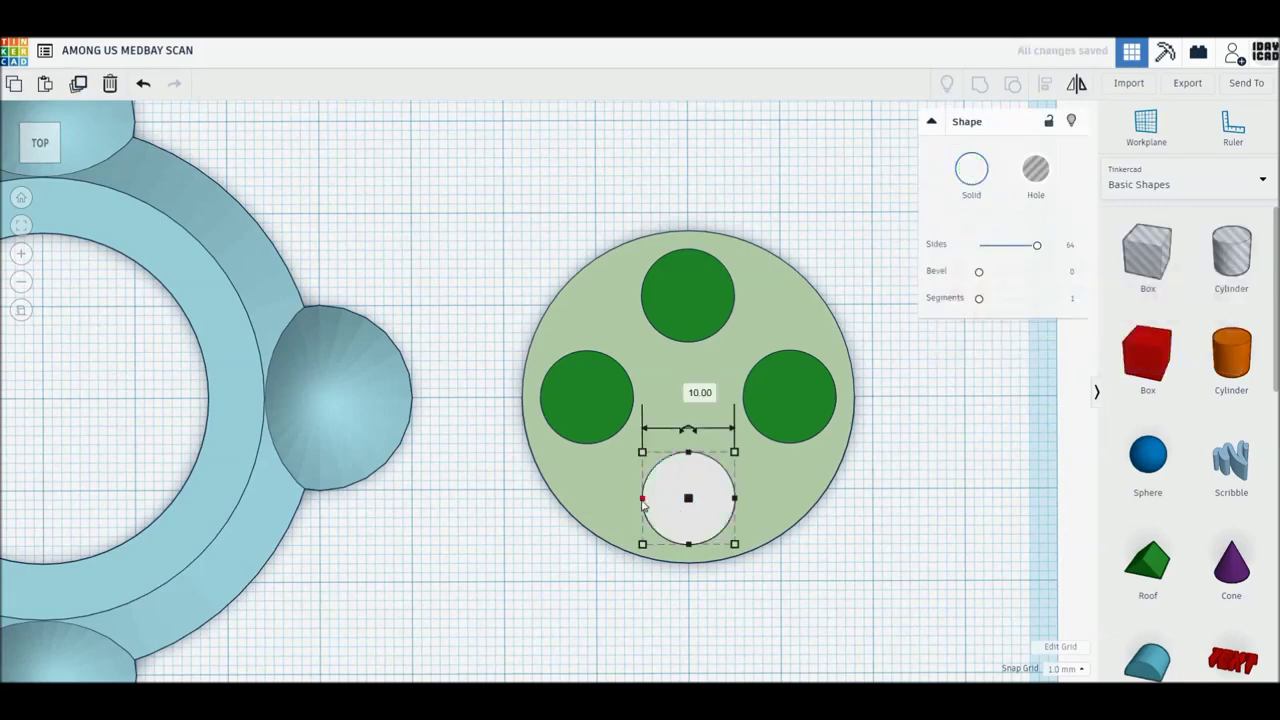
left_click_drag(642, 498, 661, 499)
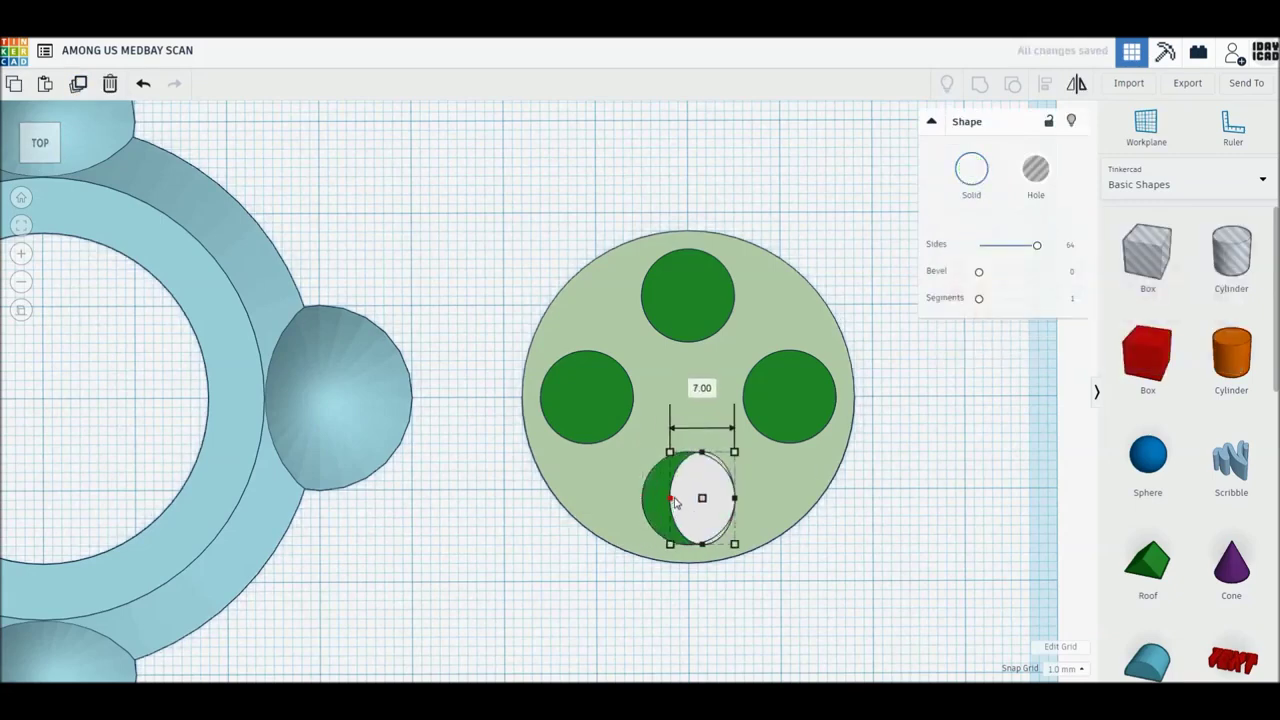
left_click_drag(670, 502, 717, 500)
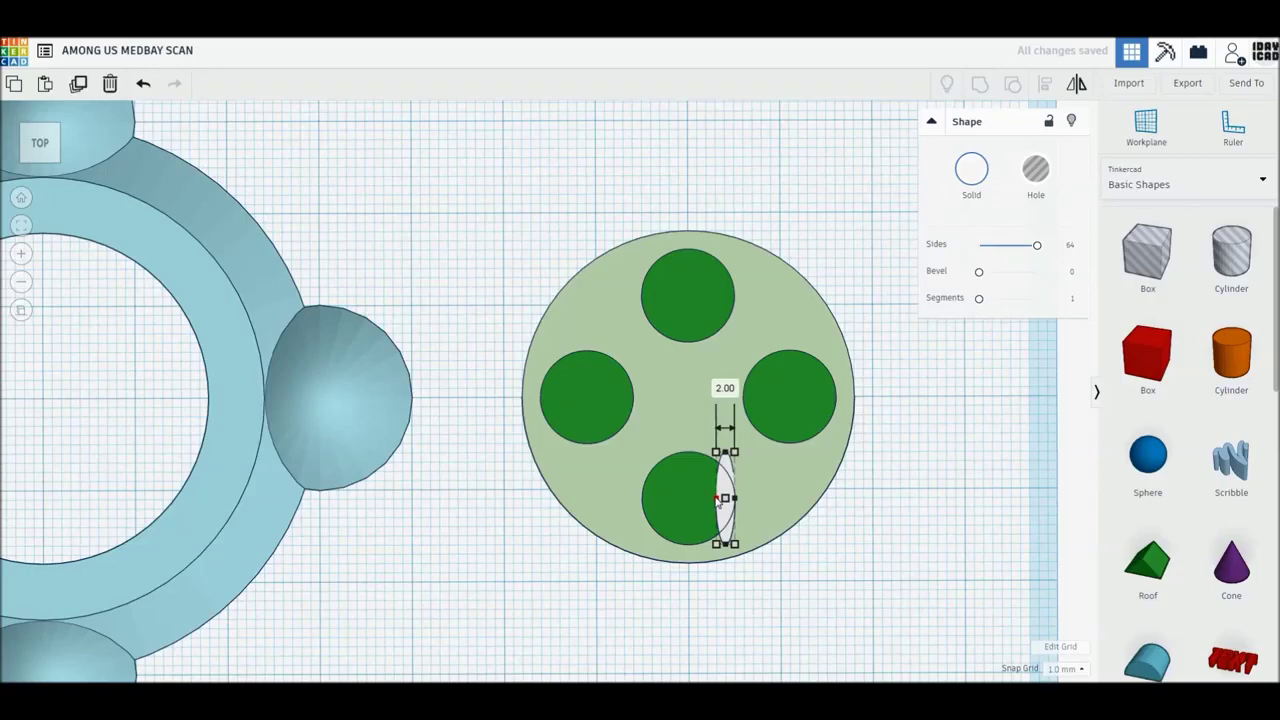
left_click_drag(729, 470, 688, 464)
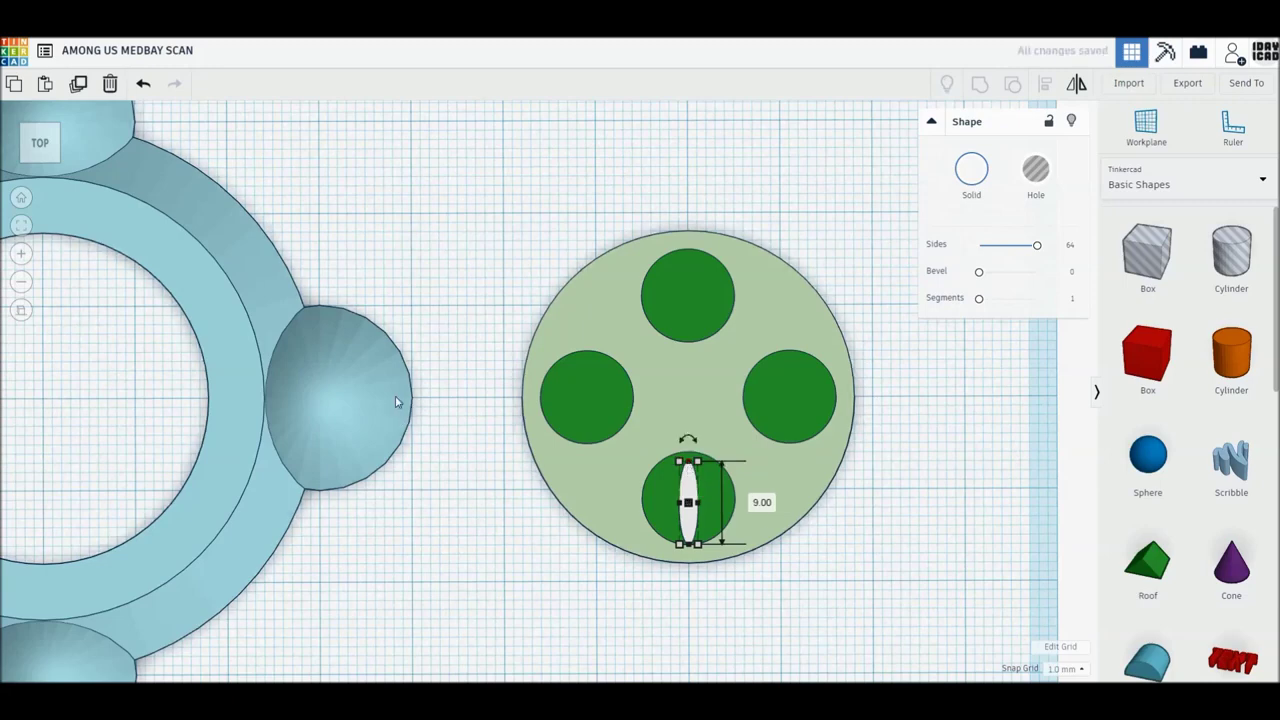
Copy the white sliver into the top circle, then duplicate both and rotate them 90° horizontal.
left_click(76, 85)
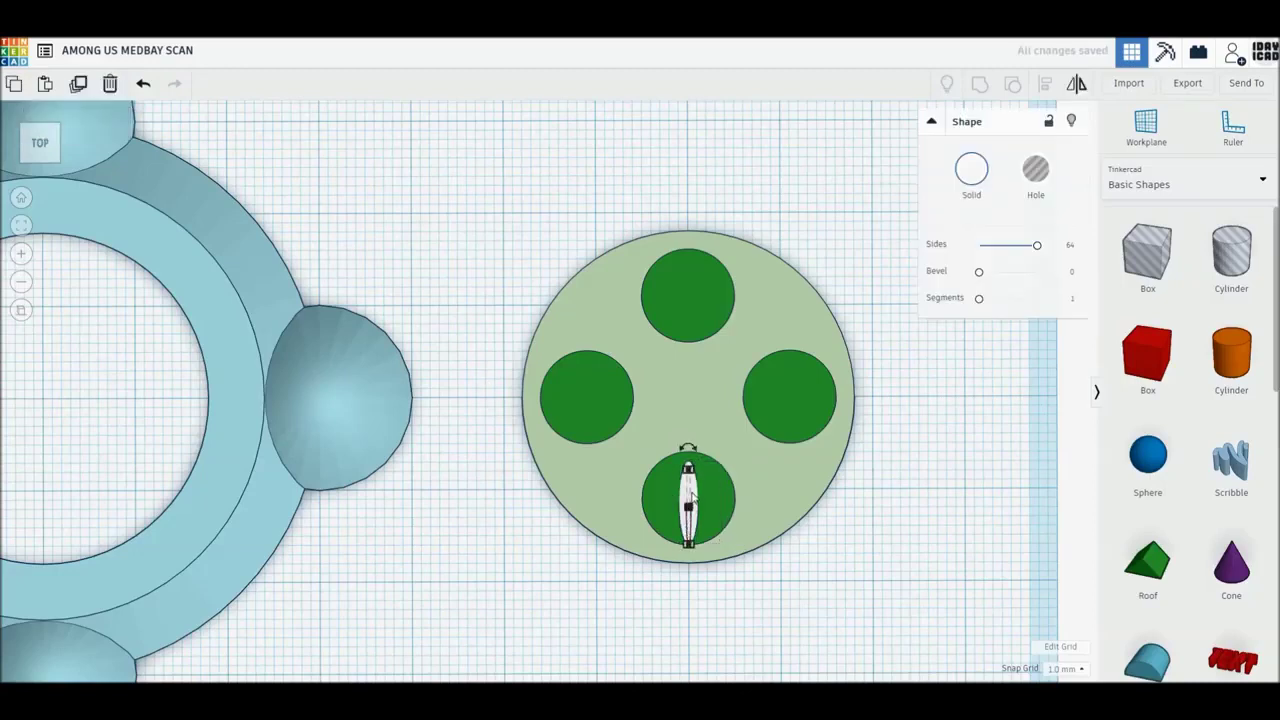
left_click(110, 85)
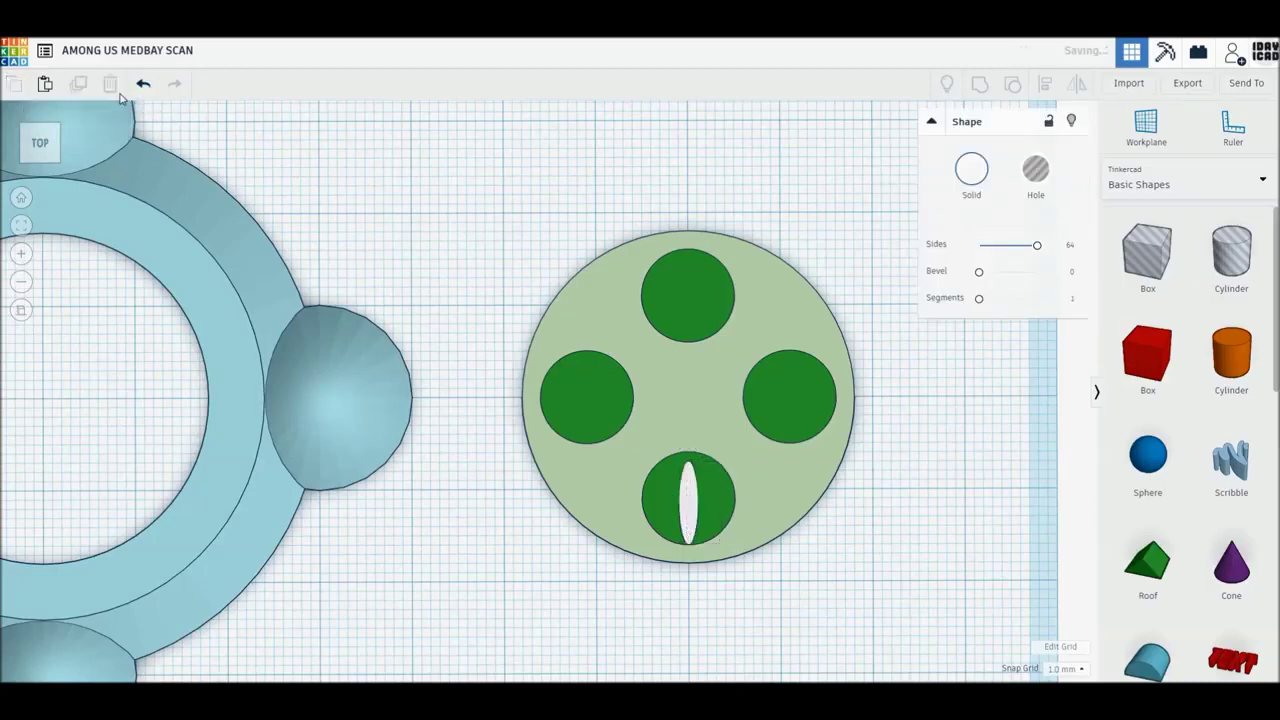
left_click(662, 521)
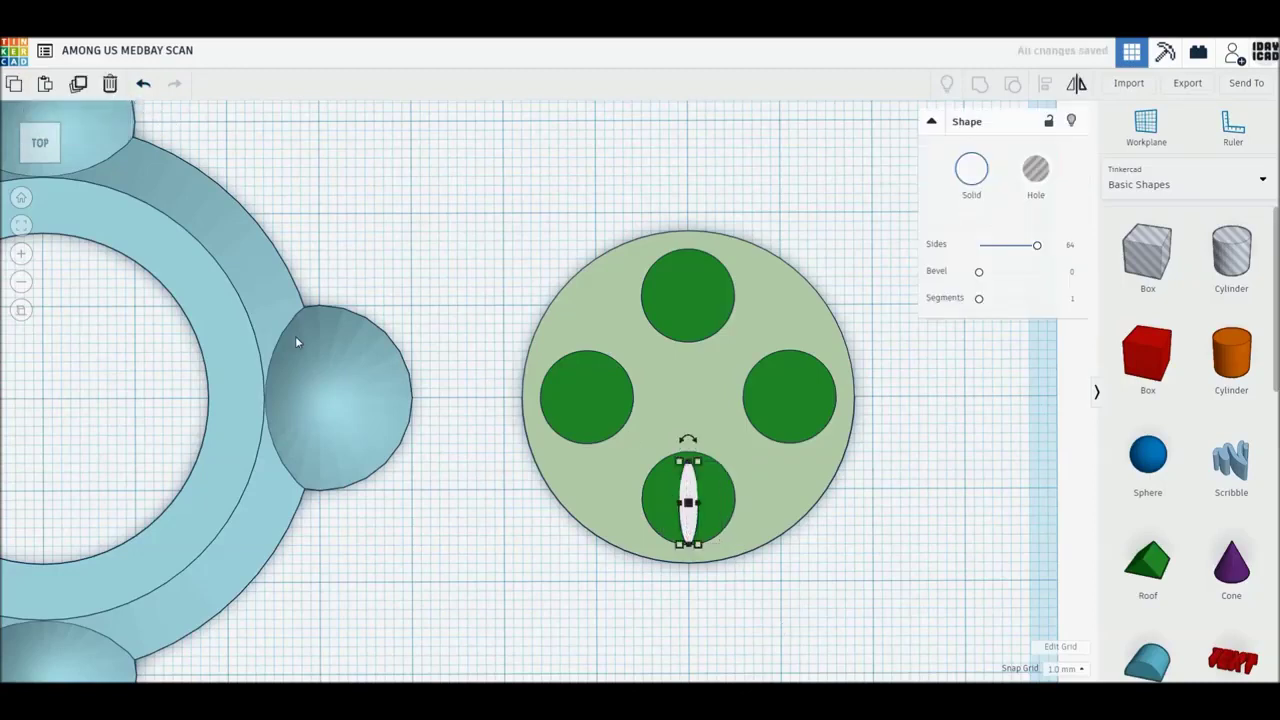
left_click(78, 85)
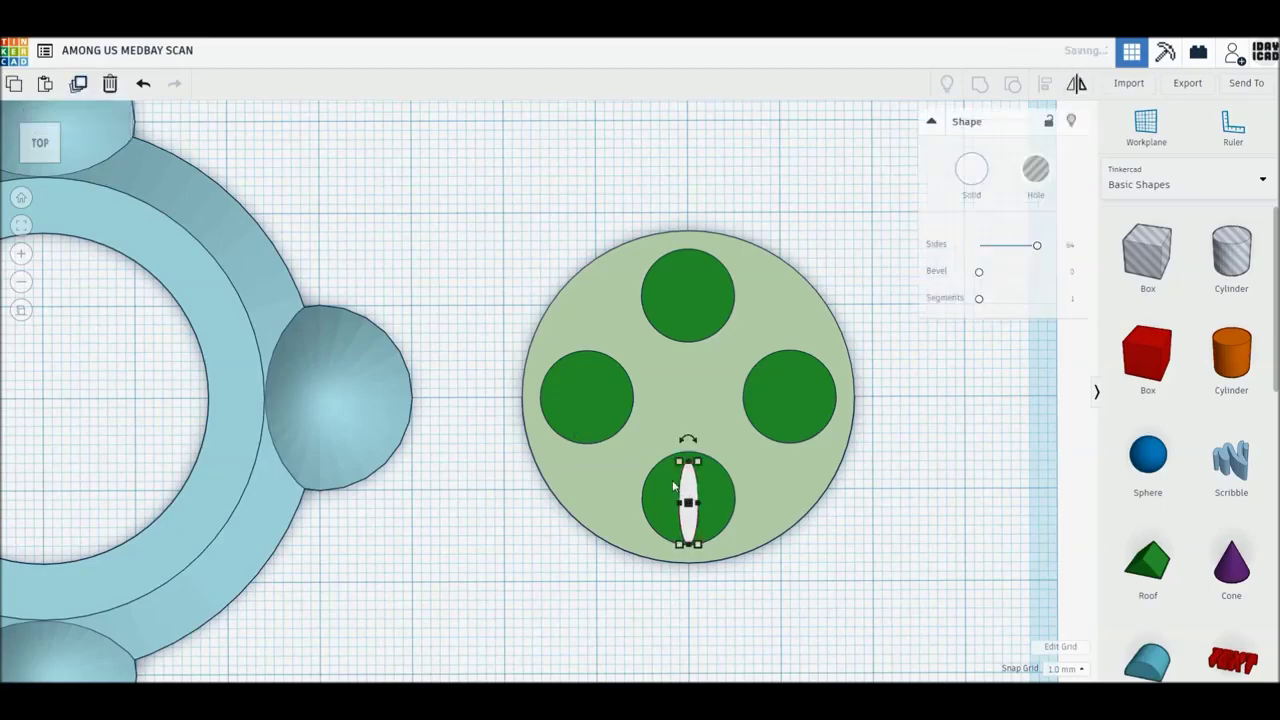
left_click_drag(690, 518, 686, 313)
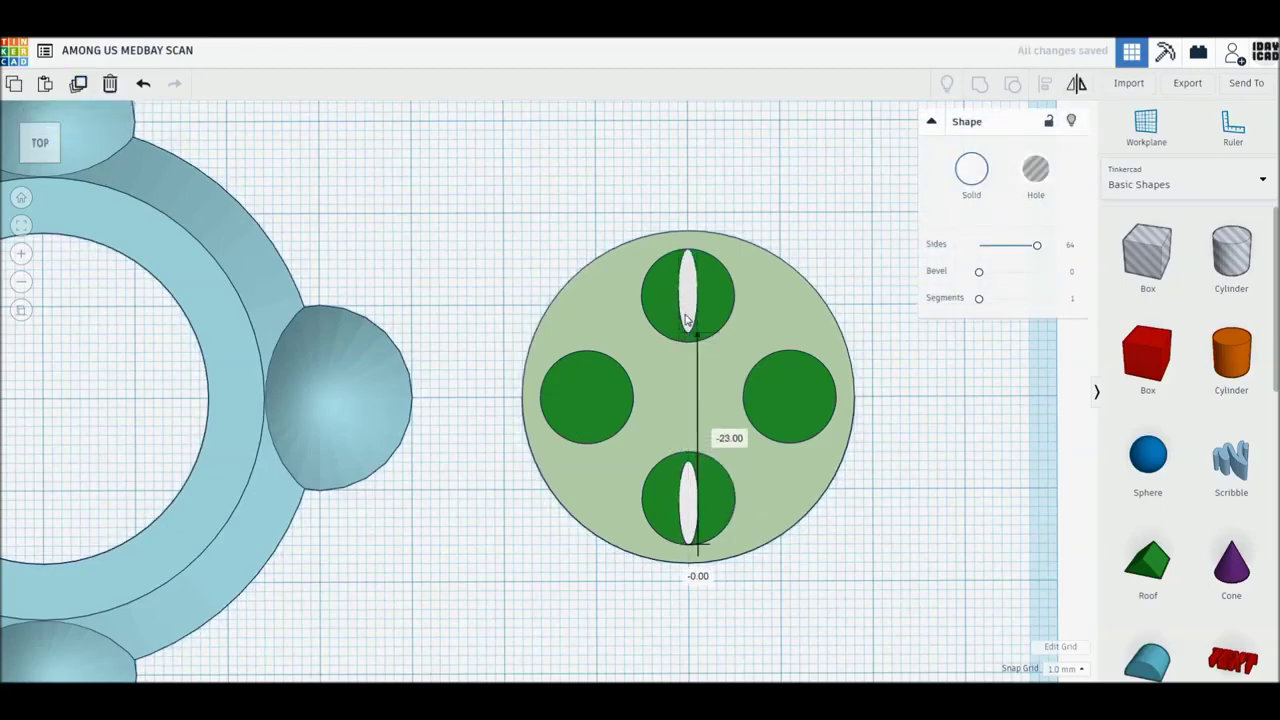
left_click(698, 522)
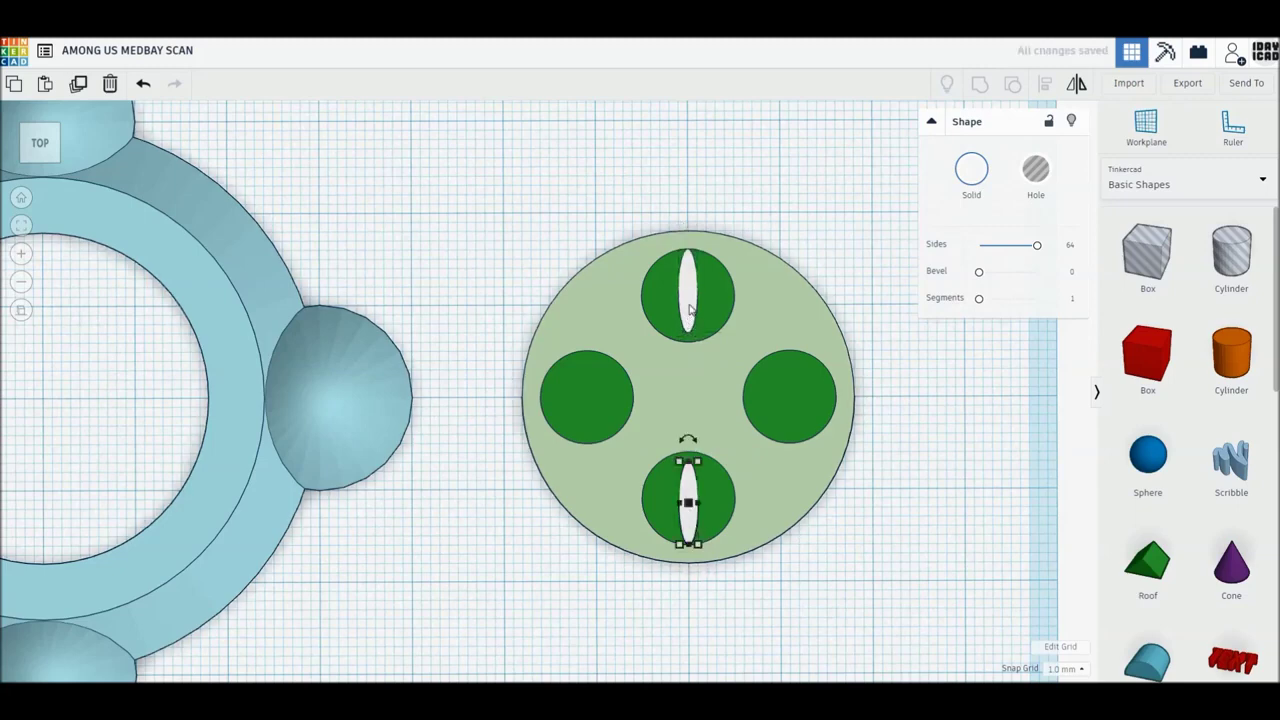
left_click(690, 310, "shift")
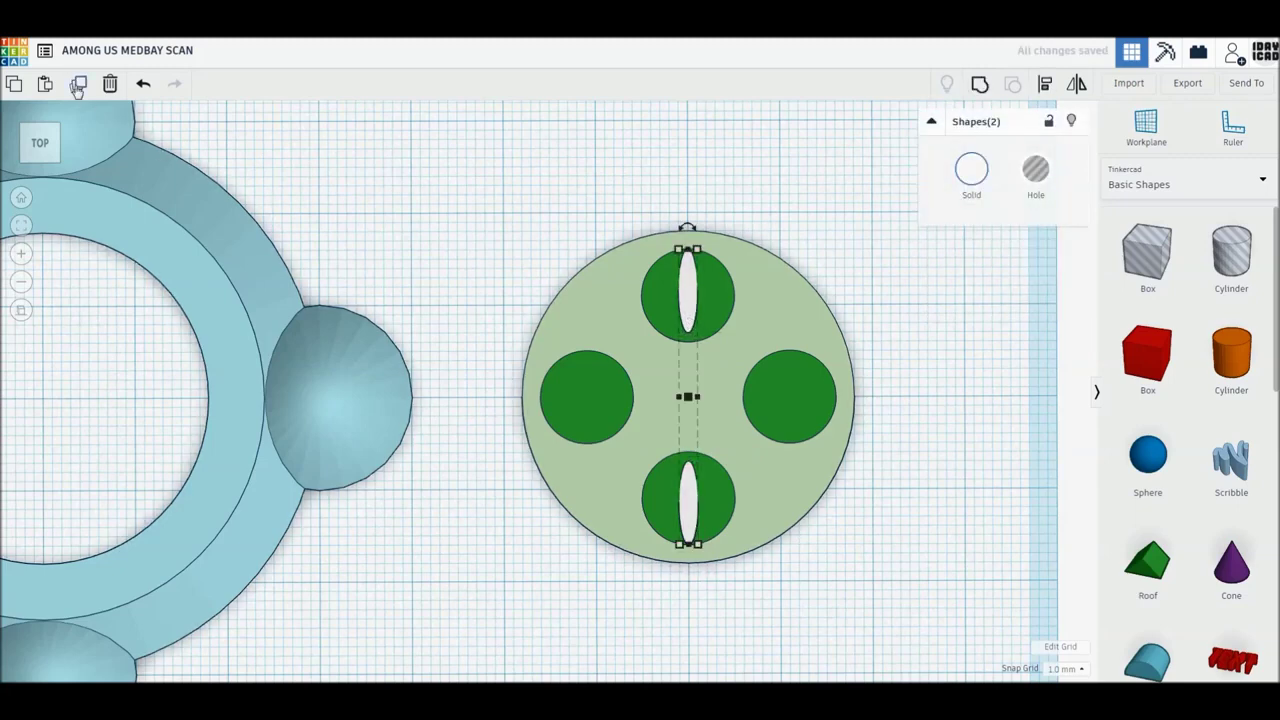
left_click(77, 86)
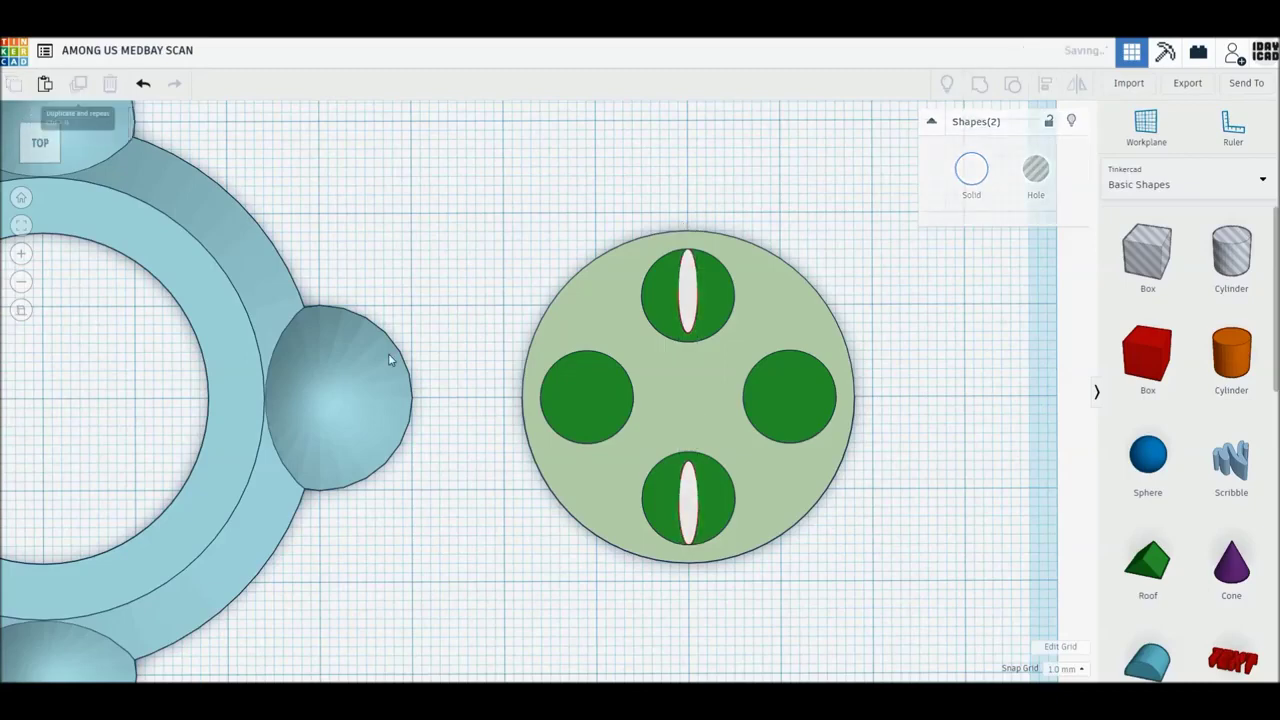
left_click_drag(688, 226, 580, 390)
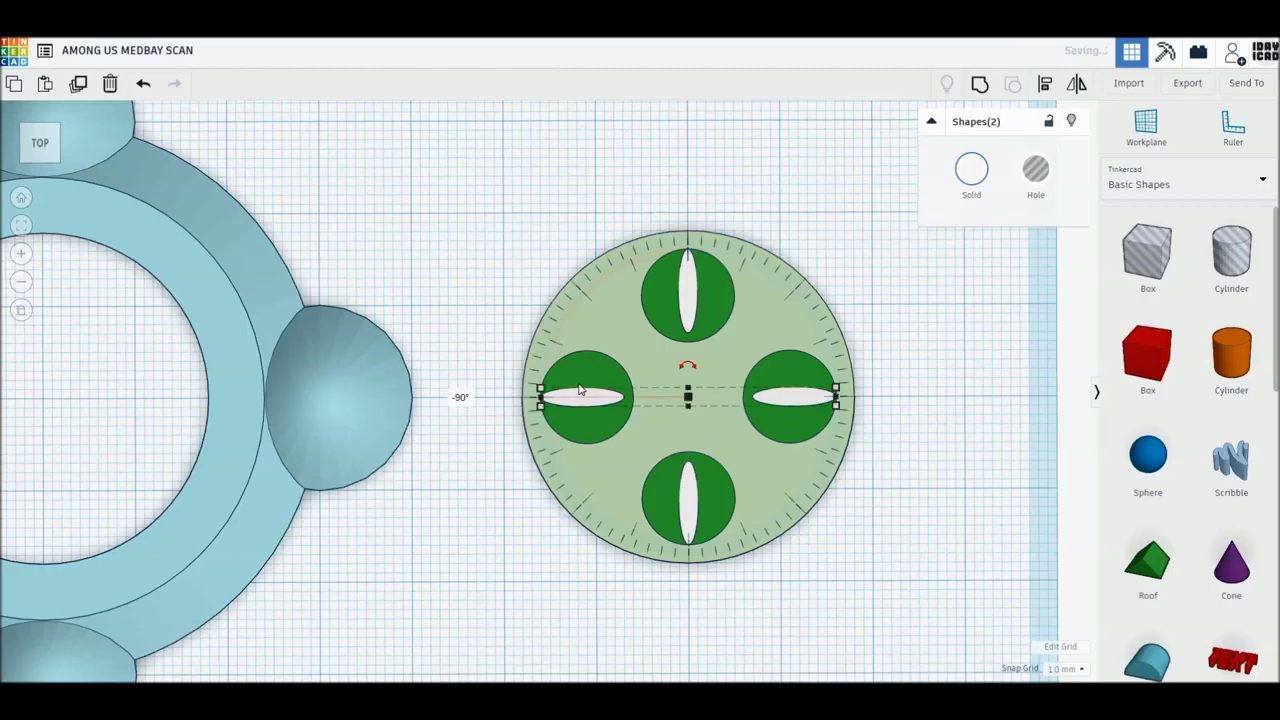
Duplicate the four white slivers and rotate the copies 45° onto the diagonals.
left_click(689, 305, "shift")
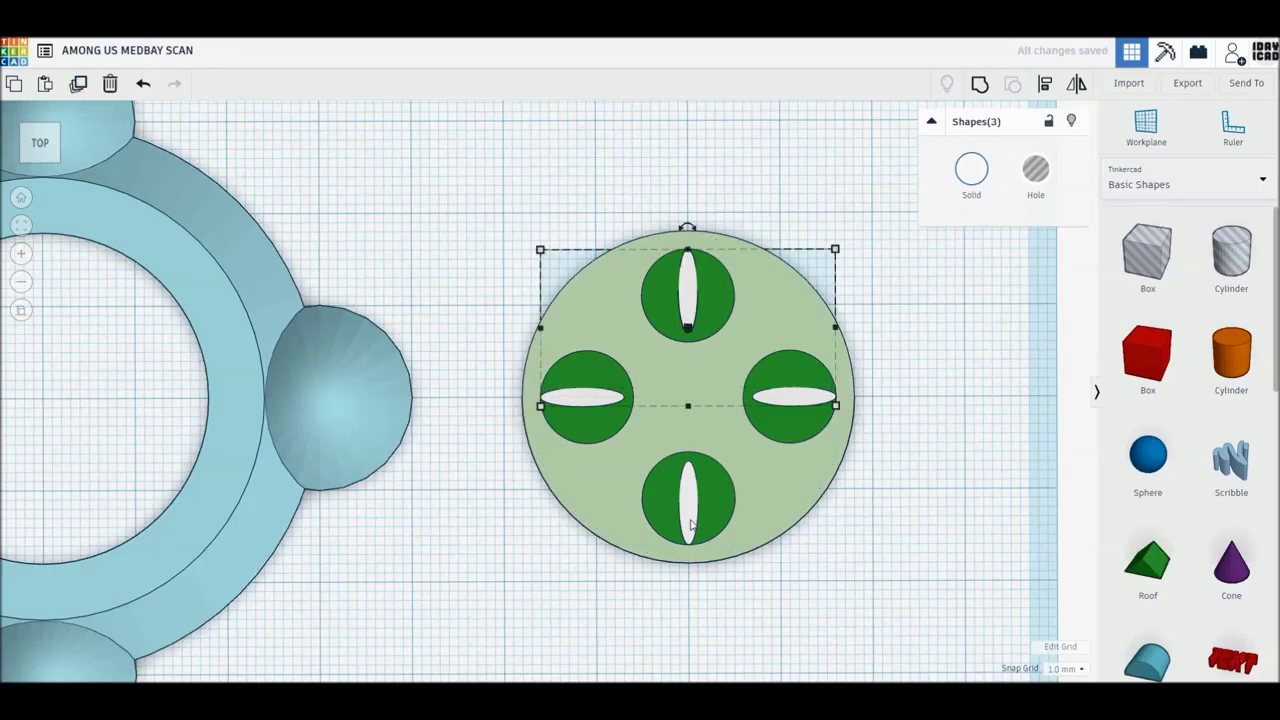
left_click(695, 527, "shift")
left_click(80, 86)
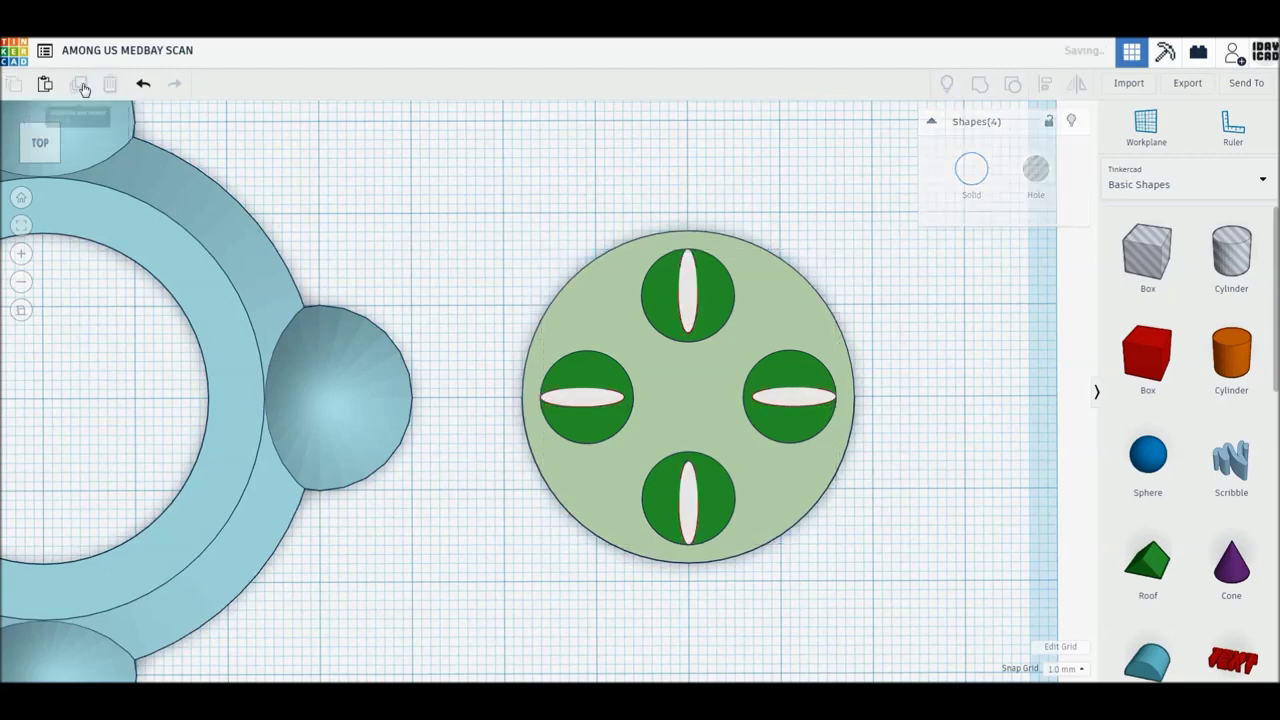
left_click_drag(687, 226, 600, 310)
Rotate the whole base with all eight slivers 45° counter-clockwise.
left_click_drag(869, 620, 869, 620)
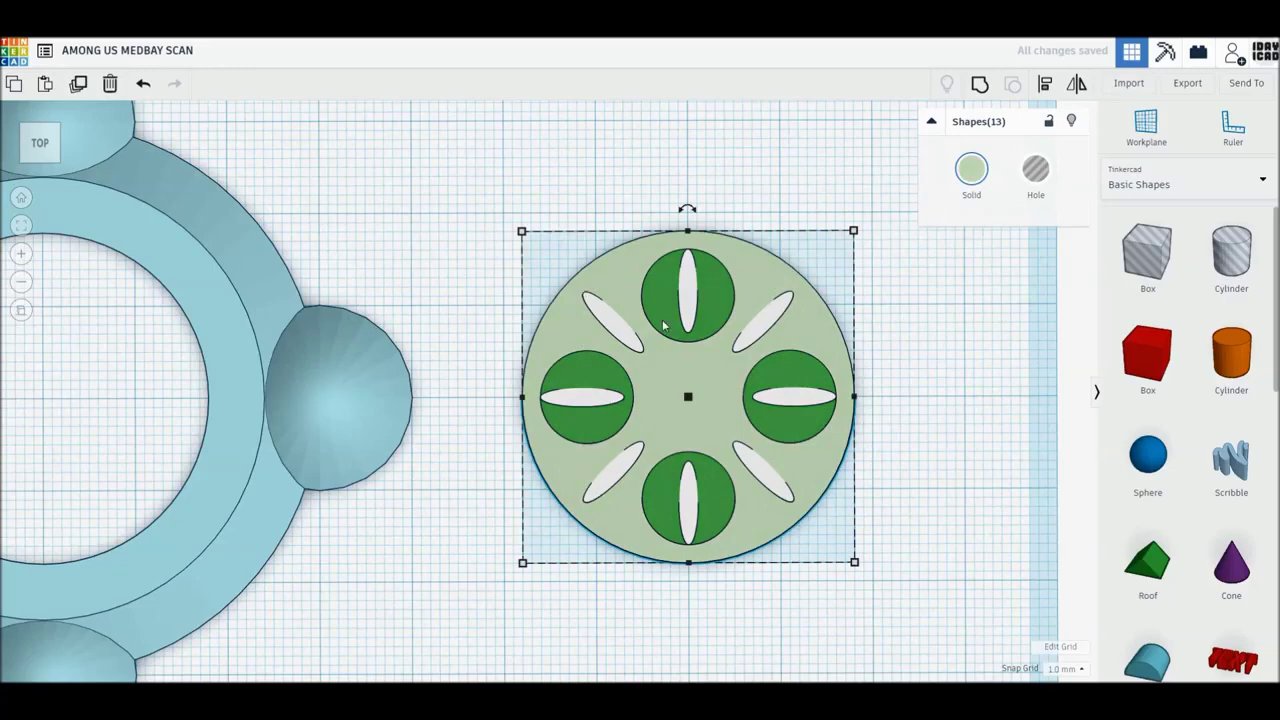
left_click_drag(685, 210, 590, 296)
key("Escape")
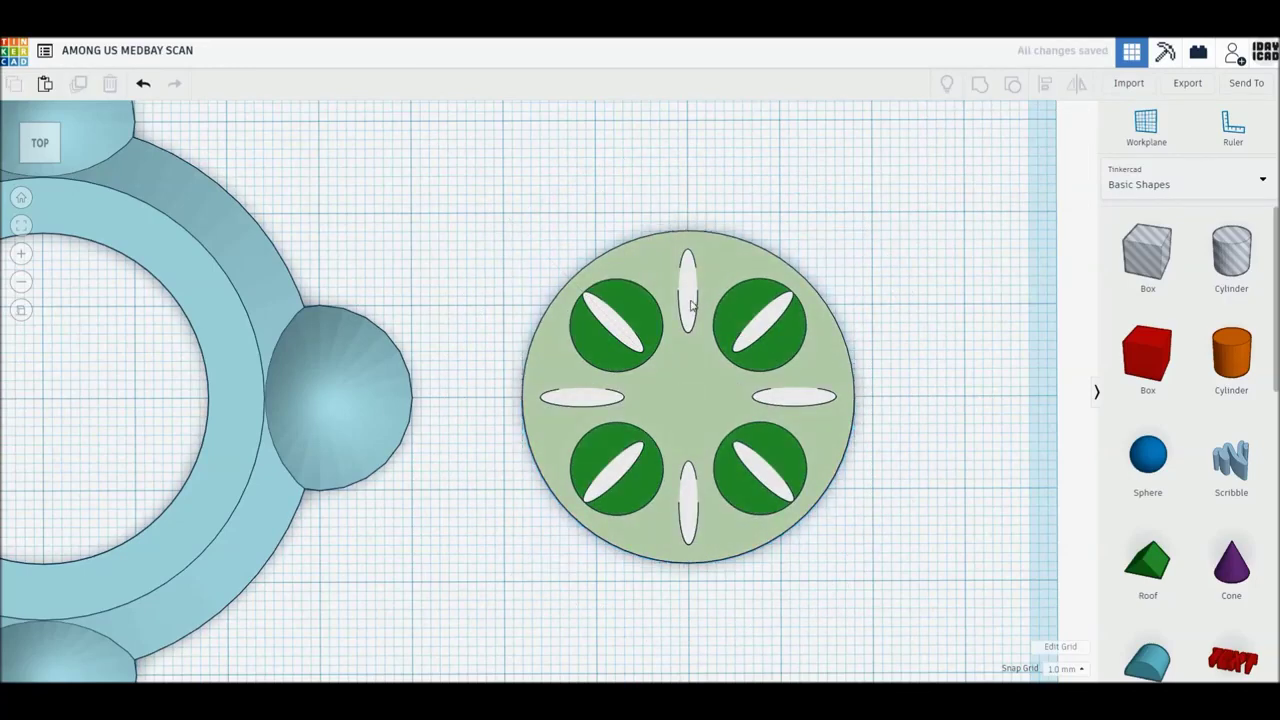
Stretch the top, left, bottom and right white ellipses to 15 mm so they meet centrally.
left_click(690, 304)
left_click_drag(688, 333, 690, 388)
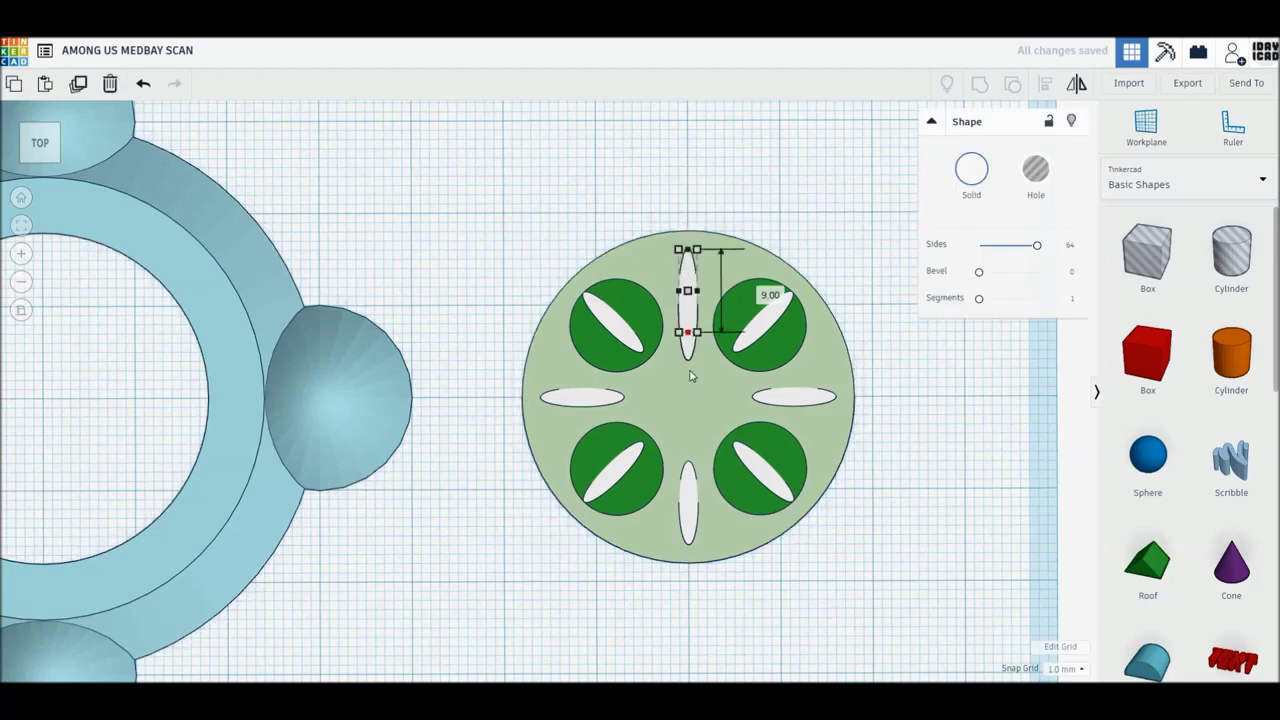
left_click(624, 399)
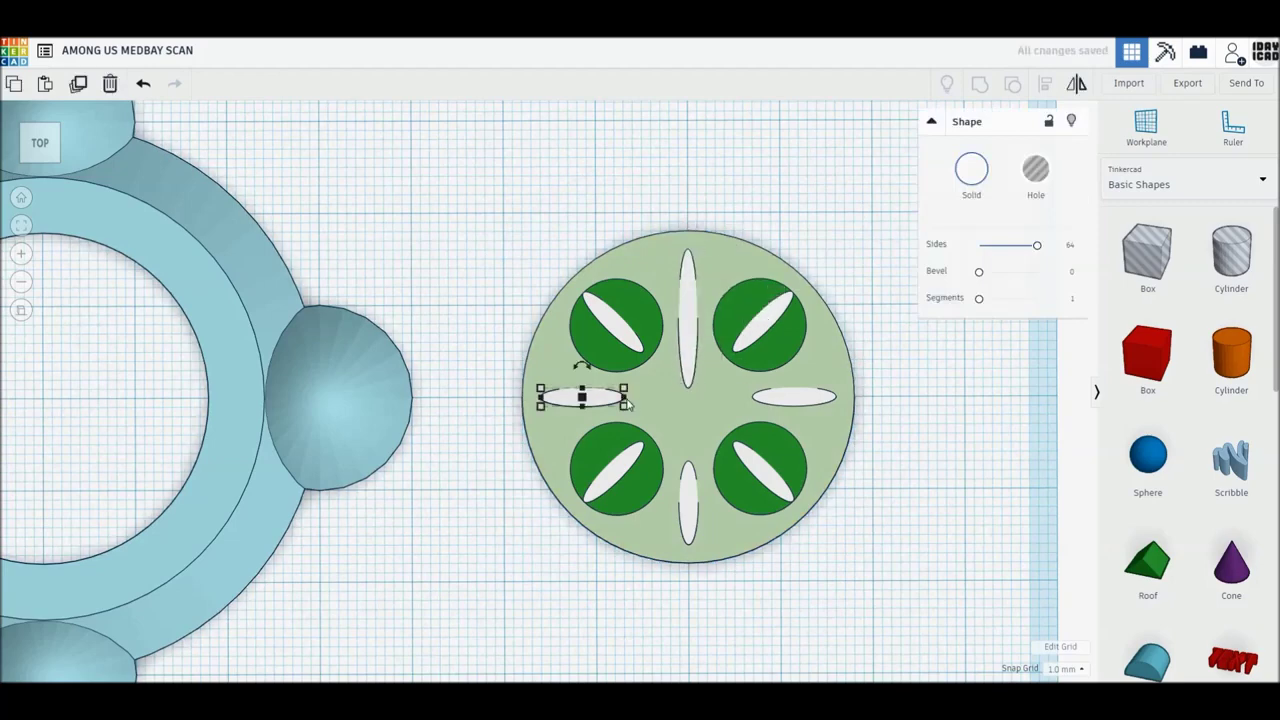
left_click_drag(624, 399, 679, 399)
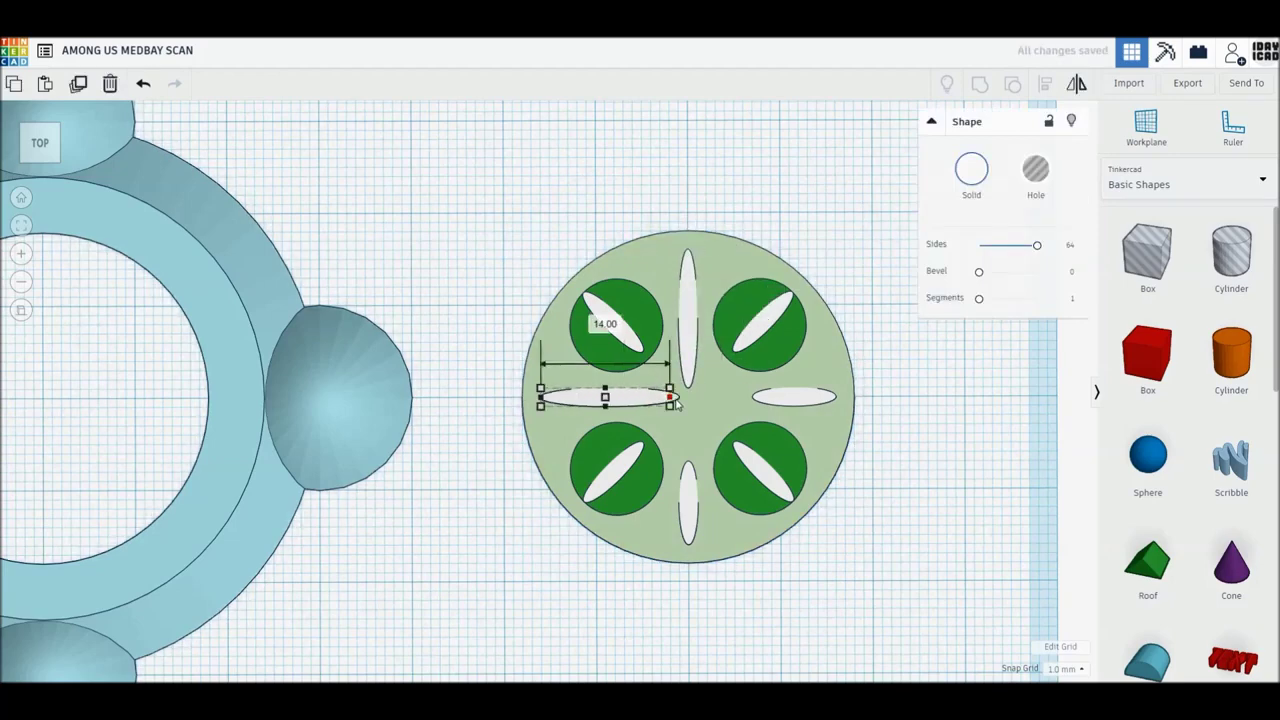
left_click(688, 474)
left_click_drag(688, 461, 698, 403)
left_click(754, 400)
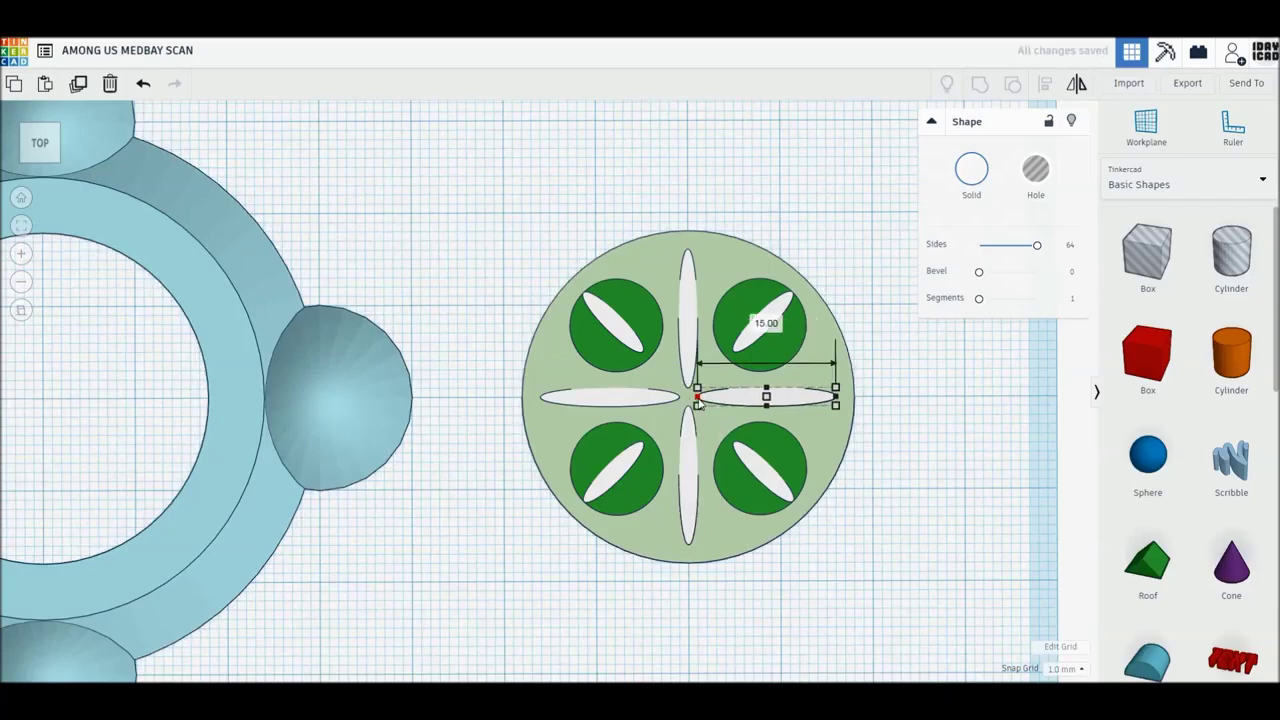
left_click_drag(540, 209, 891, 609)
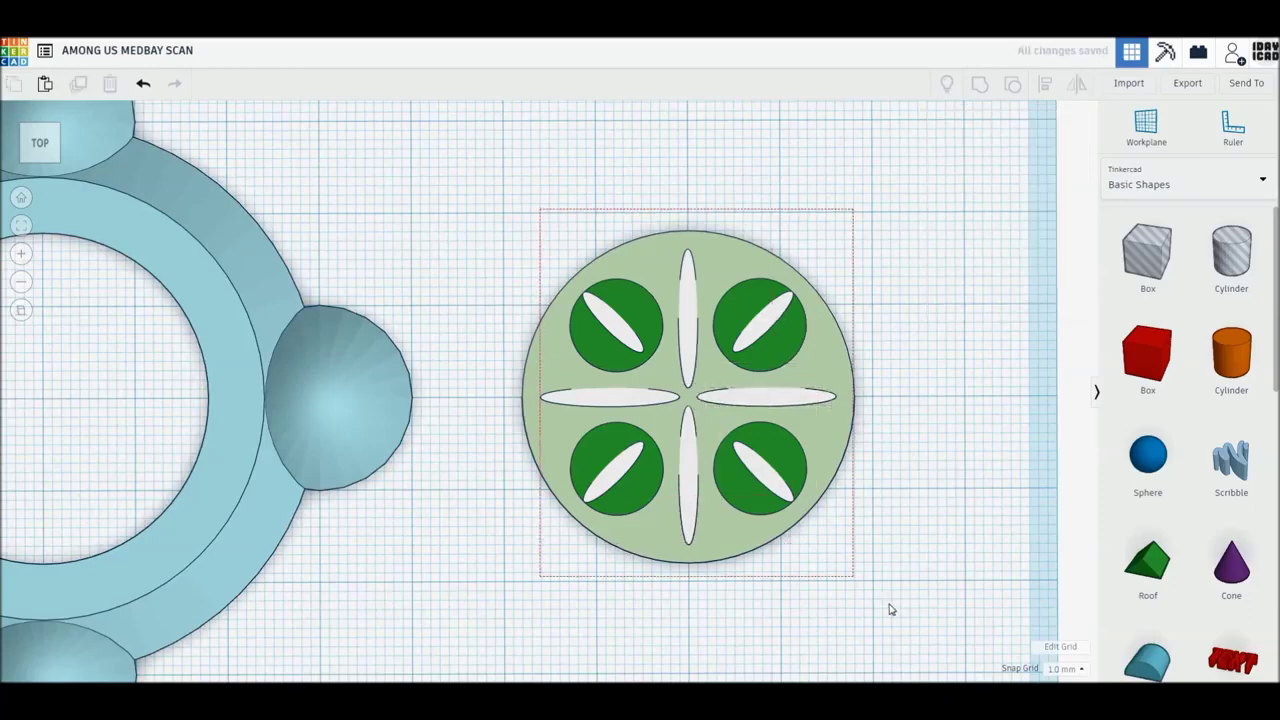
Rotate the medallion and set the base and its parts to 9.80 mm tall.
left_click_drag(687, 211, 580, 292)
right_click_drag(829, 423, 766, 362)
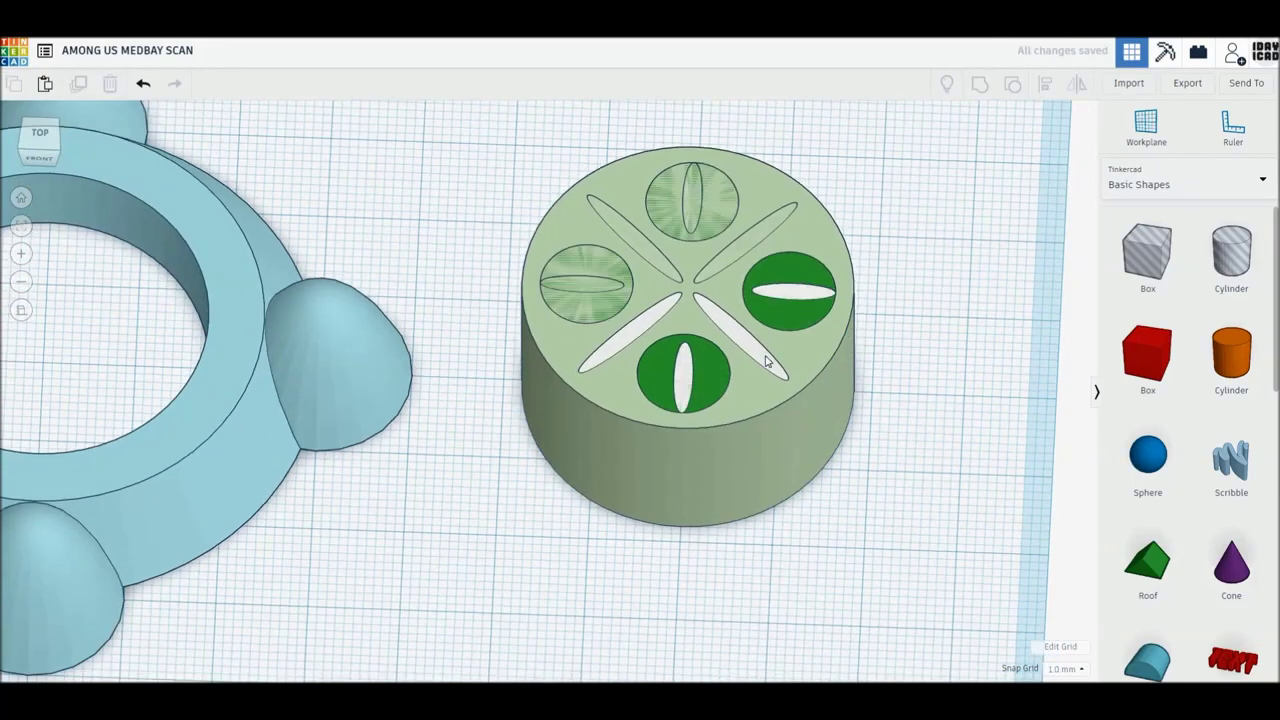
left_click(756, 430)
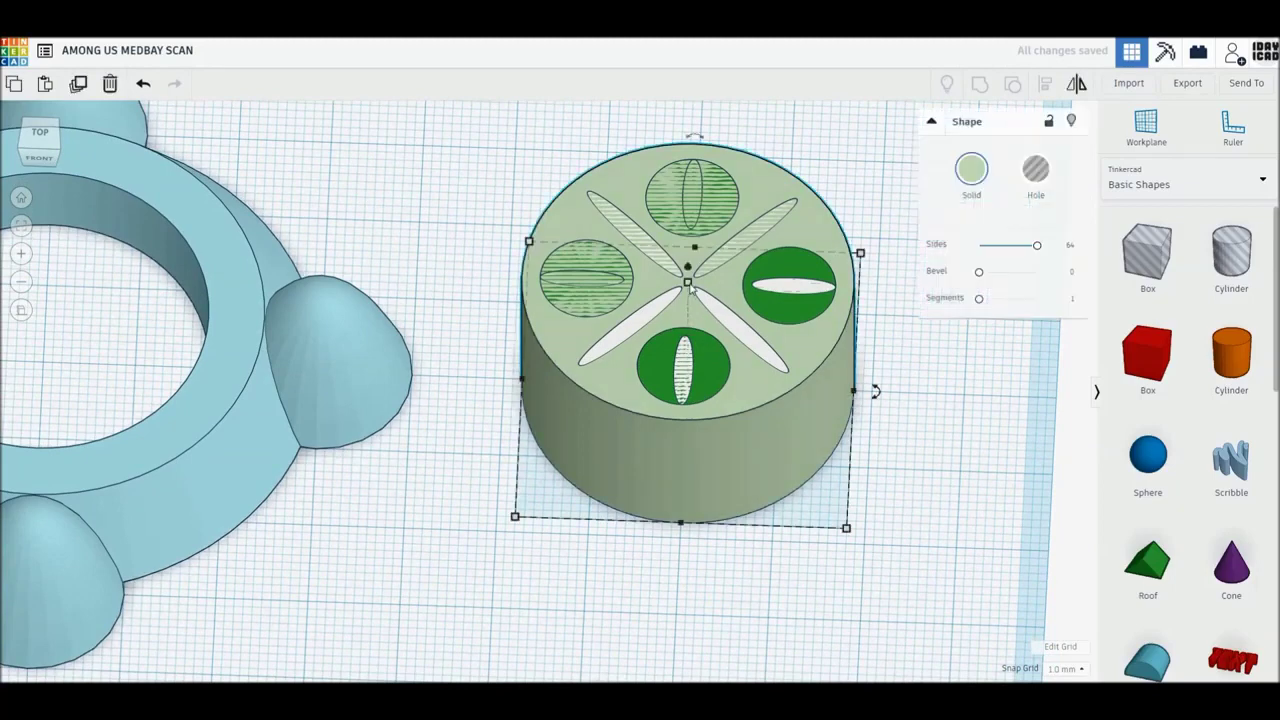
left_click(750, 333)
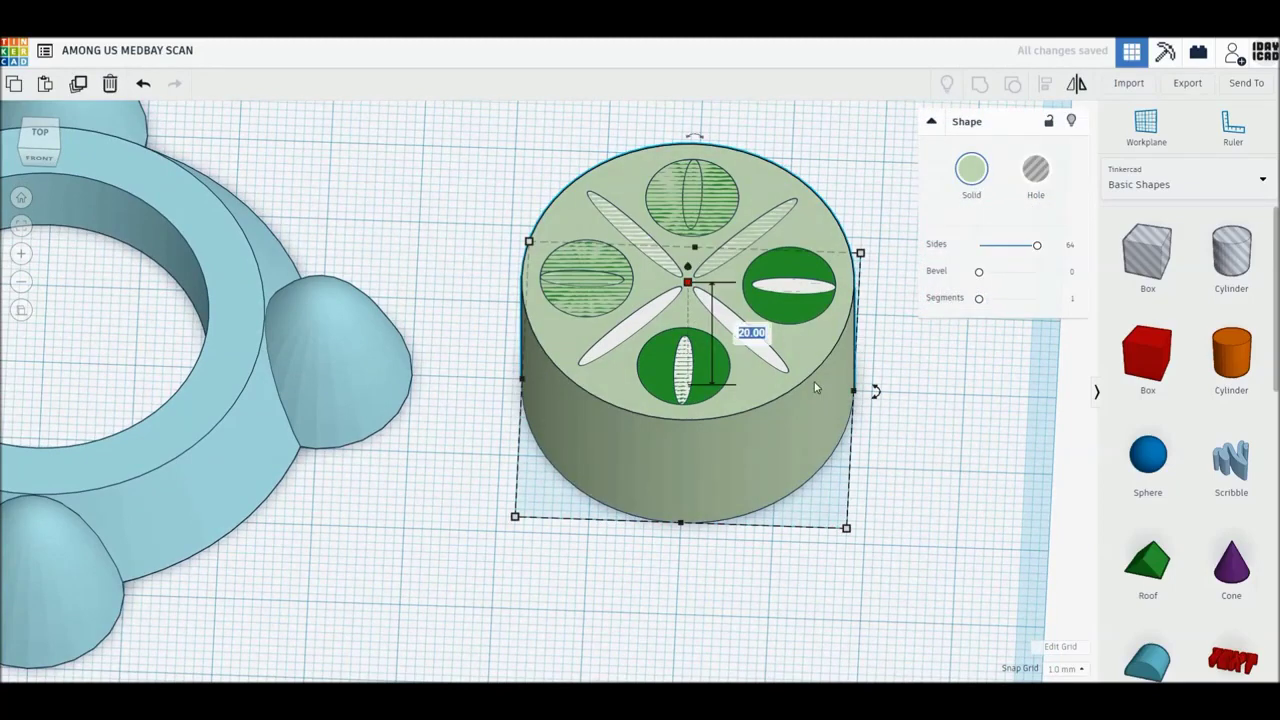
type("9.8")
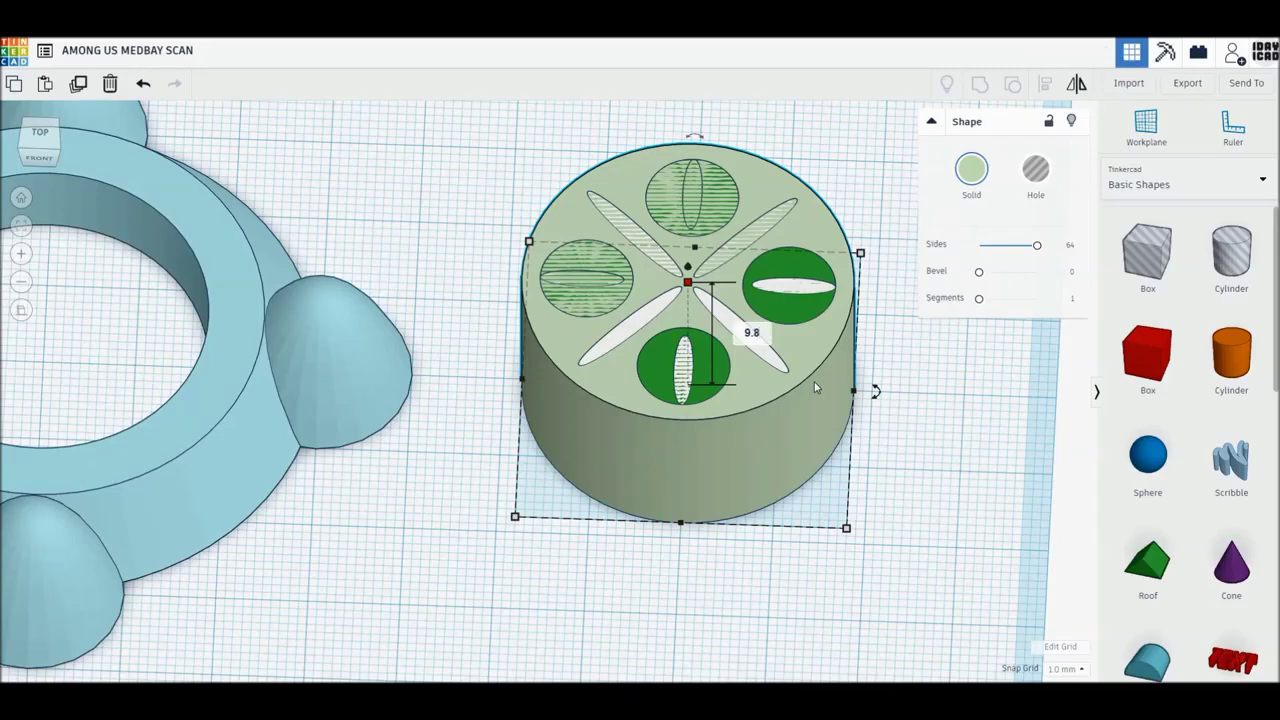
key("Return")
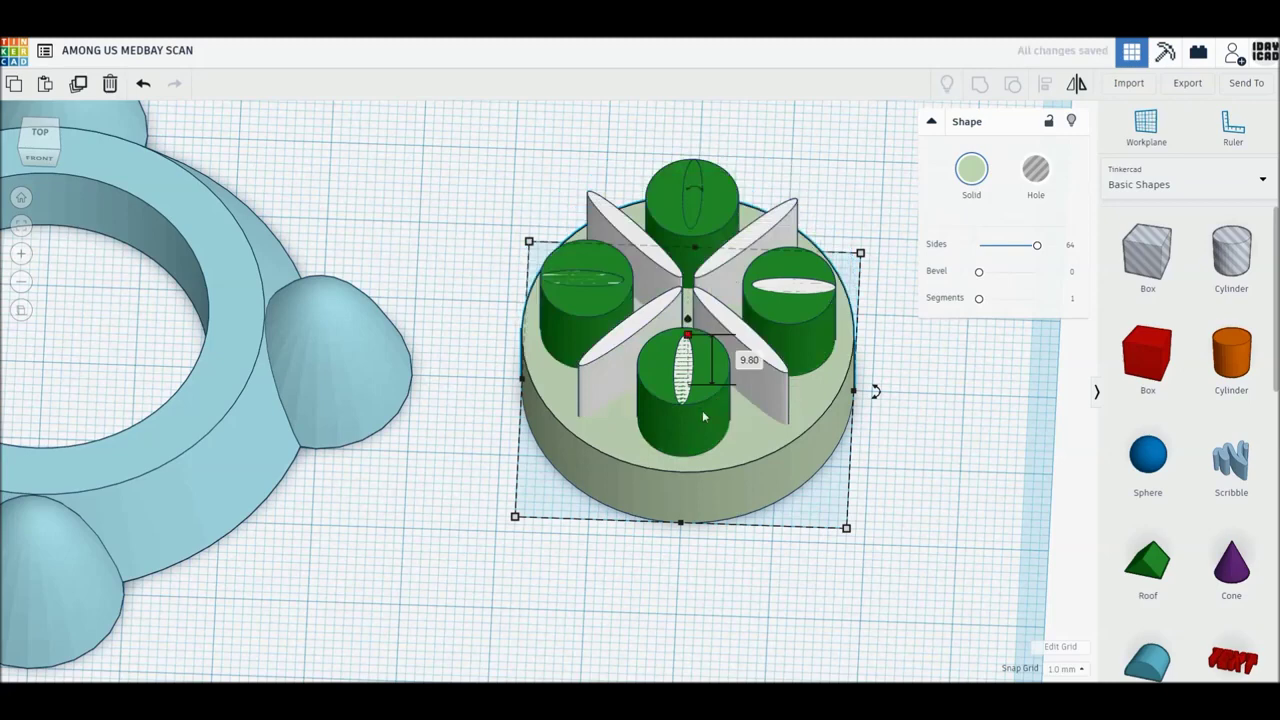
Set the four inset green cylinders to 9.90 mm tall.
left_click(702, 416)
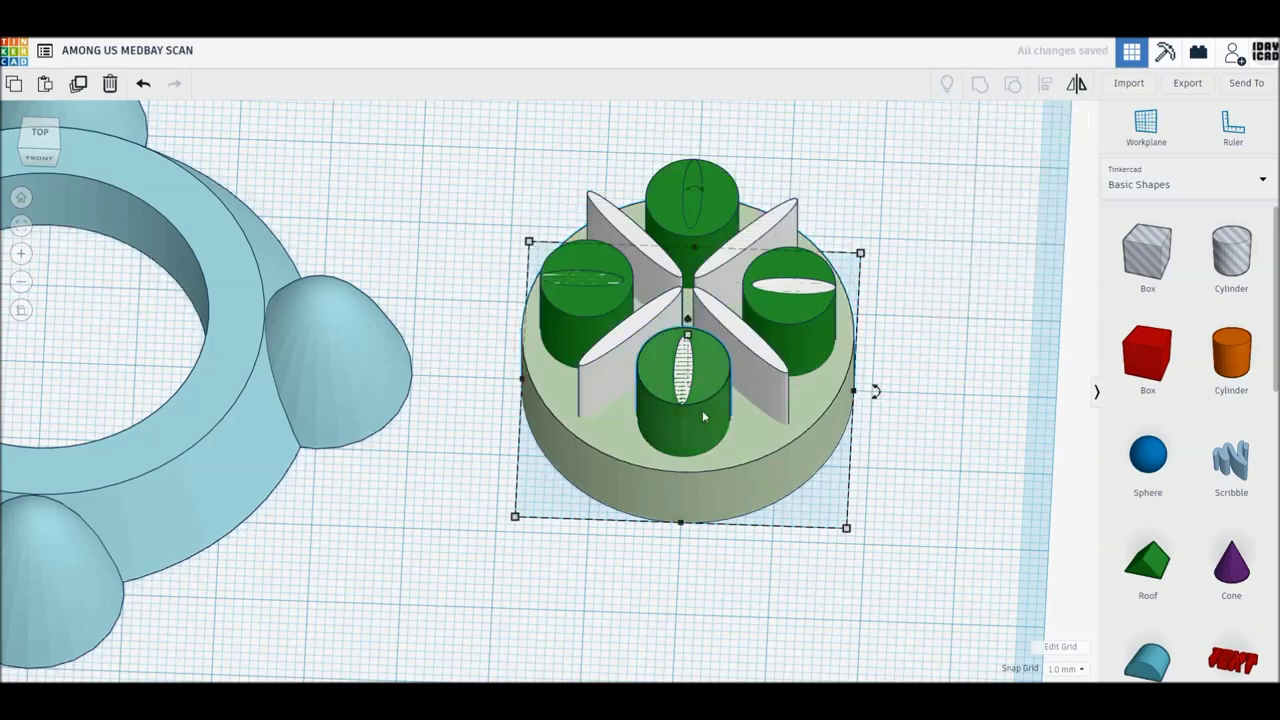
left_click(801, 341, "shift")
left_click(692, 200, "shift")
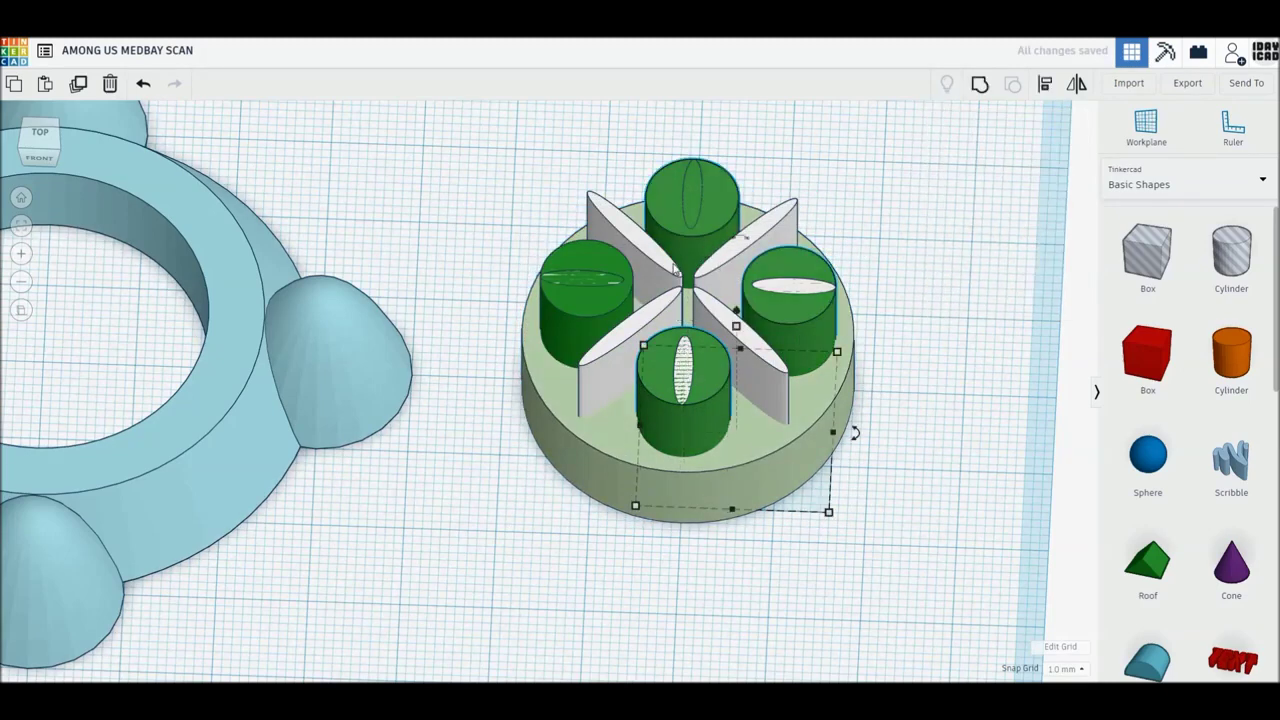
left_click(558, 316, "shift")
mouse_move(745, 154)
left_click(747, 334)
type("9.9")
key("Return")
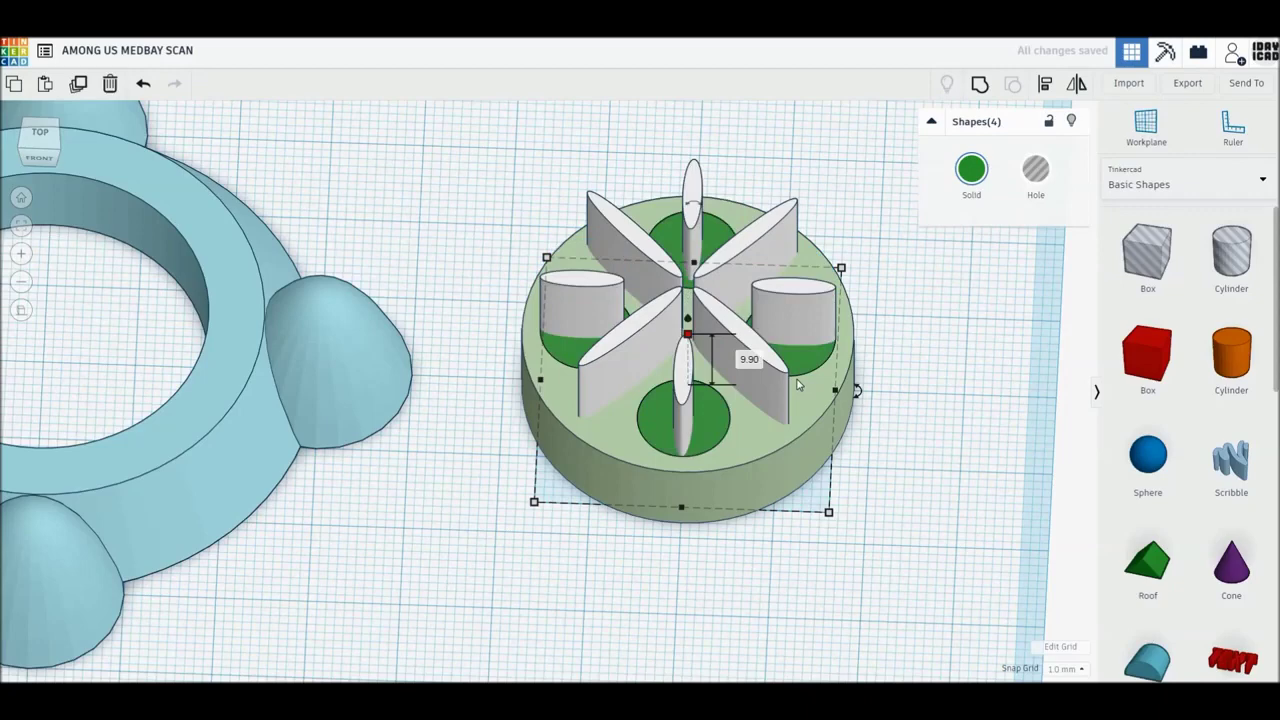
Raise the eight white fins to 10 mm tall and view the disc from the front.
left_click(769, 392)
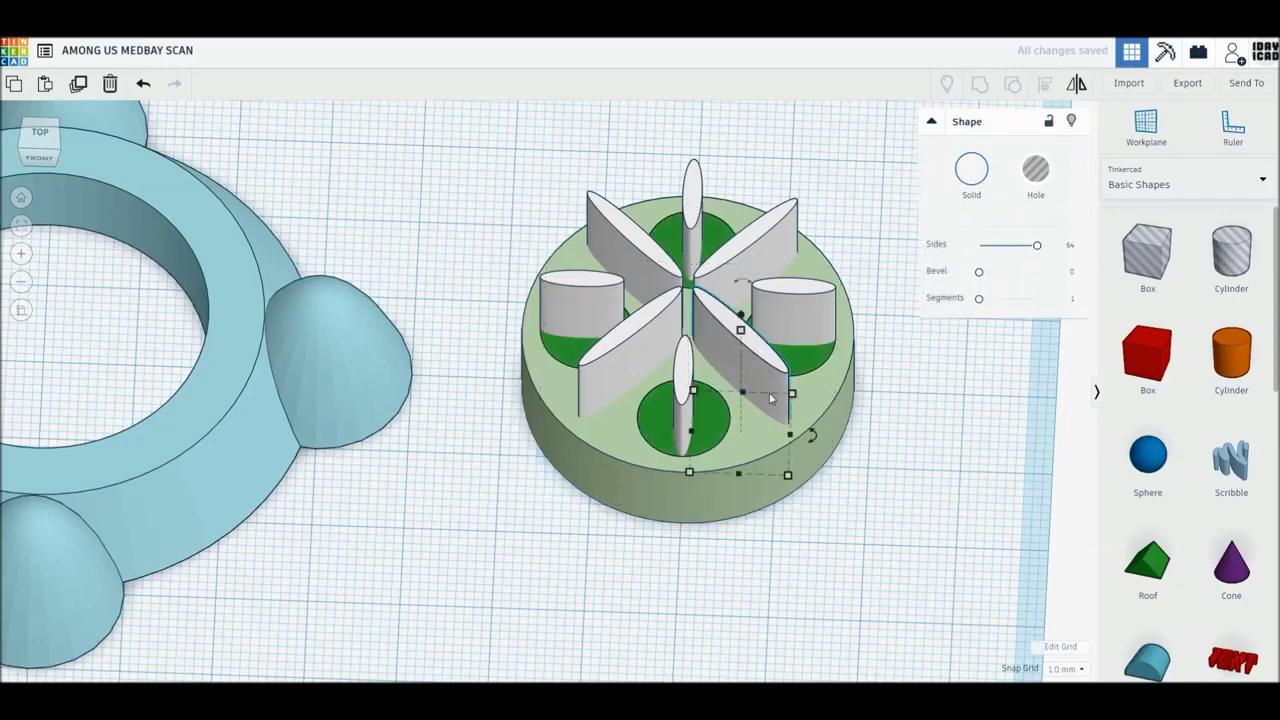
left_click(654, 351, "shift")
left_click(576, 312, "shift")
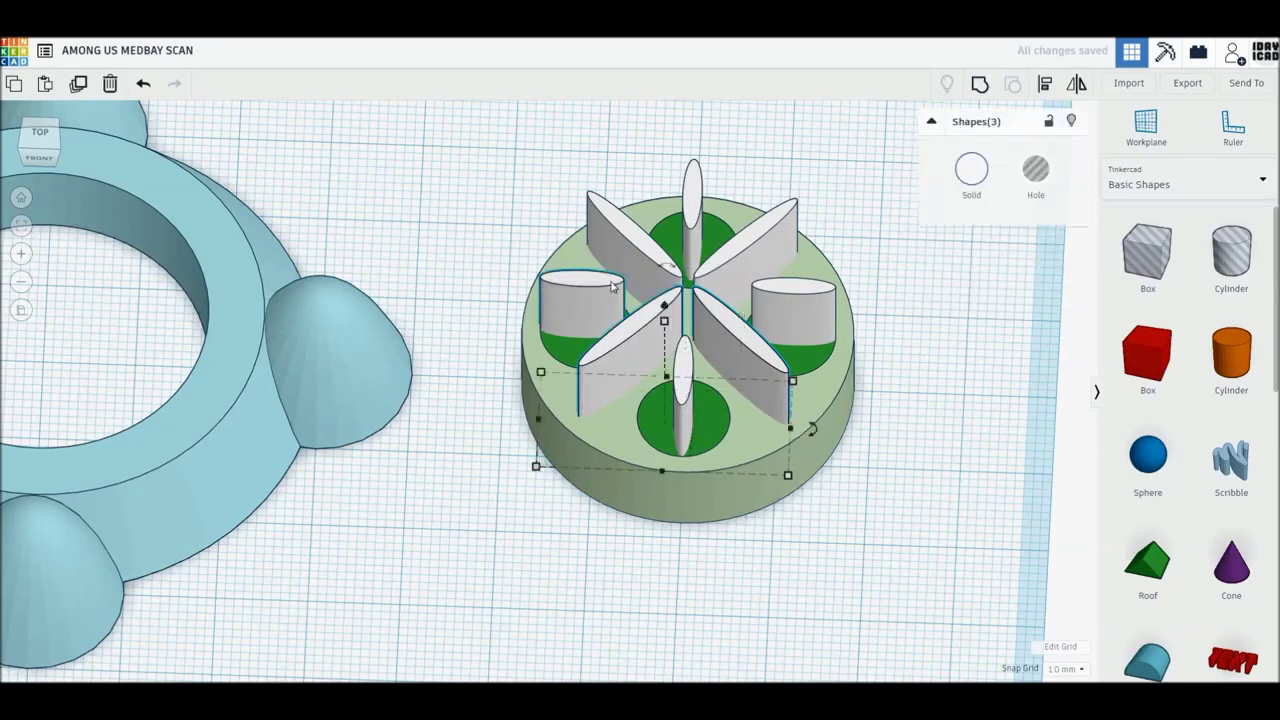
left_click(621, 257, "shift")
left_click(692, 198, "shift")
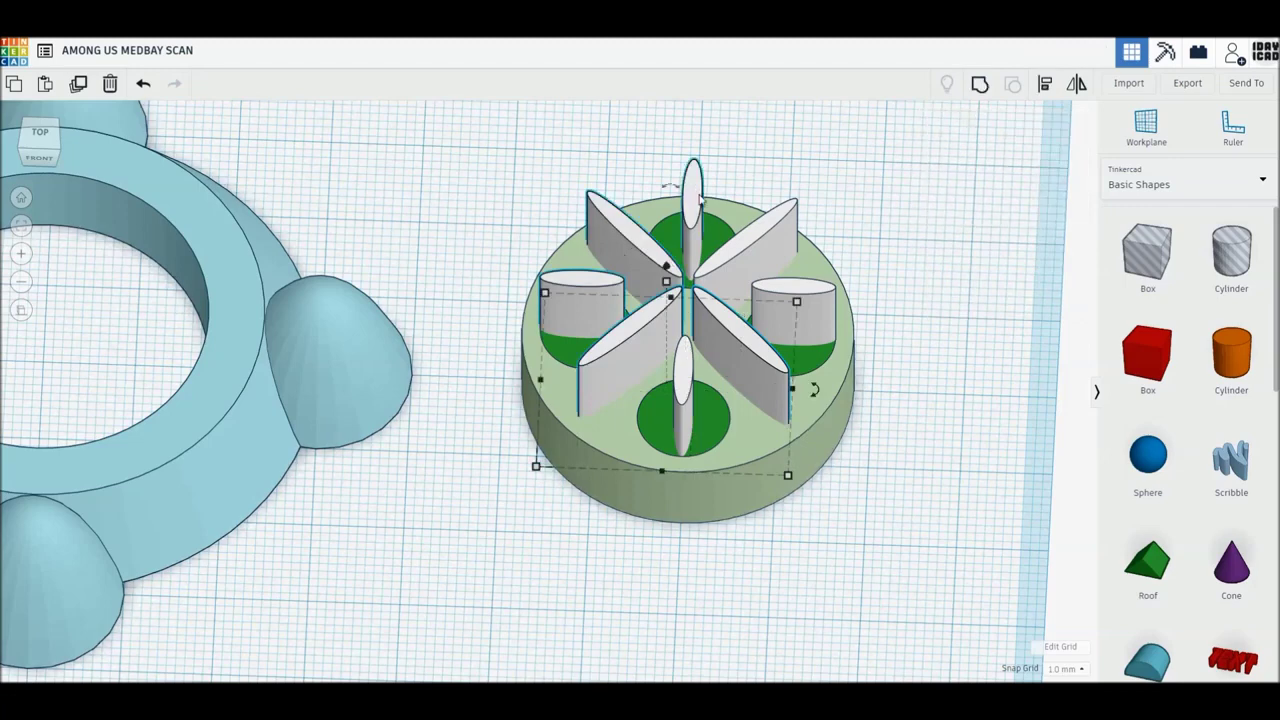
left_click(757, 233, "shift")
left_click(811, 315, "shift")
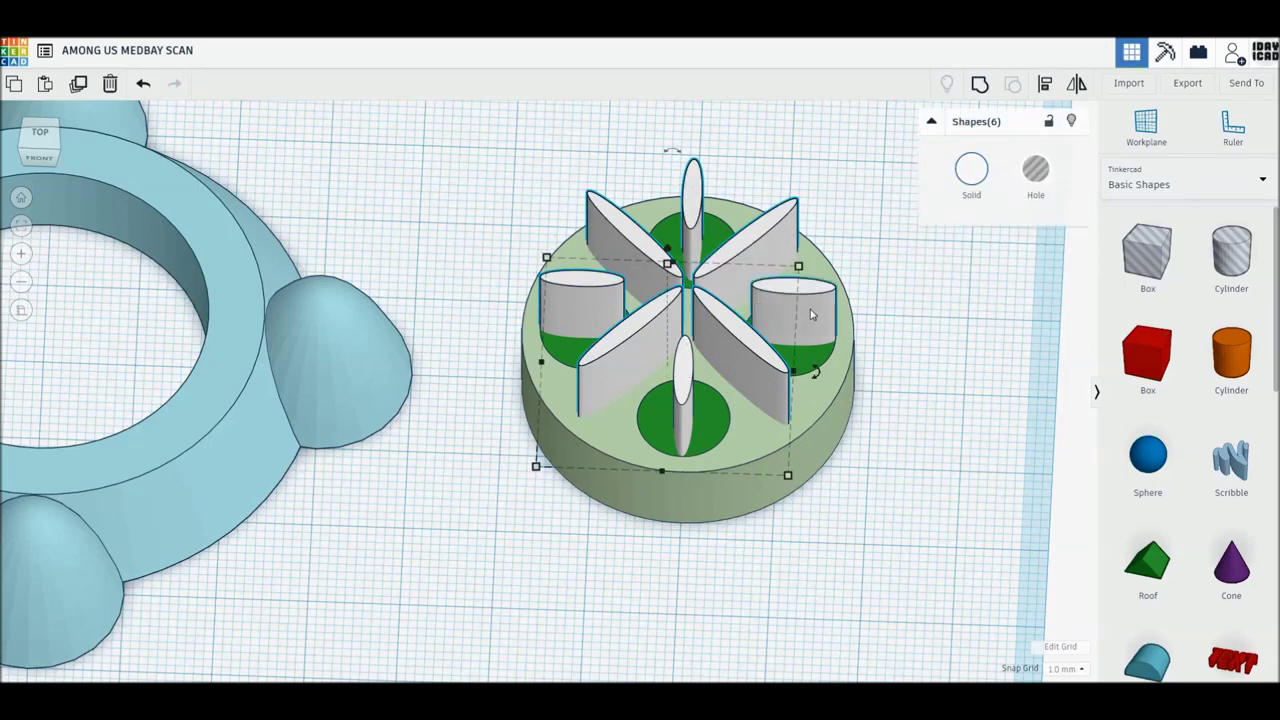
left_click(683, 388, "shift")
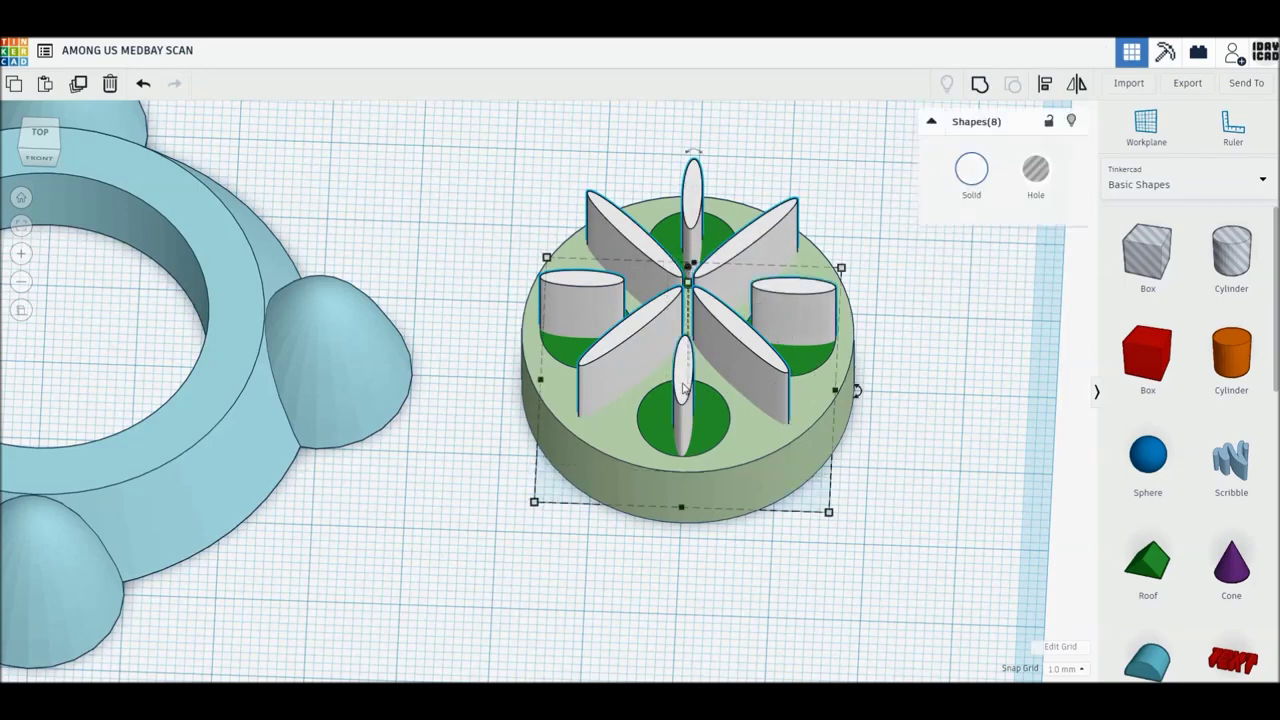
left_click(750, 333)
type("10")
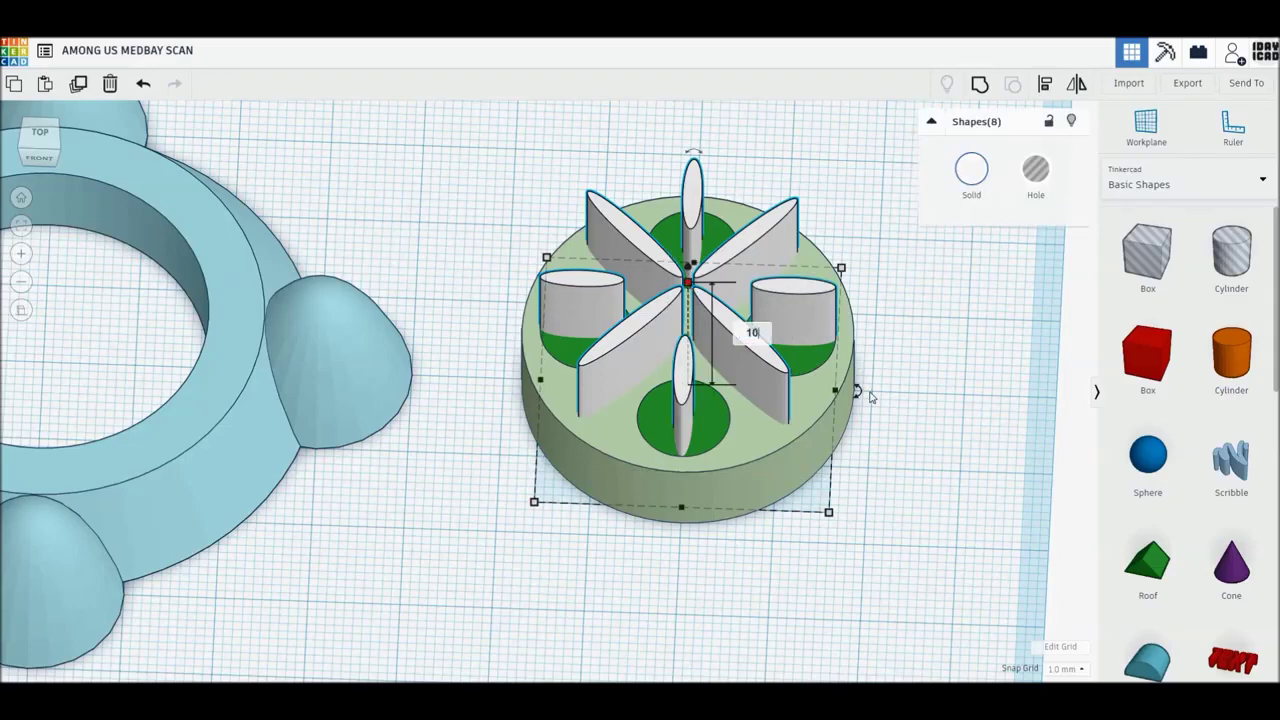
key("Return")
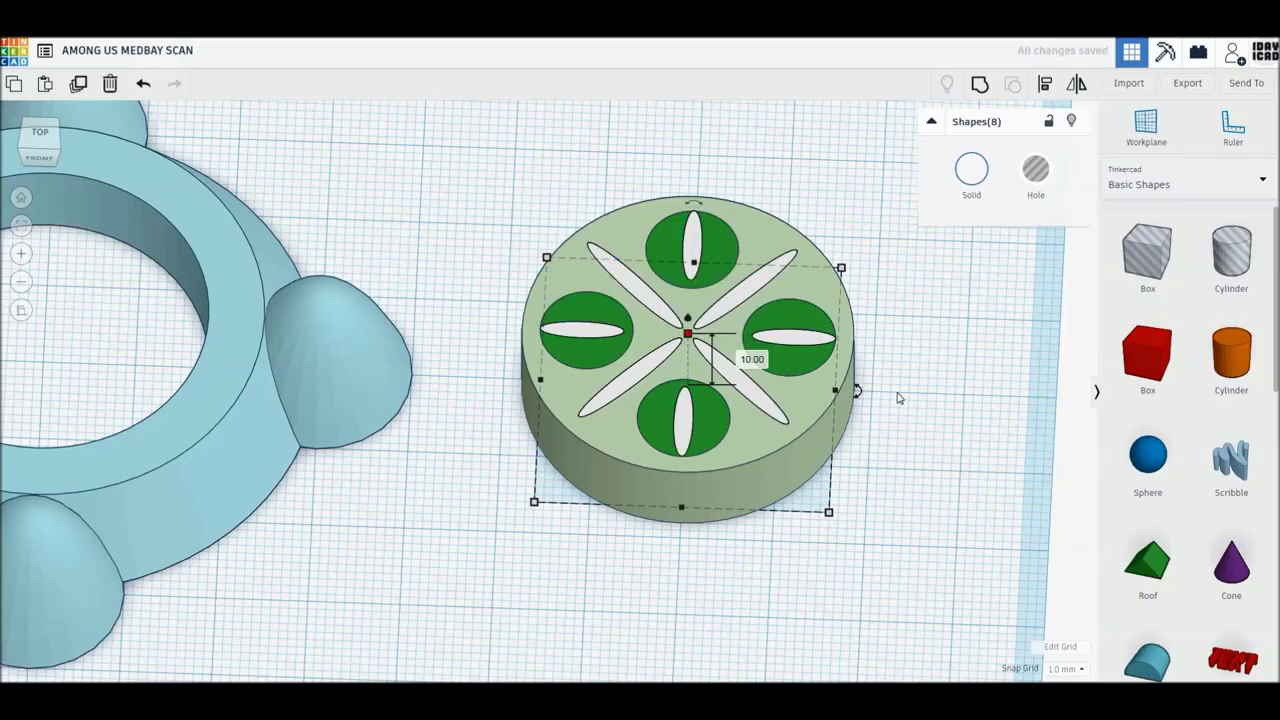
left_click(898, 398)
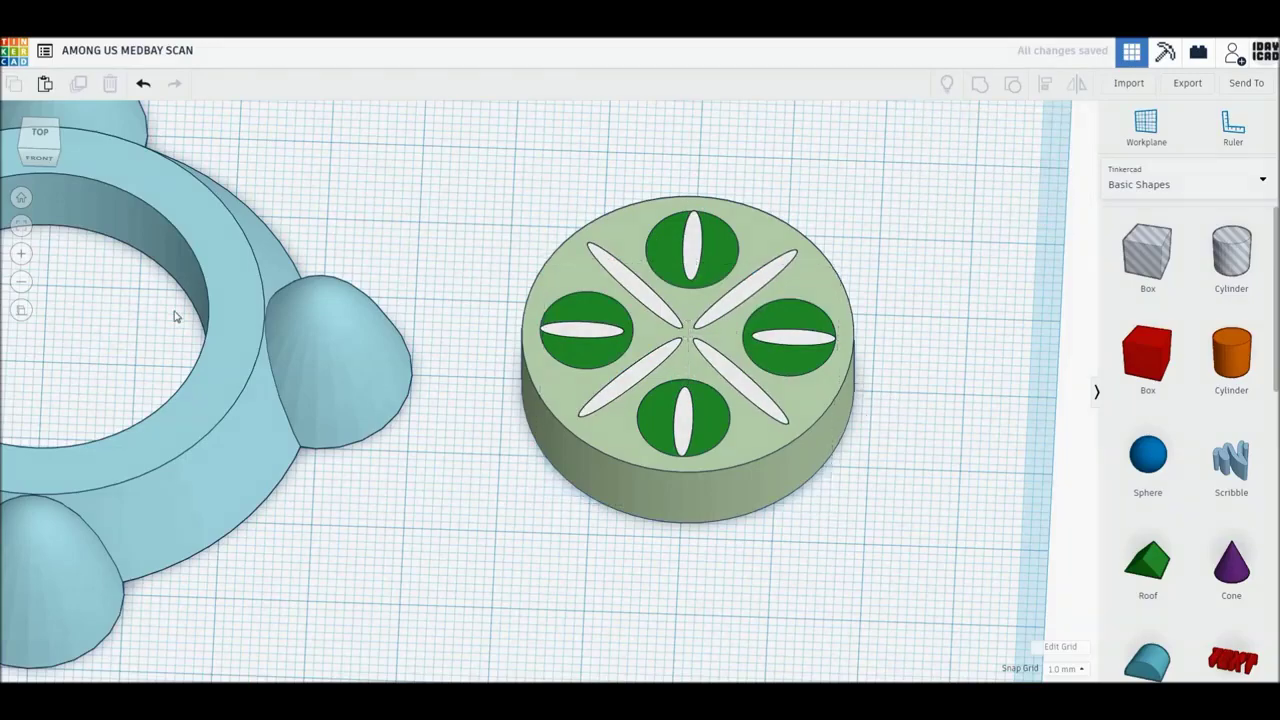
left_click(39, 156)
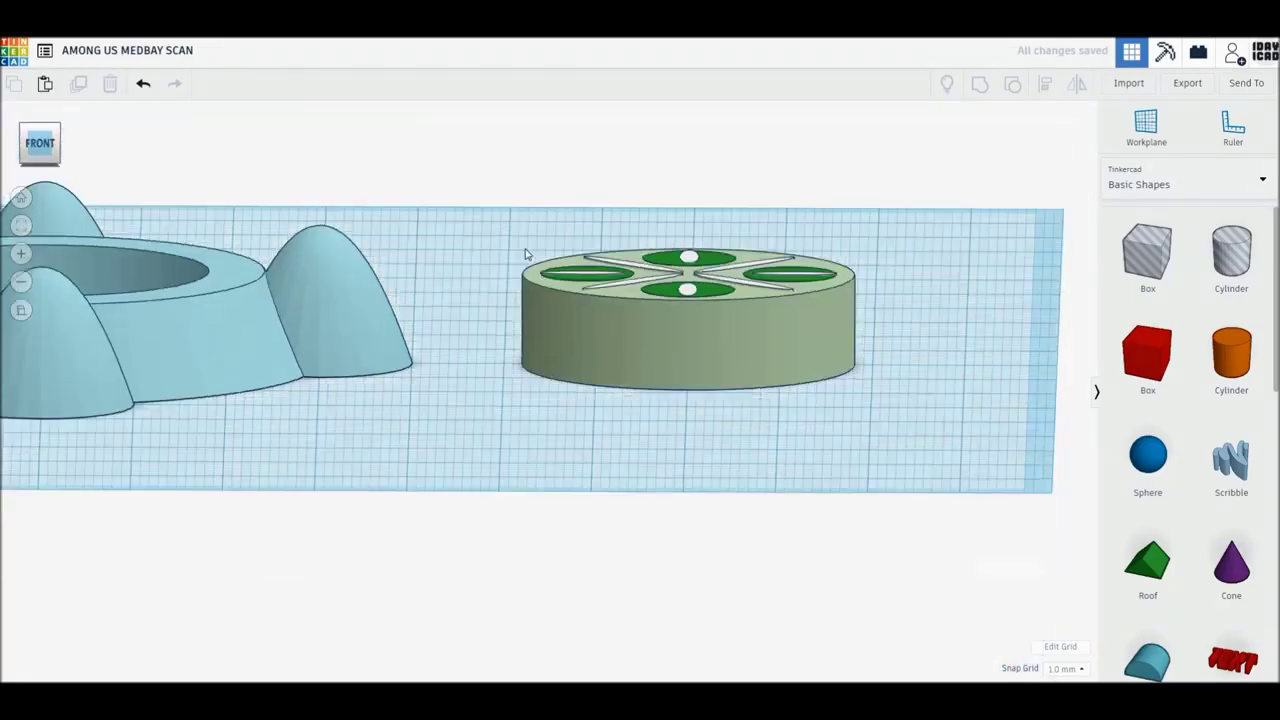
scroll(660, 296, "up", 5)
middle_click_drag(734, 291, 479, 564)
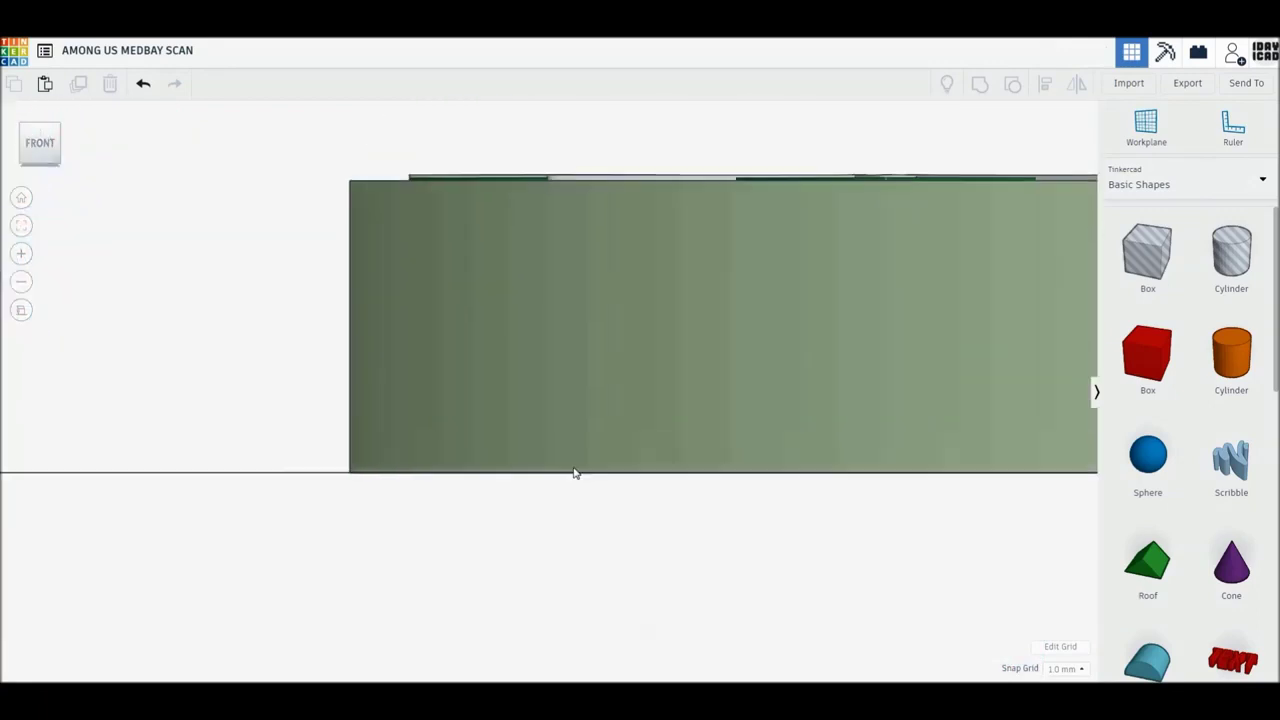
scroll(377, 289, "up", 2)
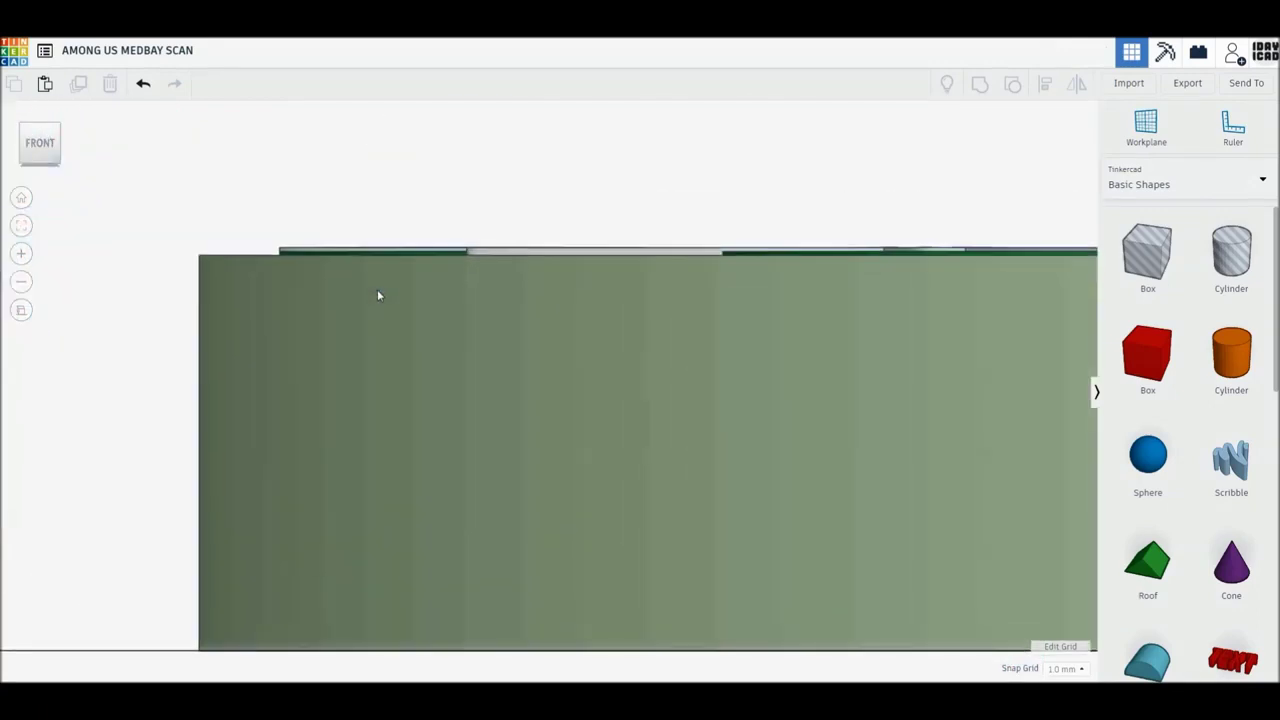
left_click(436, 281)
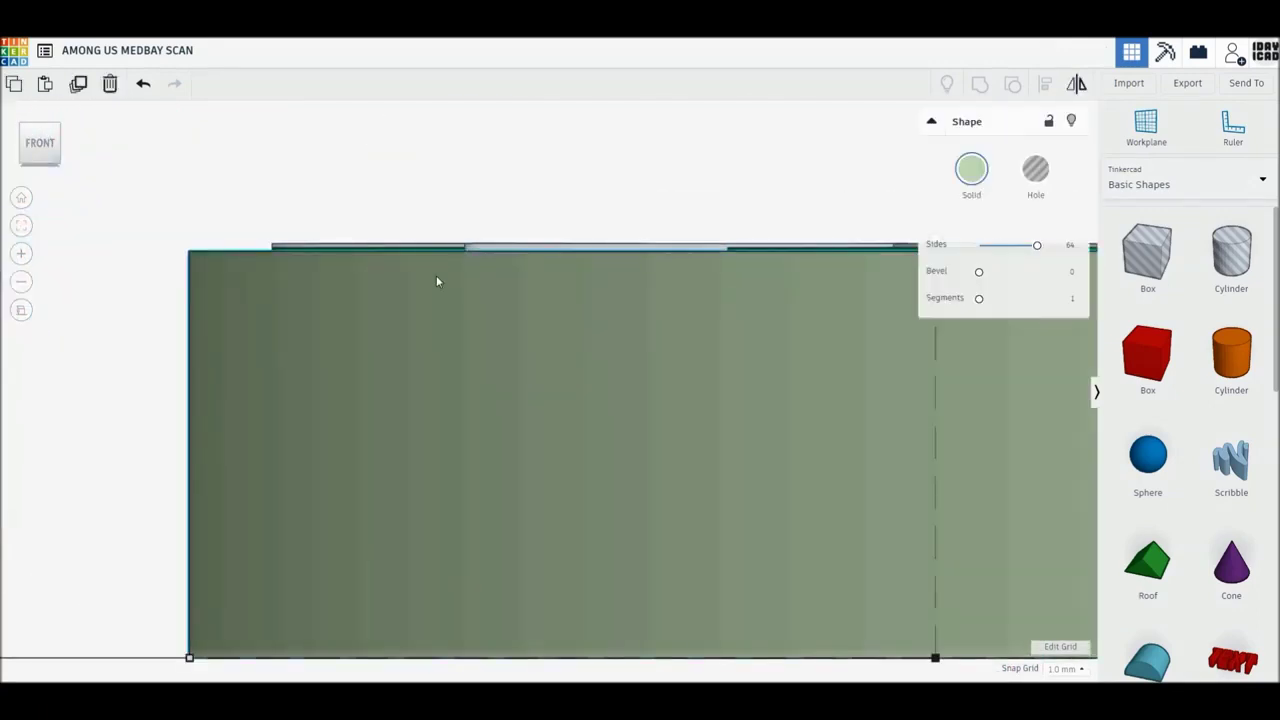
right_click_drag(436, 281, 681, 376)
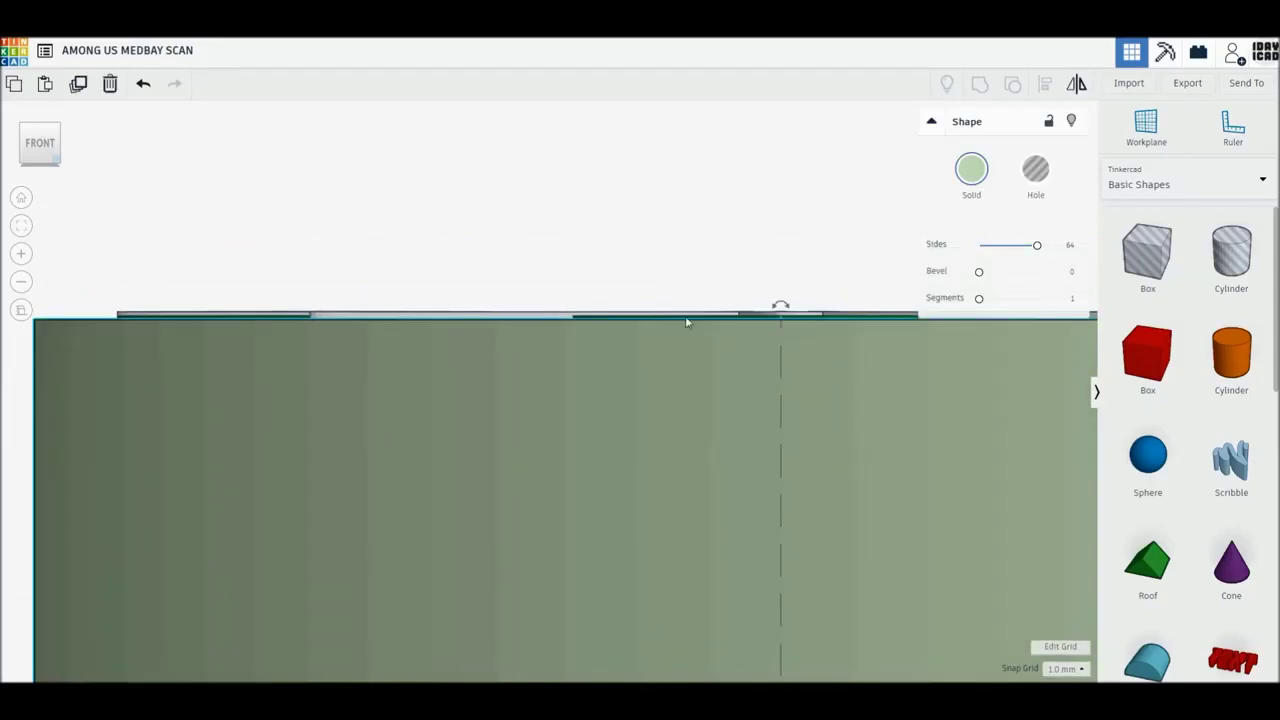
left_click(42, 129)
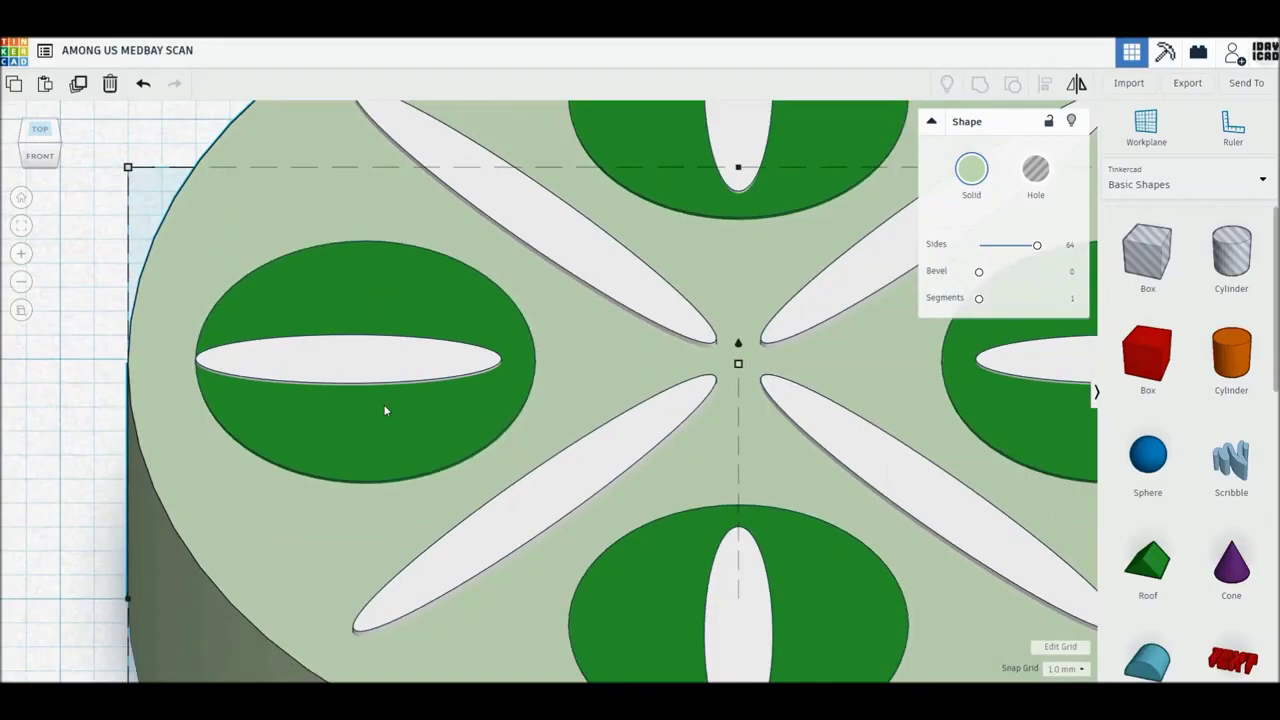
scroll(385, 410, "down", 2)
scroll(385, 410, "down", 3)
scroll(385, 410, "down", 5)
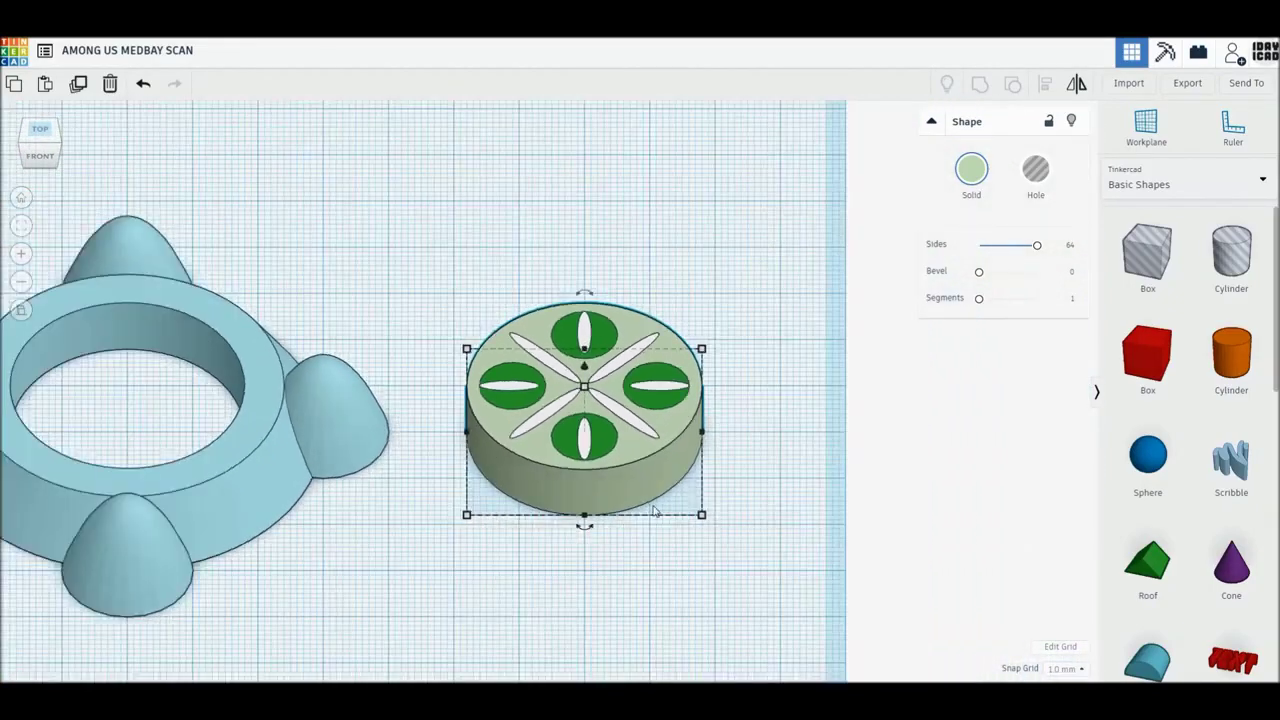
scroll(660, 450, "down", 3)
scroll(663, 449, "up", 2)
scroll(663, 449, "up", 2)
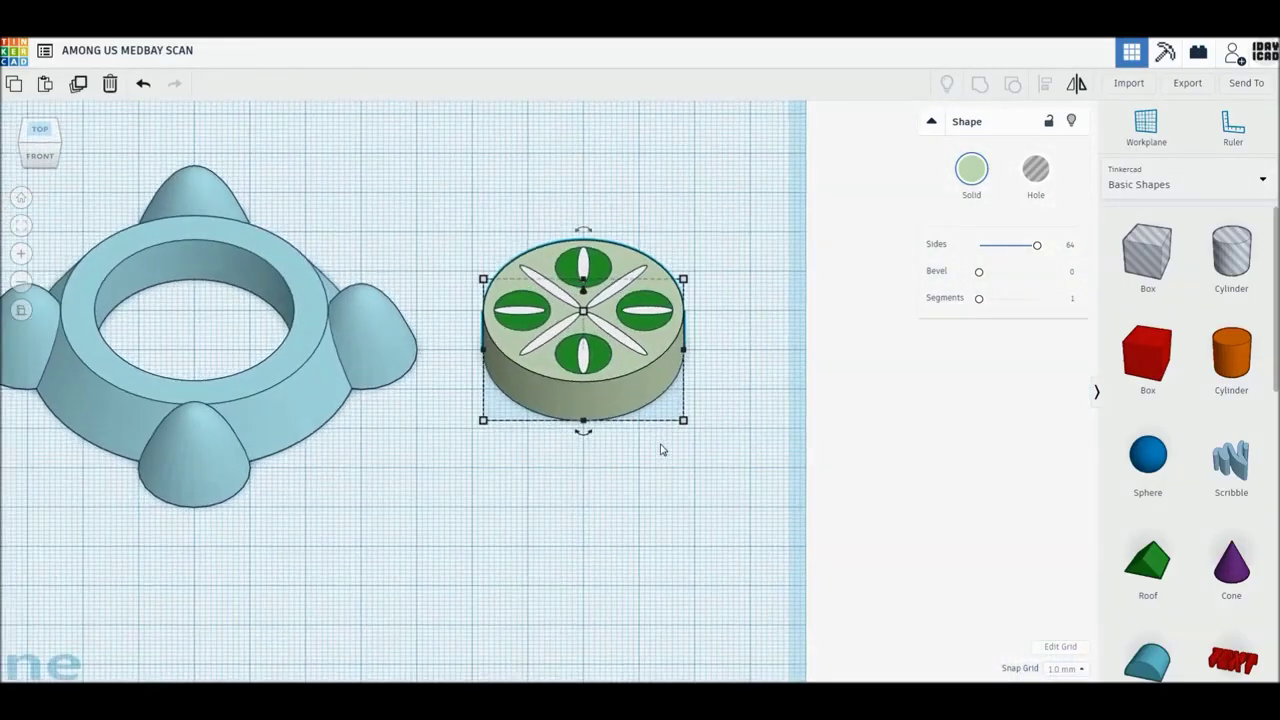
scroll(690, 415, "up", 2)
scroll(720, 371, "up", 2)
scroll(706, 400, "up", 2)
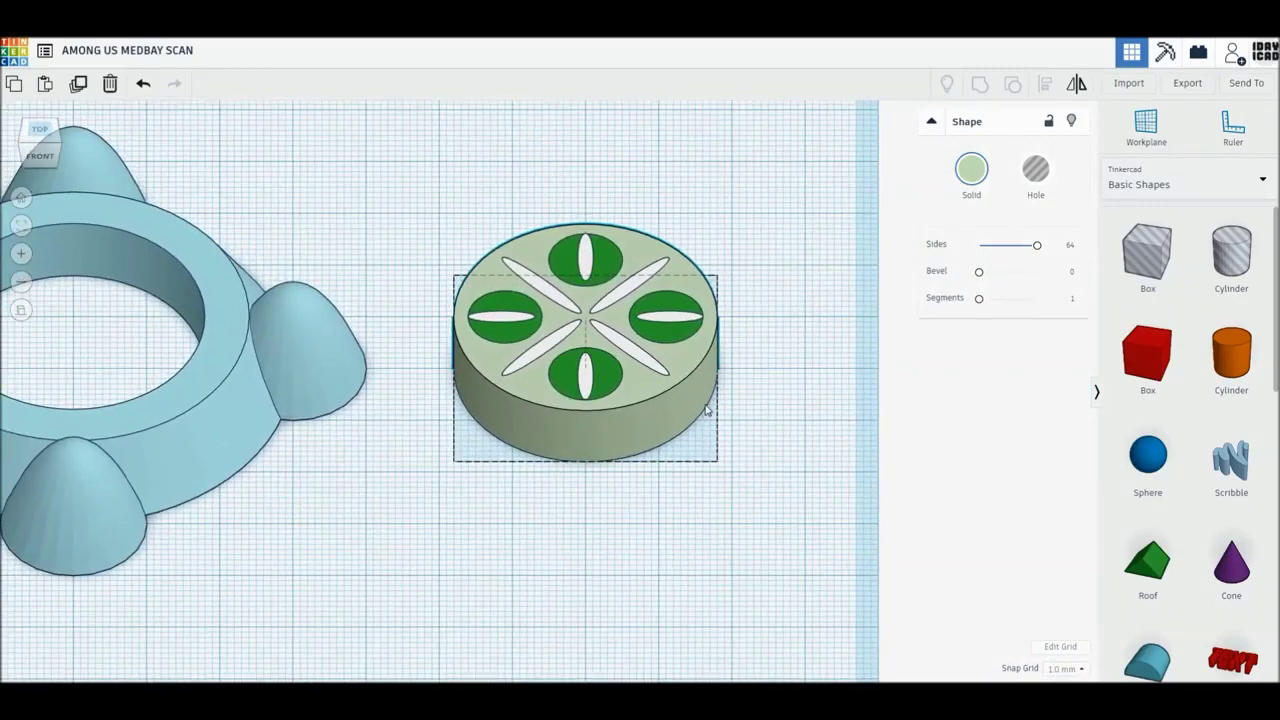
scroll(706, 410, "up", 2)
left_click(806, 420)
left_click(684, 404)
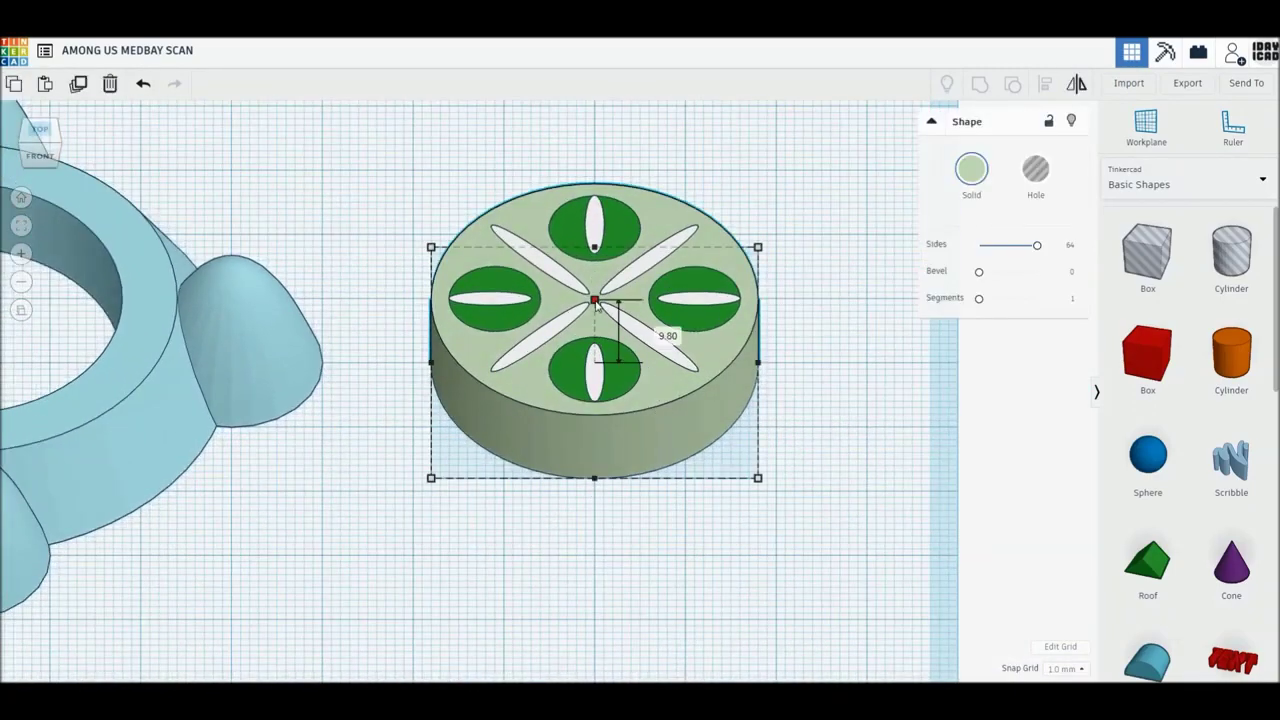
Check a green ellipse and a white slit, then box-select all 13 disc parts.
left_click(626, 380)
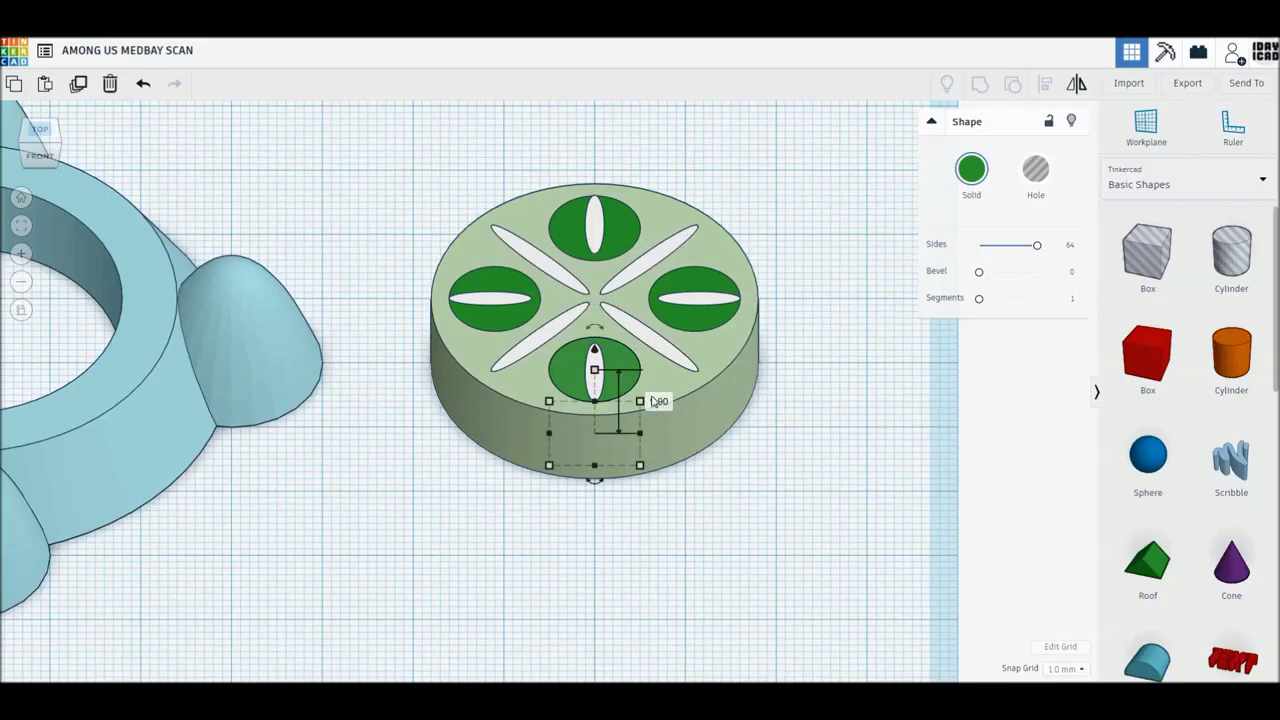
left_click(657, 347)
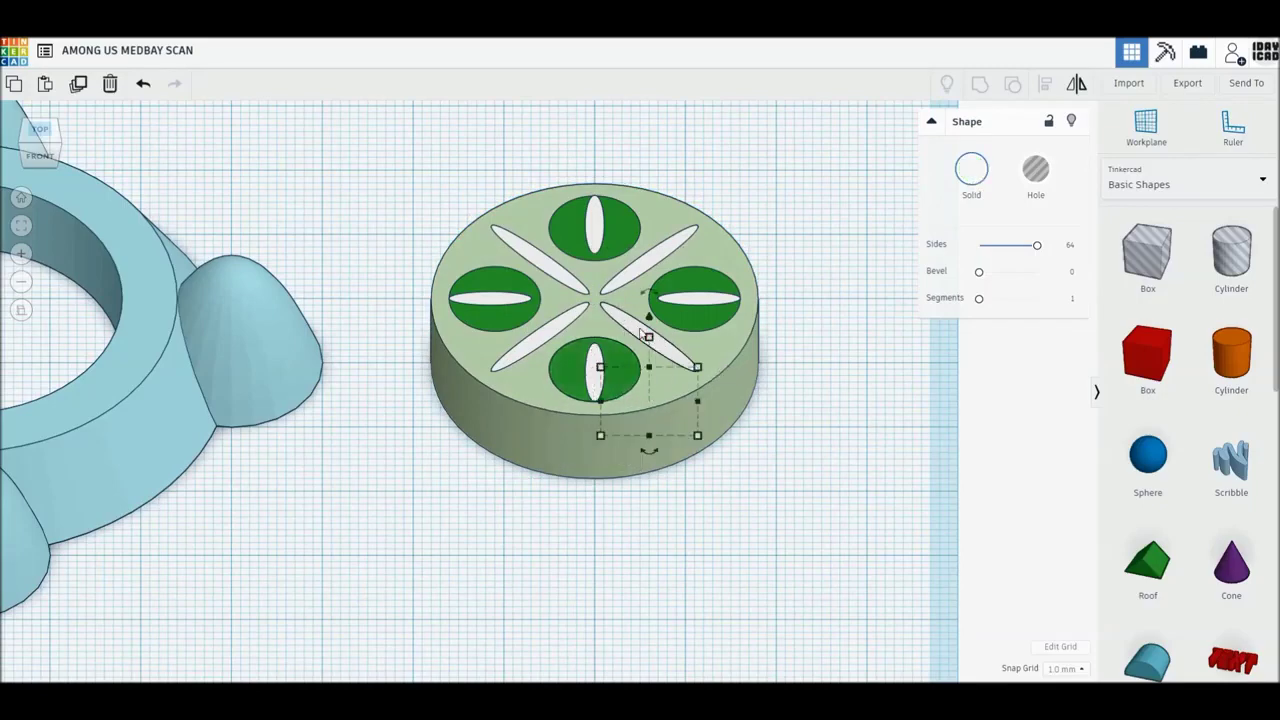
left_click_drag(415, 170, 867, 531)
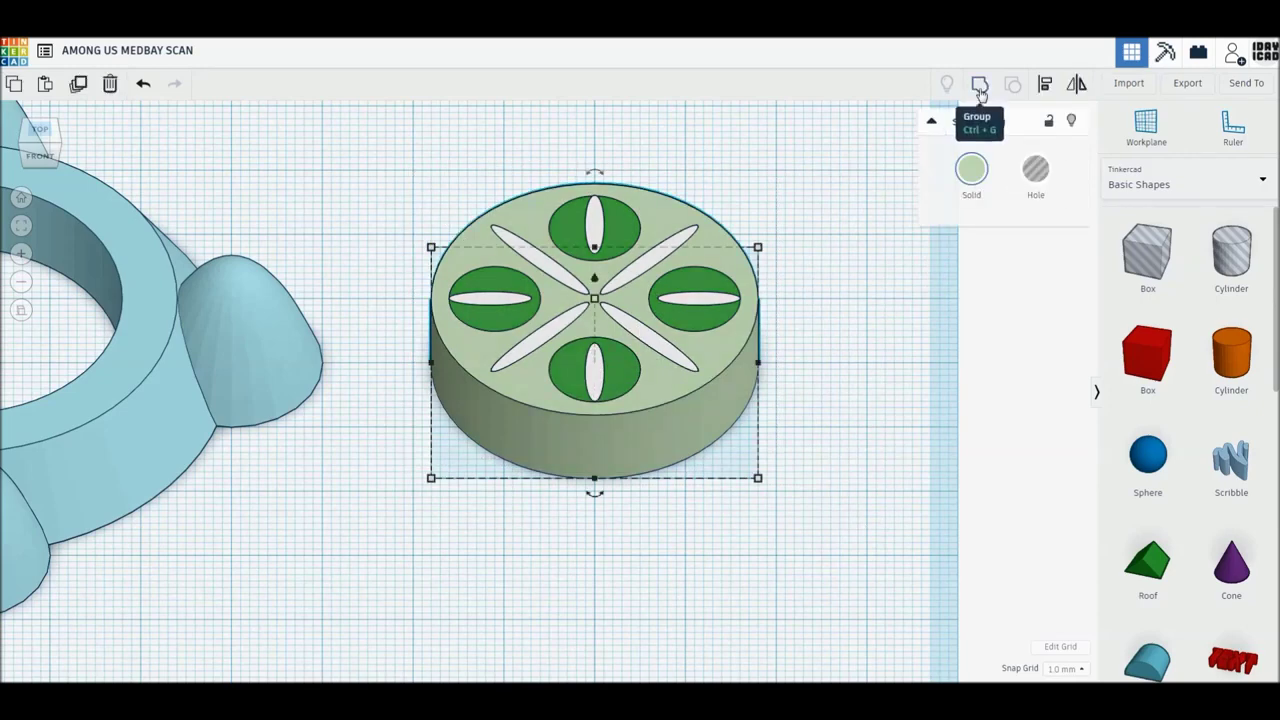
Group the 13 disc parts with Multicolor enabled to keep their green and white colours.
left_click(980, 86)
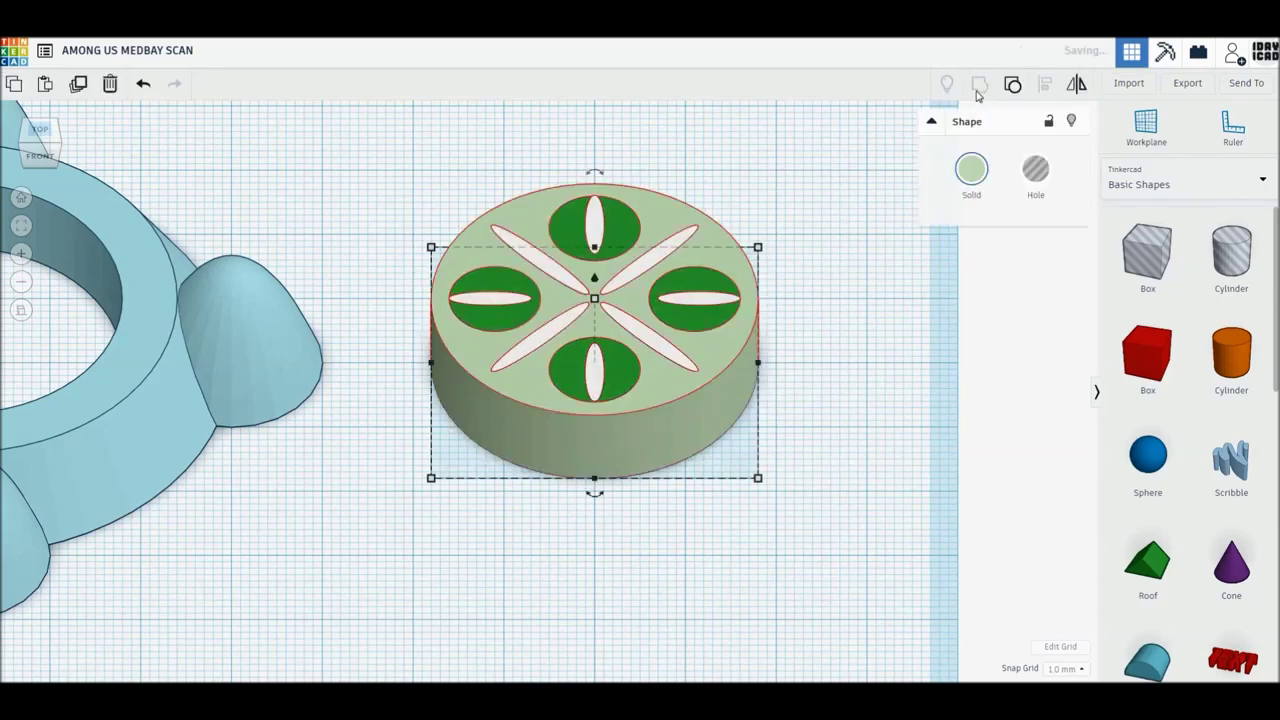
left_click(971, 170)
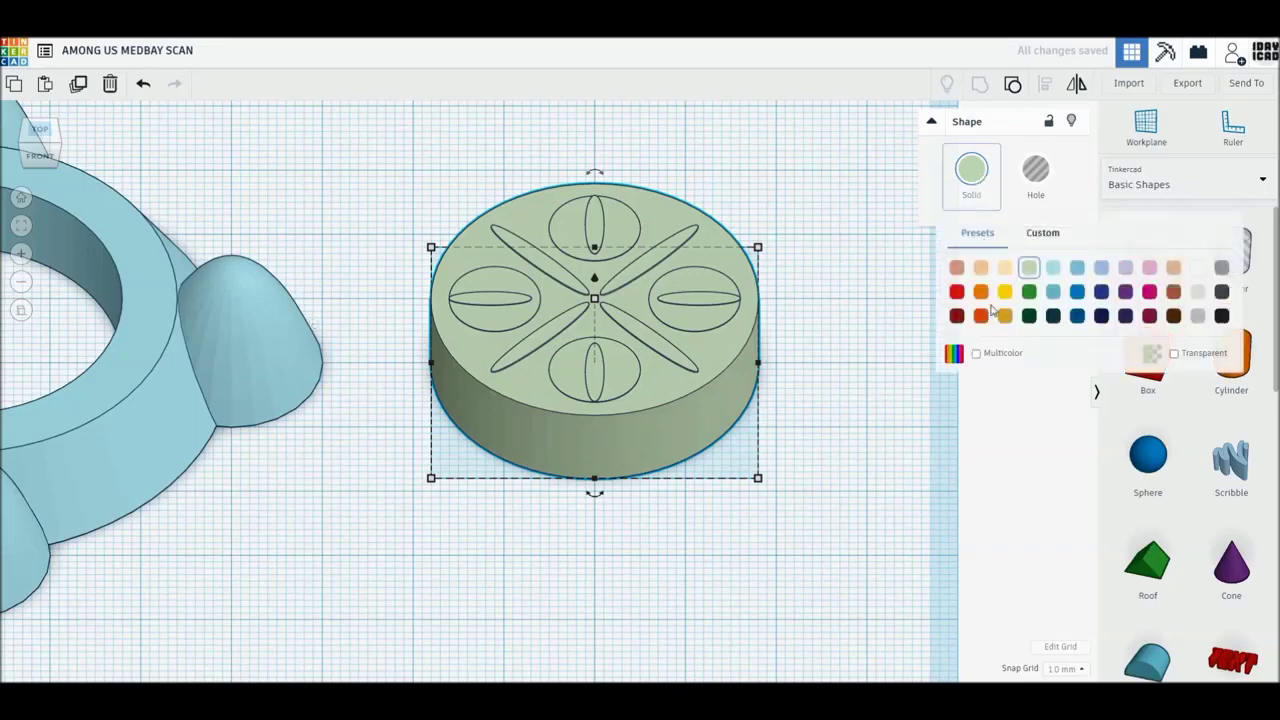
left_click(975, 353)
left_click(957, 429)
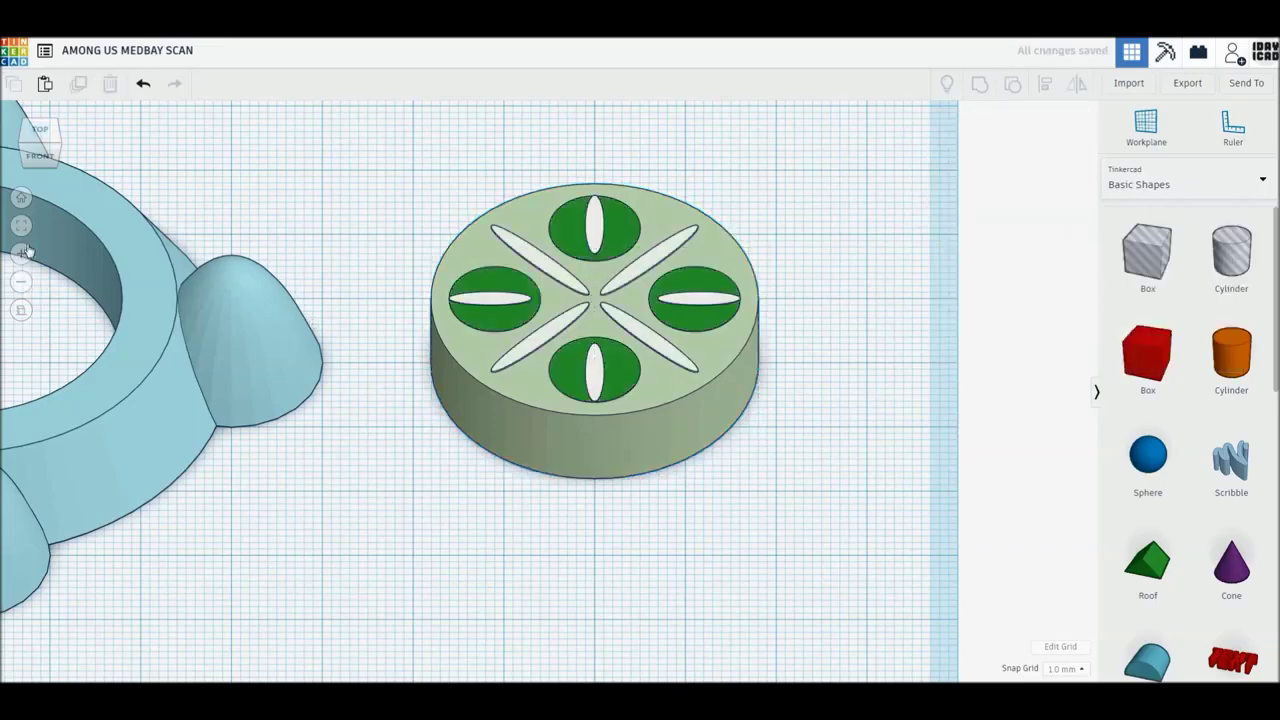
left_click(40, 140)
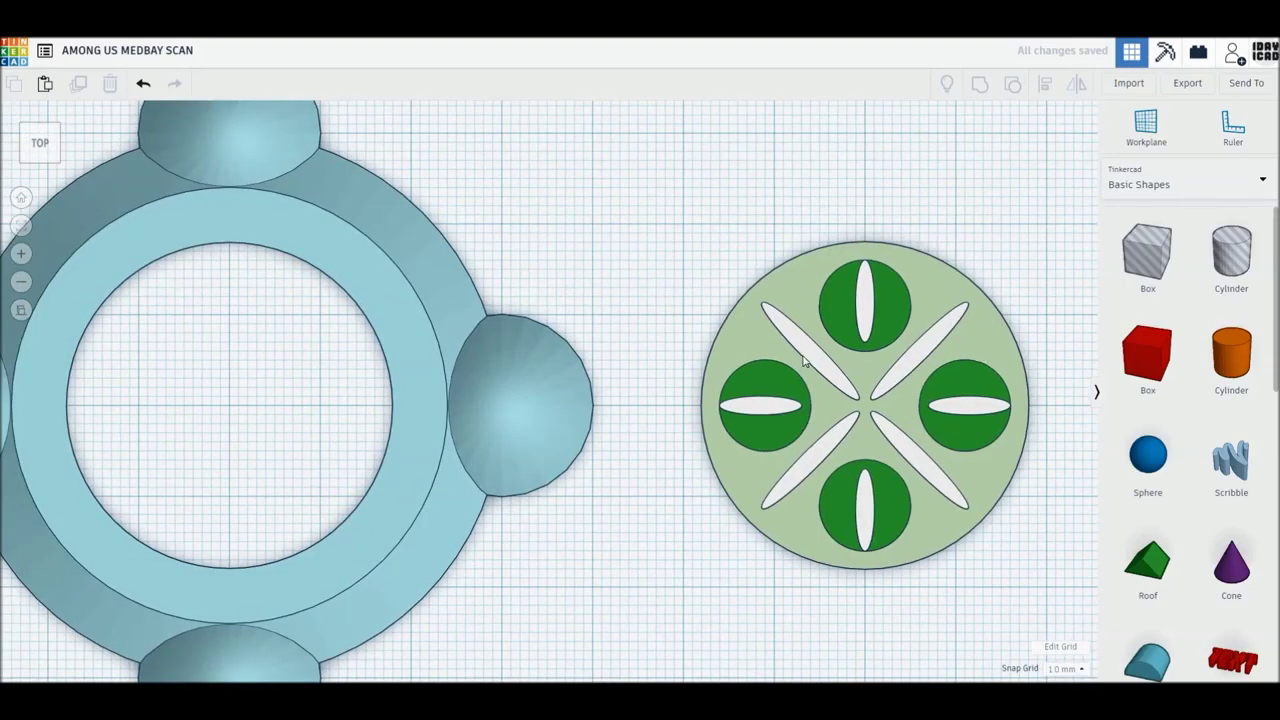
Move the grouped green disc into the ring's centre hole and orbit to a tilted view.
mouse_move(803, 362)
left_mouse_down()
mouse_move(328, 367)
mouse_move(343, 358)
left_mouse_up()
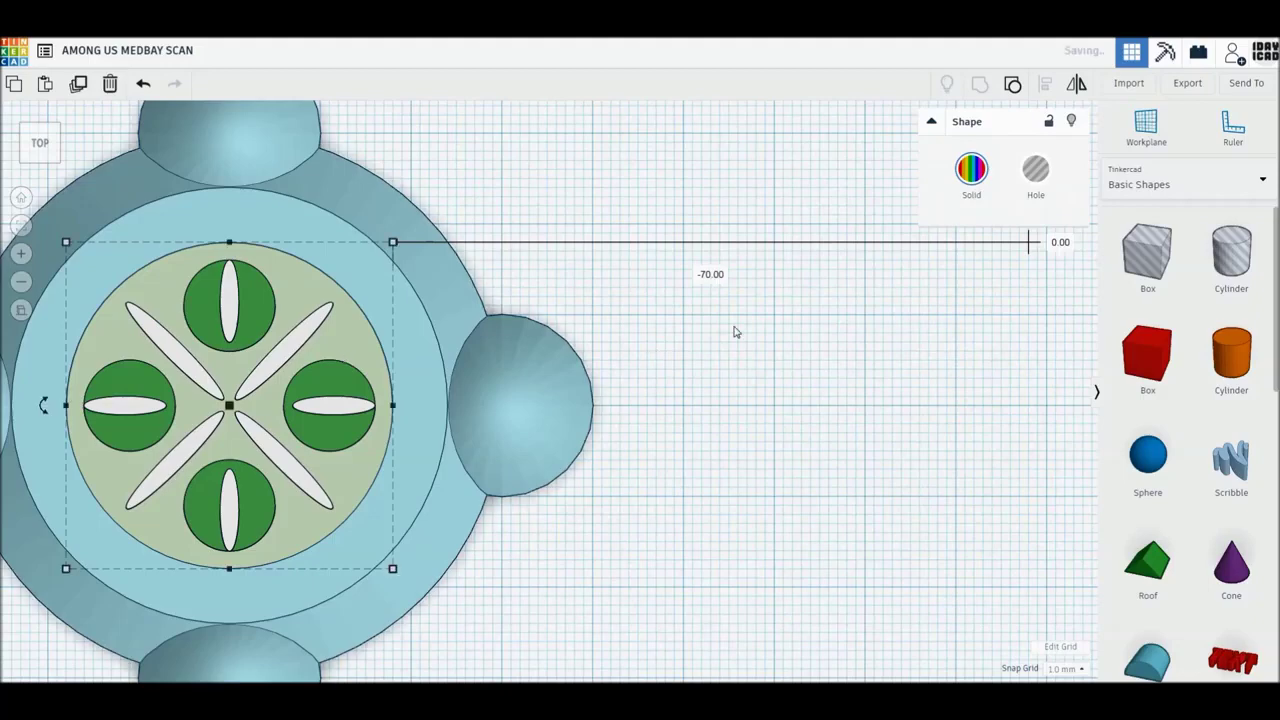
left_click(700, 515)
right_click_drag(683, 462, 677, 433)
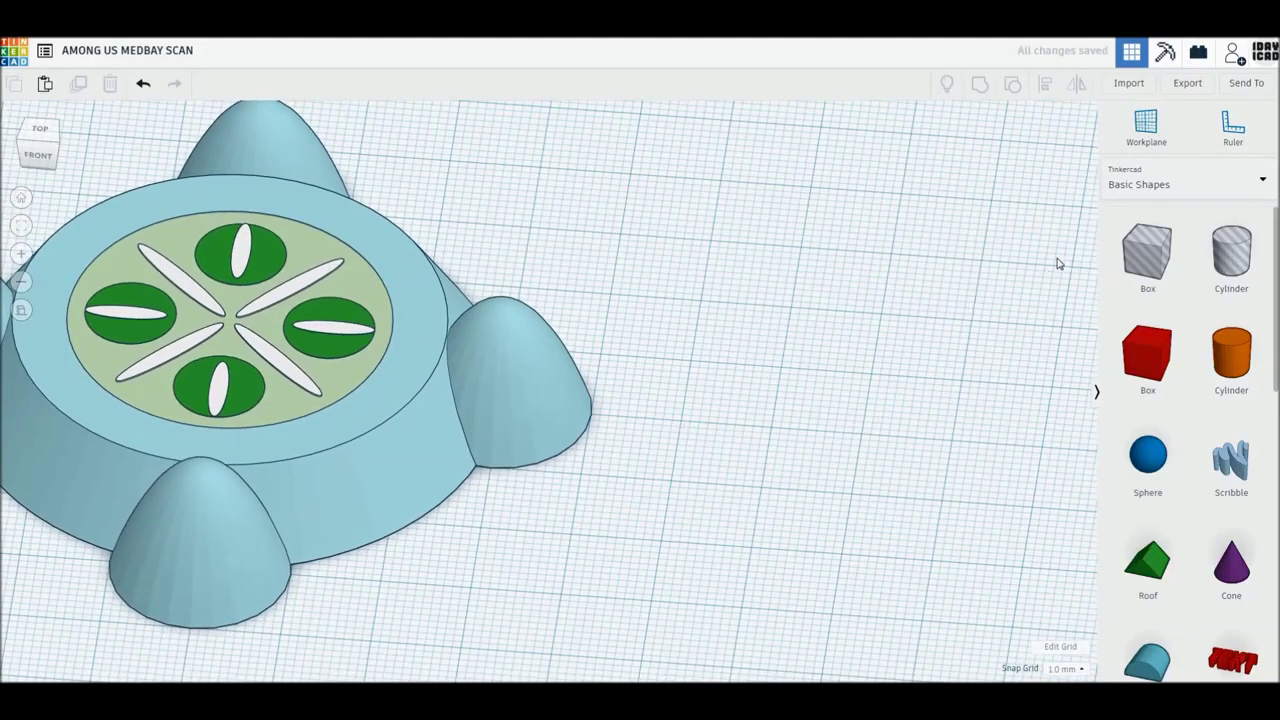
left_click(1160, 183)
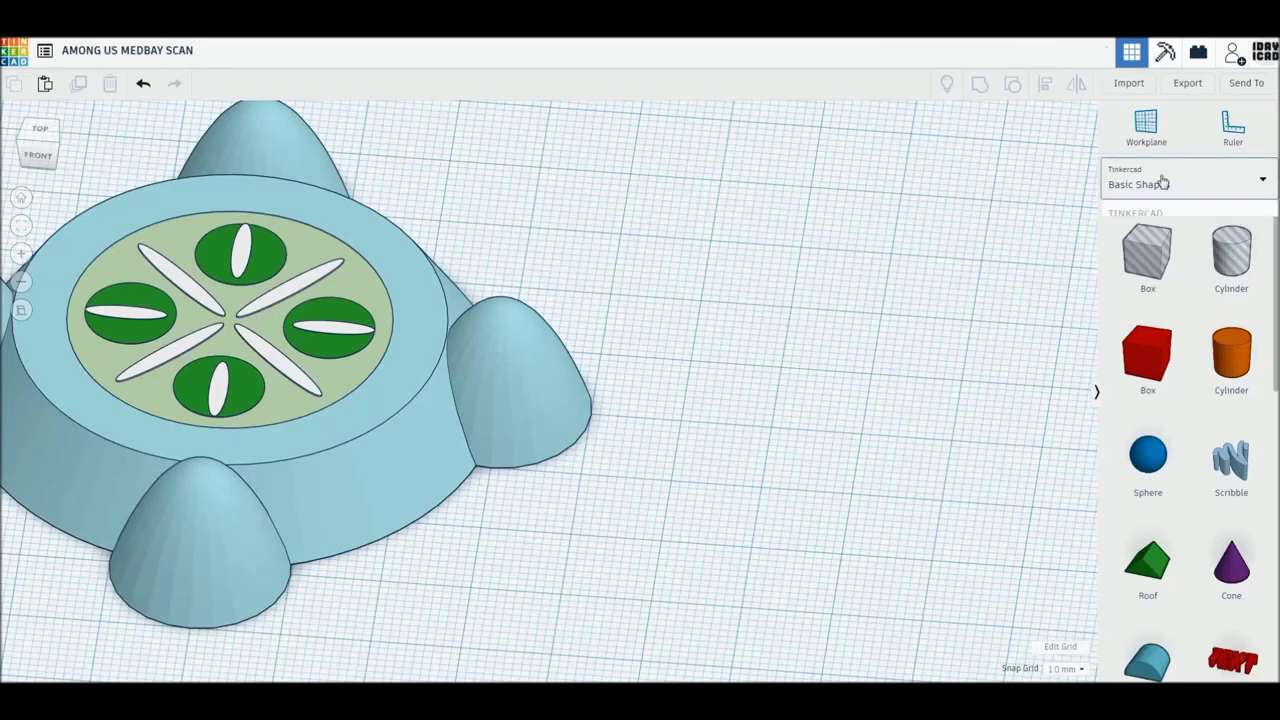
Place the Among Us crewmate from the Shapes Collection and turn it 22.5°.
left_click(1165, 552)
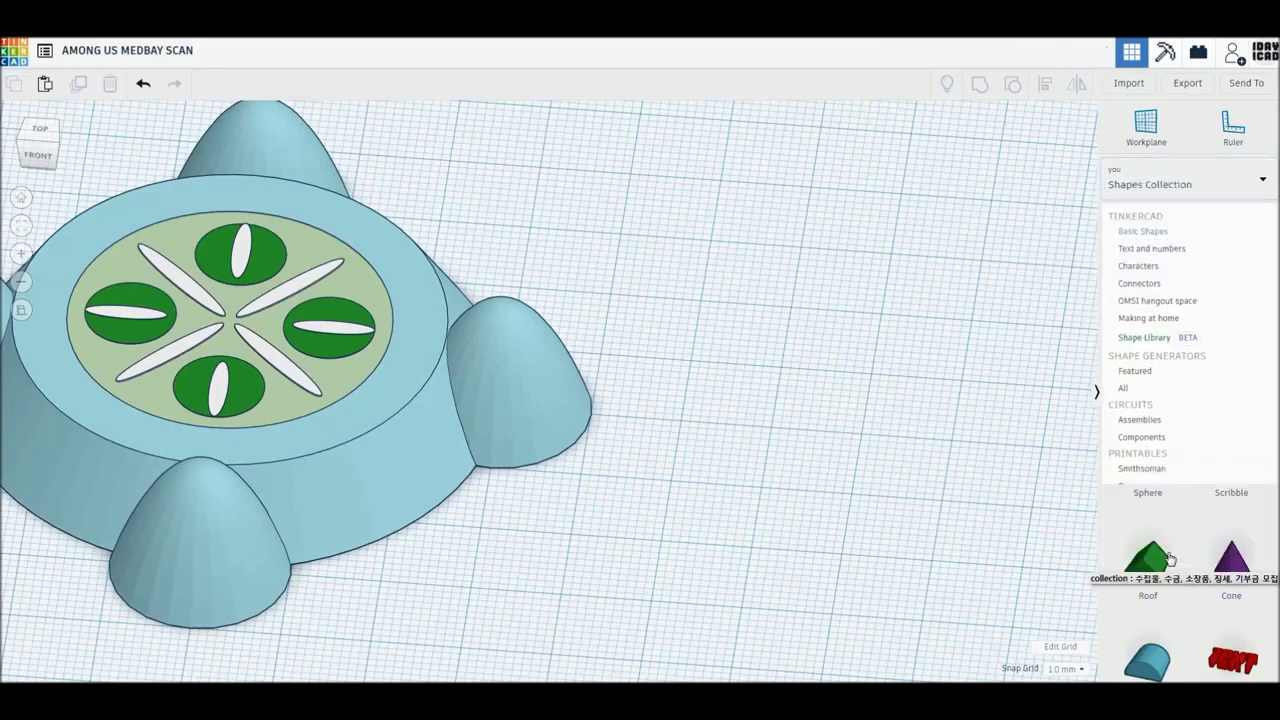
mouse_move(1147, 293)
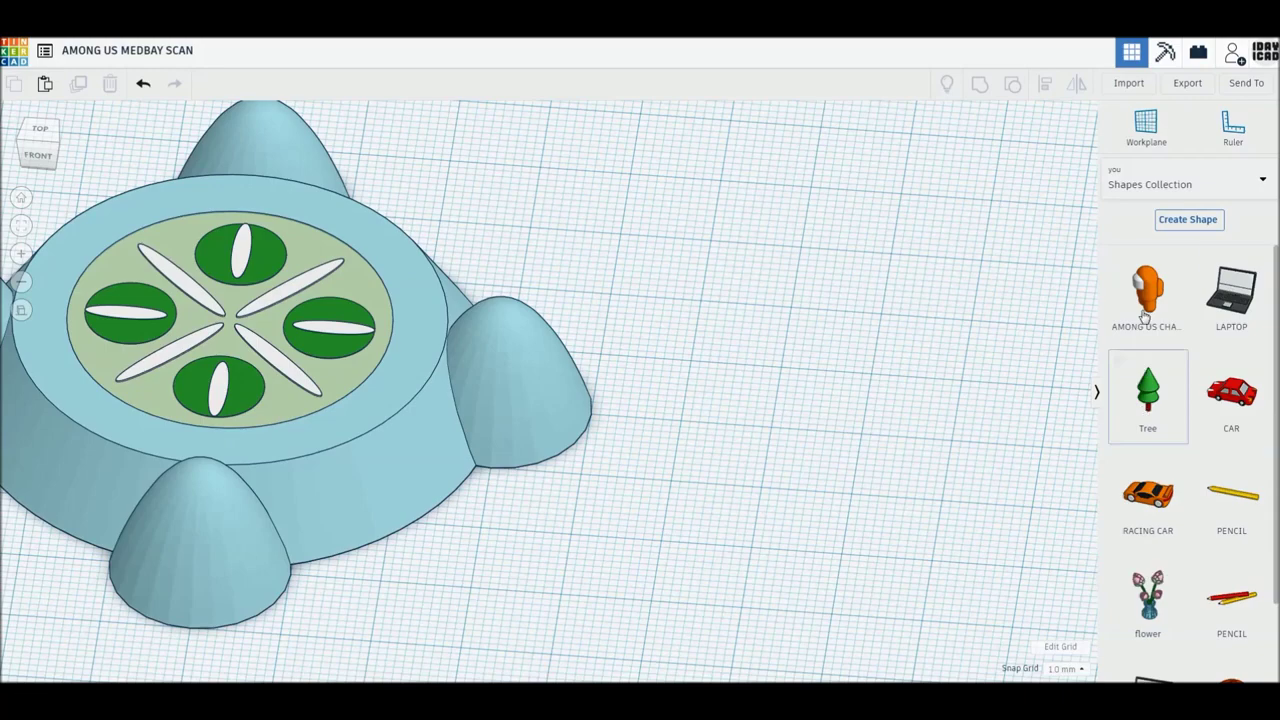
left_click_drag(1141, 312, 811, 366)
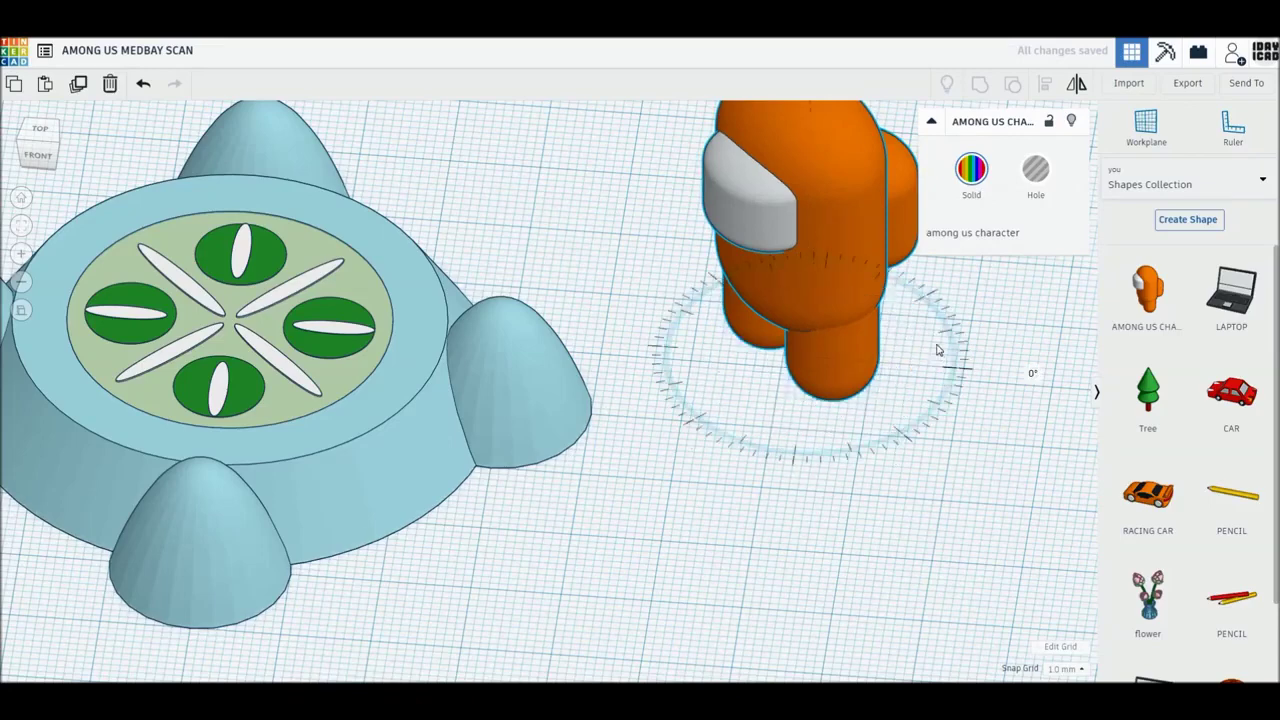
left_click_drag(938, 350, 945, 335)
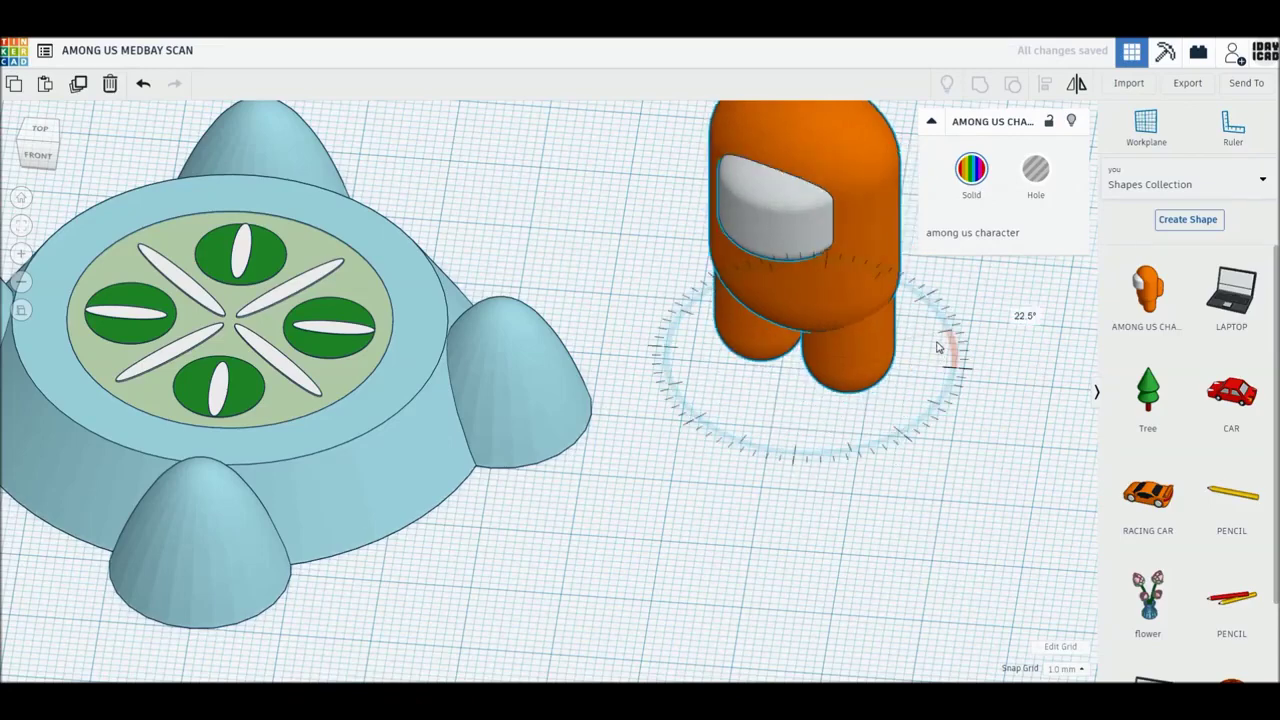
left_click(1160, 184)
left_click(1146, 233)
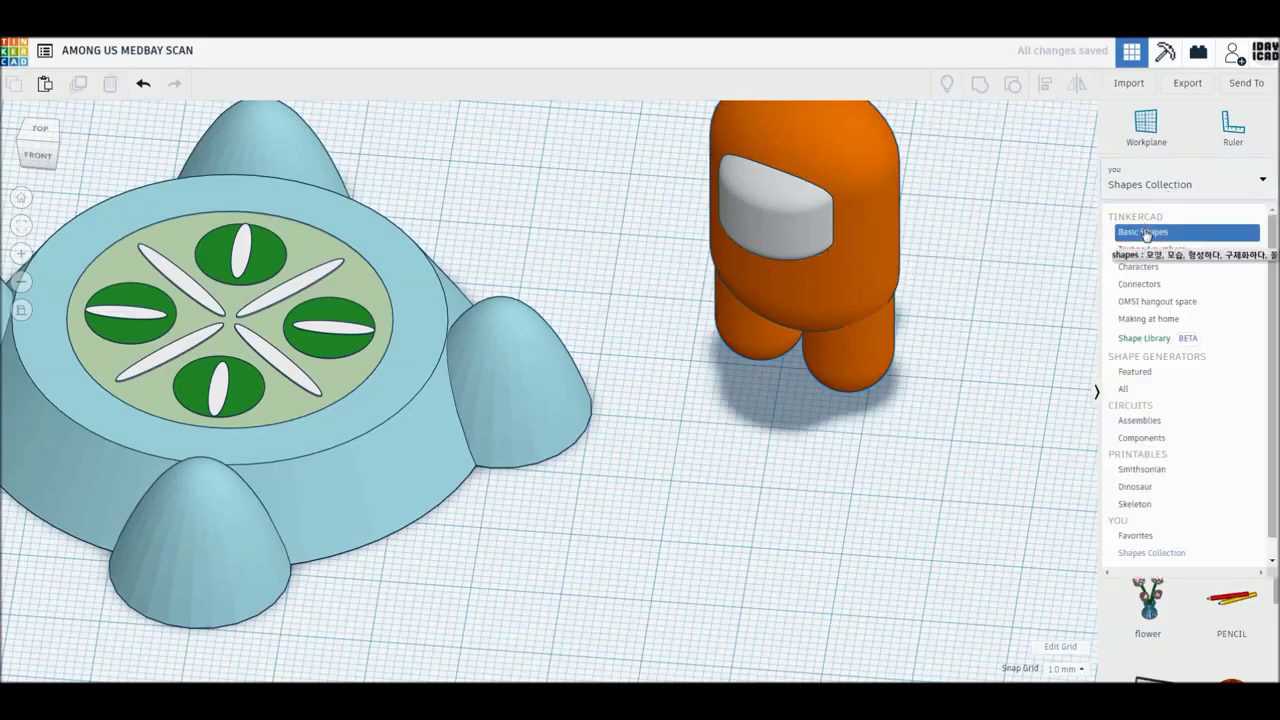
Place a torus and give it a 0.2 tube and 1 mm height.
scroll(1170, 401, "down", 2)
scroll(1170, 401, "down", 1)
scroll(1188, 480, "down", 2)
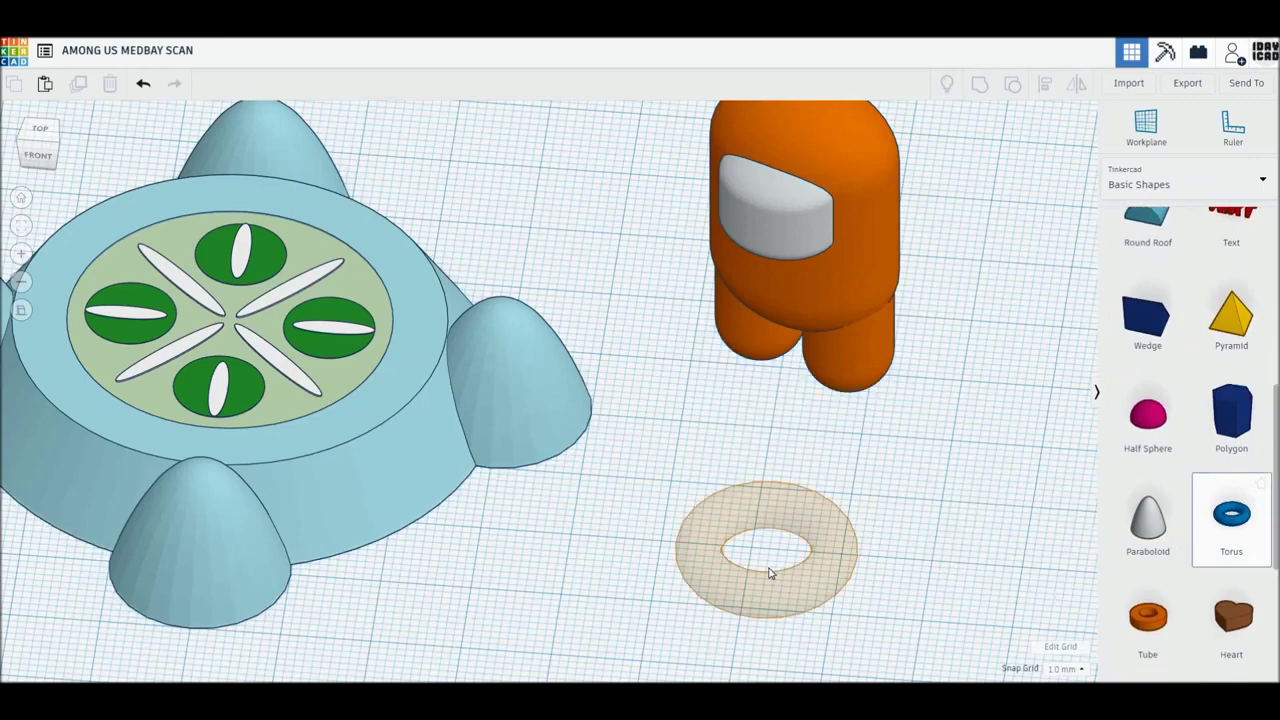
left_click(766, 566)
middle_click_drag(954, 498, 892, 426)
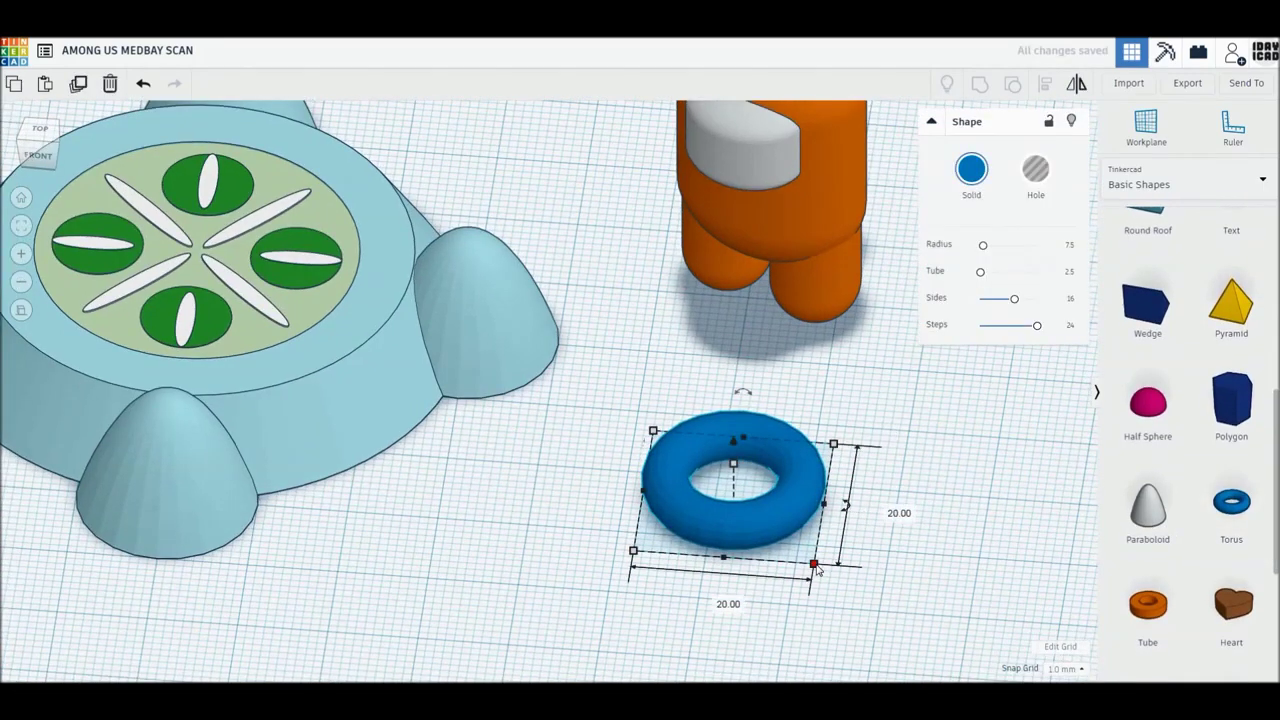
left_click(1071, 273)
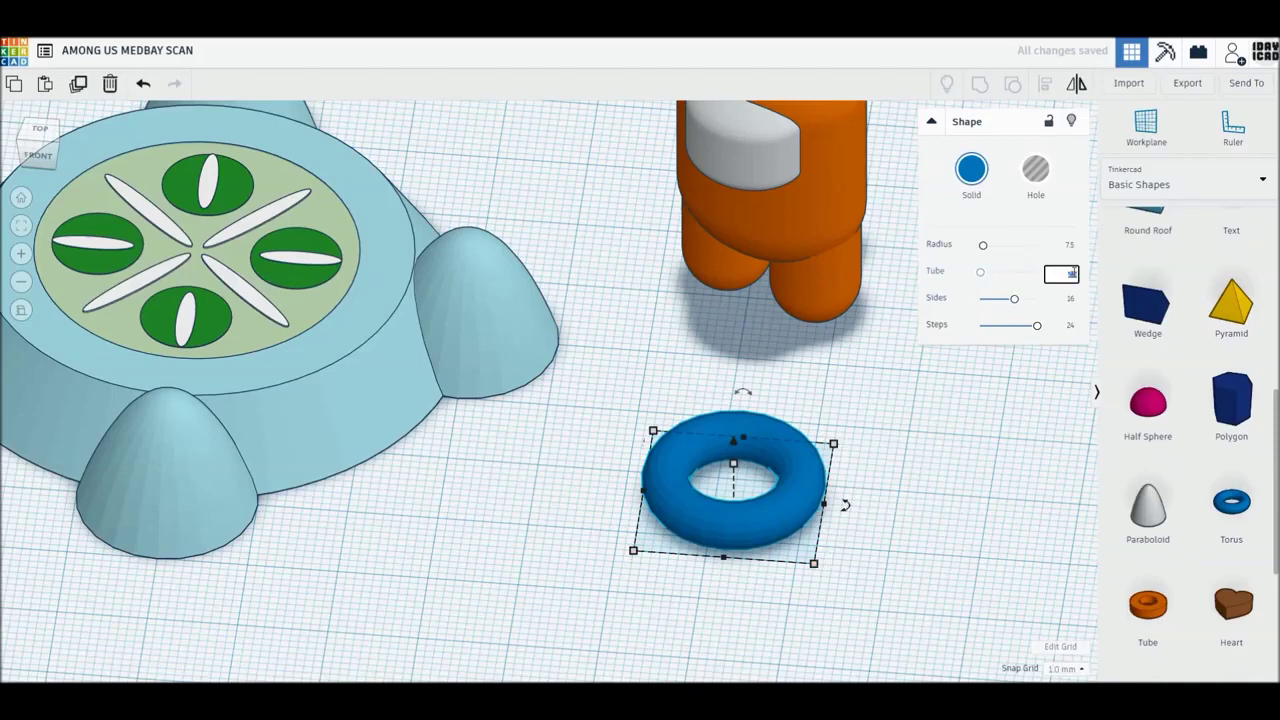
type("0.2")
key("Return")
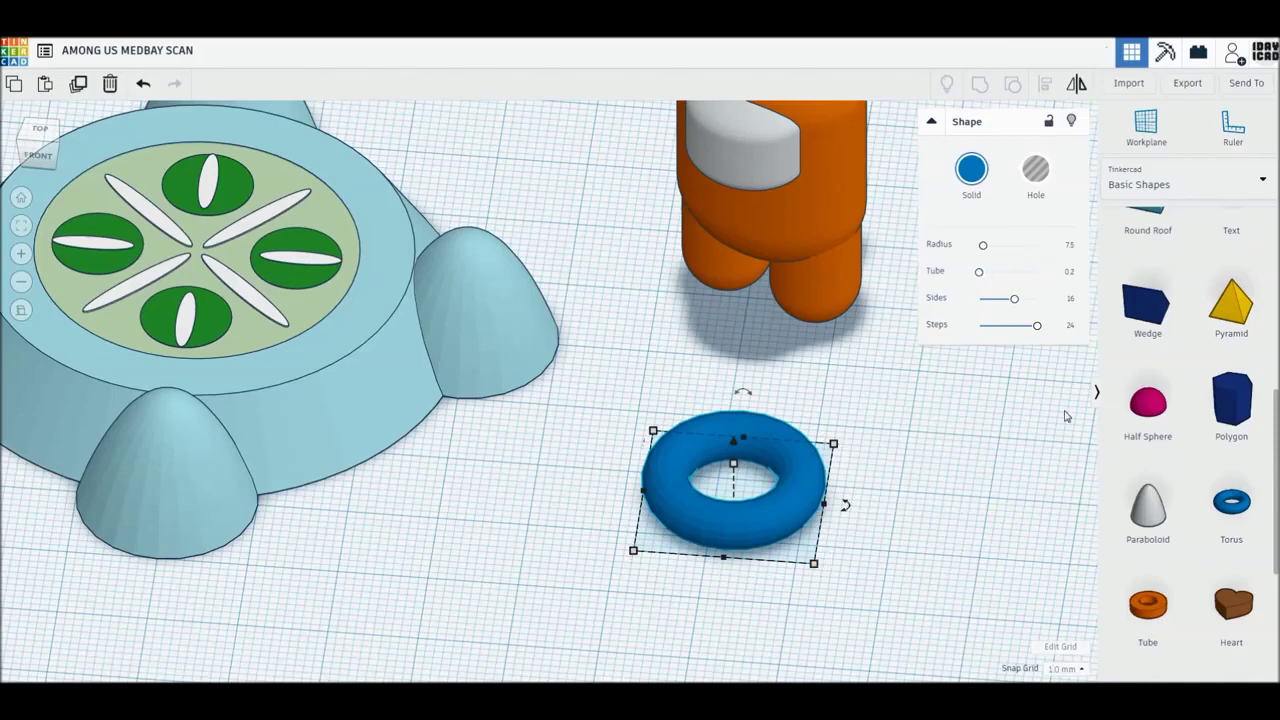
left_click(797, 496)
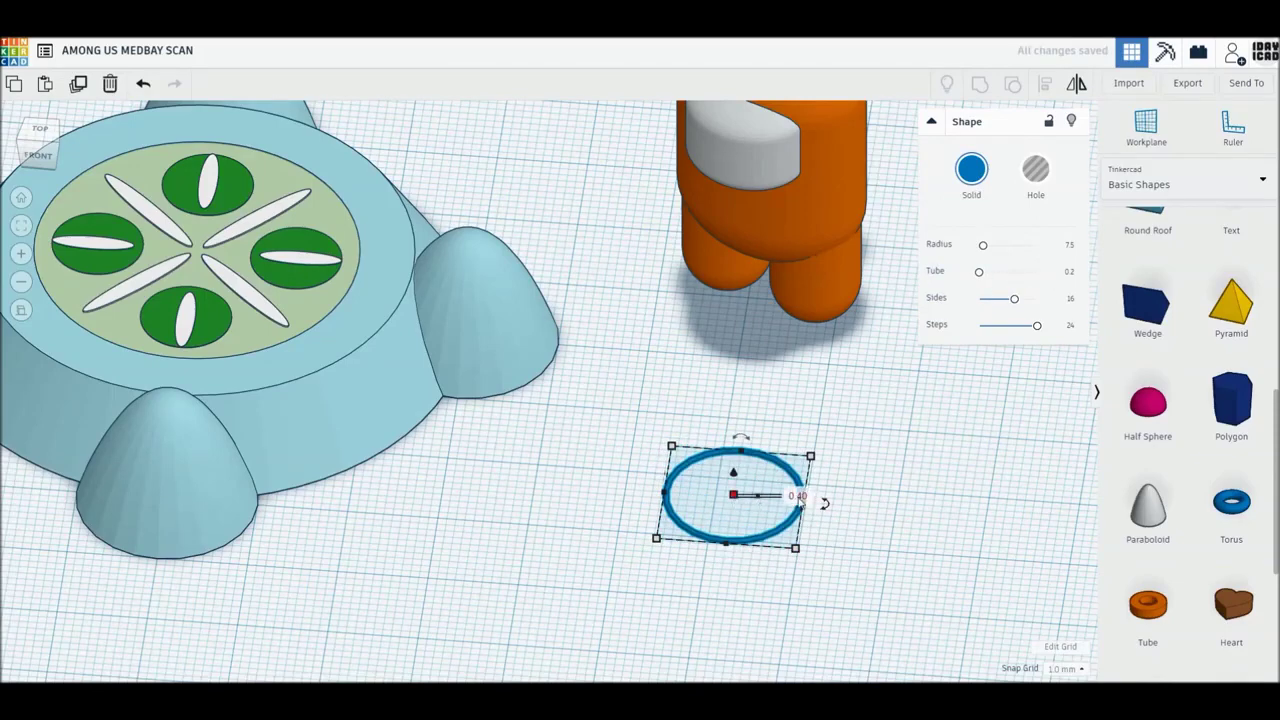
type("1")
key("Return")
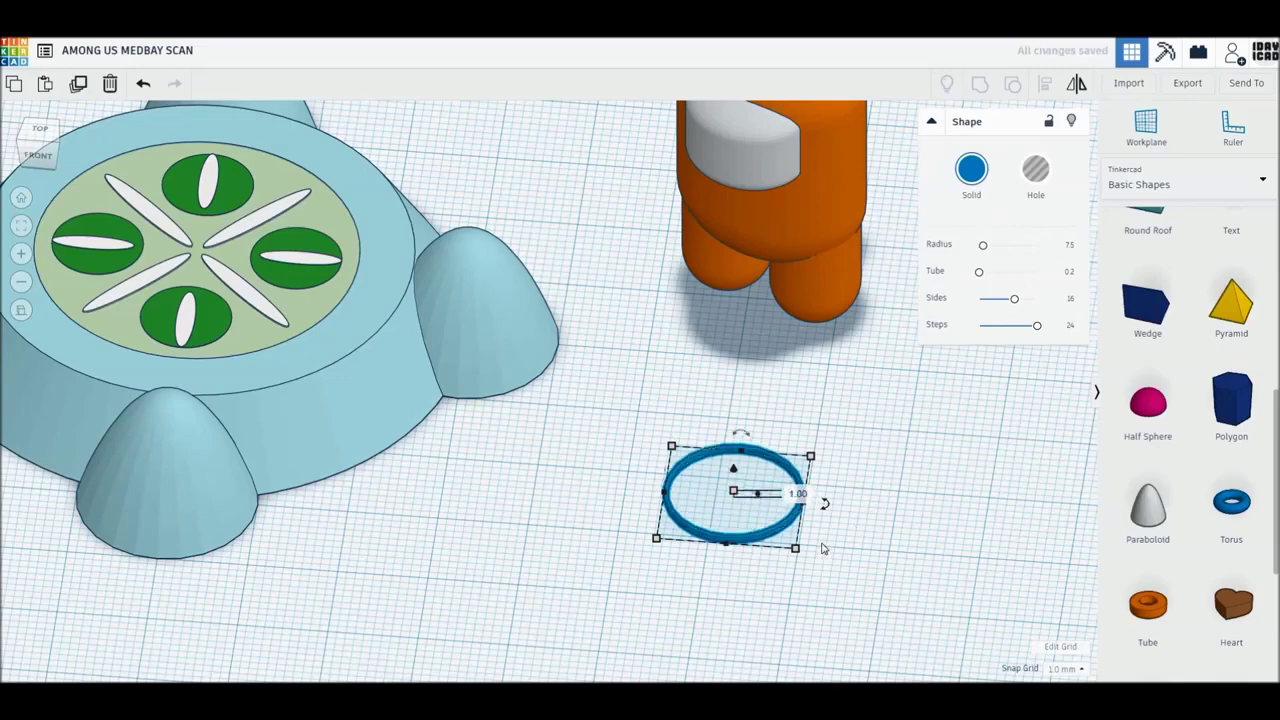
Resize the torus to 48 by 48 mm and colour it green.
left_click(719, 585)
type("48")
key("Return")
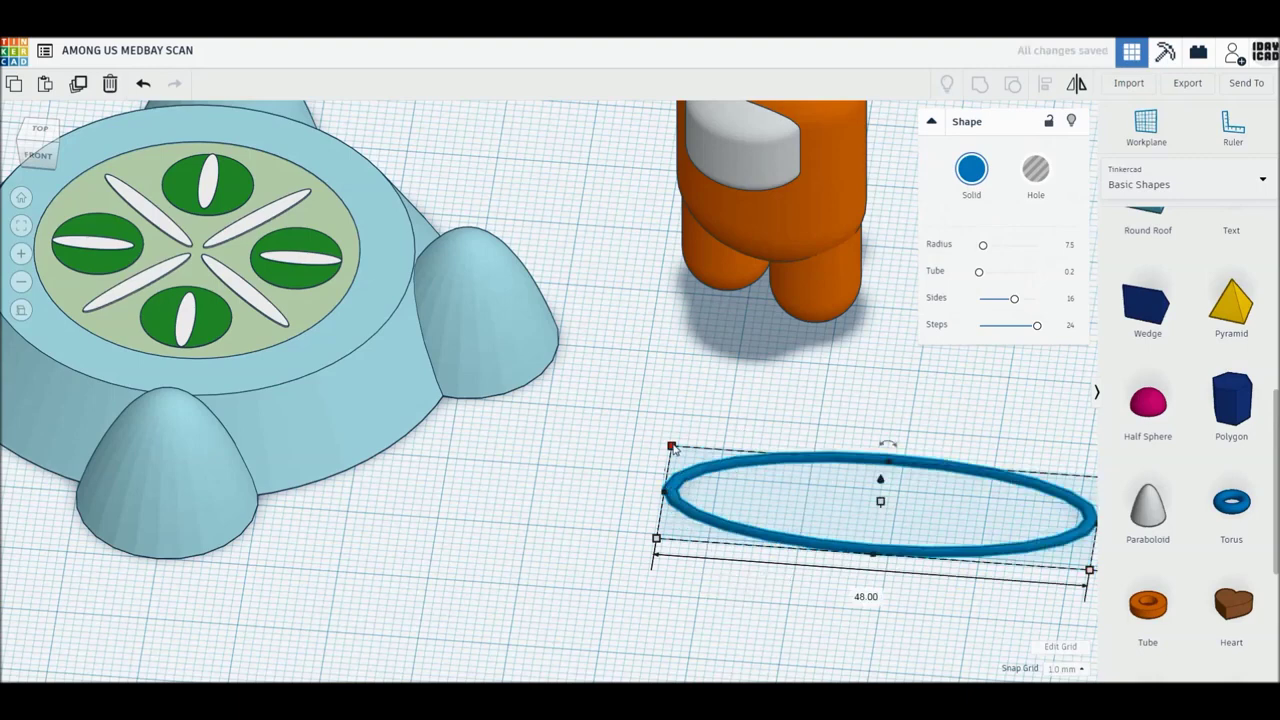
left_click(603, 488)
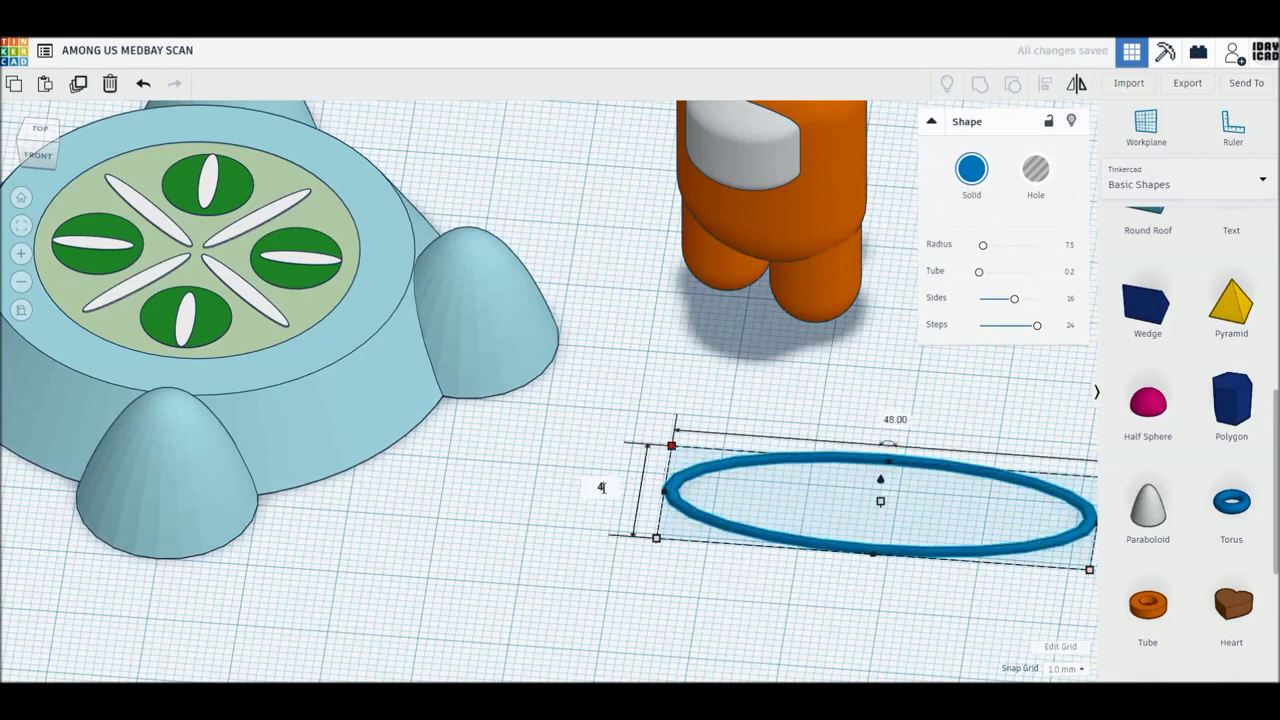
type("8")
key("Return")
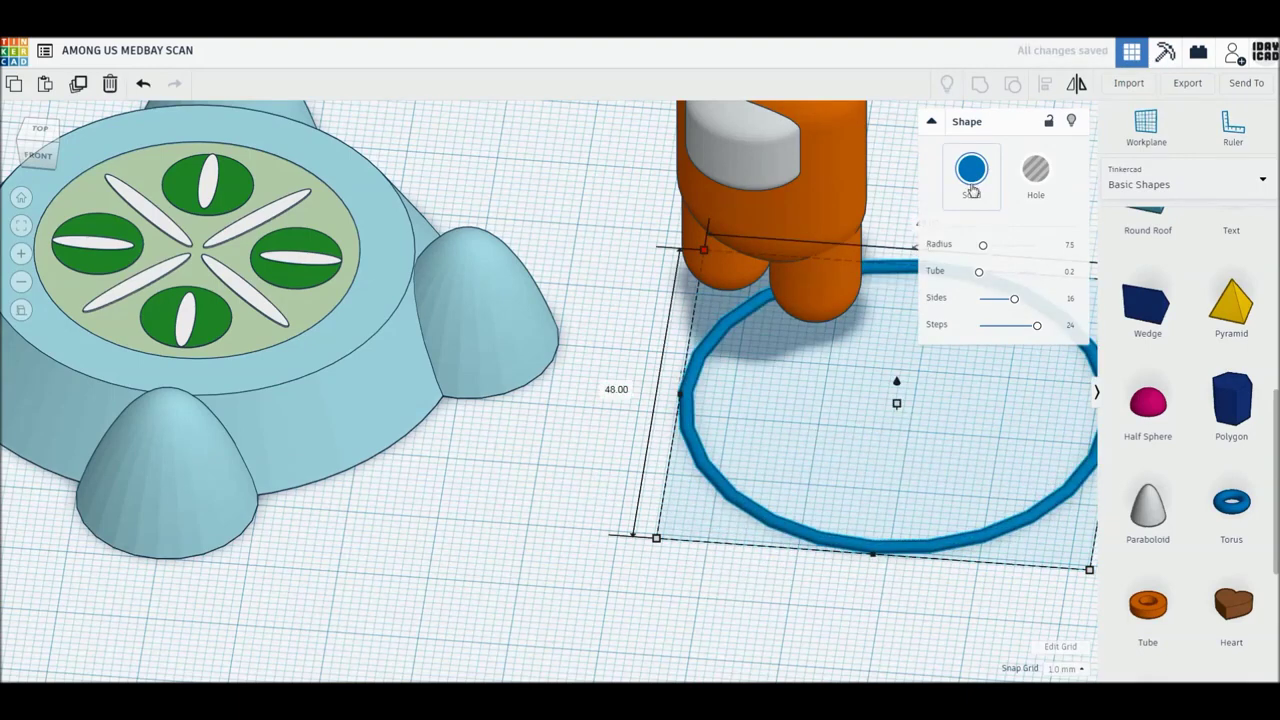
left_click(971, 169)
left_click(1029, 291)
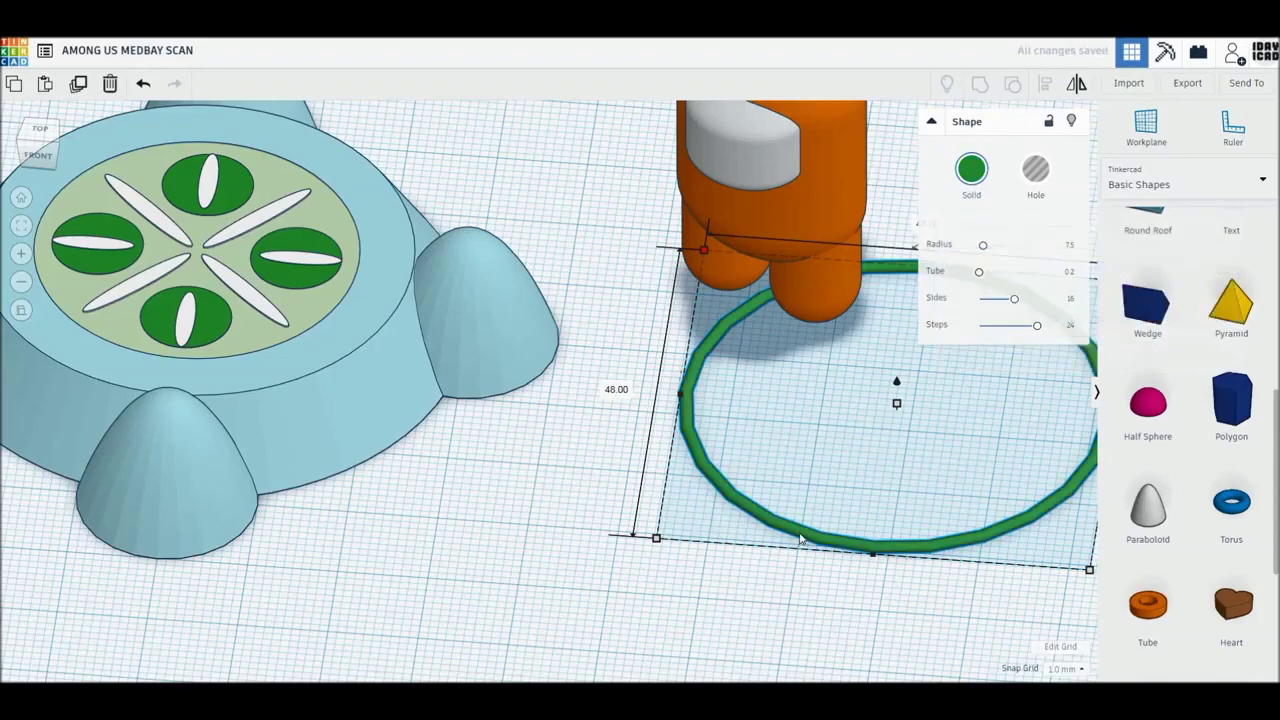
Reposition the green ring, adjust its sides, and move the crewmate further away.
left_click_drag(890, 438, 772, 528)
left_click_drag(1014, 305, 1034, 300)
left_click_drag(790, 279, 702, 209)
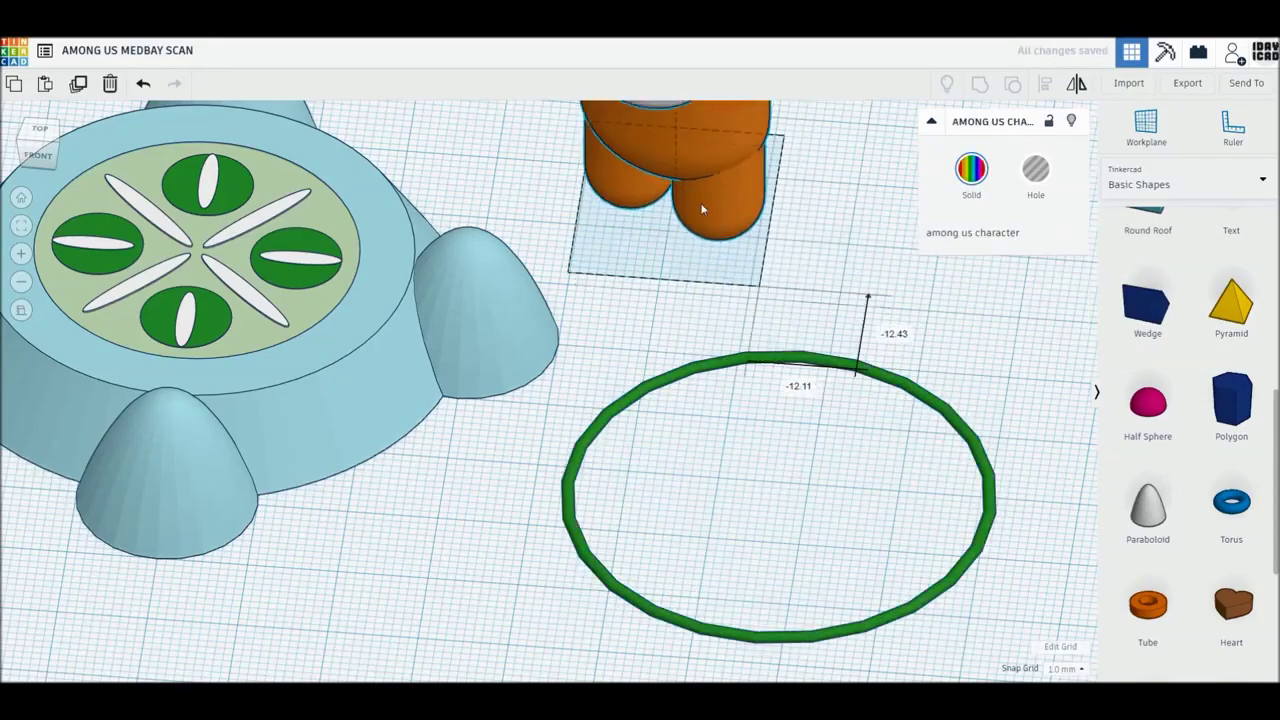
scroll(1160, 428, "up", 2)
scroll(1163, 428, "up", 3)
scroll(1166, 427, "up", 3)
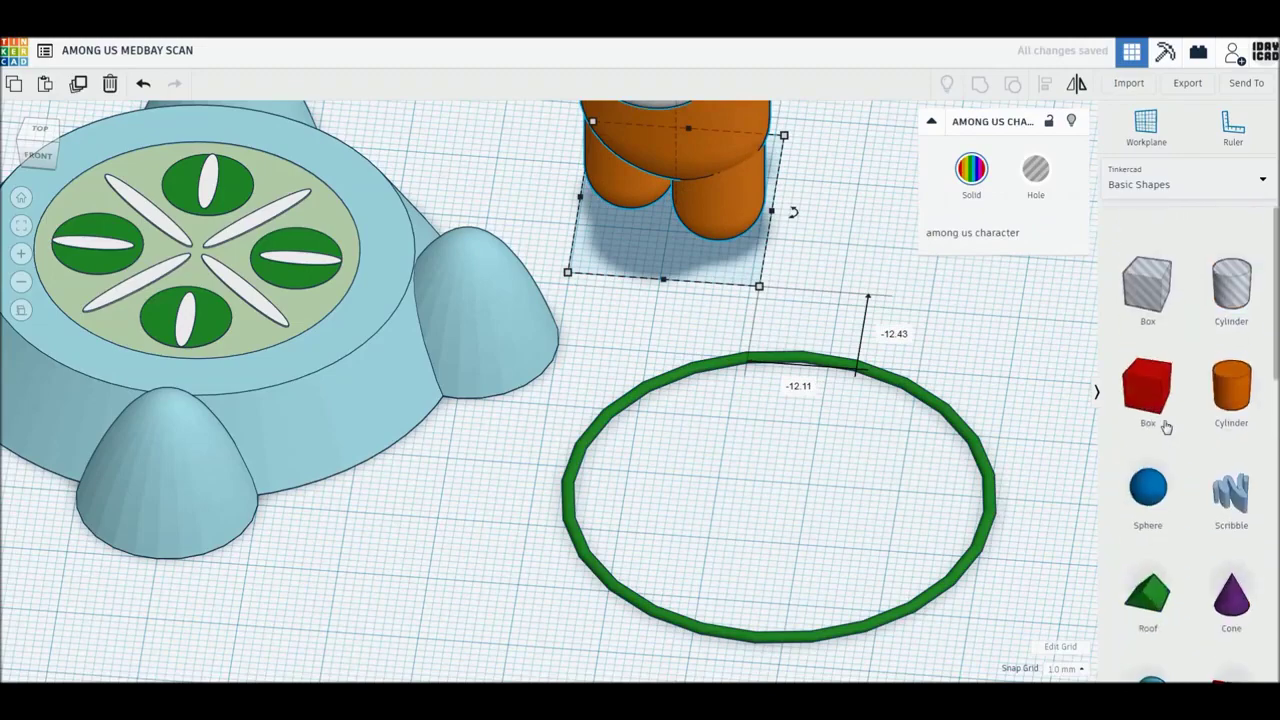
scroll(1166, 427, "down", 1)
Add a cylinder with 64 sides and a segmented bevel on its top edge.
left_click_drag(1231, 355, 867, 481)
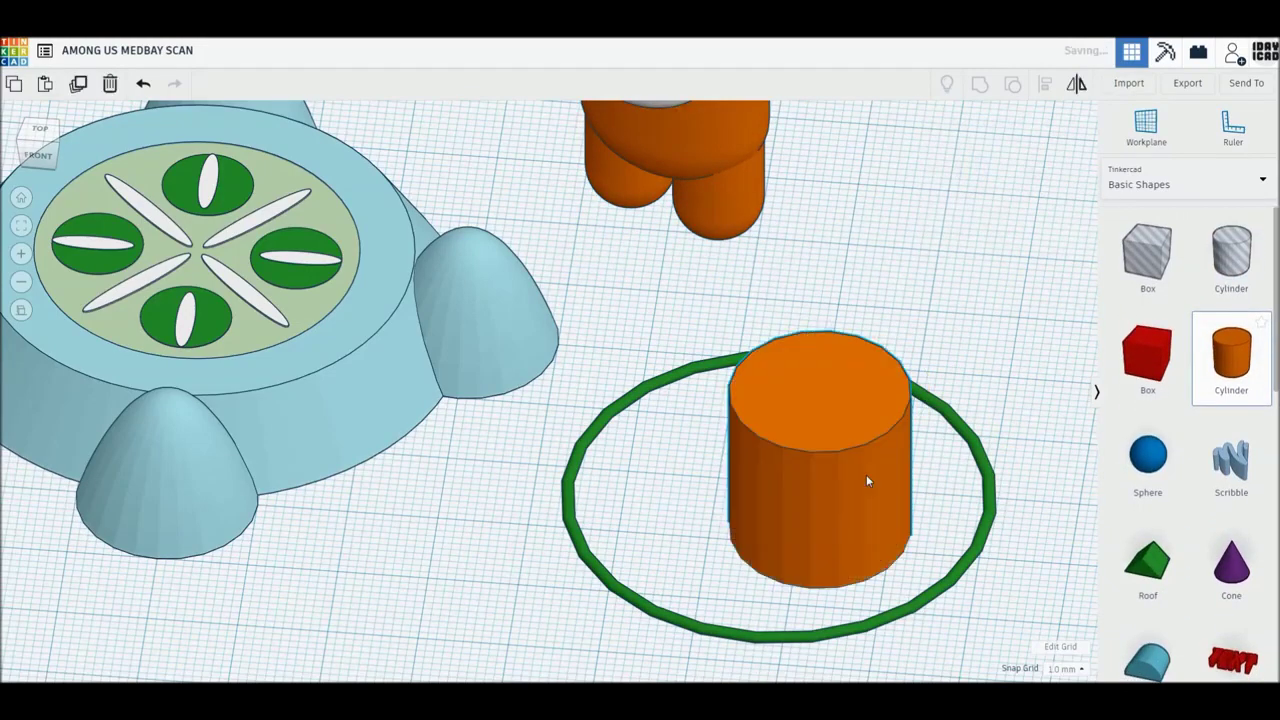
left_click_drag(987, 245, 1089, 254)
left_click_drag(979, 271, 1103, 274)
left_click_drag(983, 310, 1058, 308)
middle_click_drag(926, 385, 862, 372)
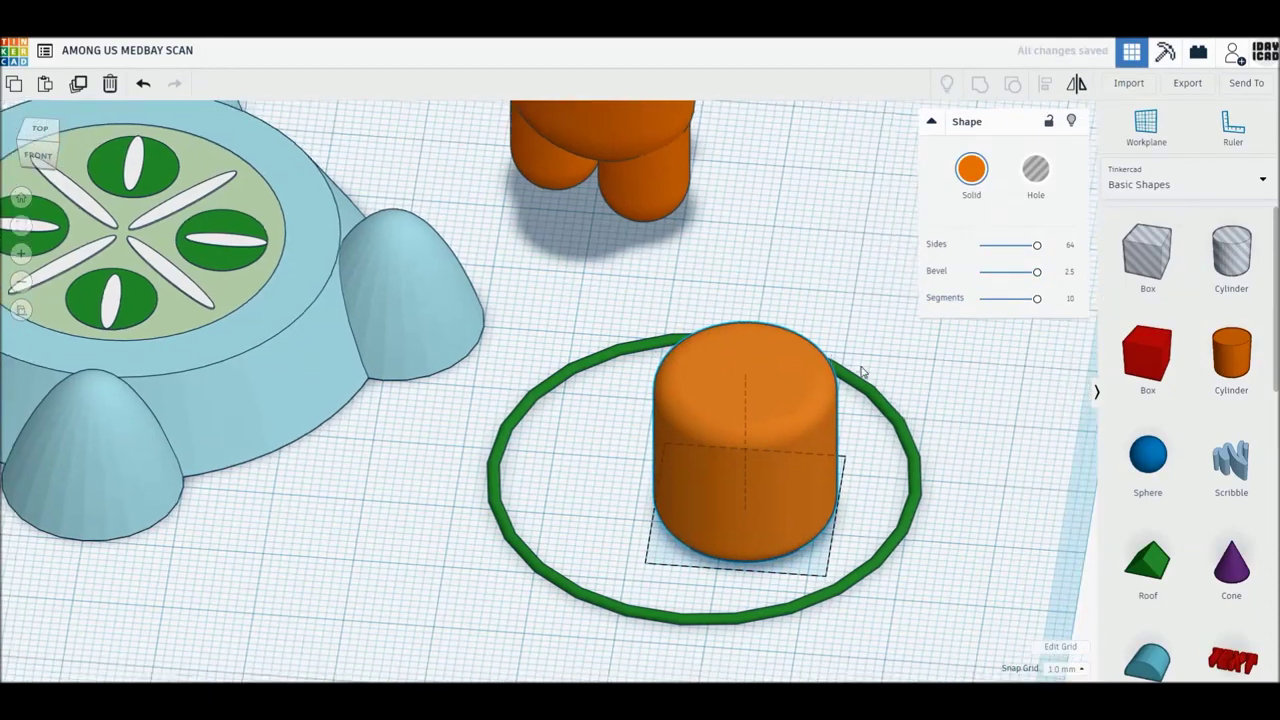
right_click_drag(929, 514, 1026, 491)
middle_click_drag(971, 443, 815, 525)
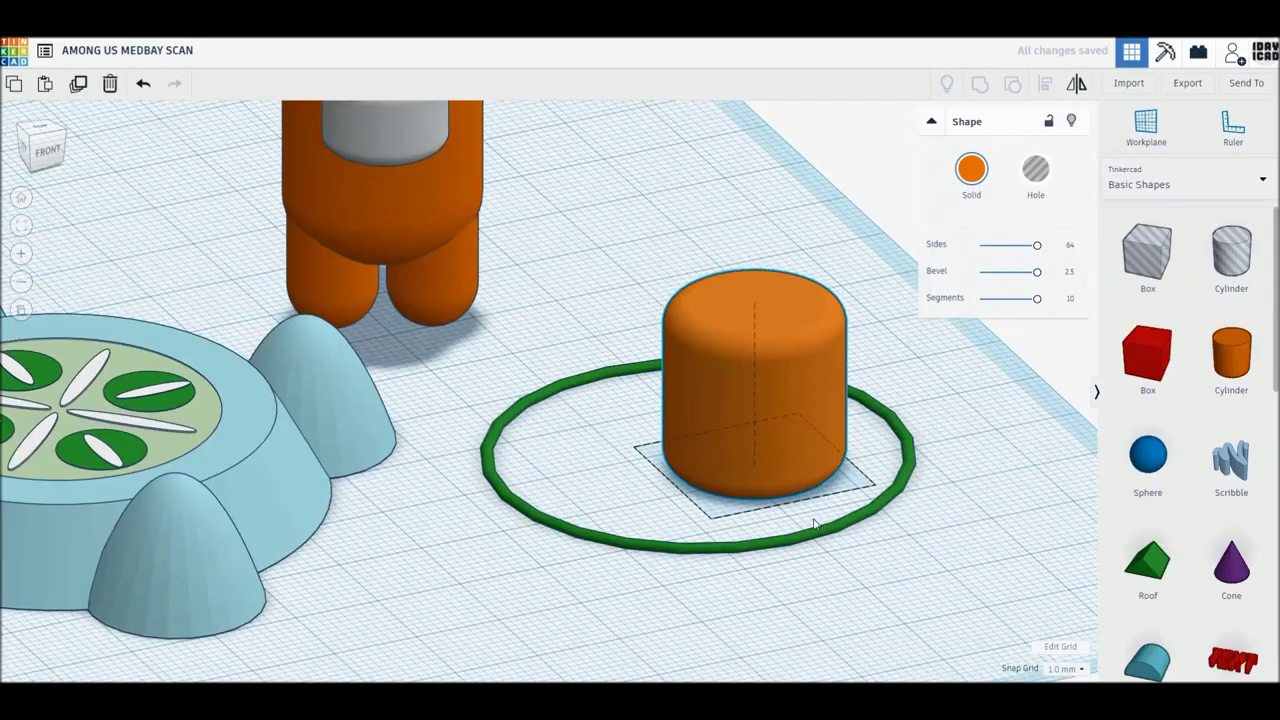
mouse_move(838, 280)
left_mouse_down()
mouse_move(860, 413)
mouse_move(839, 296)
left_mouse_up()
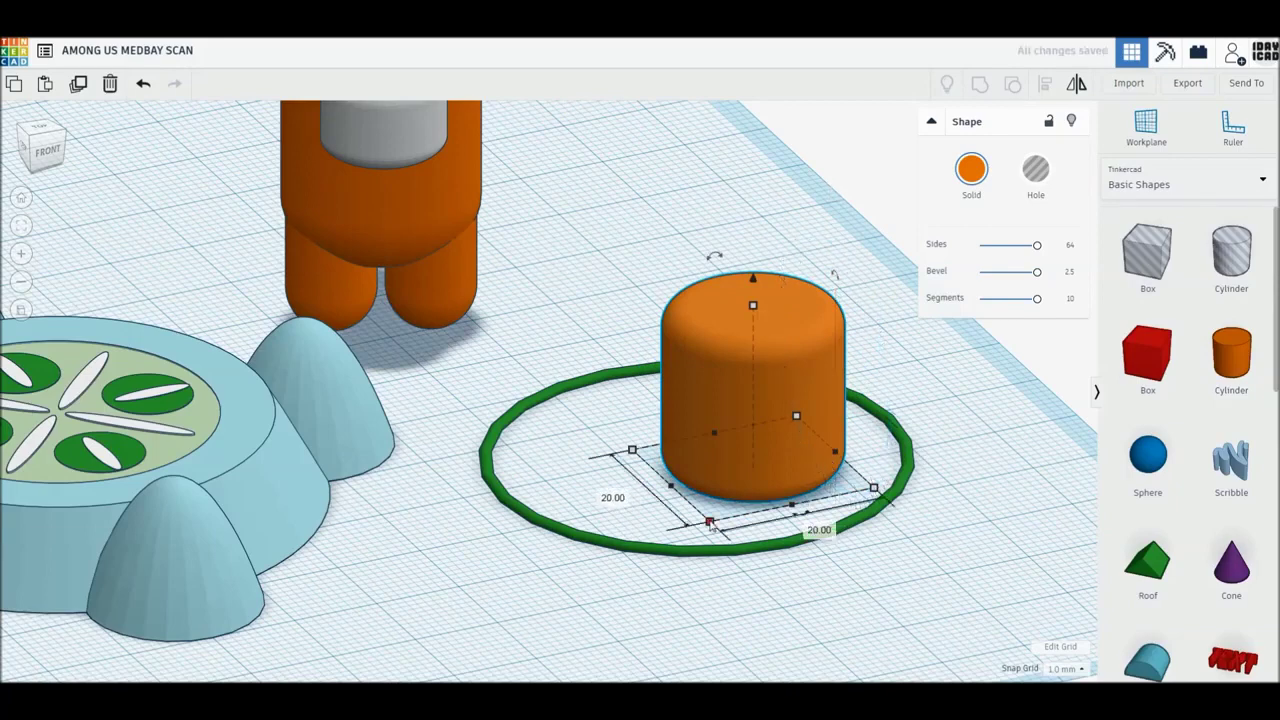
Size the cylinder to 1 × 1 mm and rotate it 90° to lie flat as a rod.
left_click(614, 498)
type("1")
key("Return")
left_click(750, 462)
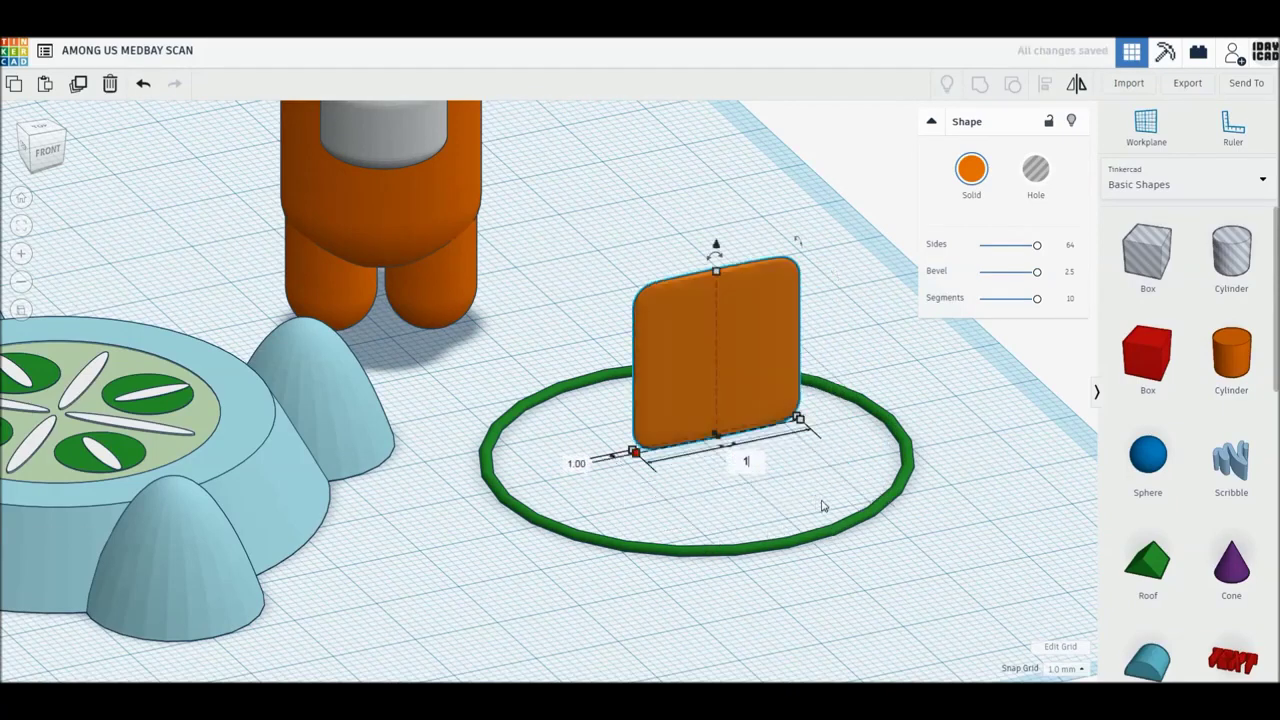
key("Return")
left_click_drag(812, 290, 816, 356)
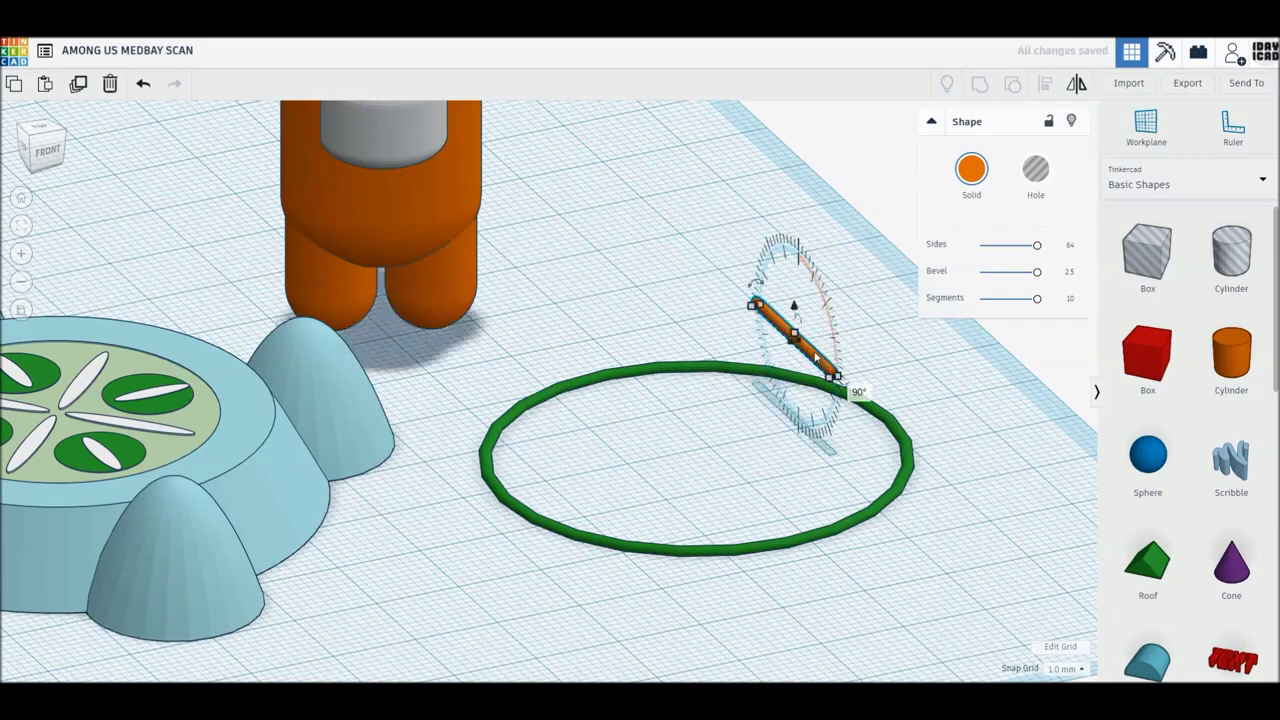
left_click_drag(971, 543, 776, 405)
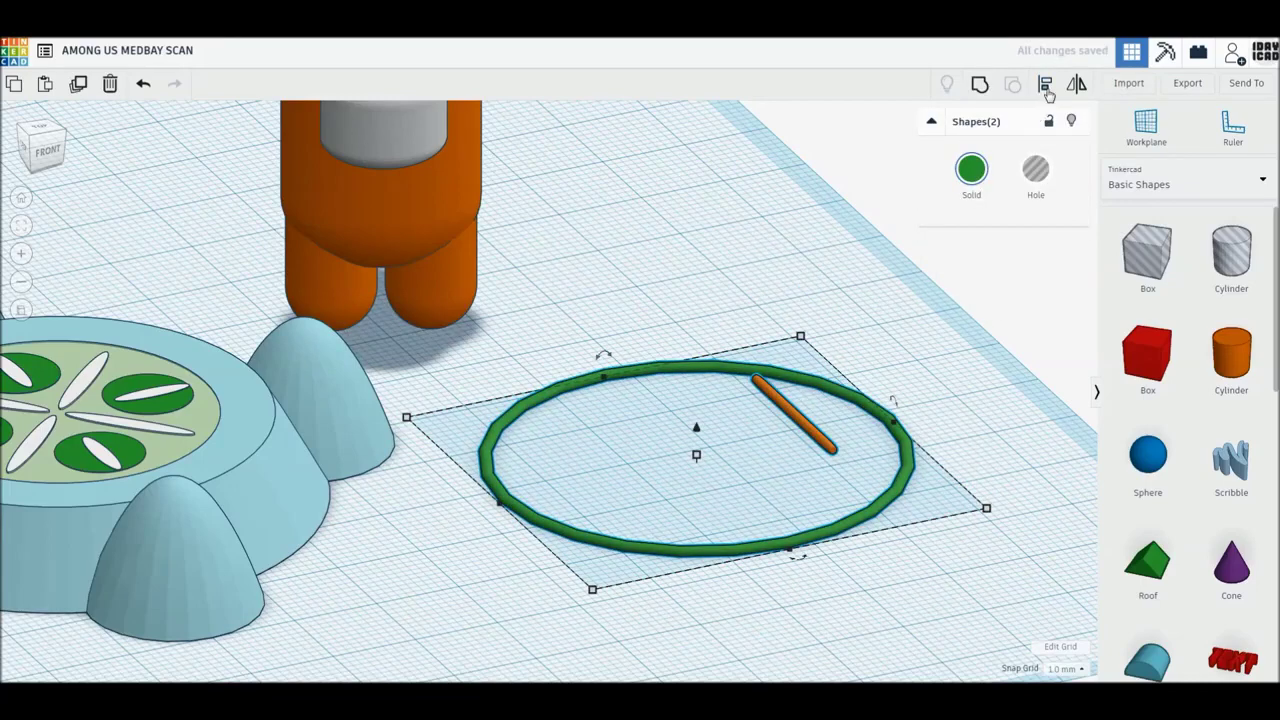
Set the orange rod's length to 40 mm.
left_click(918, 442)
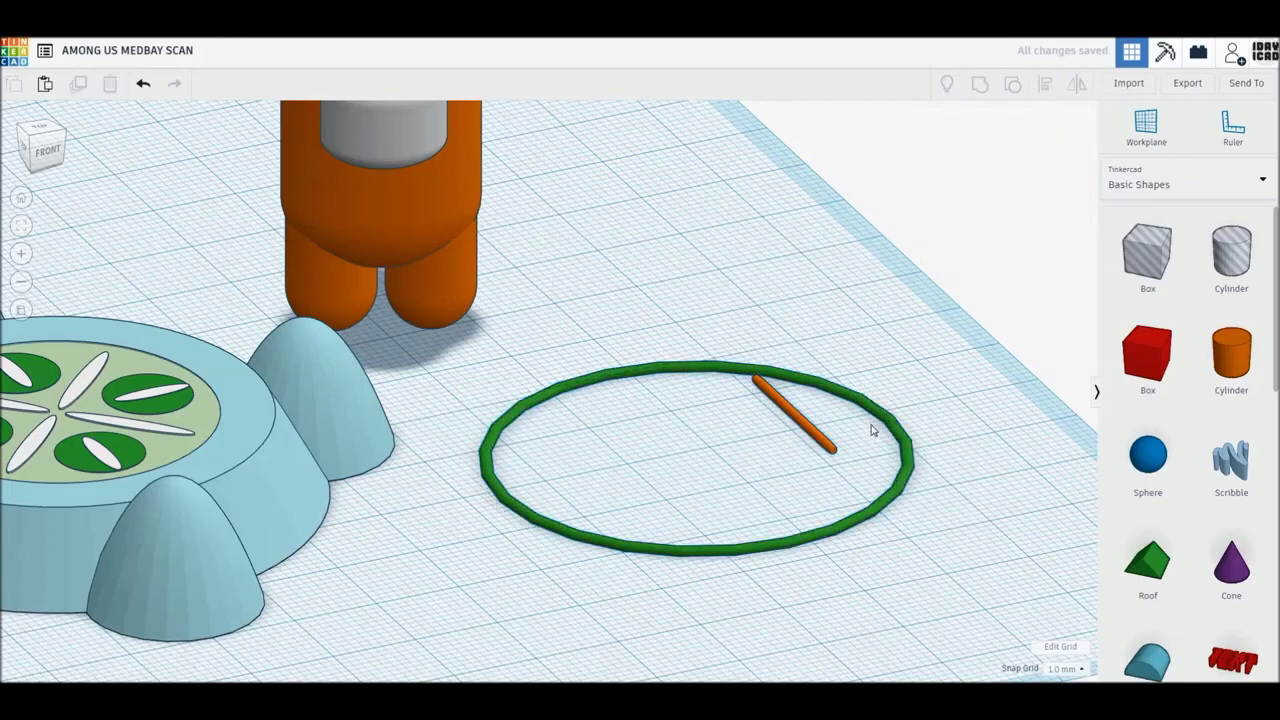
left_click(822, 444)
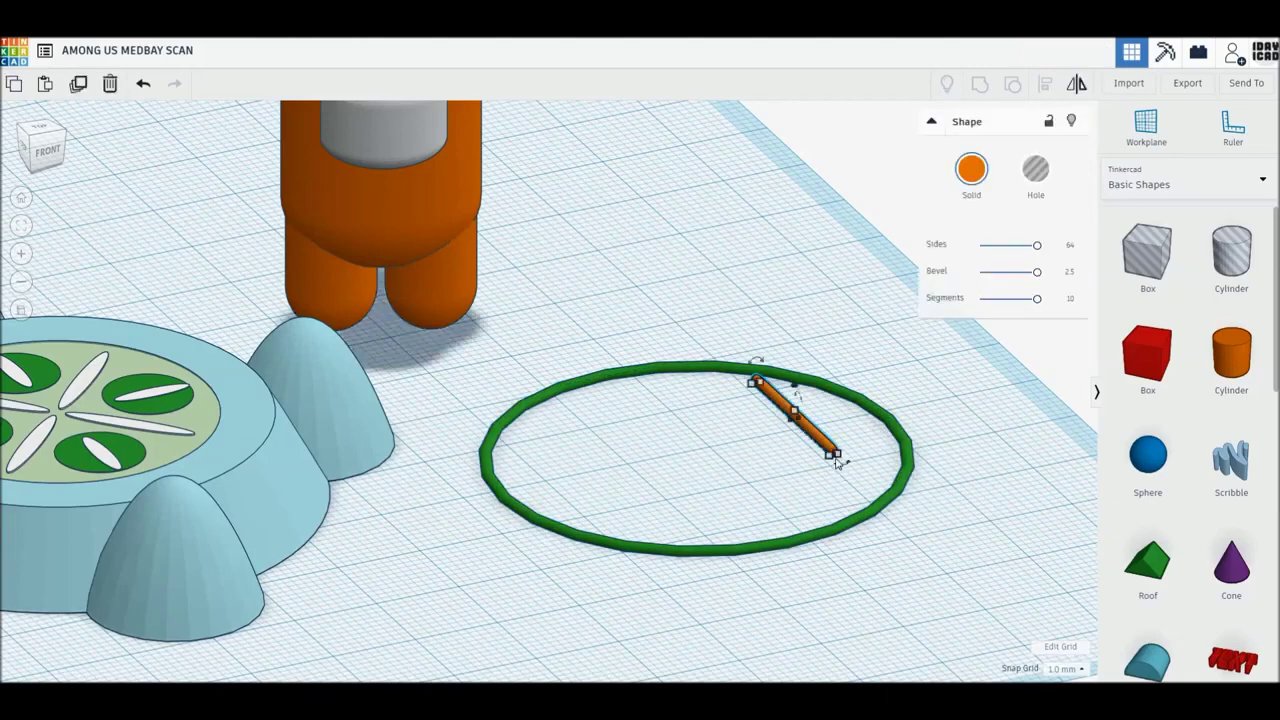
mouse_move(832, 454)
left_click(746, 435)
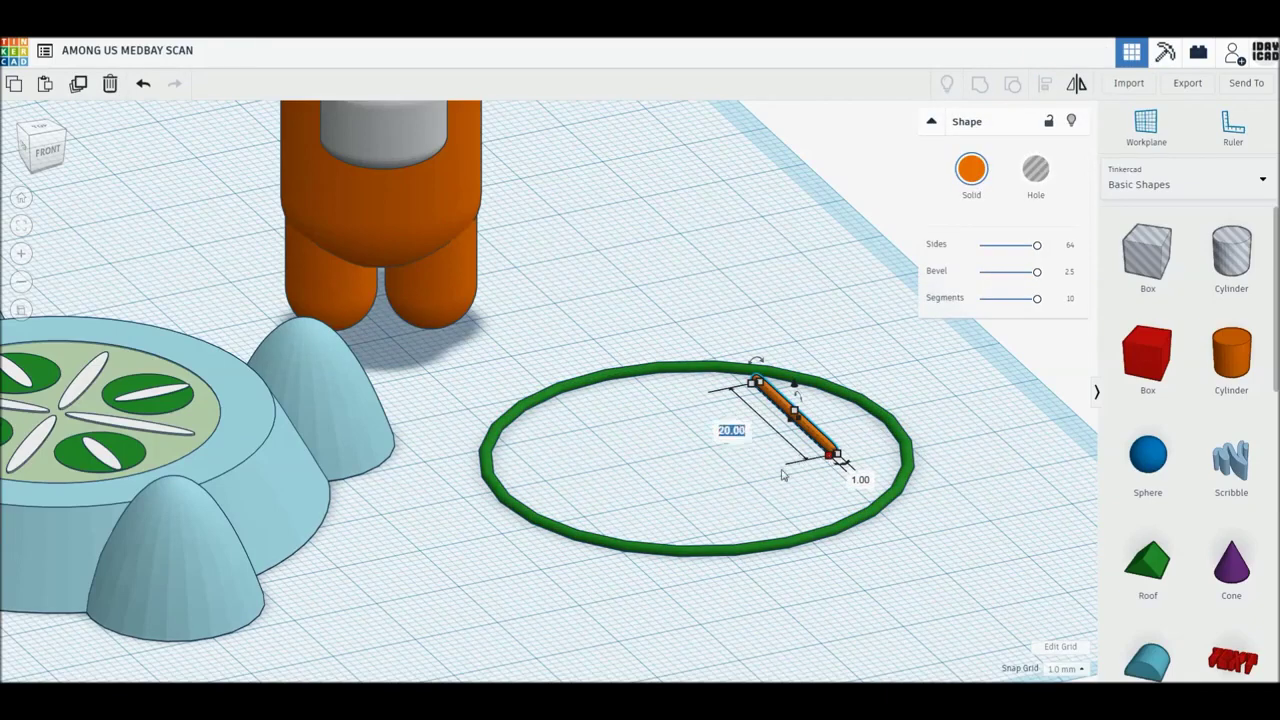
type("0")
key("Return")
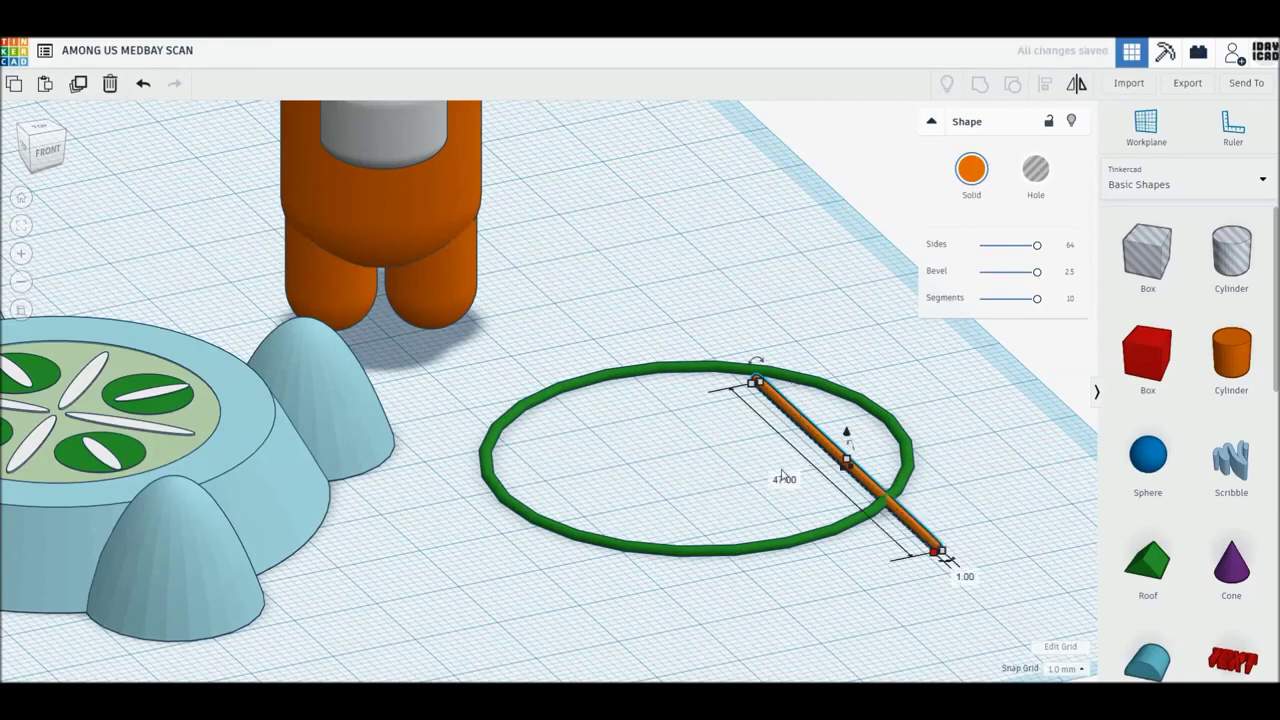
Align the rod to the centre of the green ring.
left_click_drag(985, 563, 771, 457)
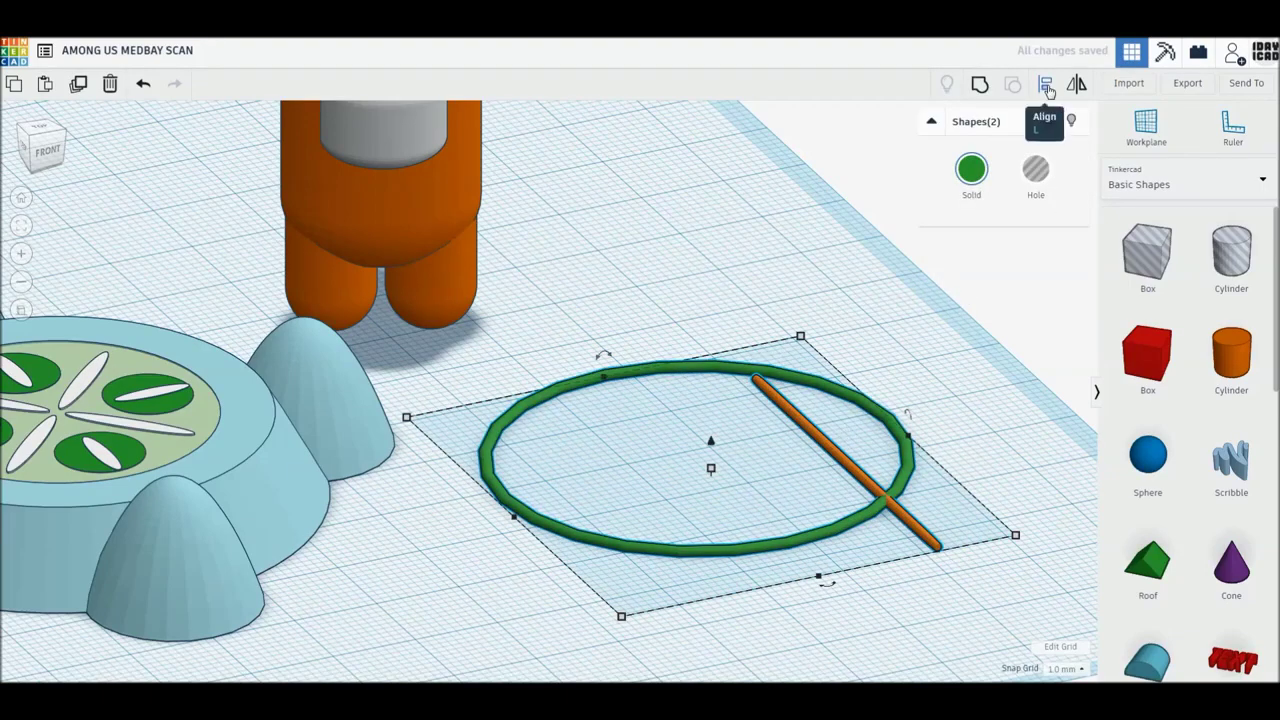
left_click(1038, 120)
left_click(825, 582)
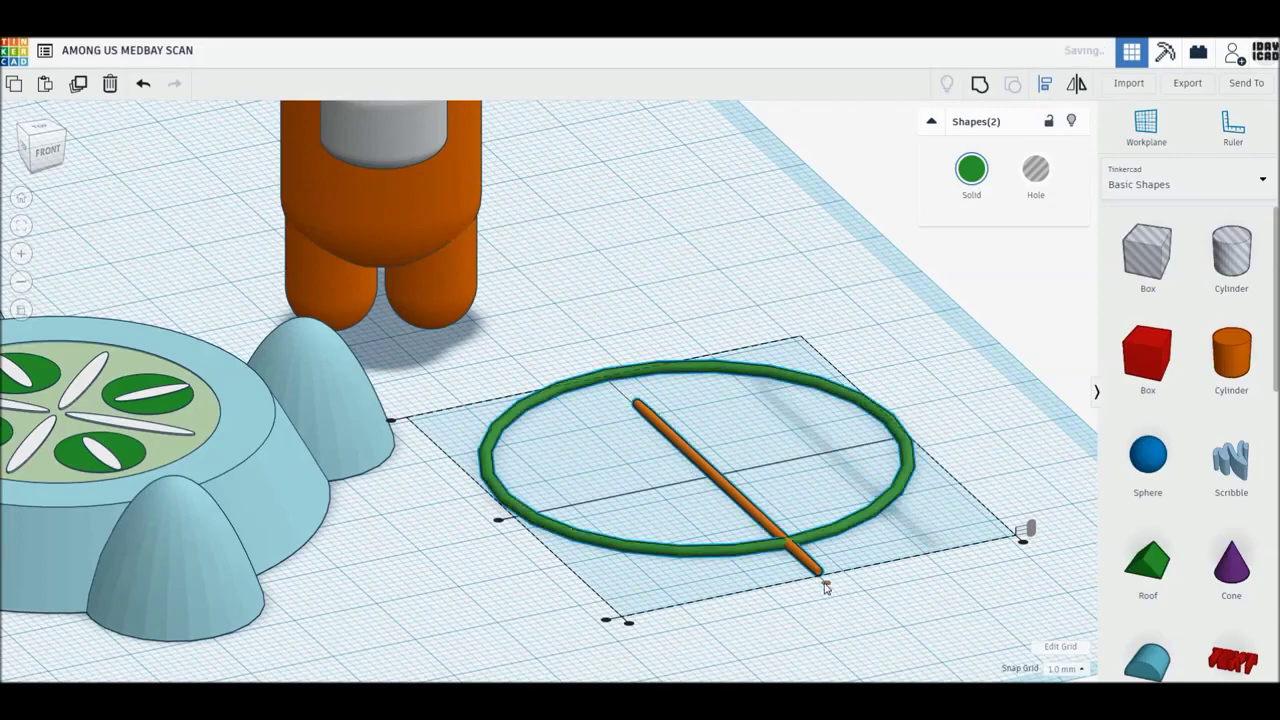
left_click(498, 520)
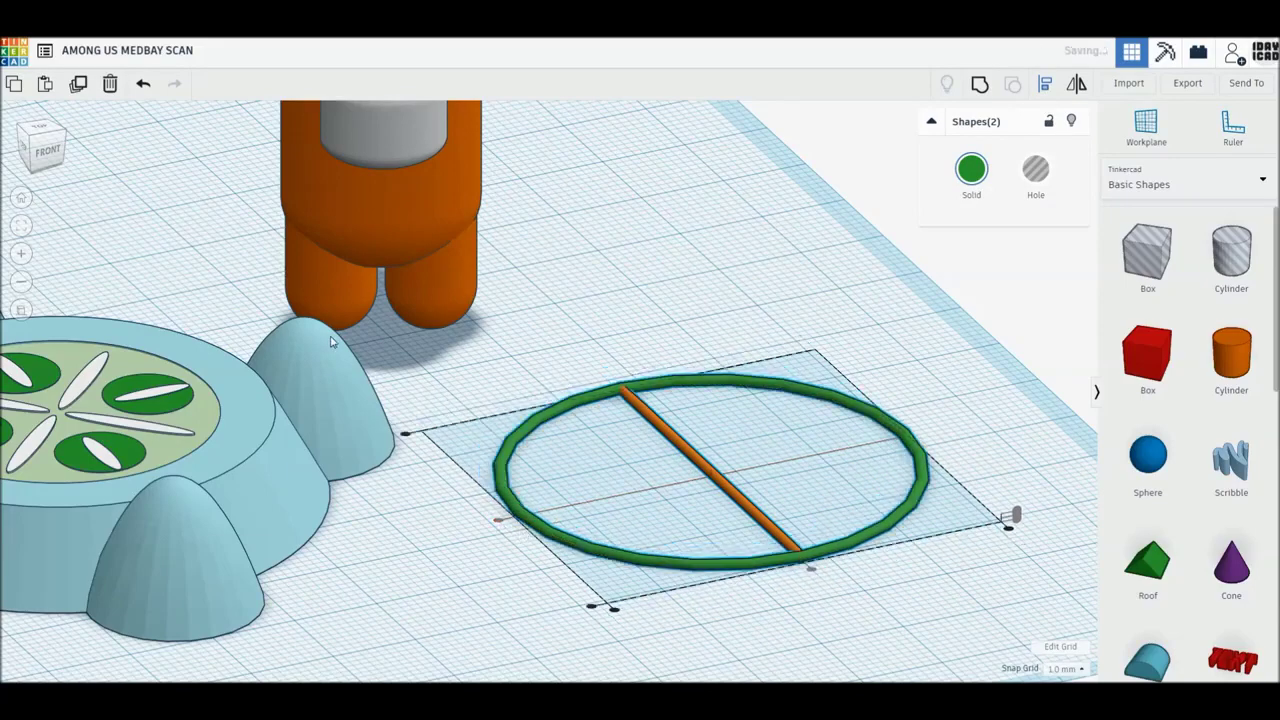
From the top view, nudge the ring and rod up and left with the arrow keys.
left_click(35, 130)
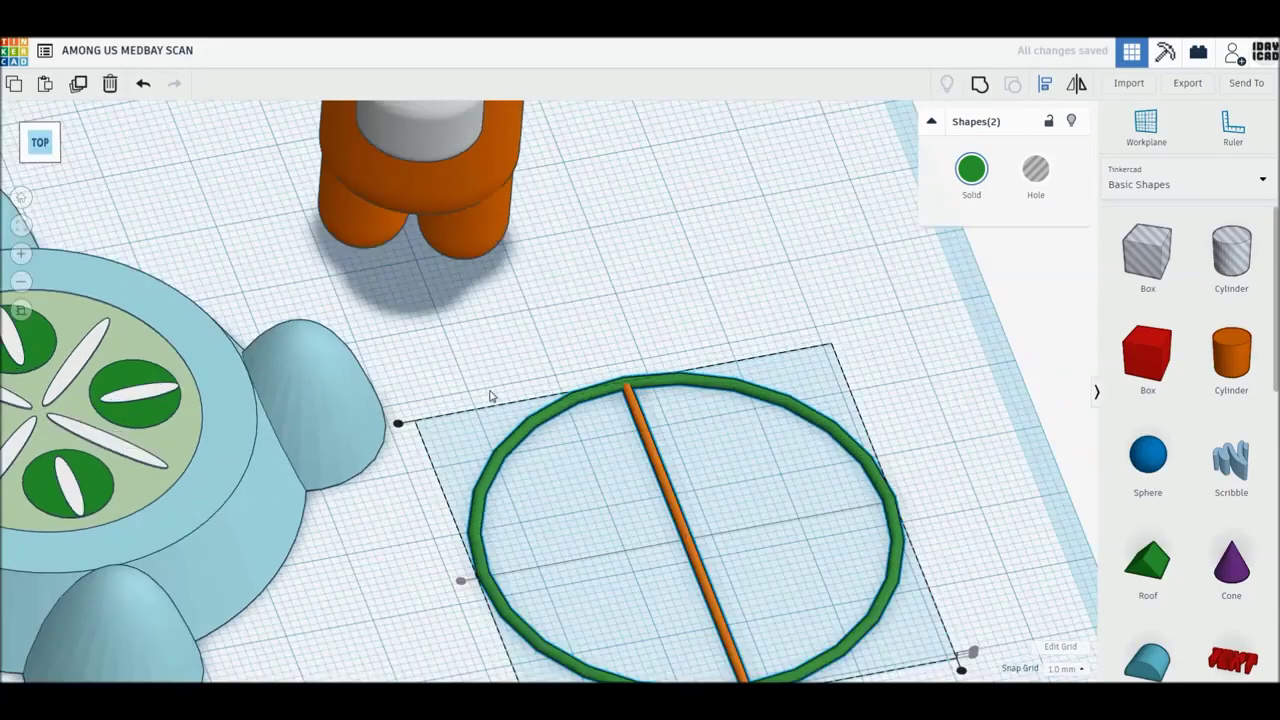
middle_click_drag(748, 514, 725, 414)
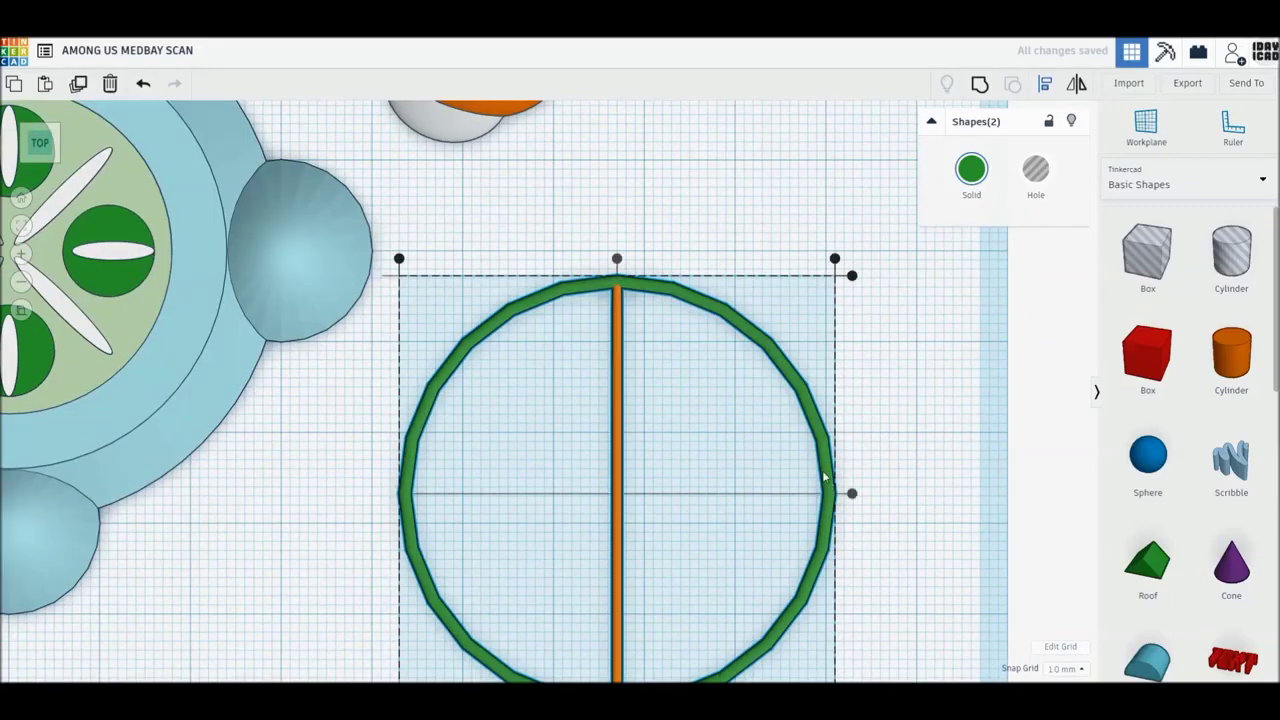
left_click(895, 455)
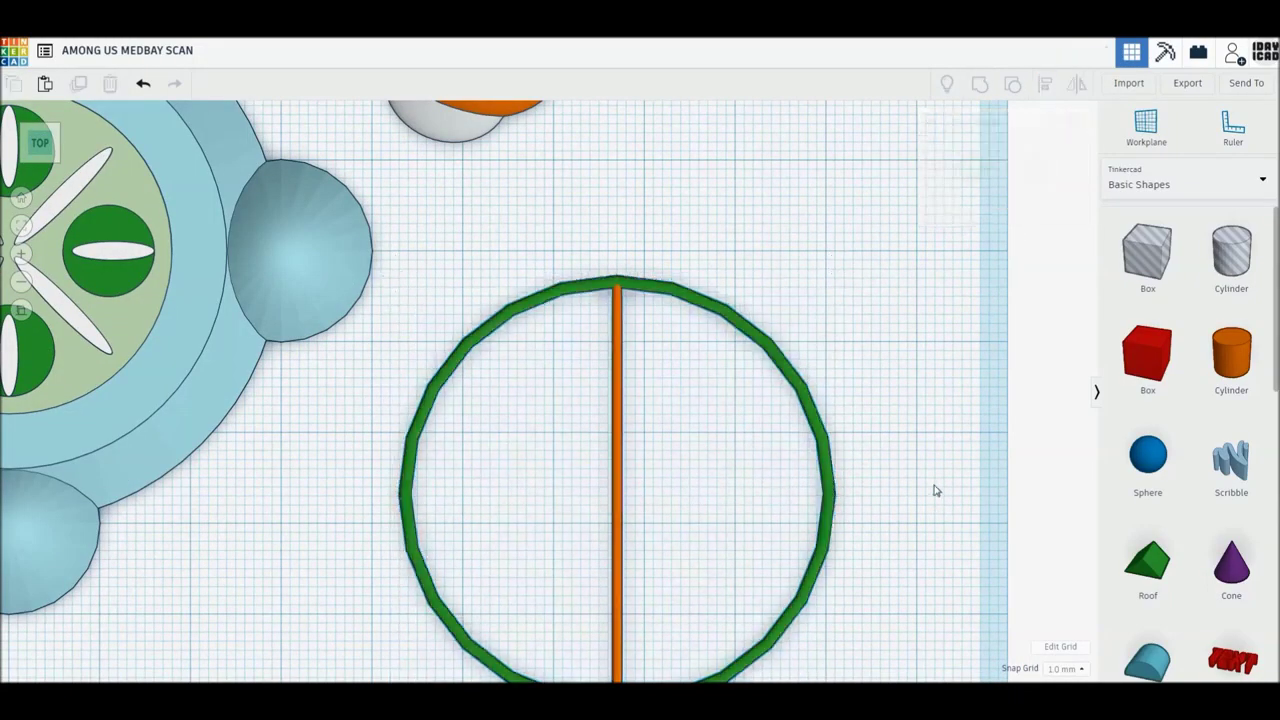
middle_click_drag(934, 500, 929, 477)
left_click_drag(697, 462, 631, 431)
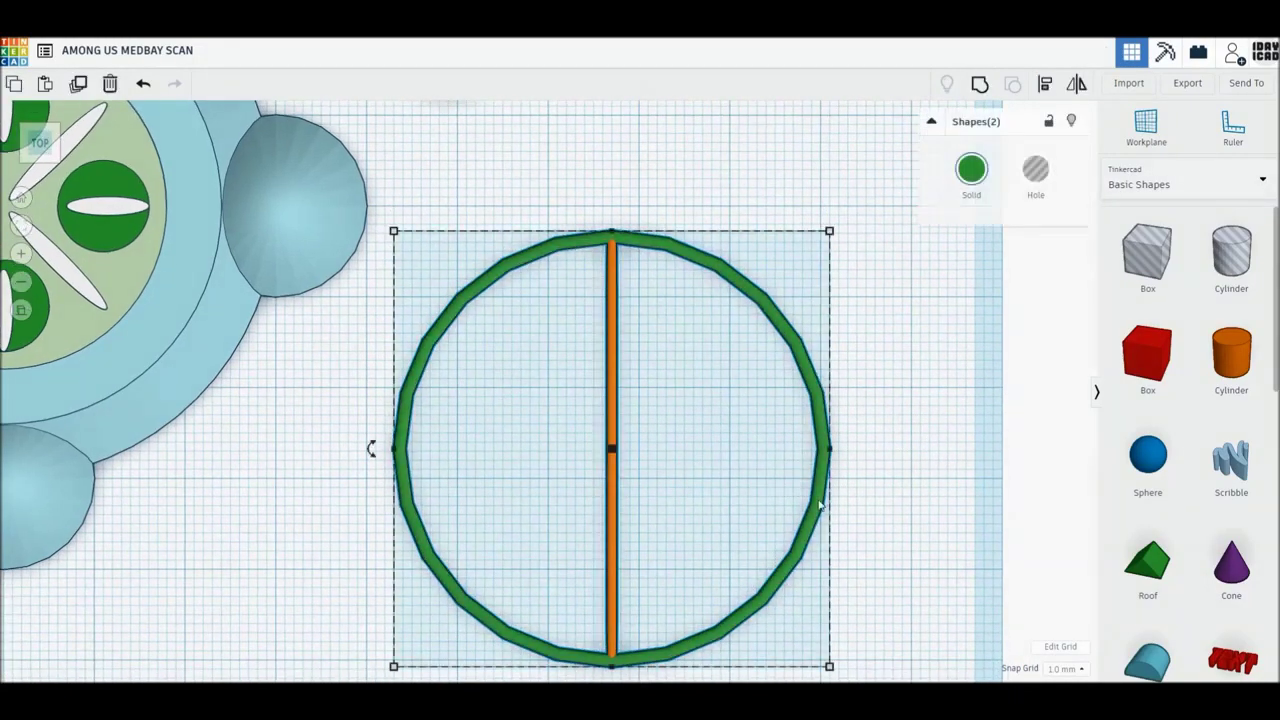
key("Left")
key("Up")
key("Up")
key("Up")
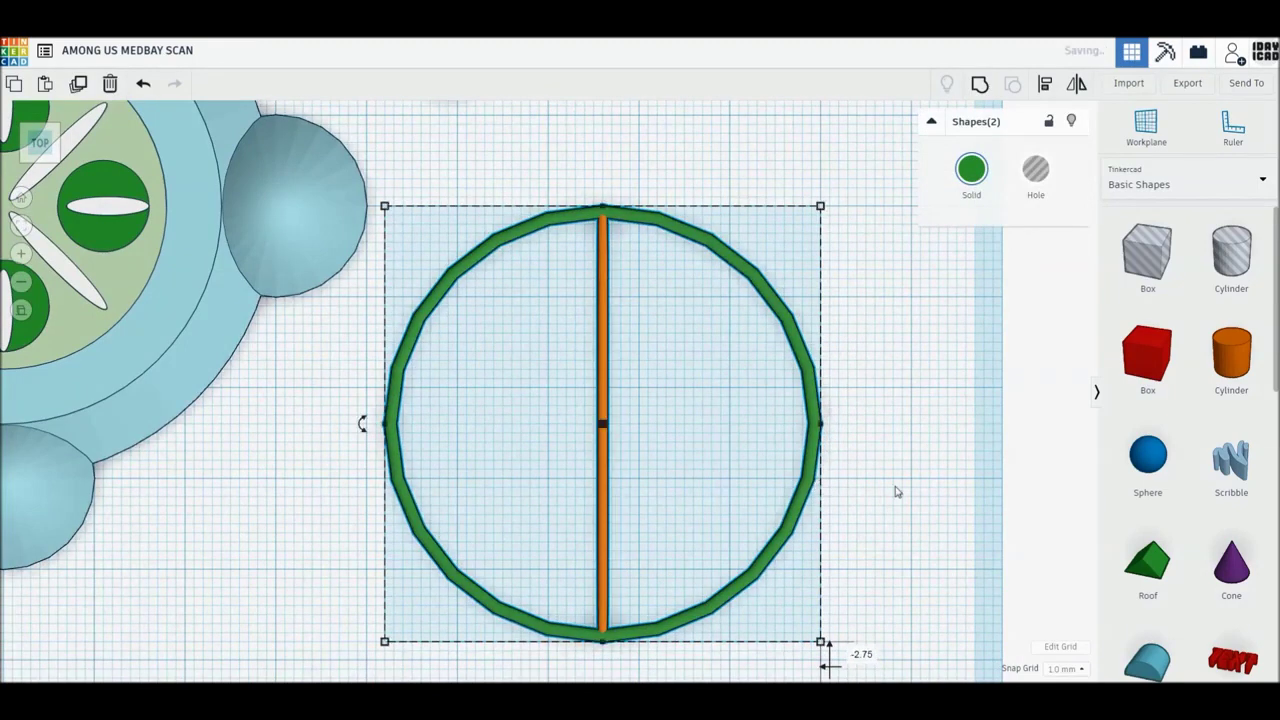
left_click(896, 491)
left_click(604, 454)
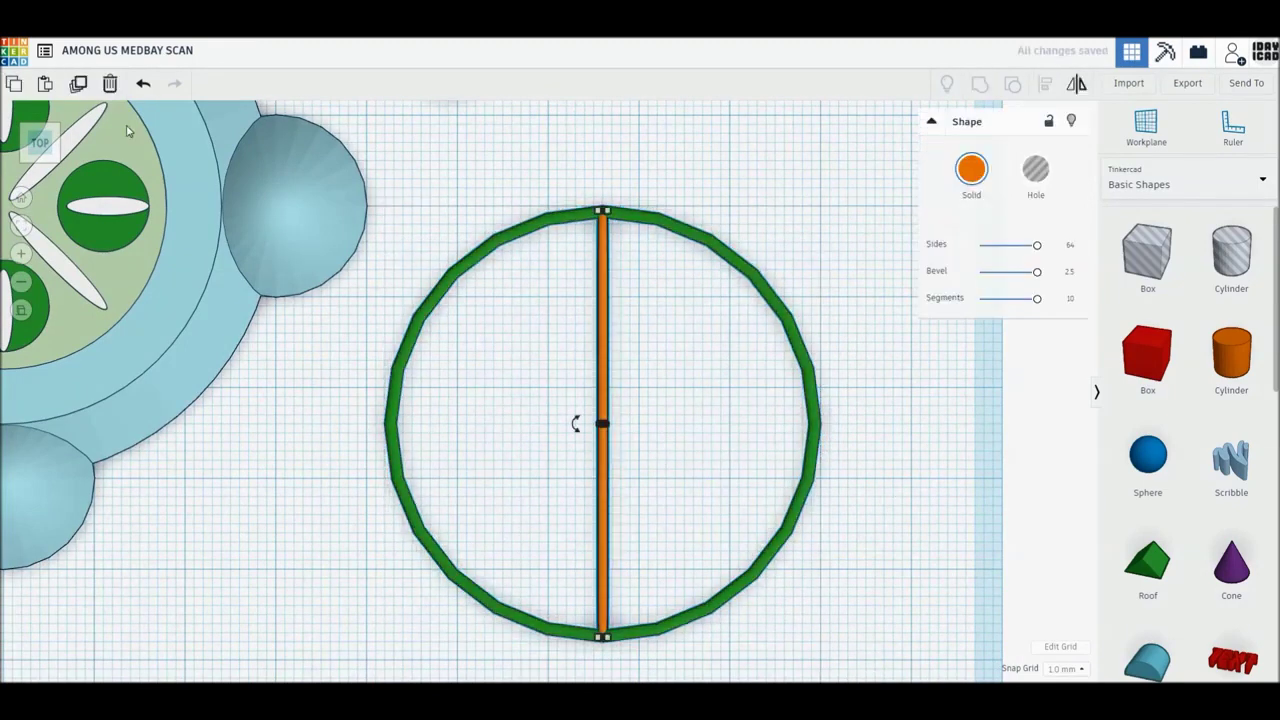
Duplicate the orange bar into six evenly spaced parallel bars across the ring's right half.
left_click(77, 87)
key("Right")
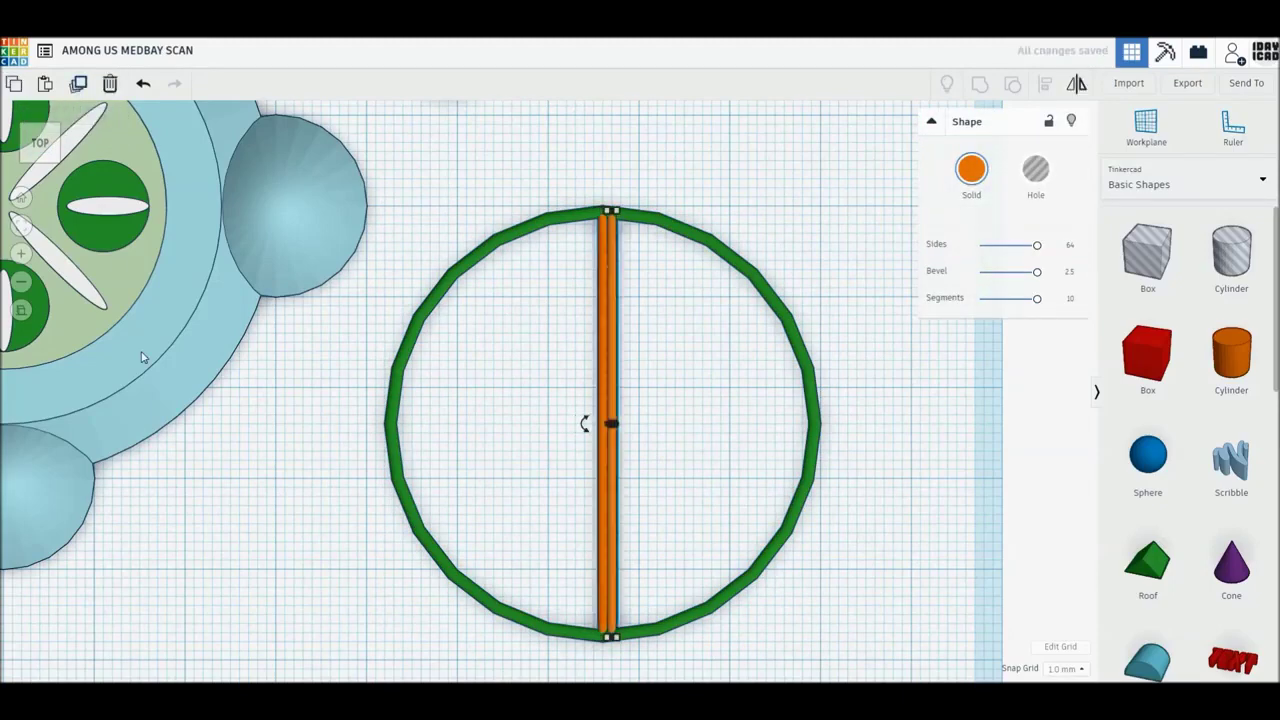
key("Right")
key("Right")
key("Right")
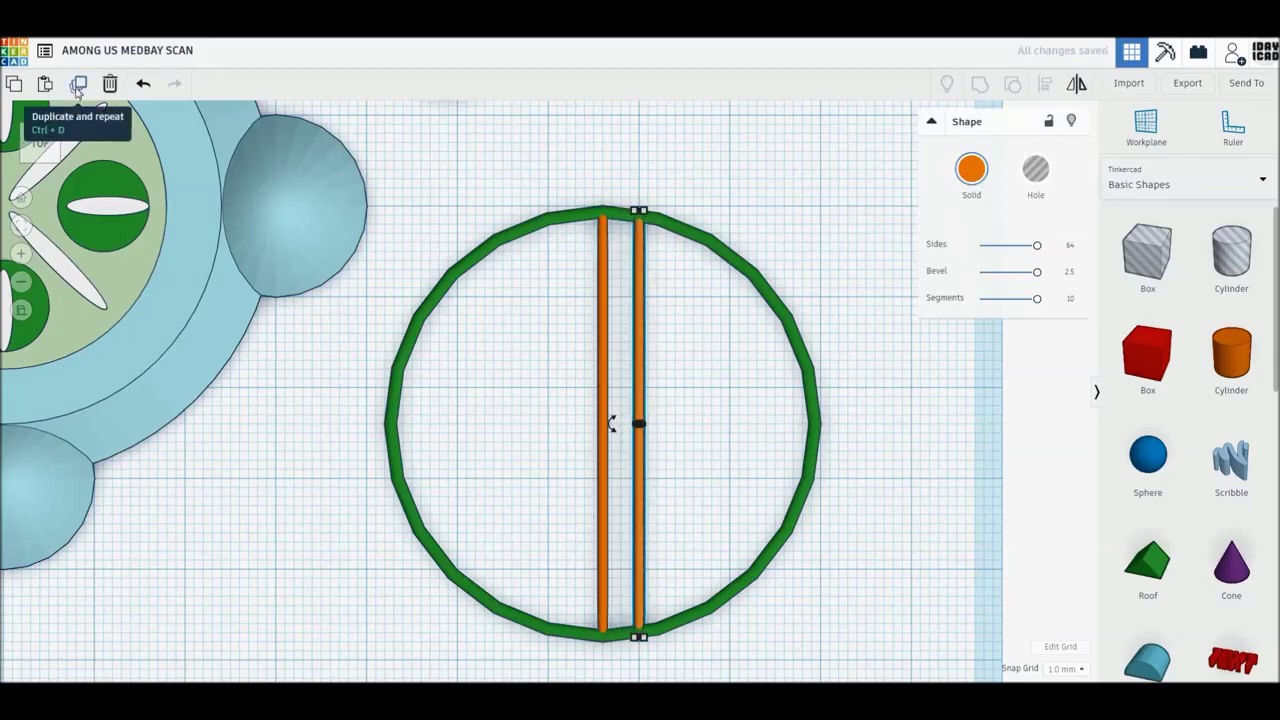
left_click(78, 88)
left_click(78, 88)
left_click(78, 88)
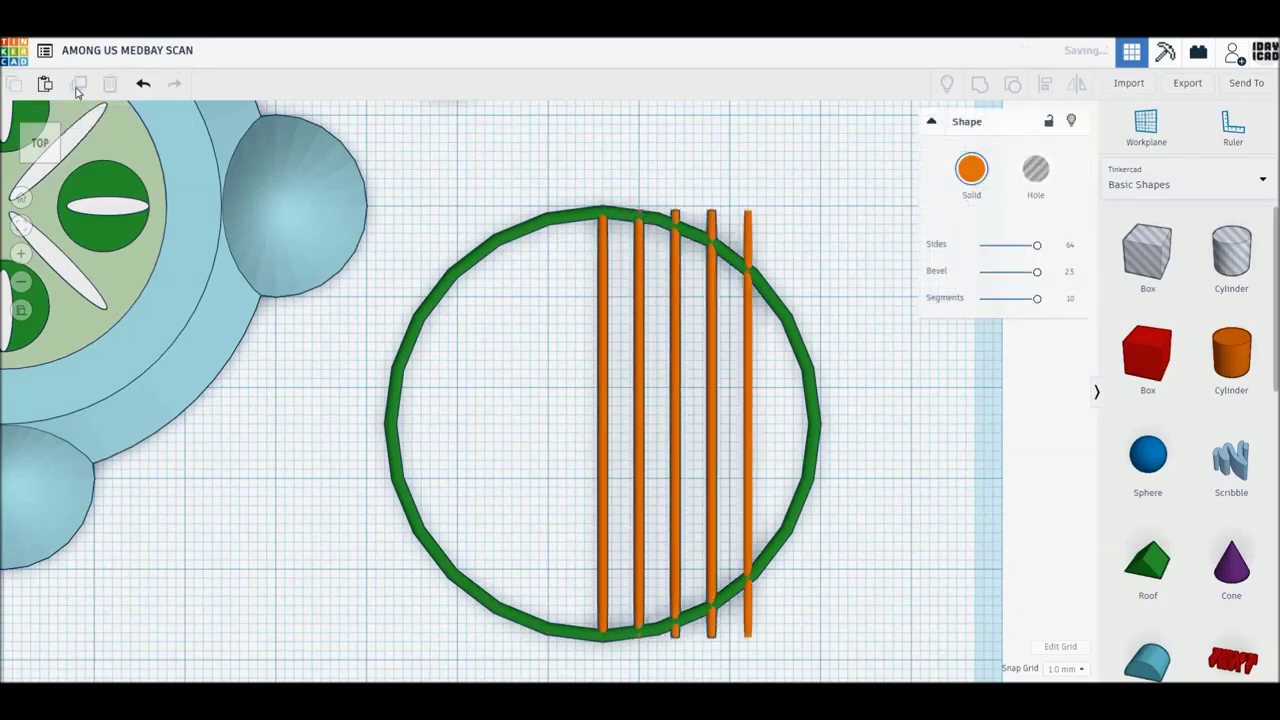
left_click(78, 88)
Trim the second and third bars so their ends meet the green ring.
middle_click_drag(511, 394, 432, 412)
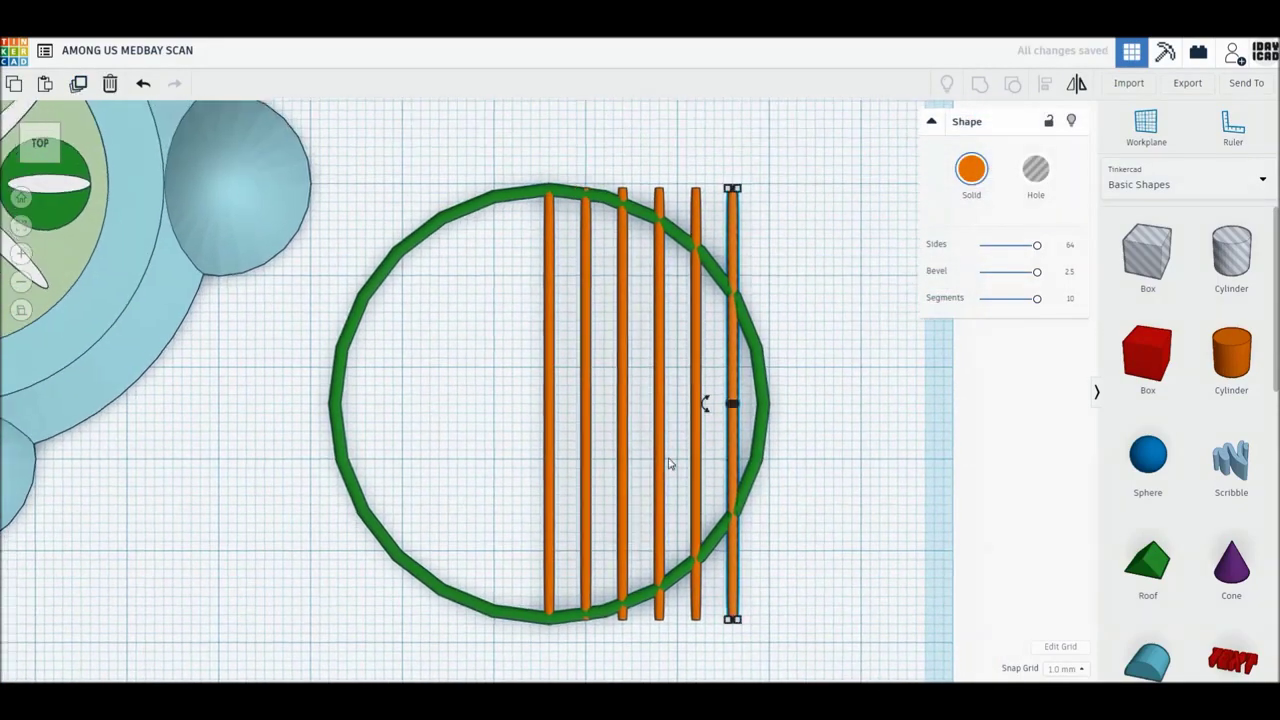
scroll(671, 463, "up", 2)
scroll(728, 480, "up", 1)
middle_click_drag(788, 502, 754, 491)
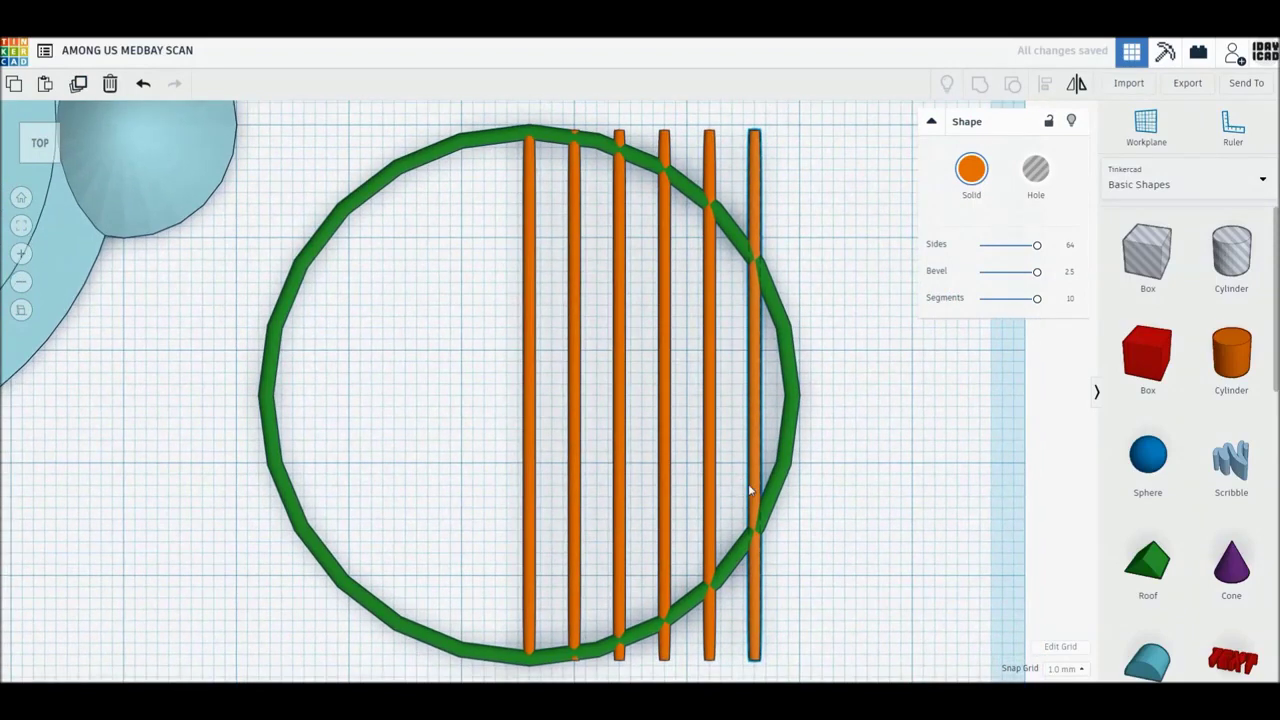
left_click(573, 291)
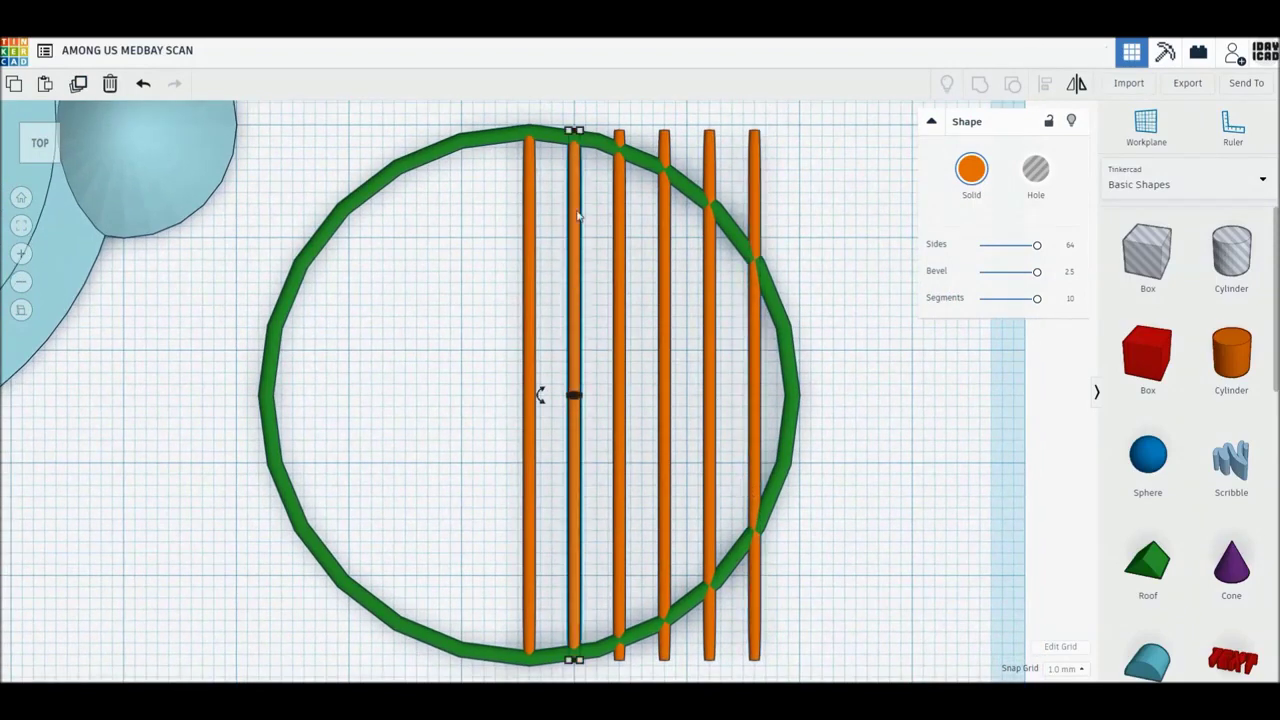
mouse_move(574, 136)
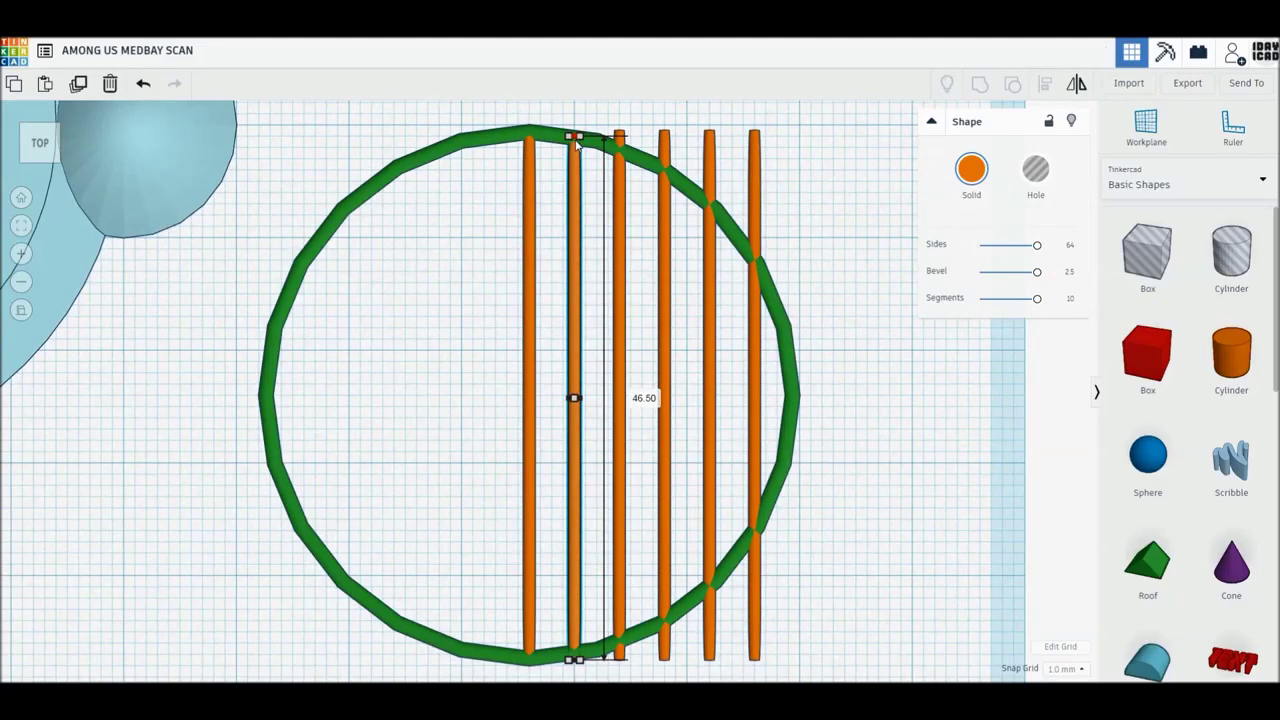
left_click_drag(577, 143, 578, 149)
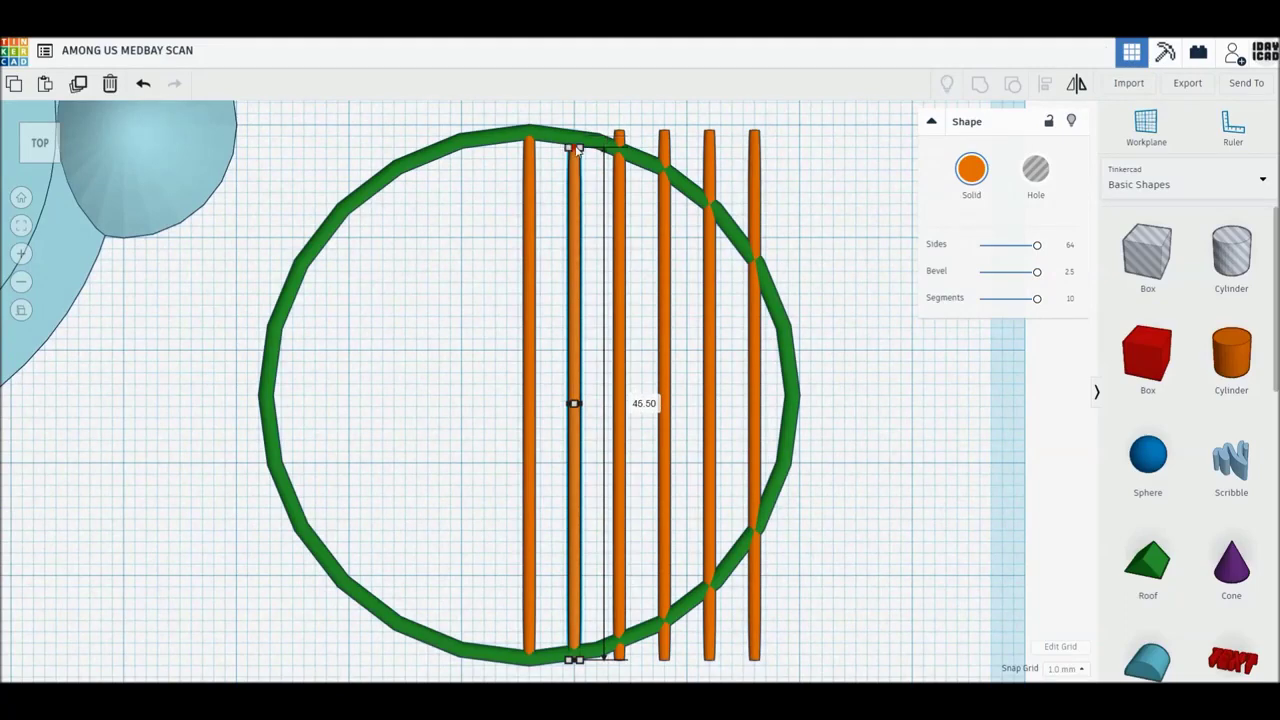
left_click(619, 137)
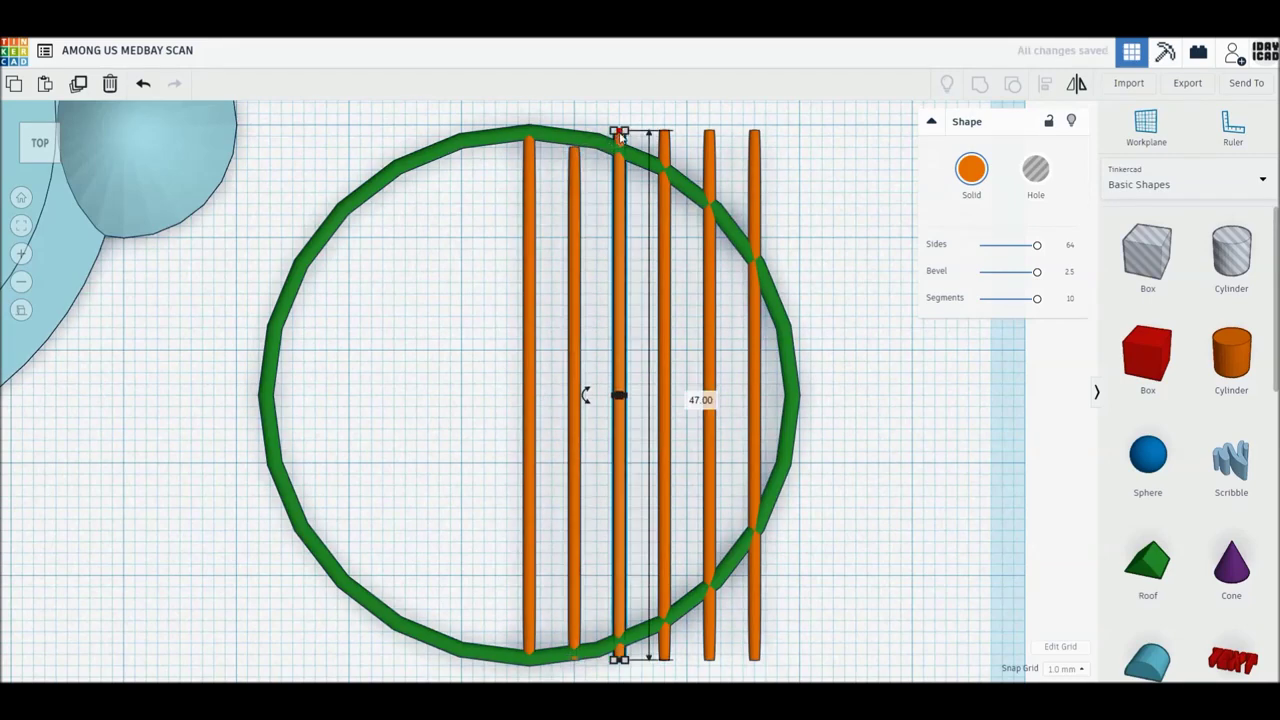
left_click_drag(619, 131, 619, 147)
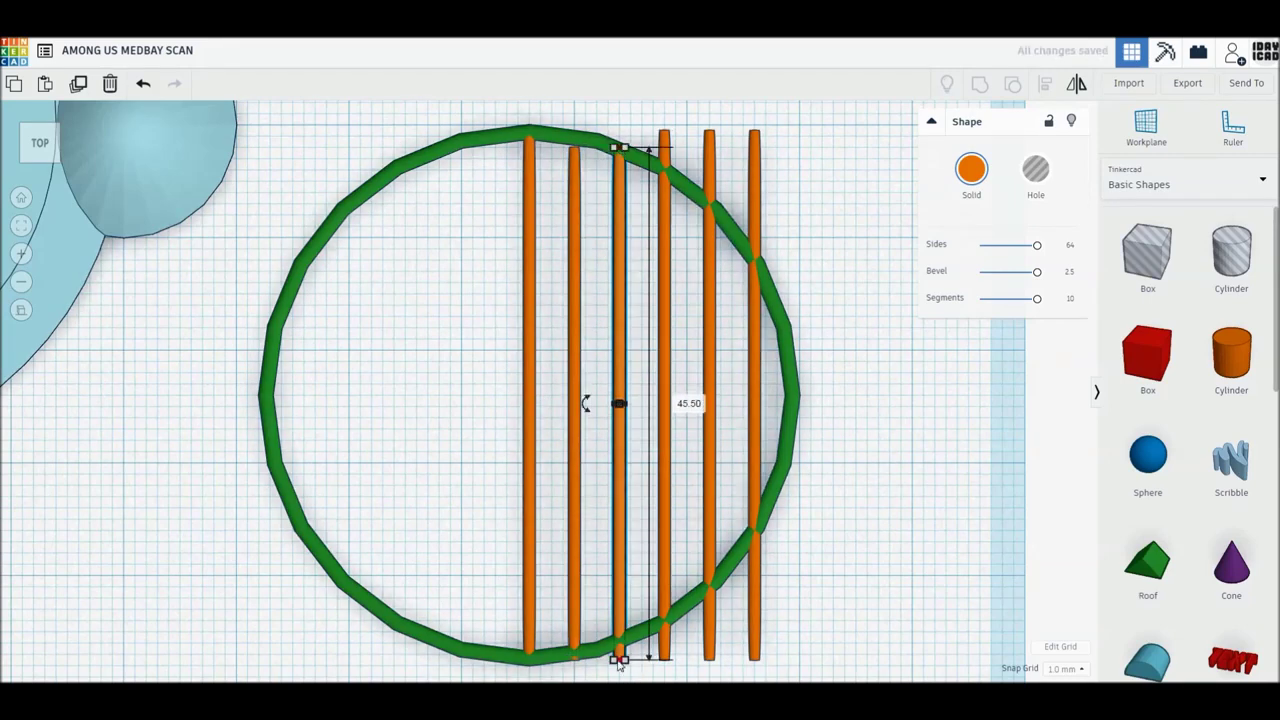
left_click_drag(620, 660, 620, 643)
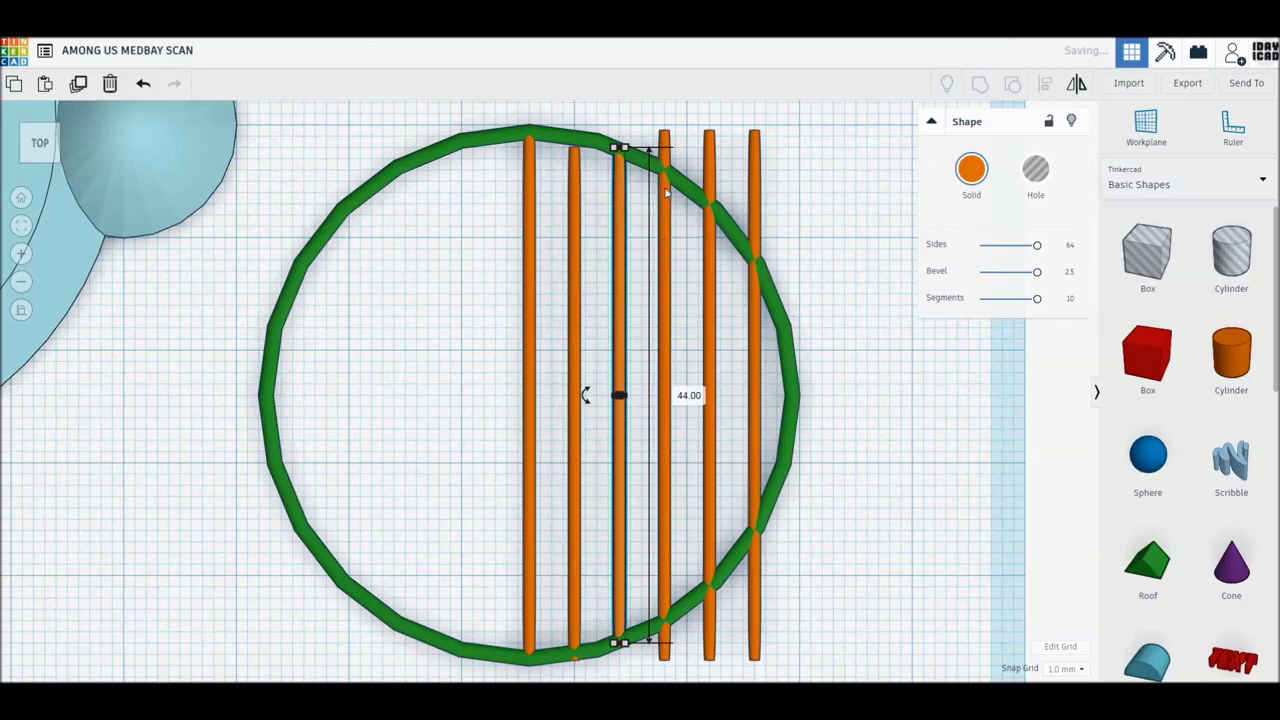
Trim the fourth, fifth and 24 mm outermost bars to the ring, then select ring and bars.
left_click(666, 193)
left_click_drag(664, 131, 664, 170)
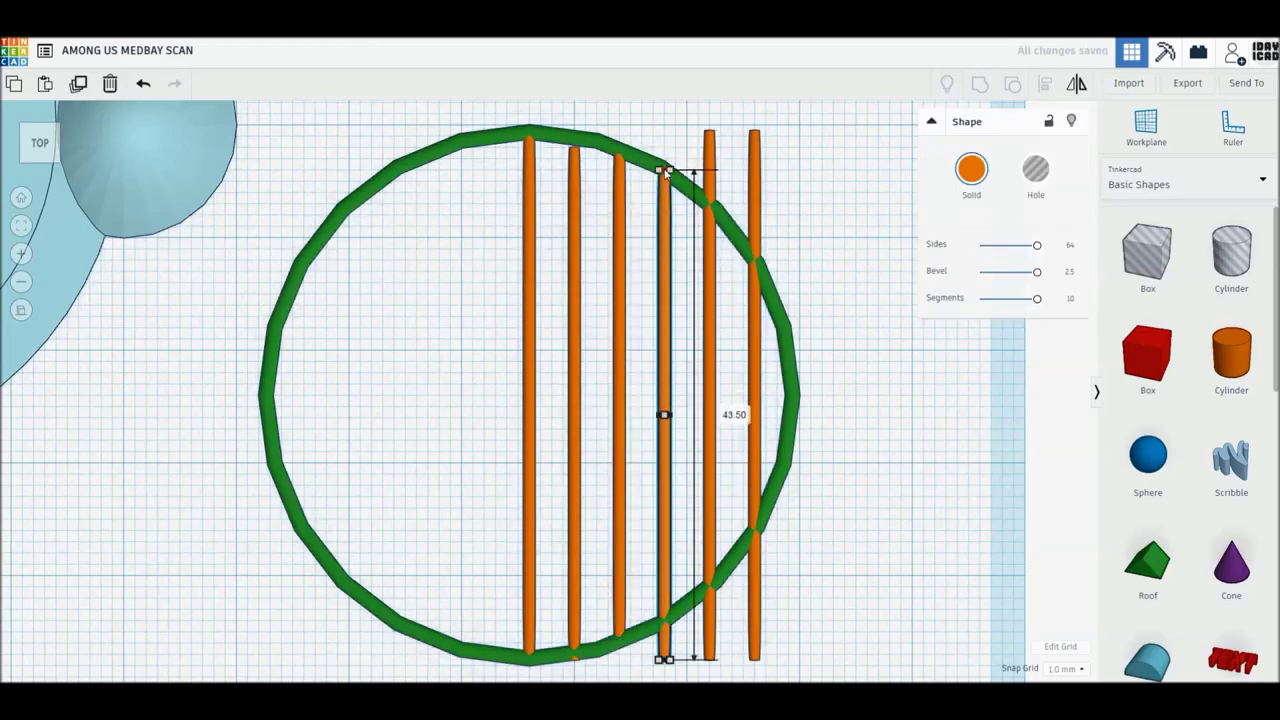
left_click_drag(664, 660, 668, 623)
left_click(710, 656)
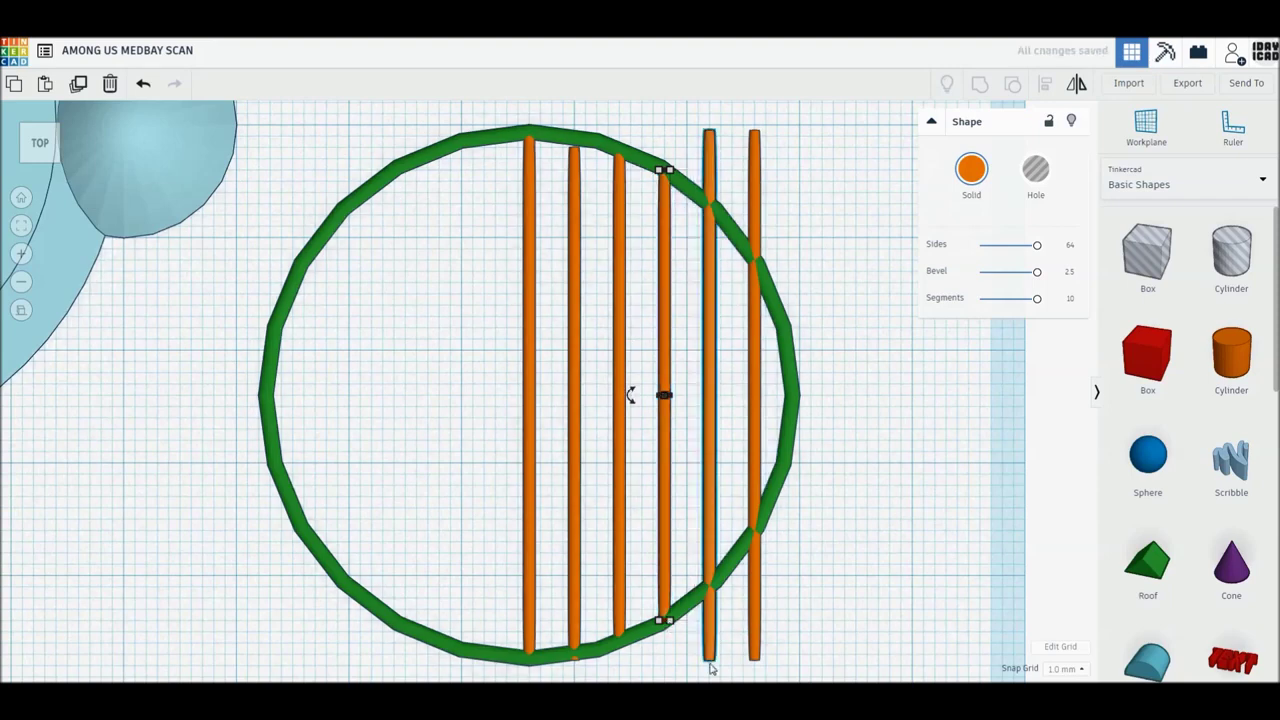
left_click_drag(709, 658, 709, 586)
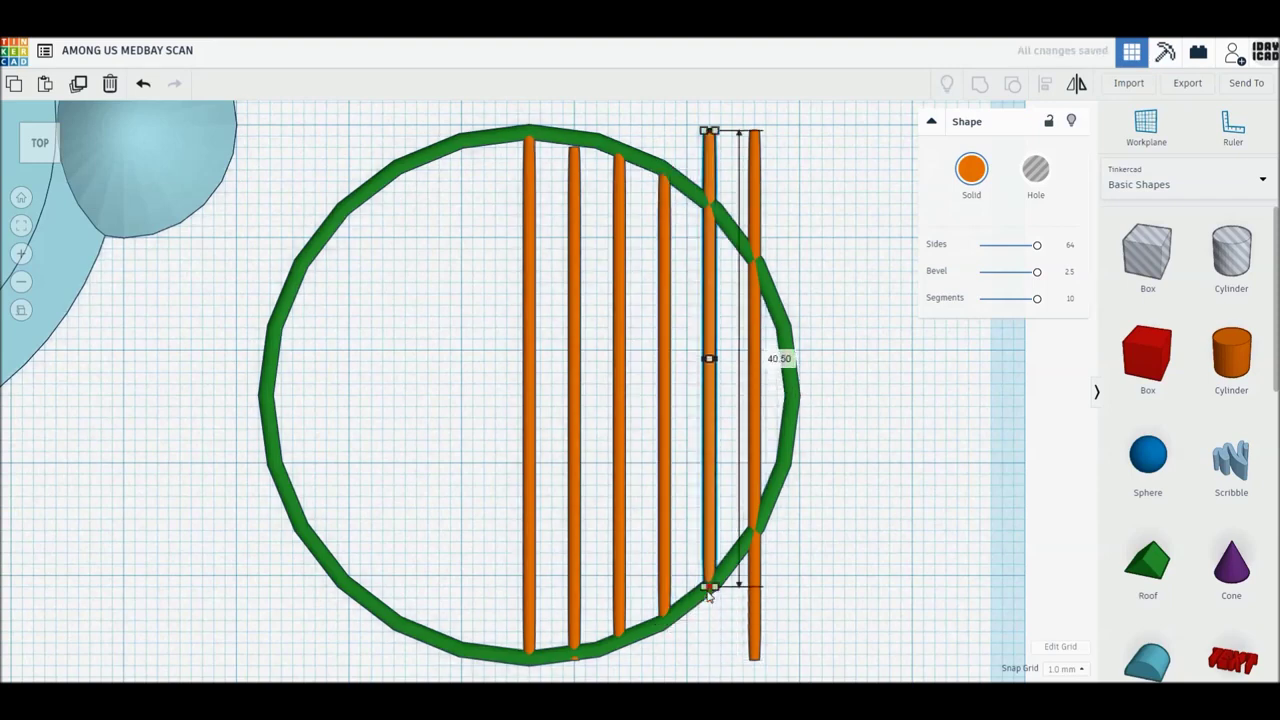
left_click_drag(709, 133, 709, 204)
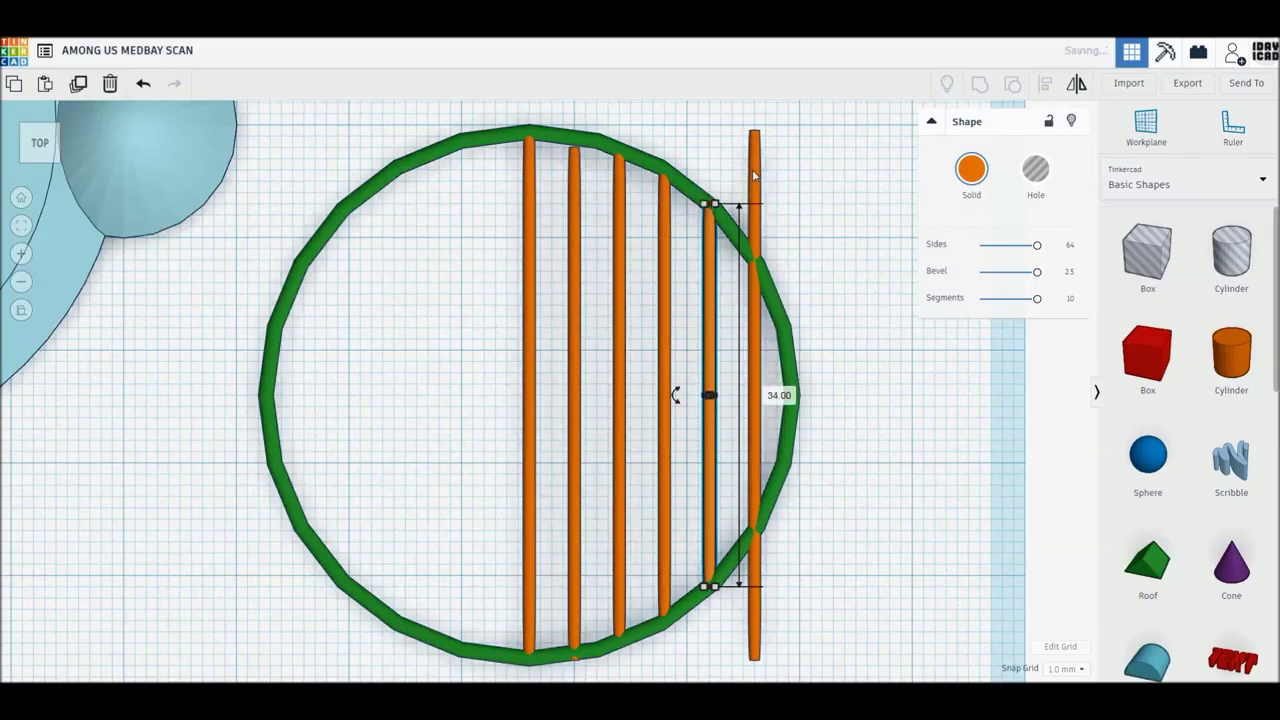
left_click(755, 236)
left_click_drag(754, 181, 755, 261)
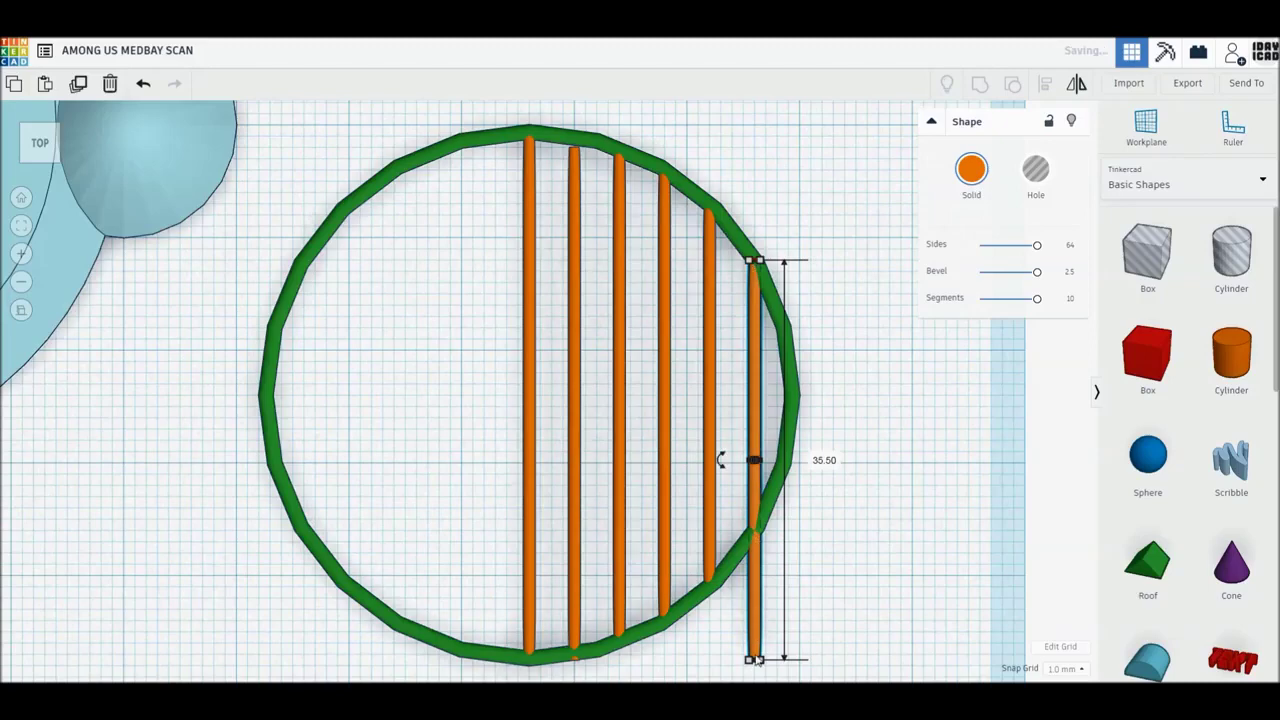
left_click_drag(755, 587, 755, 535)
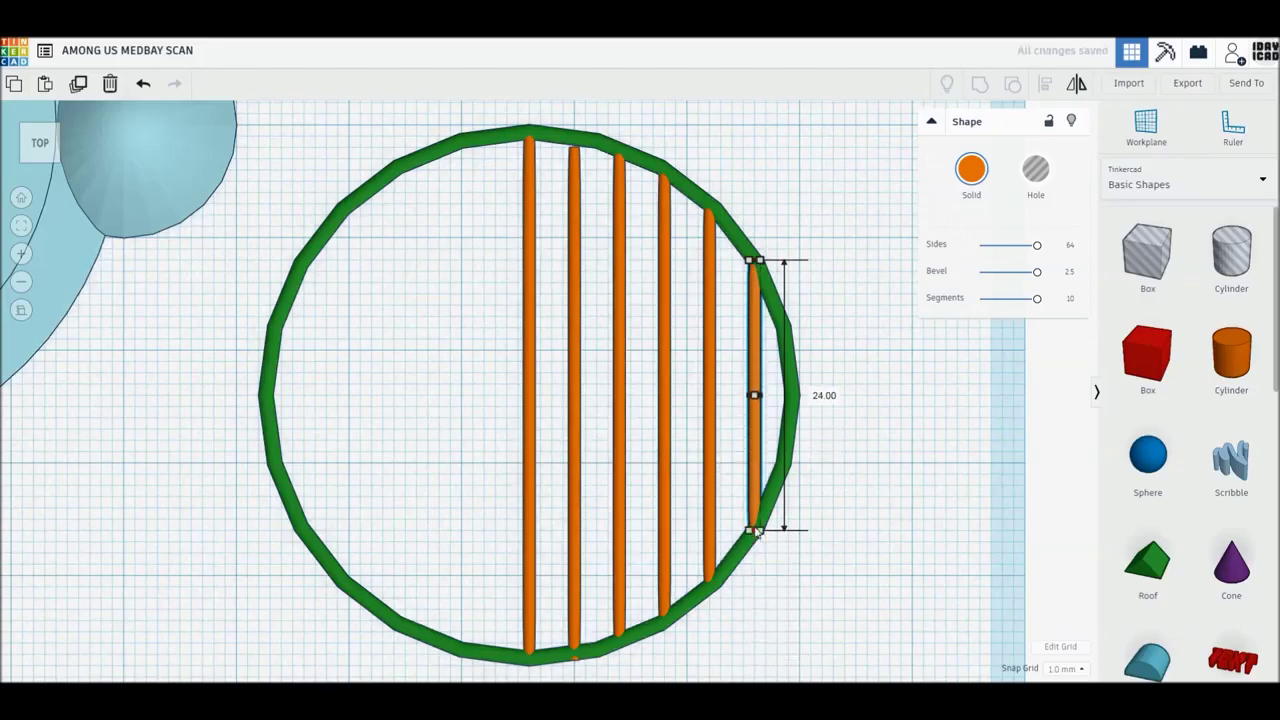
left_click(903, 529)
mouse_move(899, 521)
left_mouse_down()
mouse_move(811, 458)
mouse_move(557, 398)
left_mouse_up()
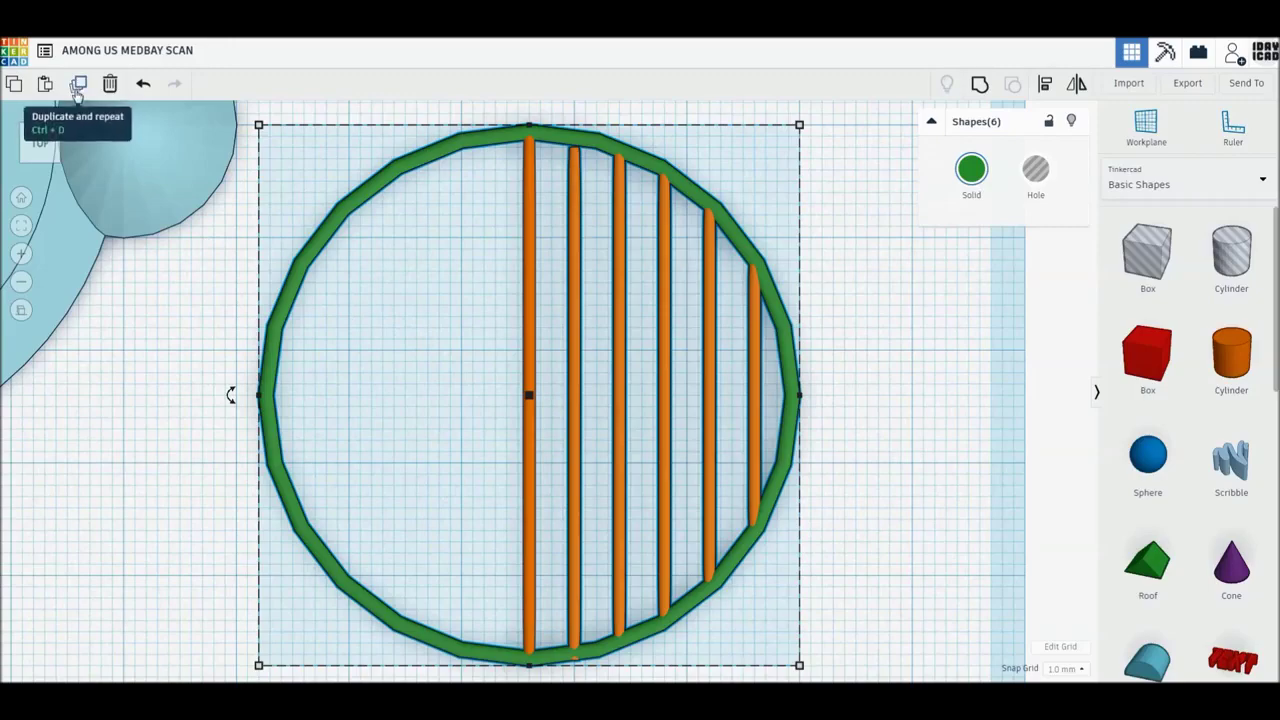
Duplicate the ring and bars and rotate the copy 180° onto the ring's left half.
left_click(78, 86)
mouse_move(231, 395)
left_mouse_down()
mouse_move(421, 545)
mouse_move(626, 601)
mouse_move(720, 537)
mouse_move(741, 415)
mouse_move(860, 478)
left_mouse_up()
left_click(987, 478)
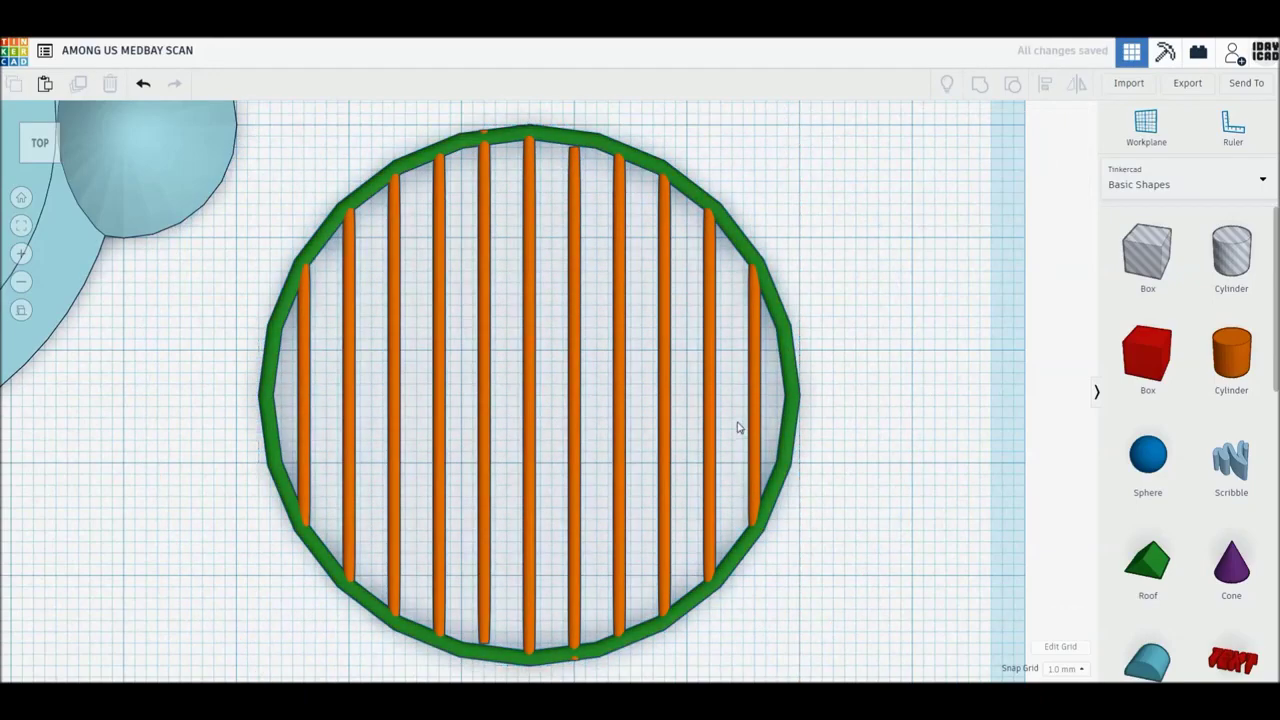
Select the ring and all 13 bar shapes together.
mouse_move(771, 449)
left_mouse_down()
mouse_move(588, 385)
mouse_move(300, 360)
left_mouse_up()
left_click_drag(924, 597, 215, 313)
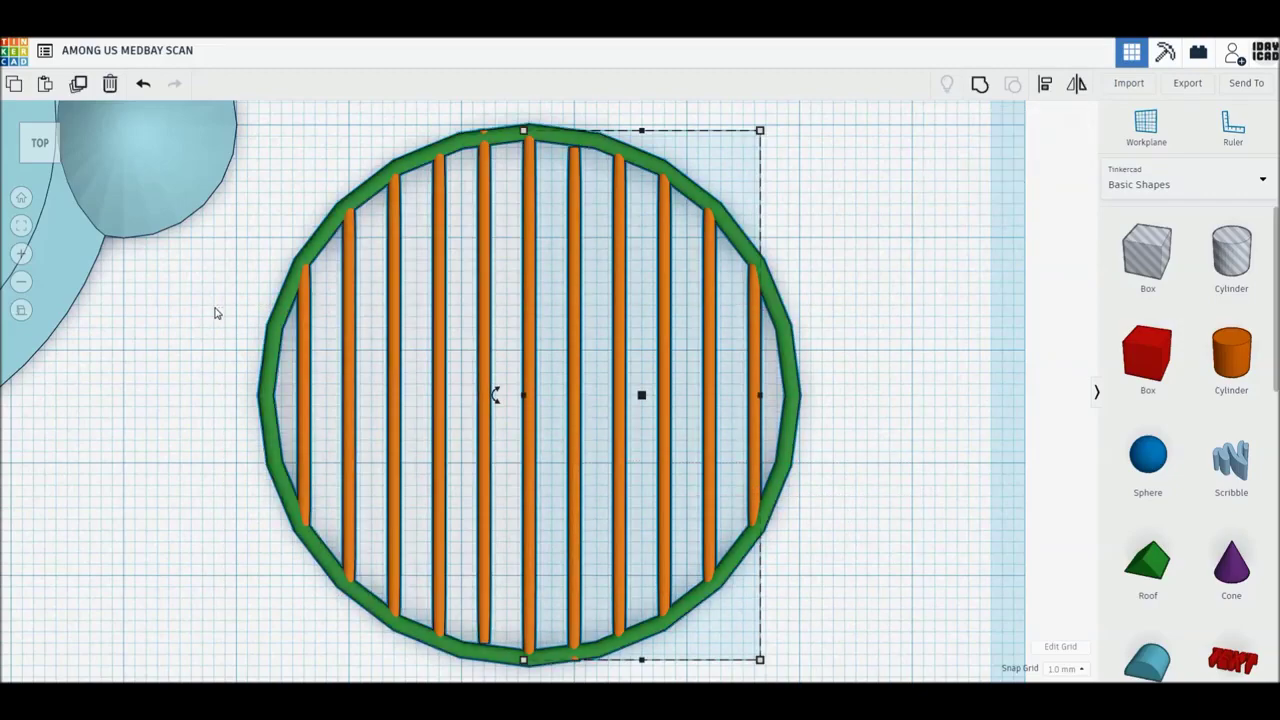
key("f")
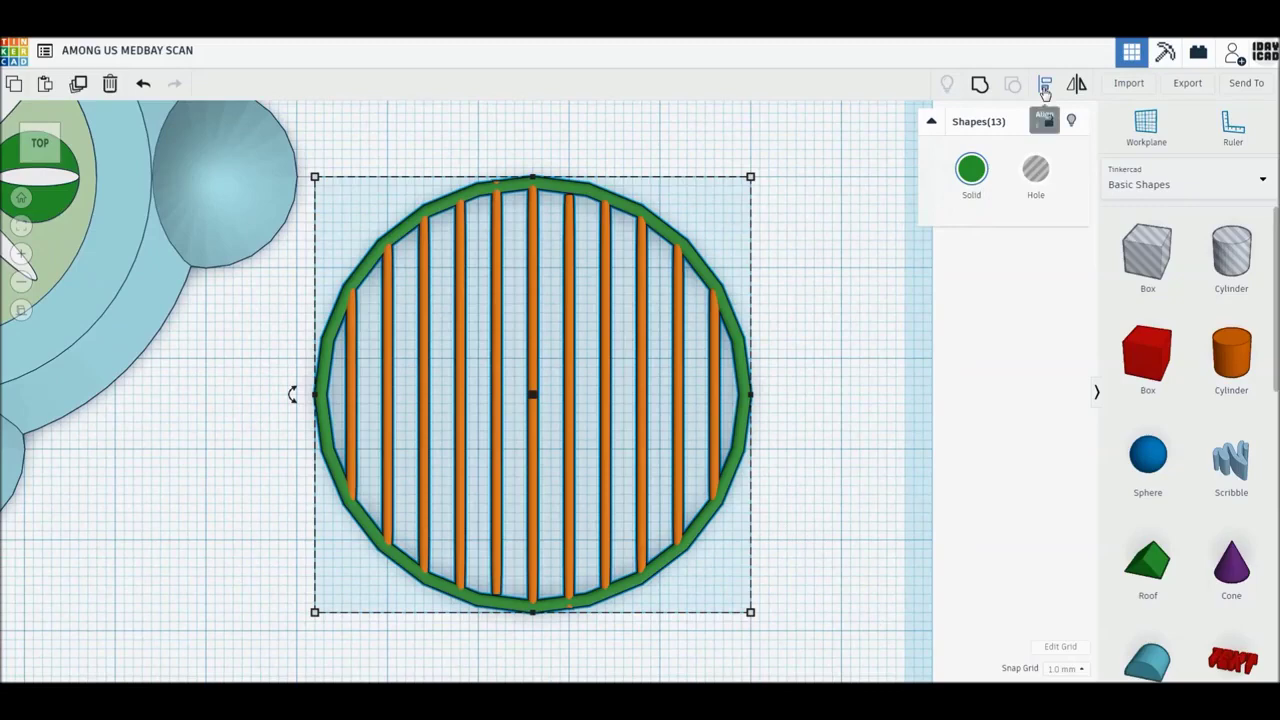
Centre all ring and bar shapes on a common midline with Align, then reselect them.
left_click(1045, 86)
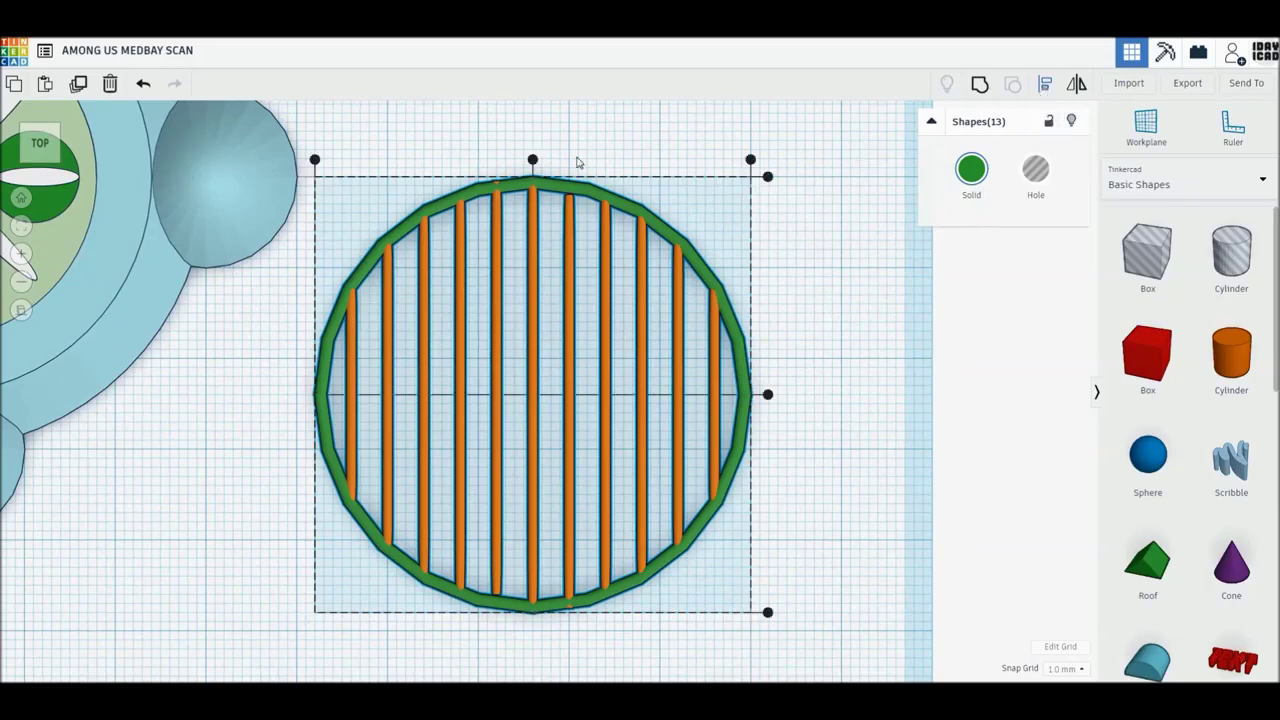
left_click(768, 396)
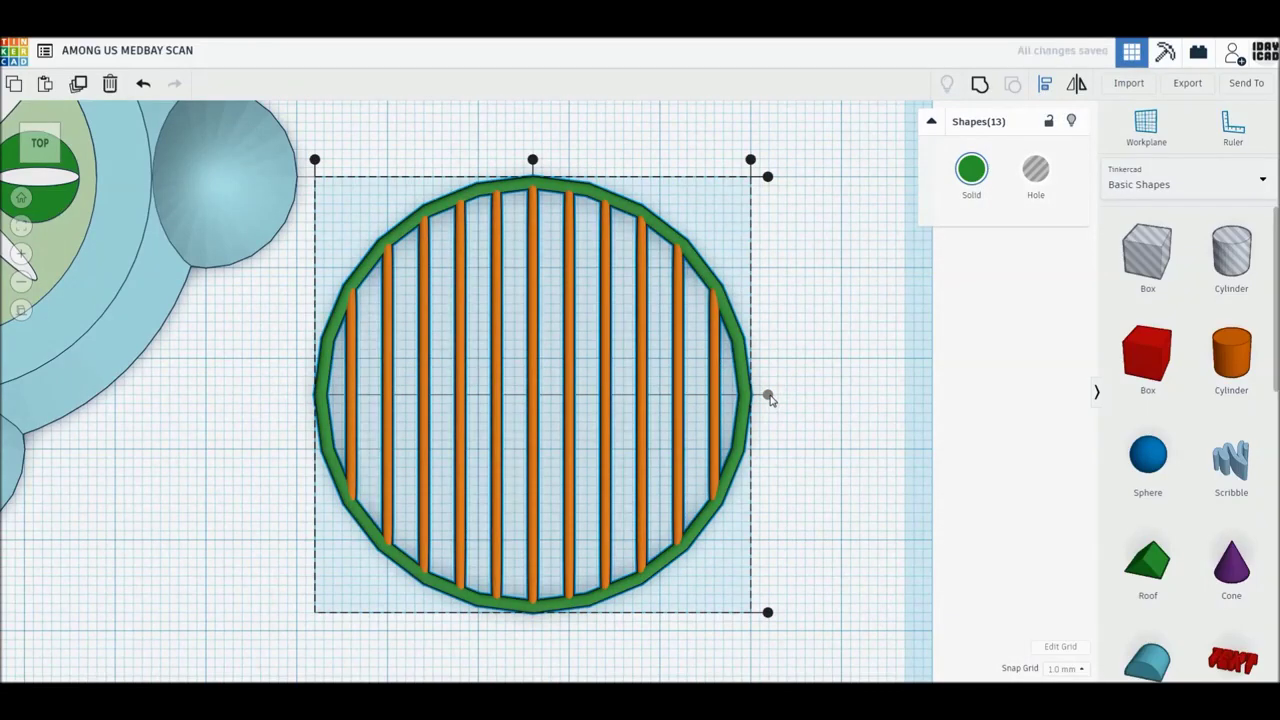
left_click_drag(858, 511, 275, 322)
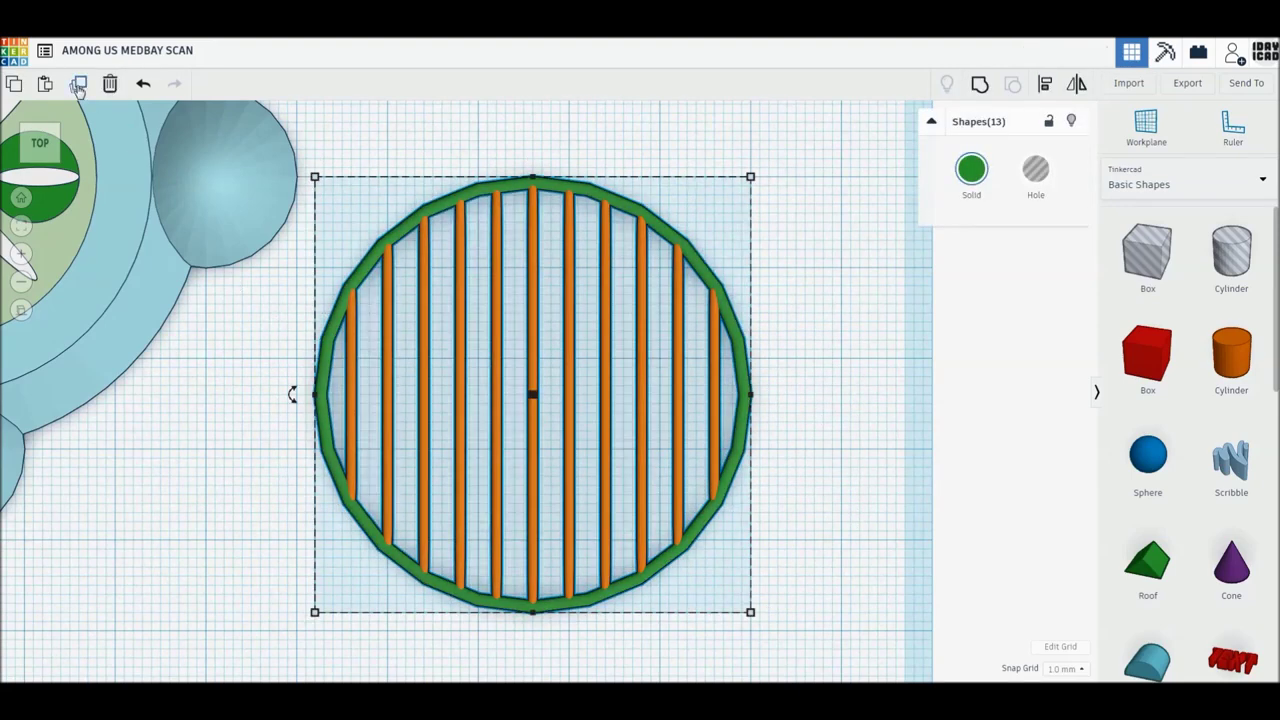
Duplicate the shapes, rotate the copy 90° into a crosshatch grid, and select the whole grid.
left_click(78, 85)
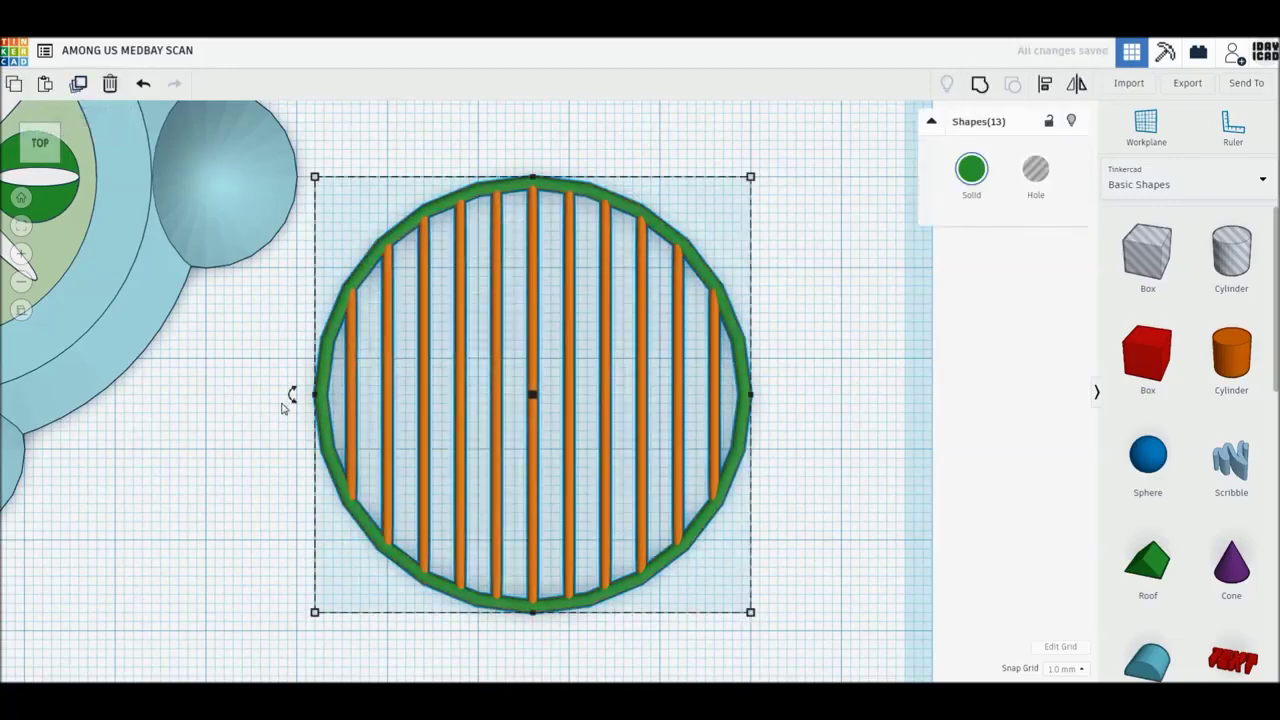
left_click_drag(292, 394, 508, 566)
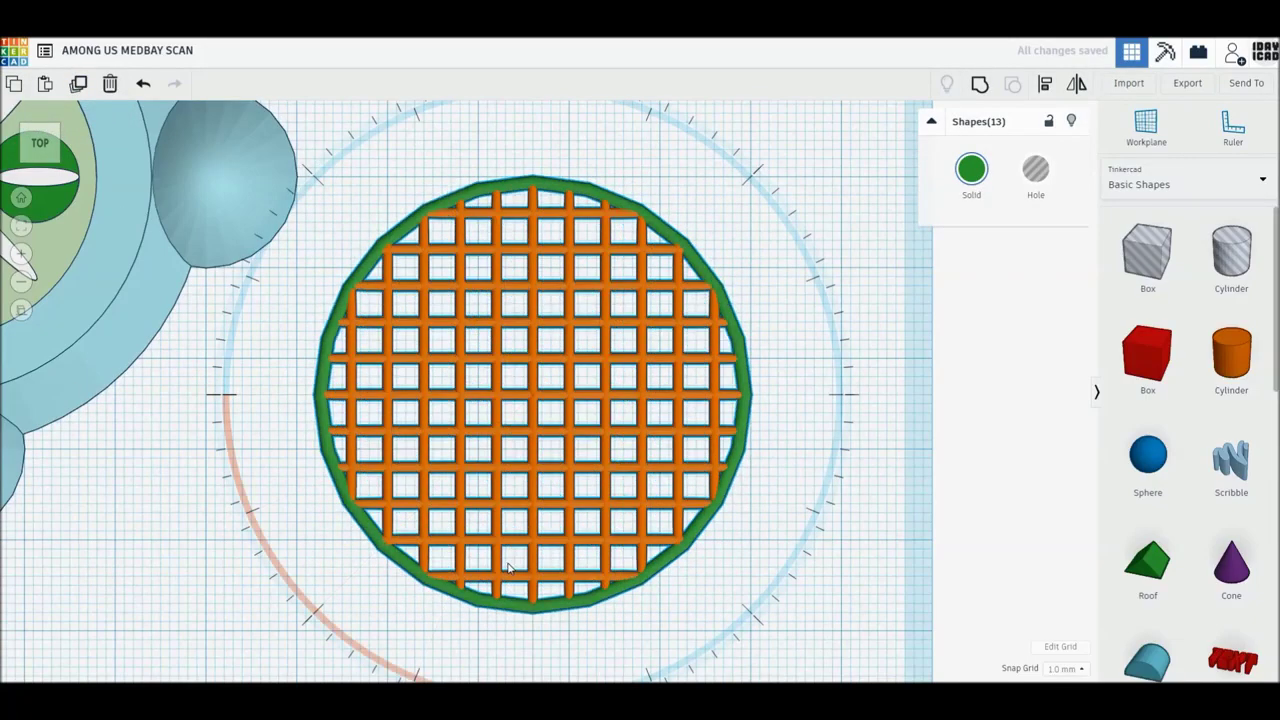
left_click(858, 563)
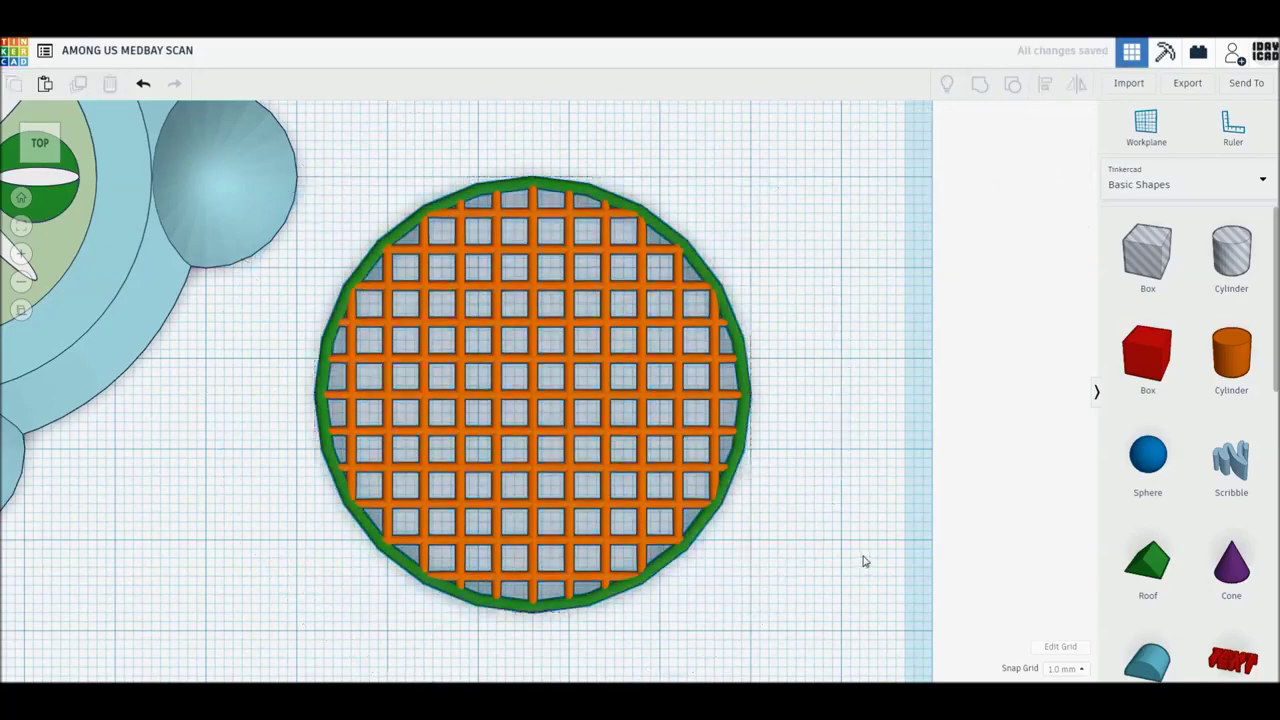
left_click_drag(864, 559, 310, 260)
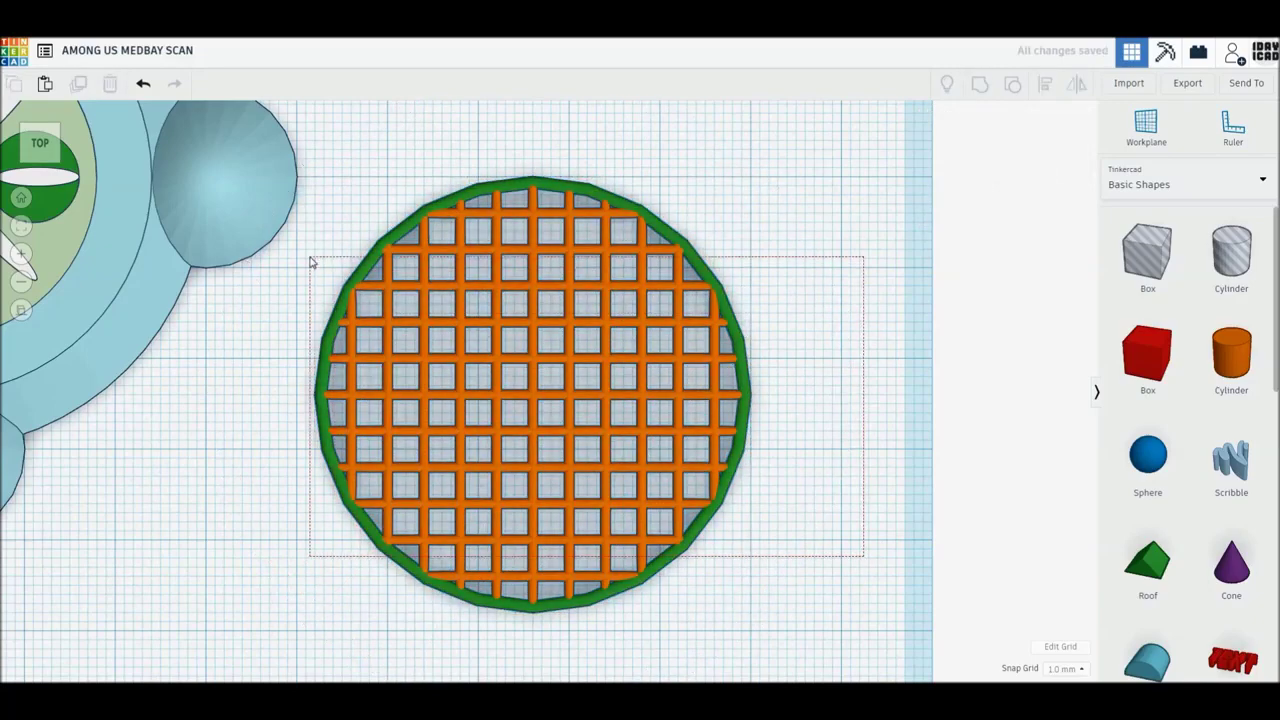
left_click_drag(310, 260, 357, 177)
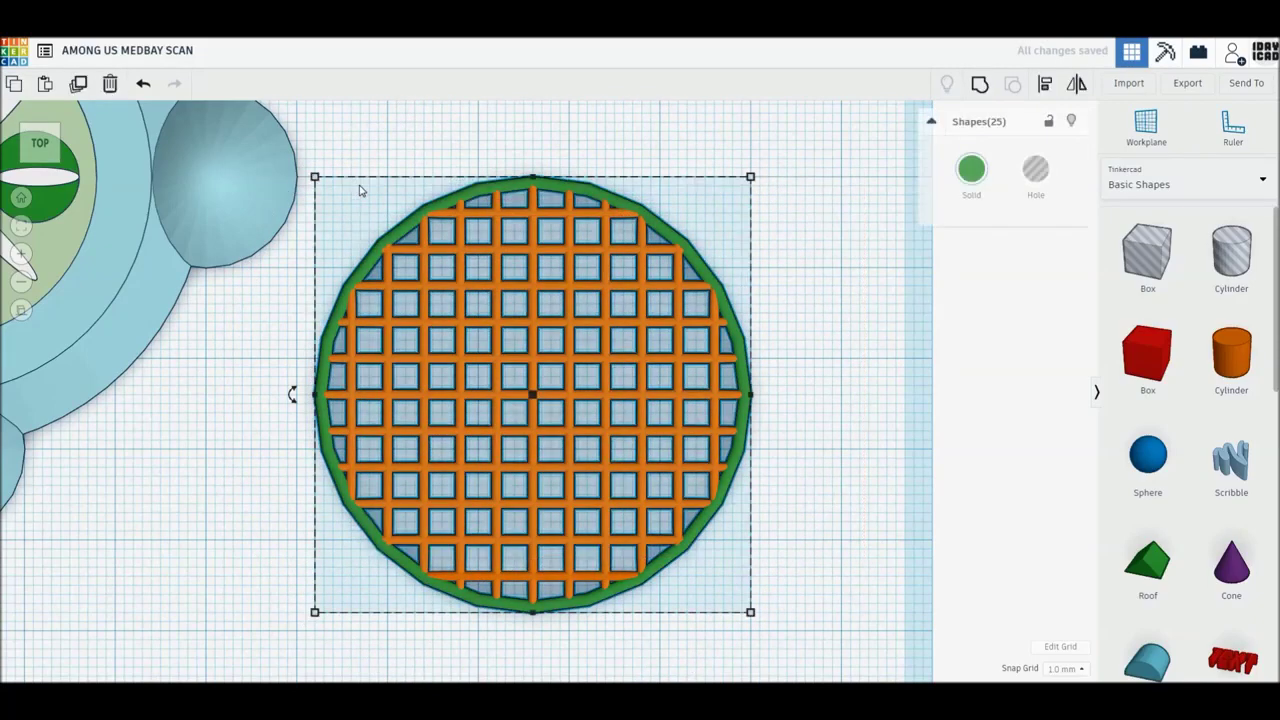
left_click(333, 159)
left_click_drag(314, 159, 758, 636)
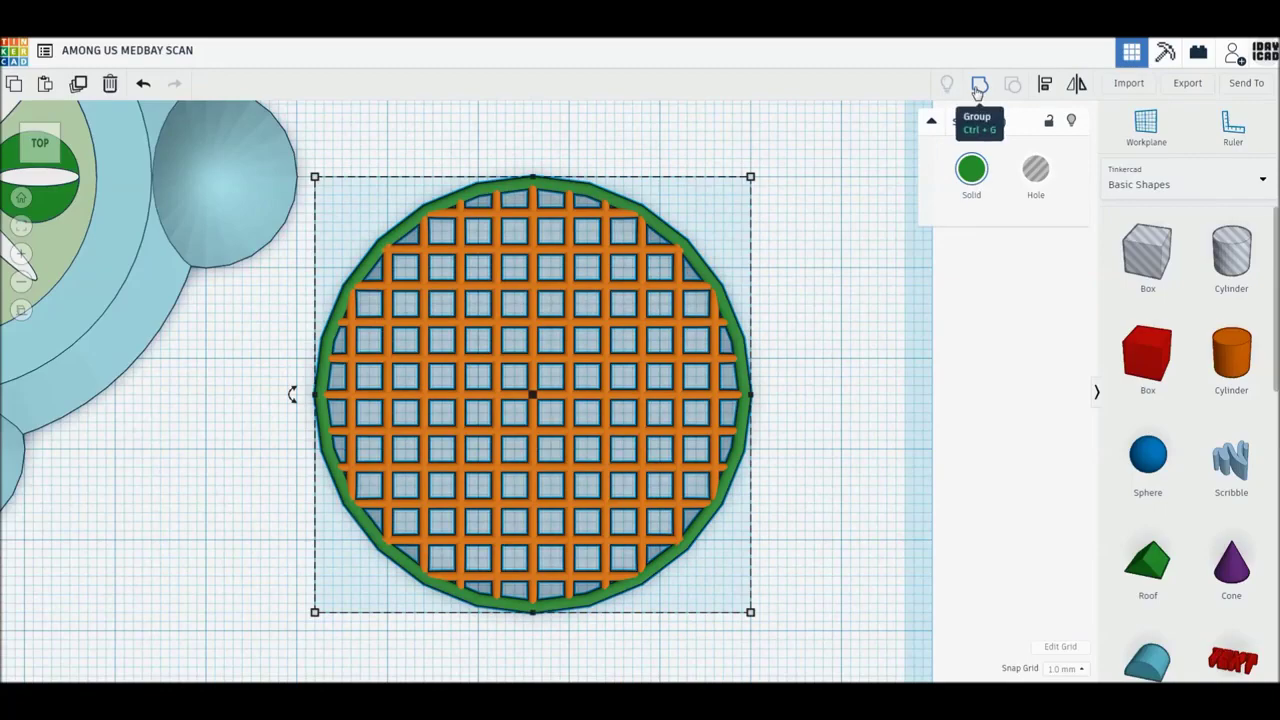
Group the grid bars and rim into one lattice disc, then switch to Perspective and Home view.
left_click(978, 89)
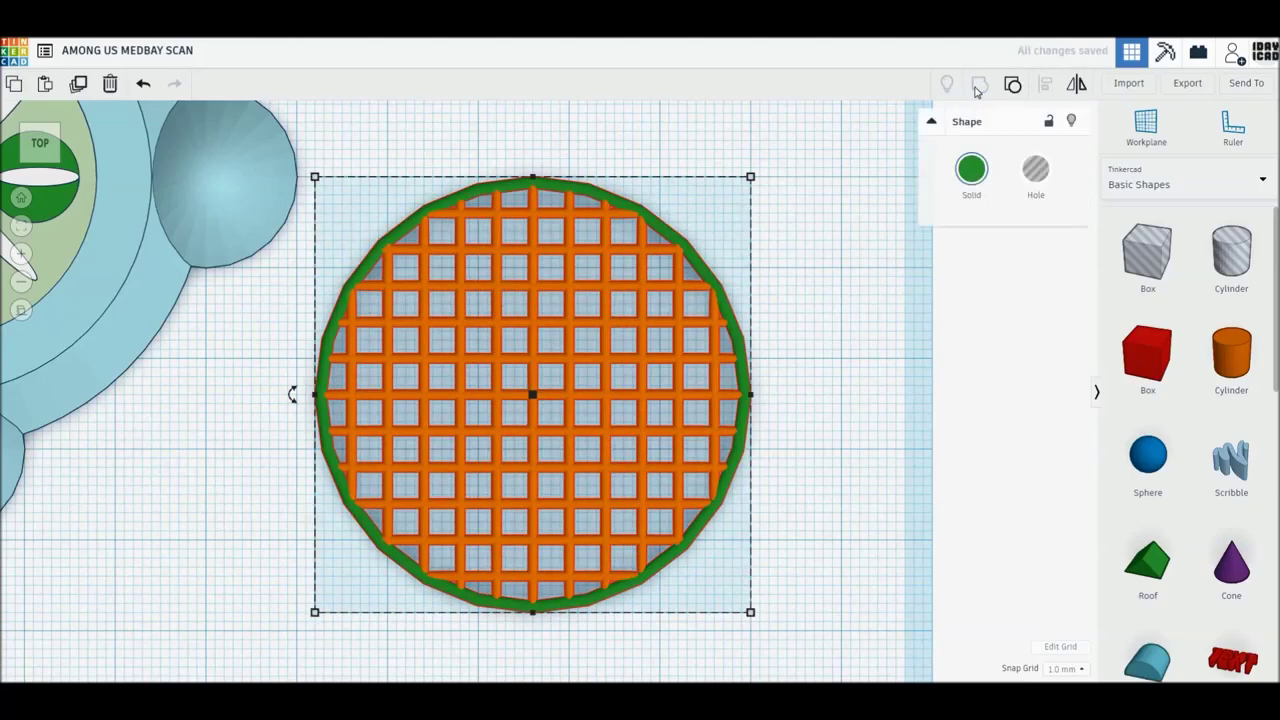
left_click(940, 330)
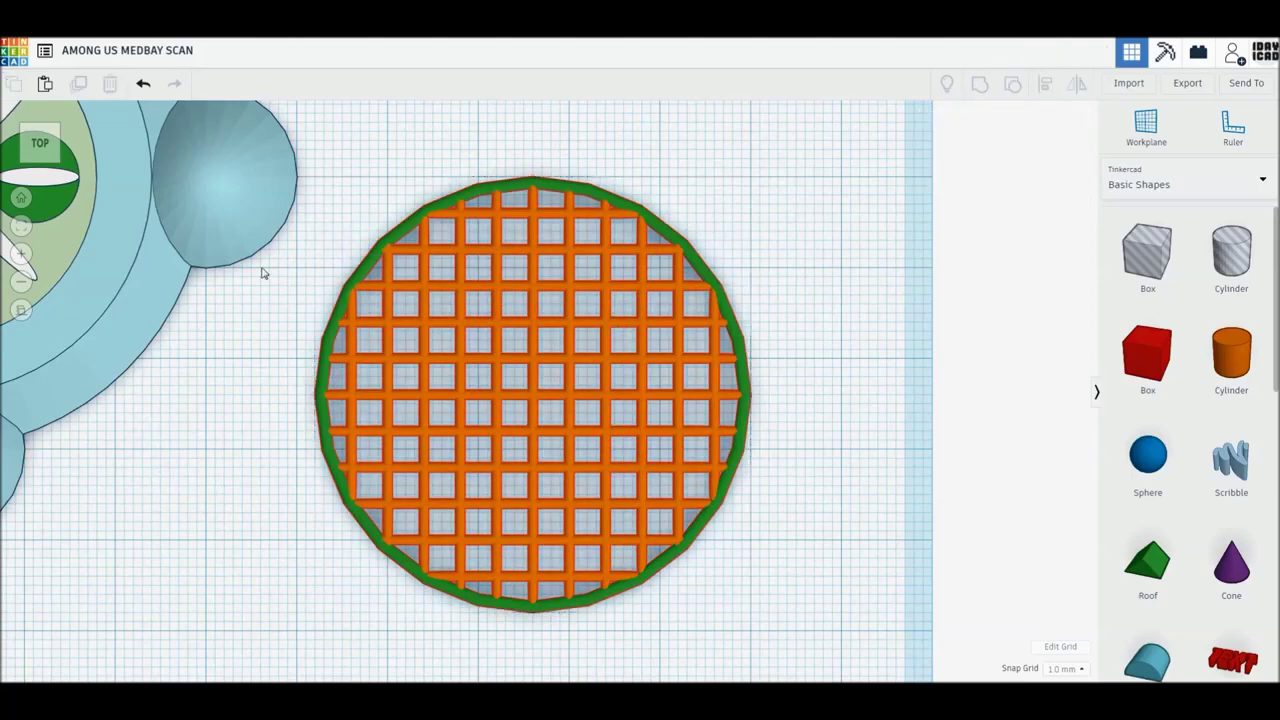
left_click(22, 311)
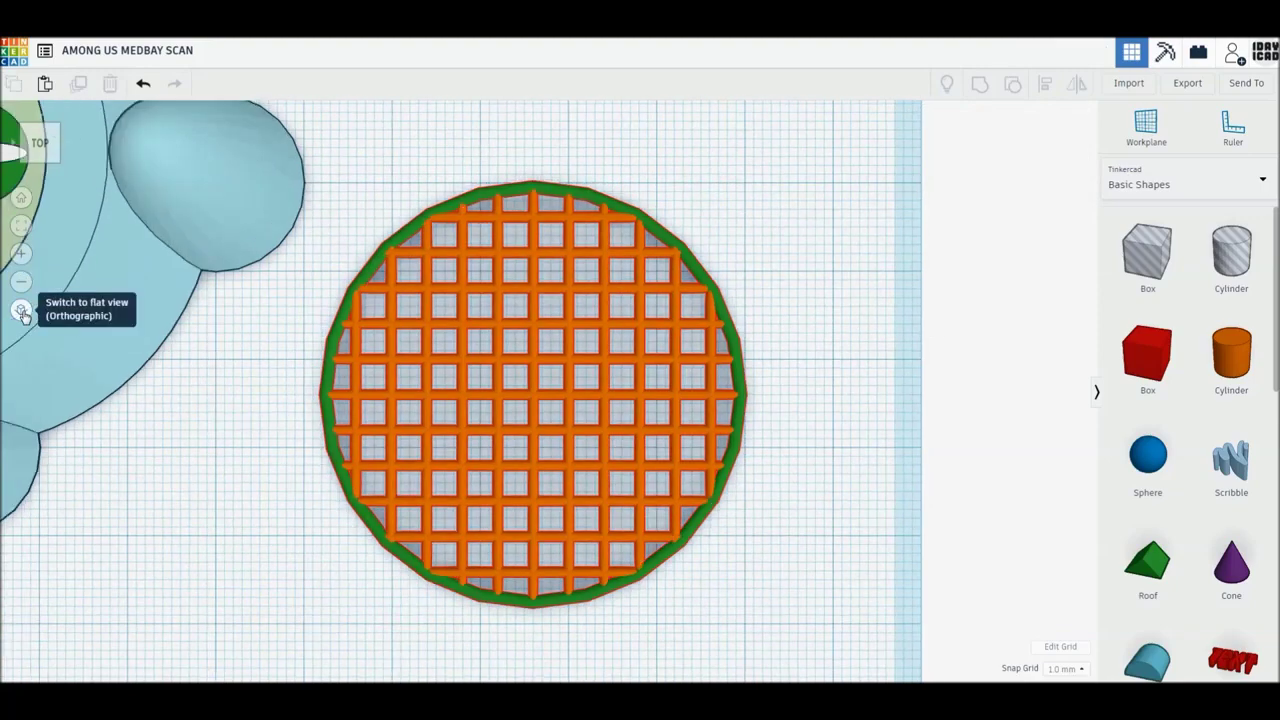
left_click(19, 201)
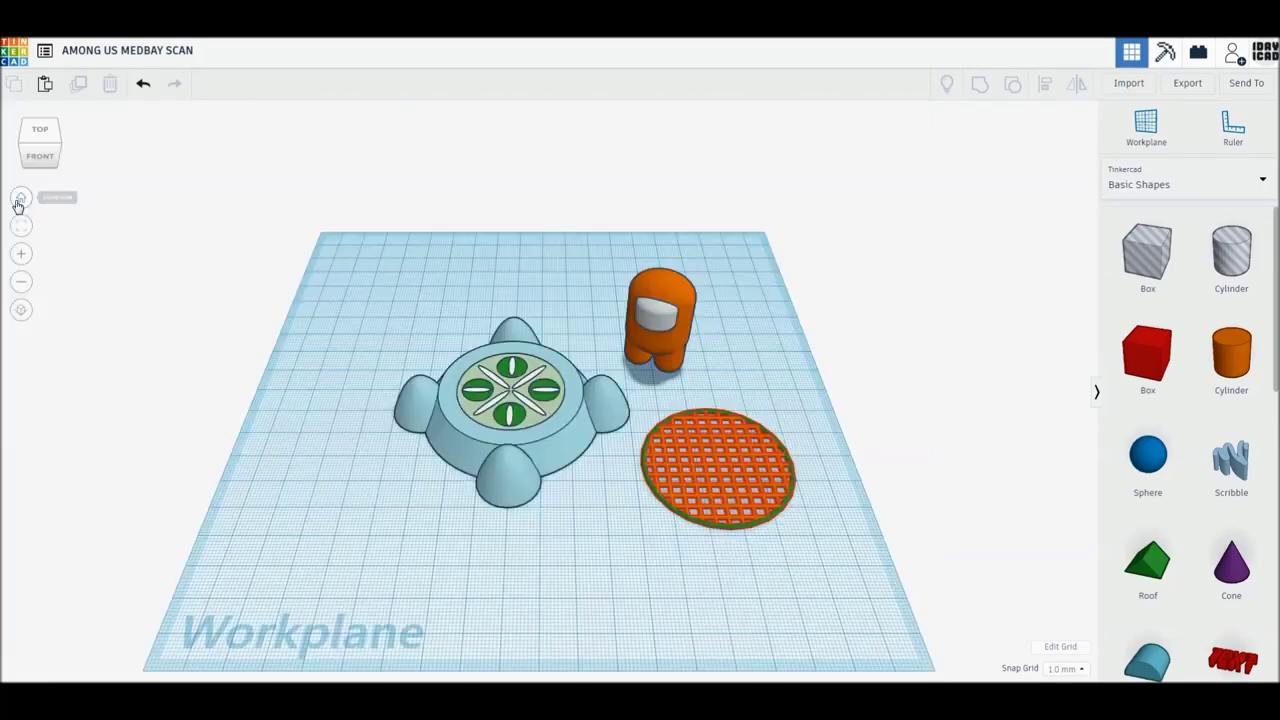
Raise the orange crewmate 10 mm, centre it on the blue base, then select both.
left_click(659, 330)
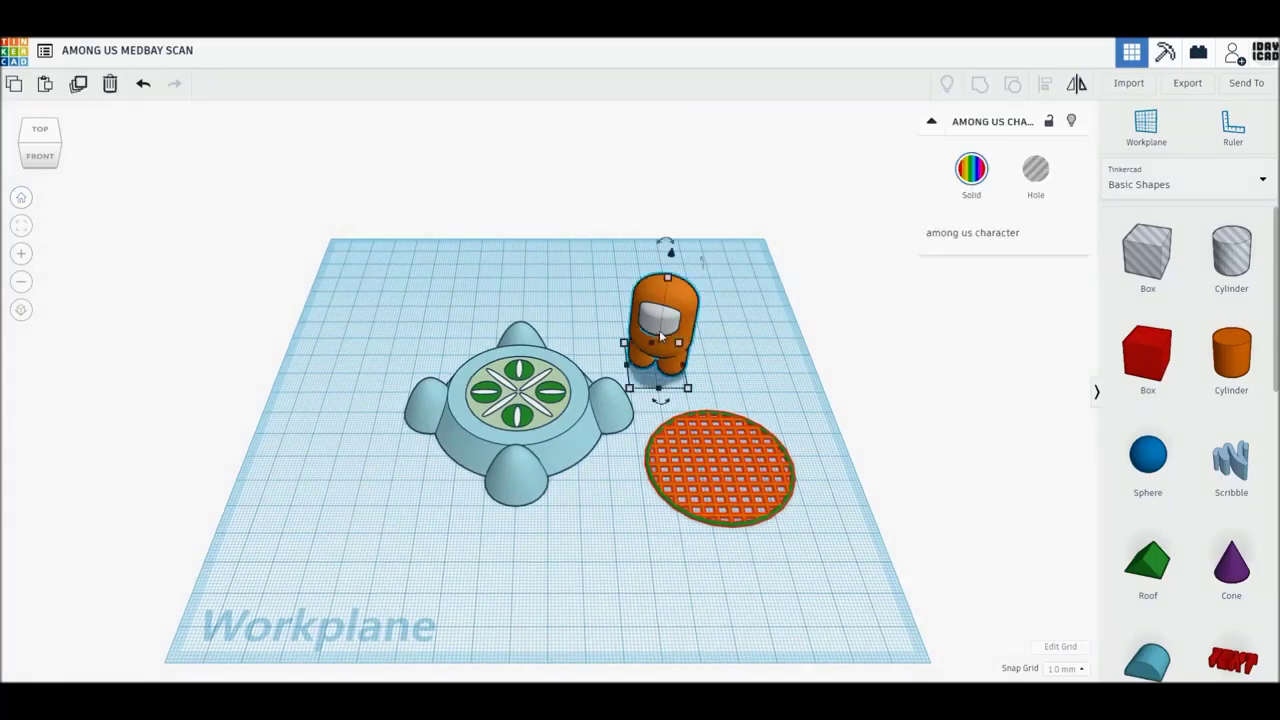
left_click_drag(671, 252, 672, 238)
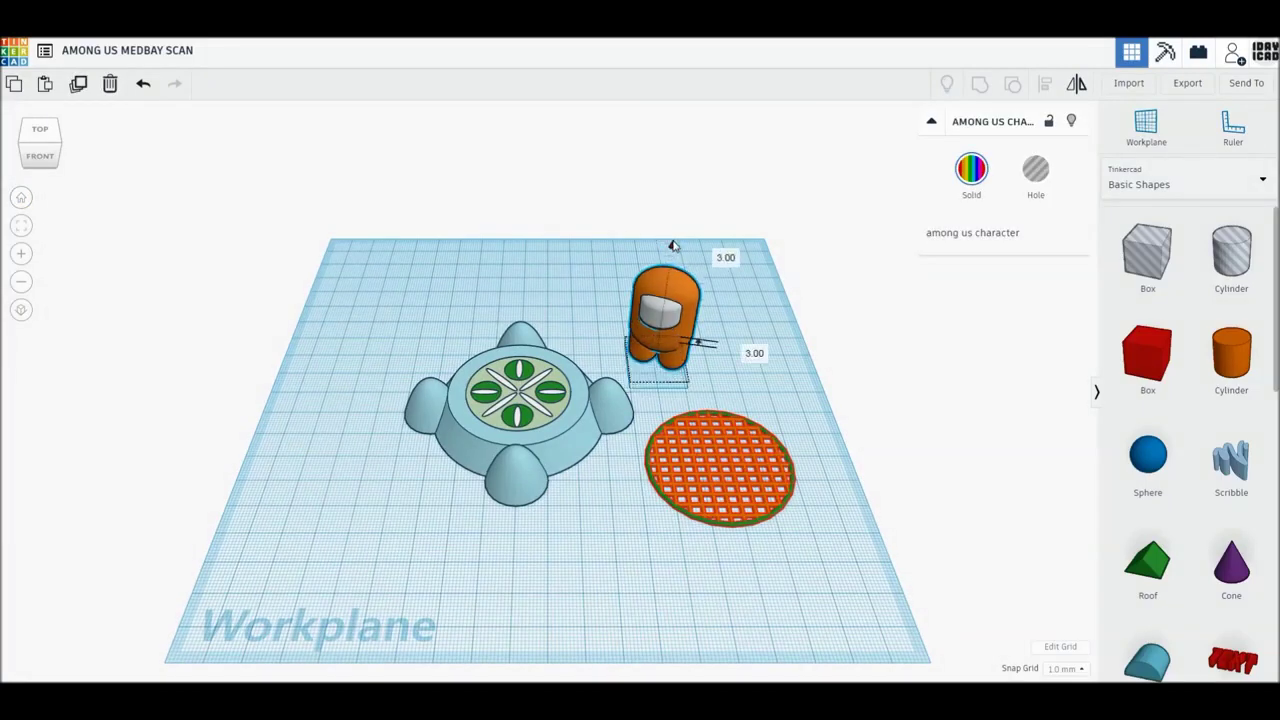
left_click(750, 347)
type("10")
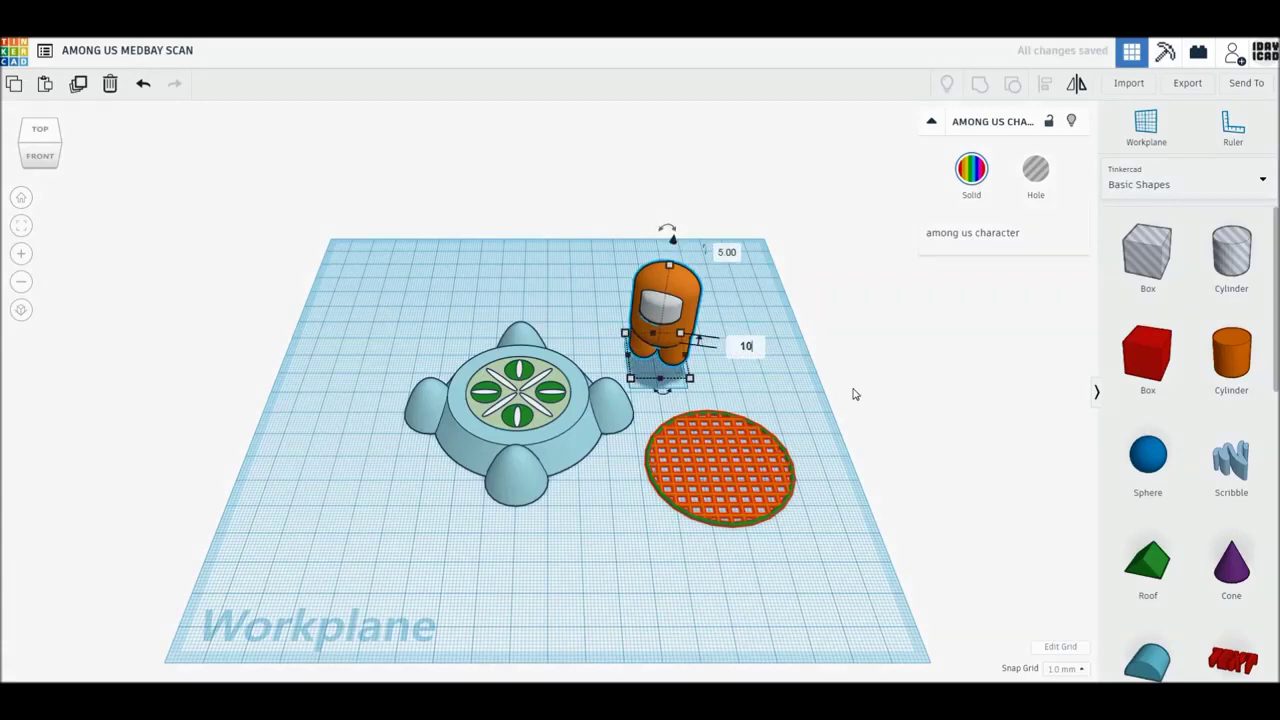
key("Return")
left_click_drag(640, 300, 521, 323)
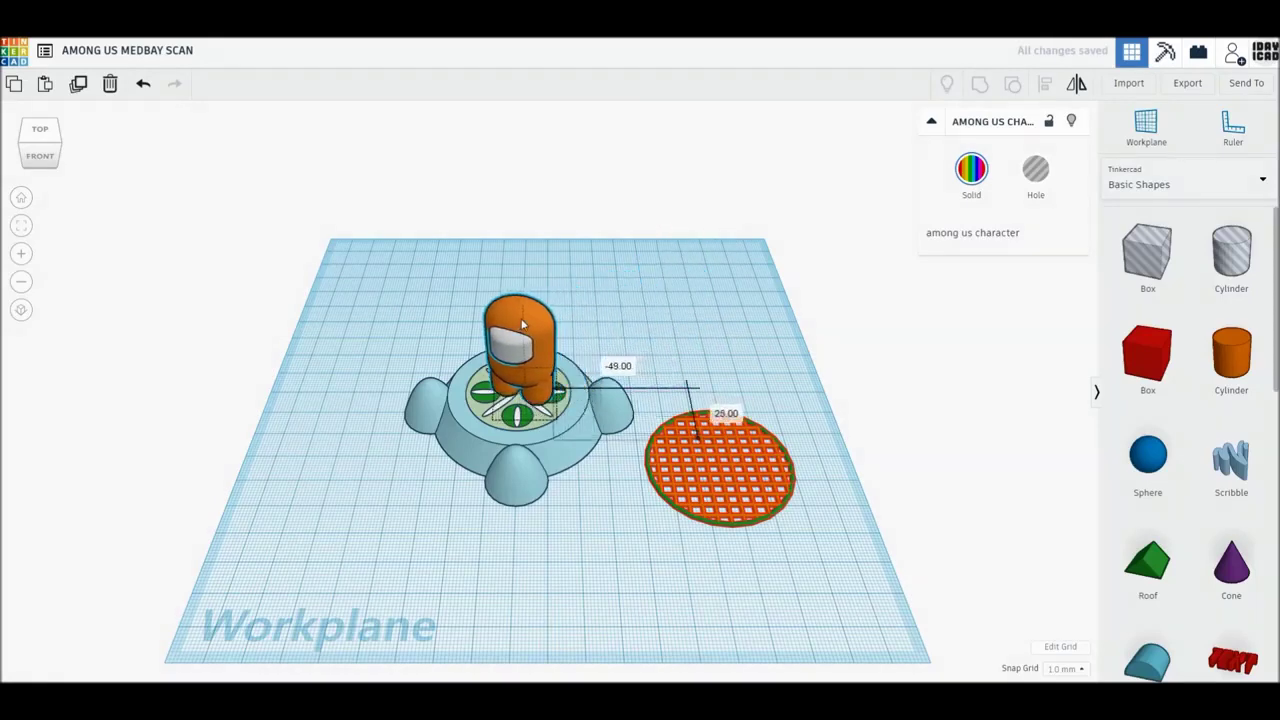
left_click(697, 333)
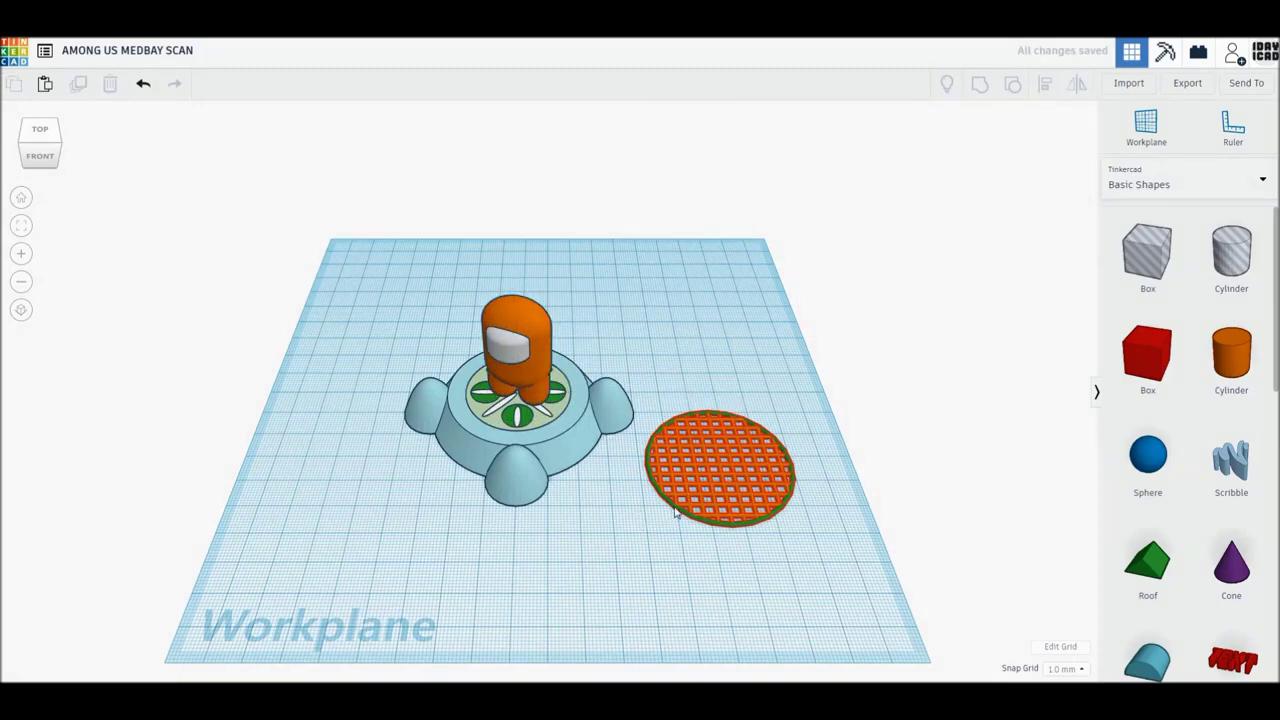
left_click_drag(620, 507, 438, 296)
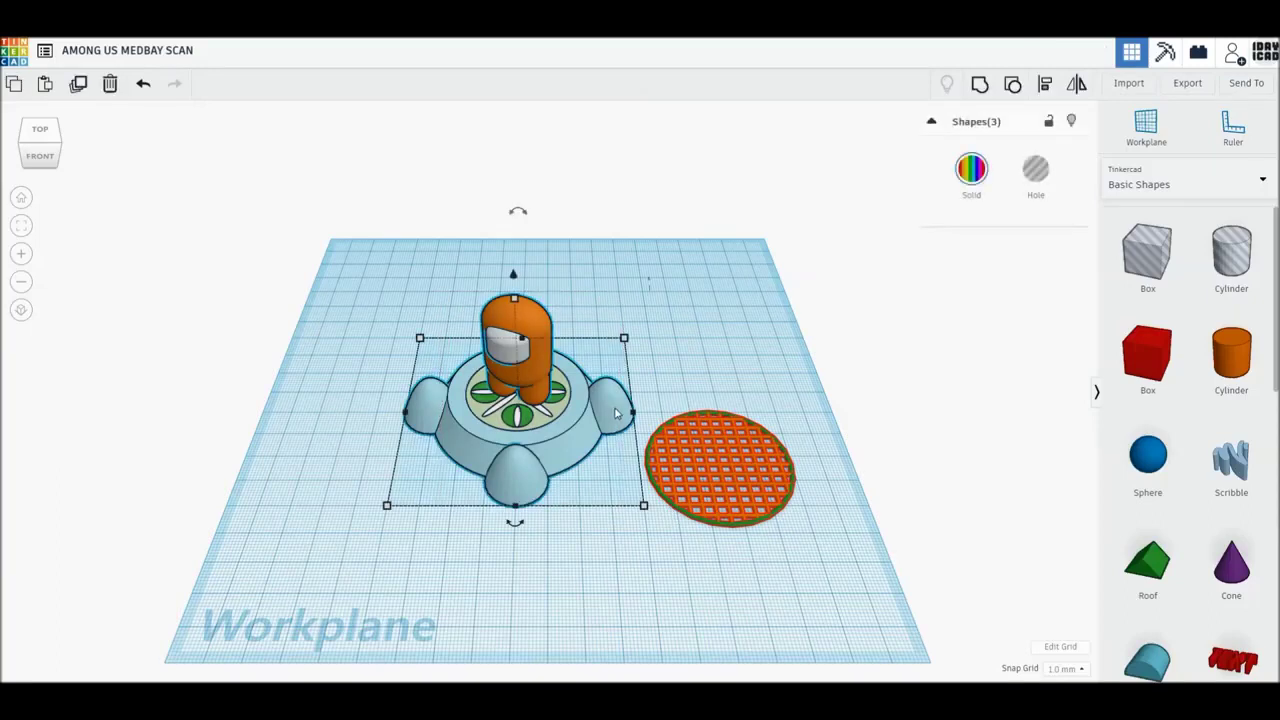
Nudge the base and crewmate right, raise the grid disc 30 mm, and move it over the base.
left_click_drag(616, 412, 636, 412)
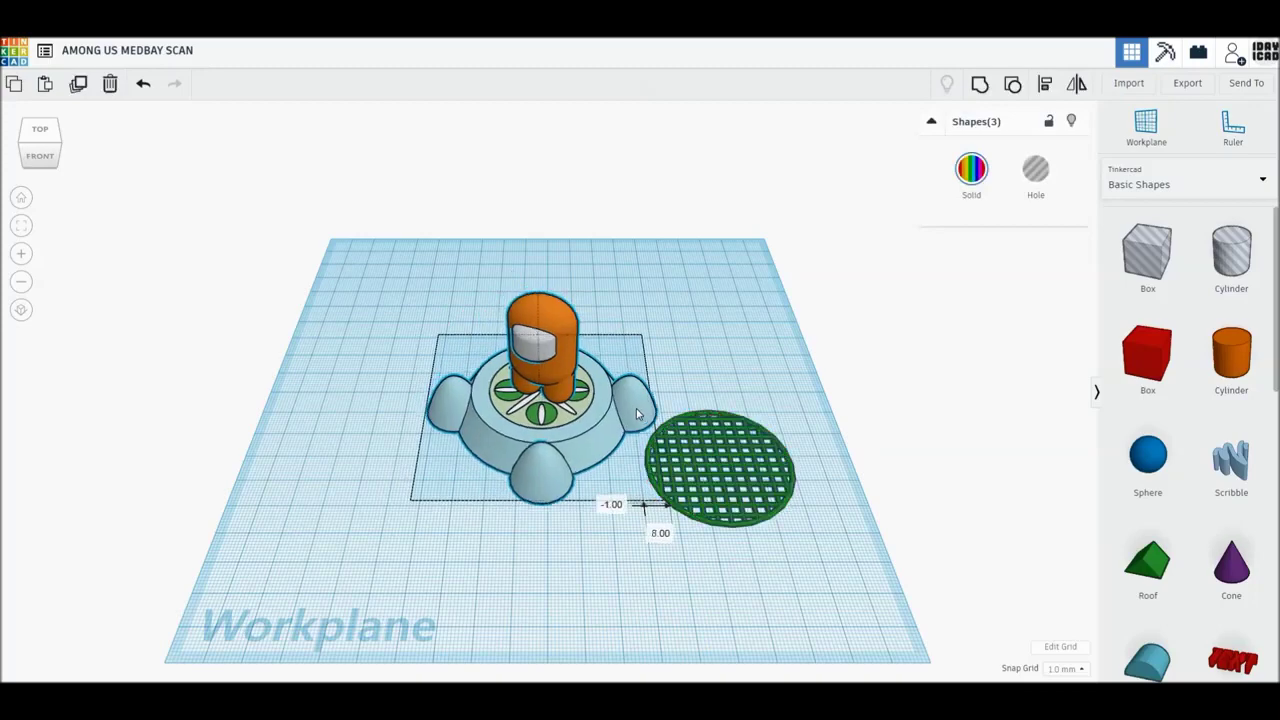
left_click_drag(636, 410, 644, 416)
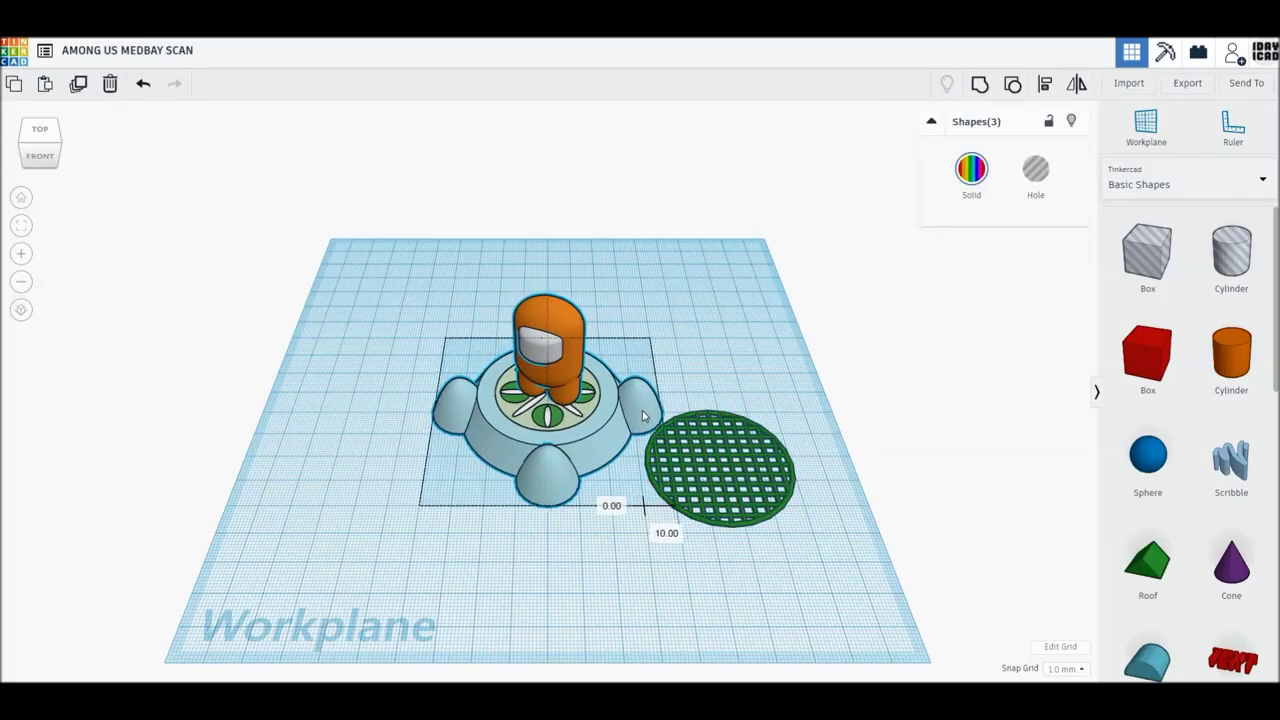
left_click(768, 462)
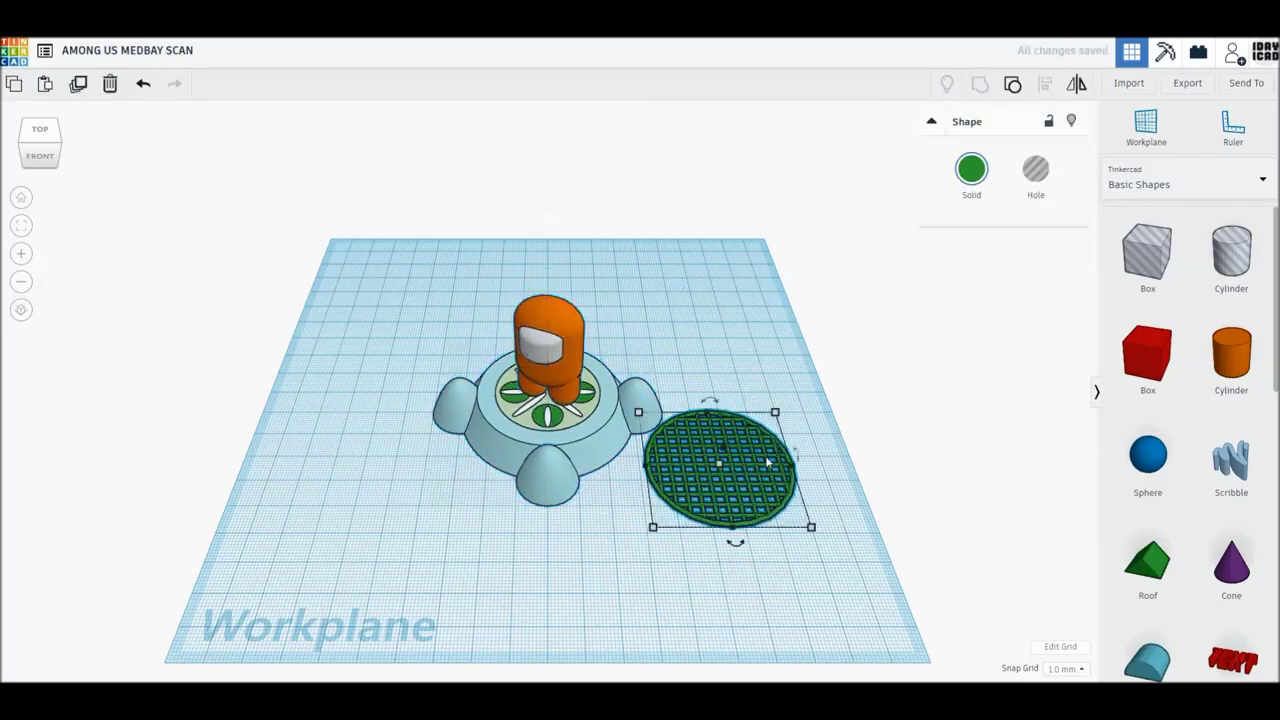
left_click_drag(731, 446, 735, 436)
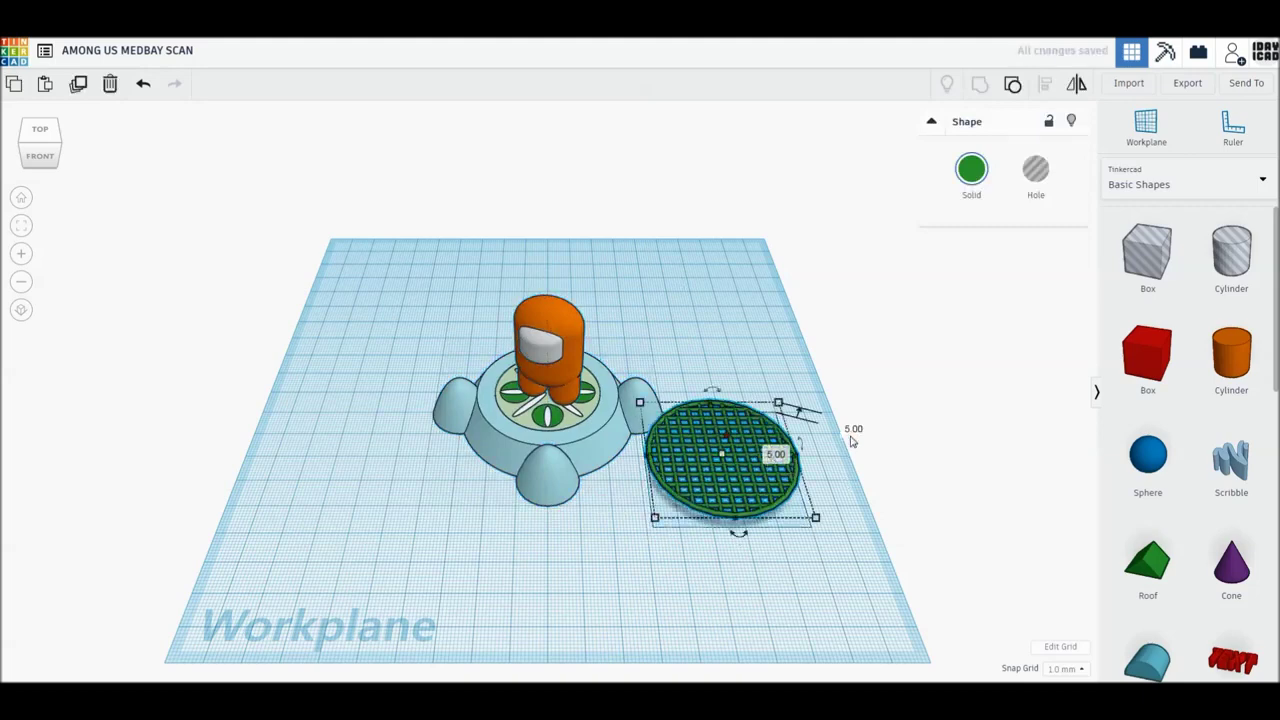
type("30")
key("Return")
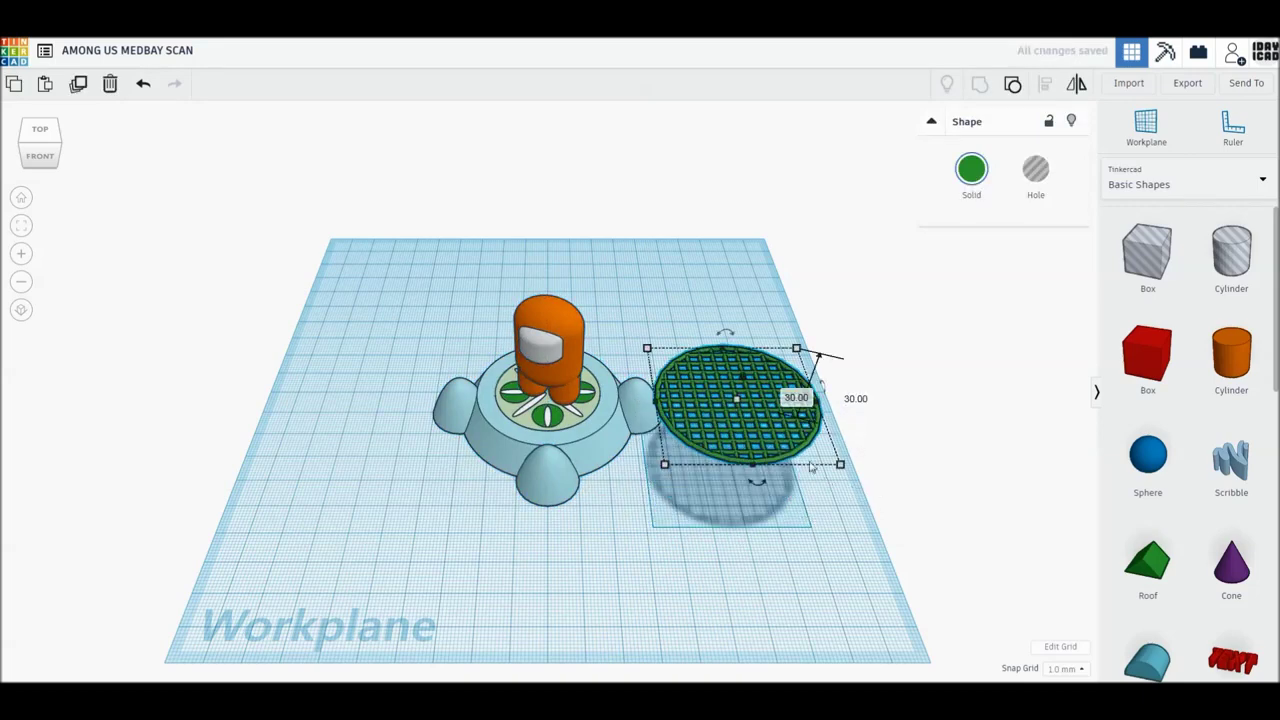
left_click_drag(799, 454, 616, 421)
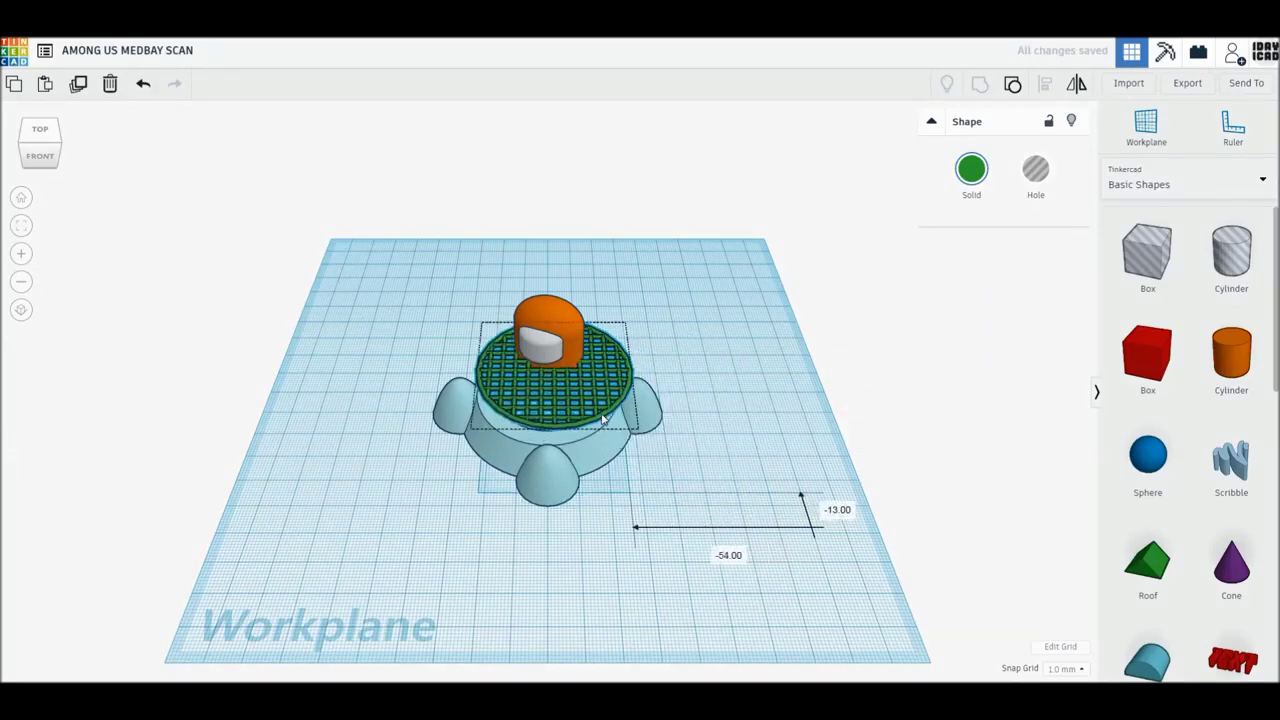
Select all four scanner parts and centre them on both axes with Align.
left_click_drag(360, 263, 766, 523)
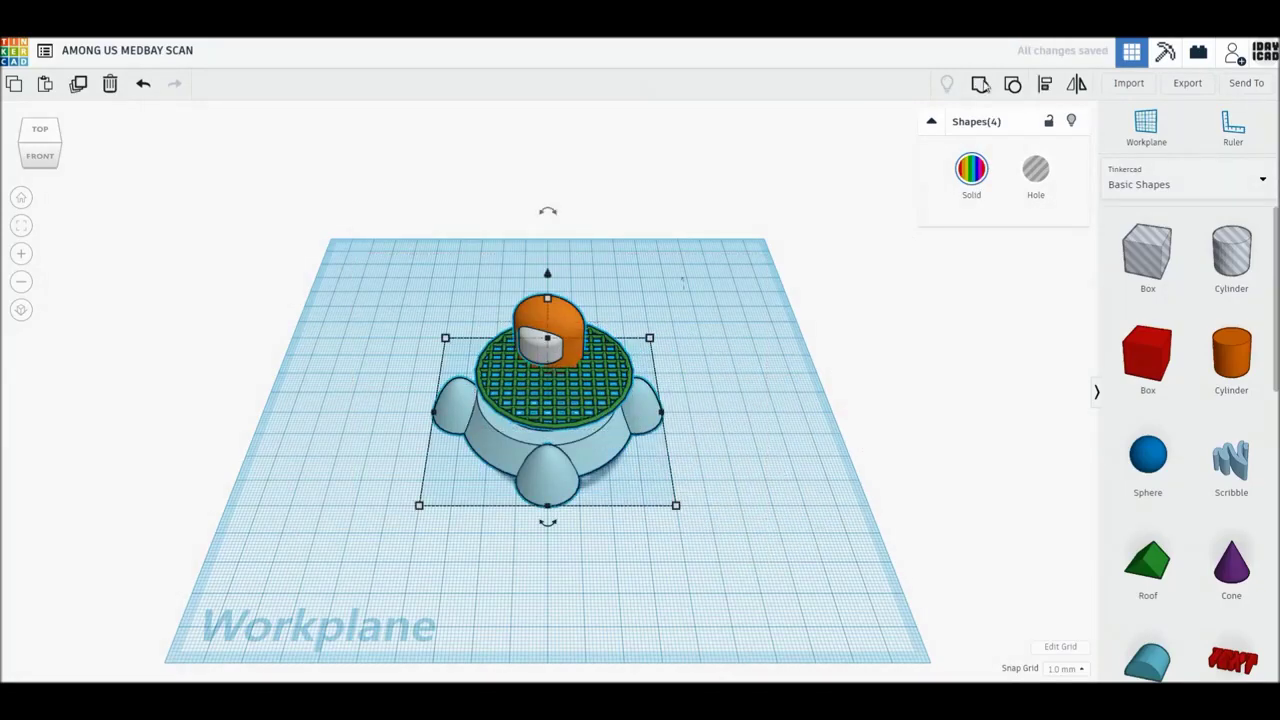
left_click(1044, 86)
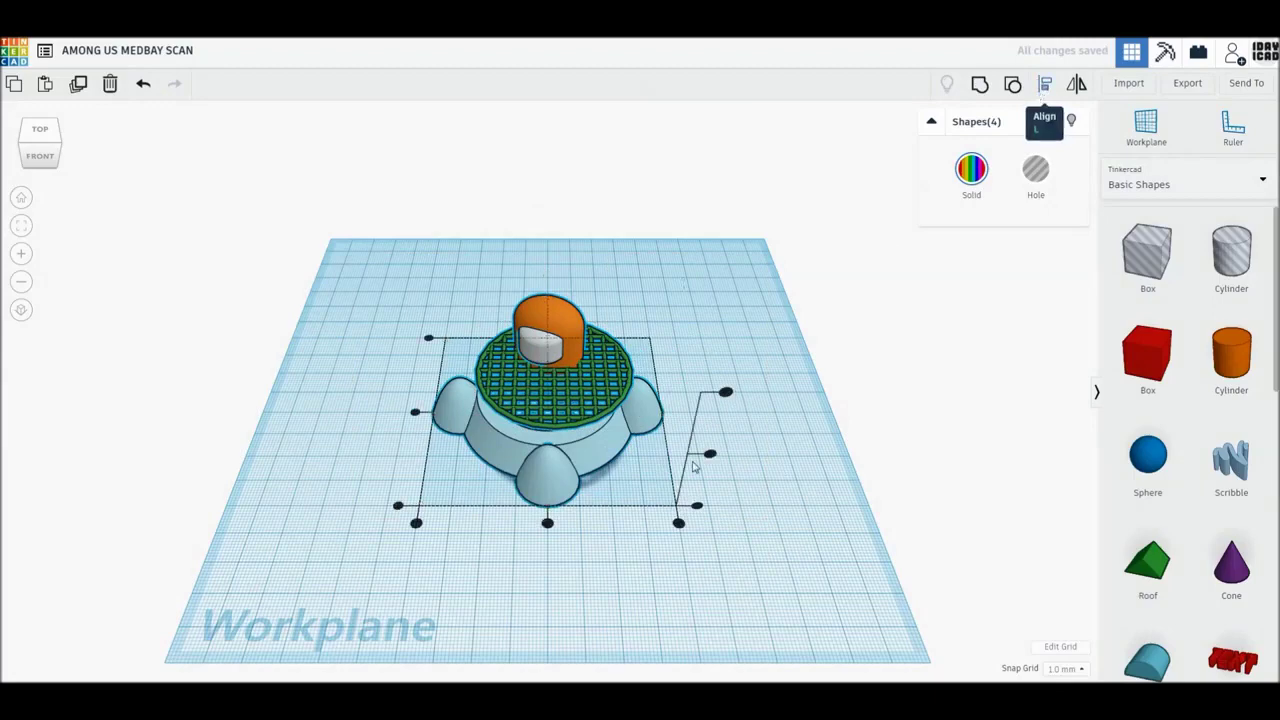
left_click(547, 523)
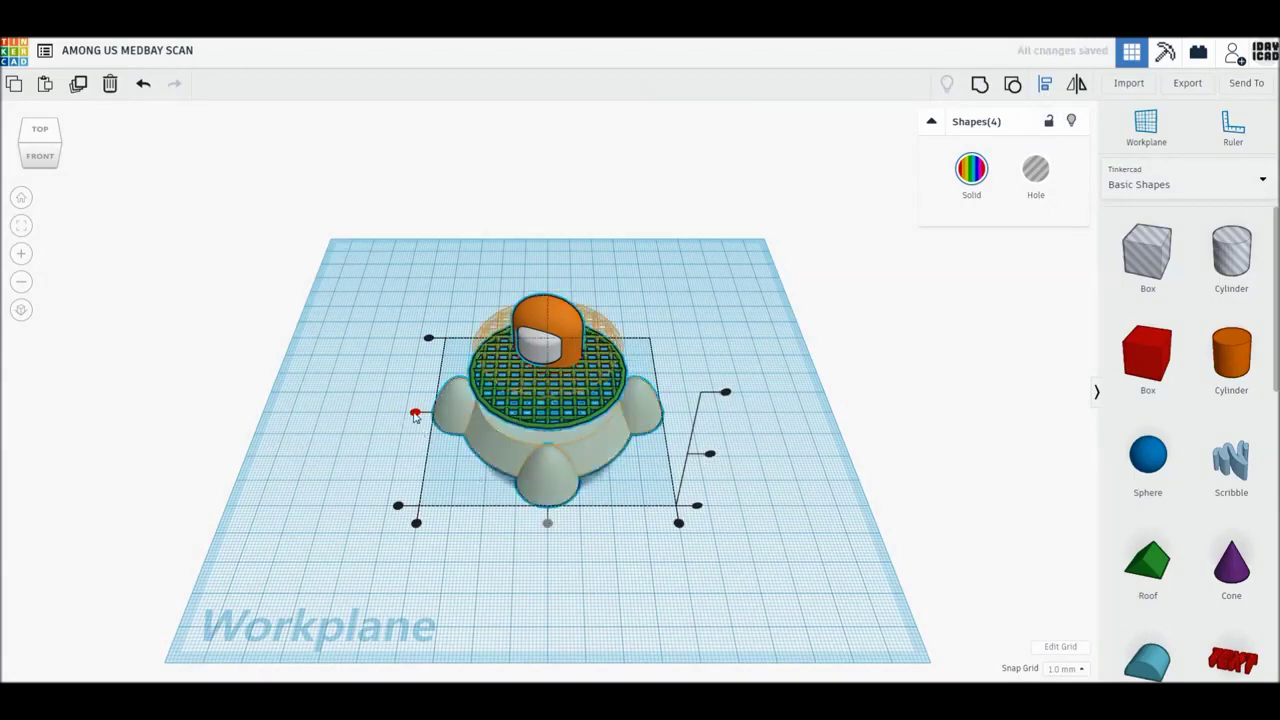
left_click(415, 414)
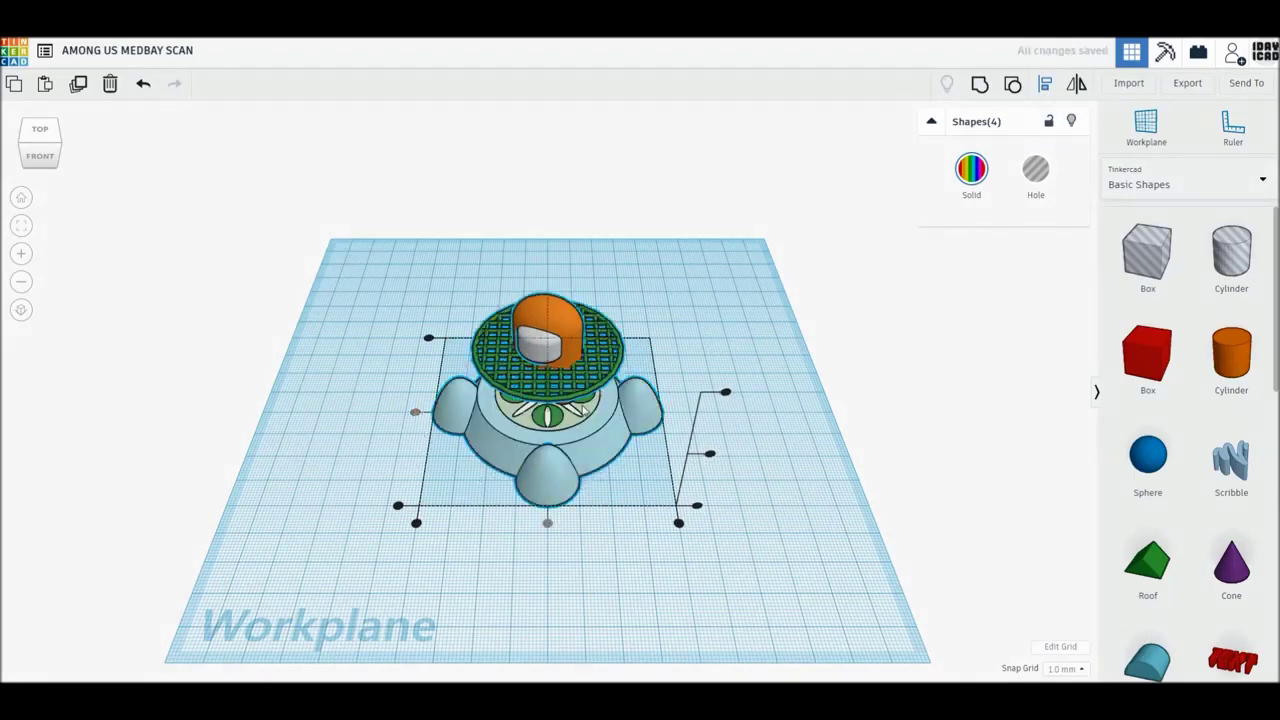
key("Escape")
scroll(520, 420, "down", 2)
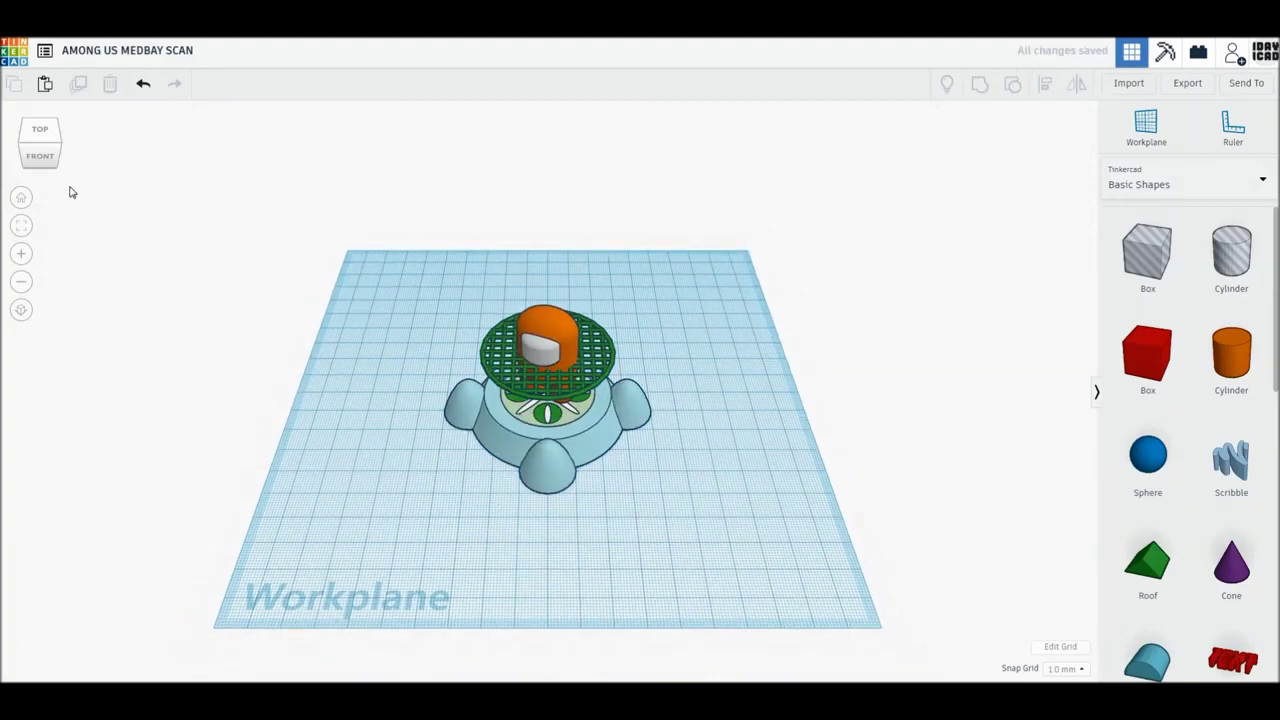
left_click(21, 199)
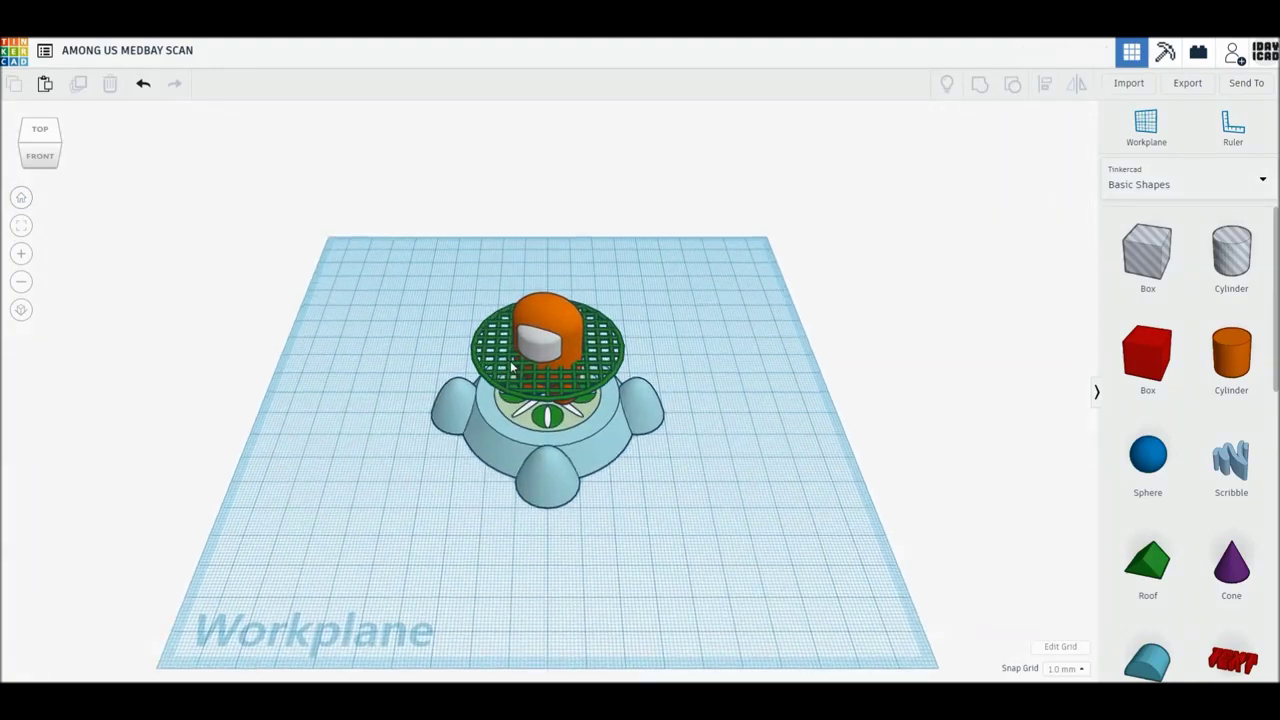
scroll(500, 360, "up", 3)
scroll(510, 368, "up", 2)
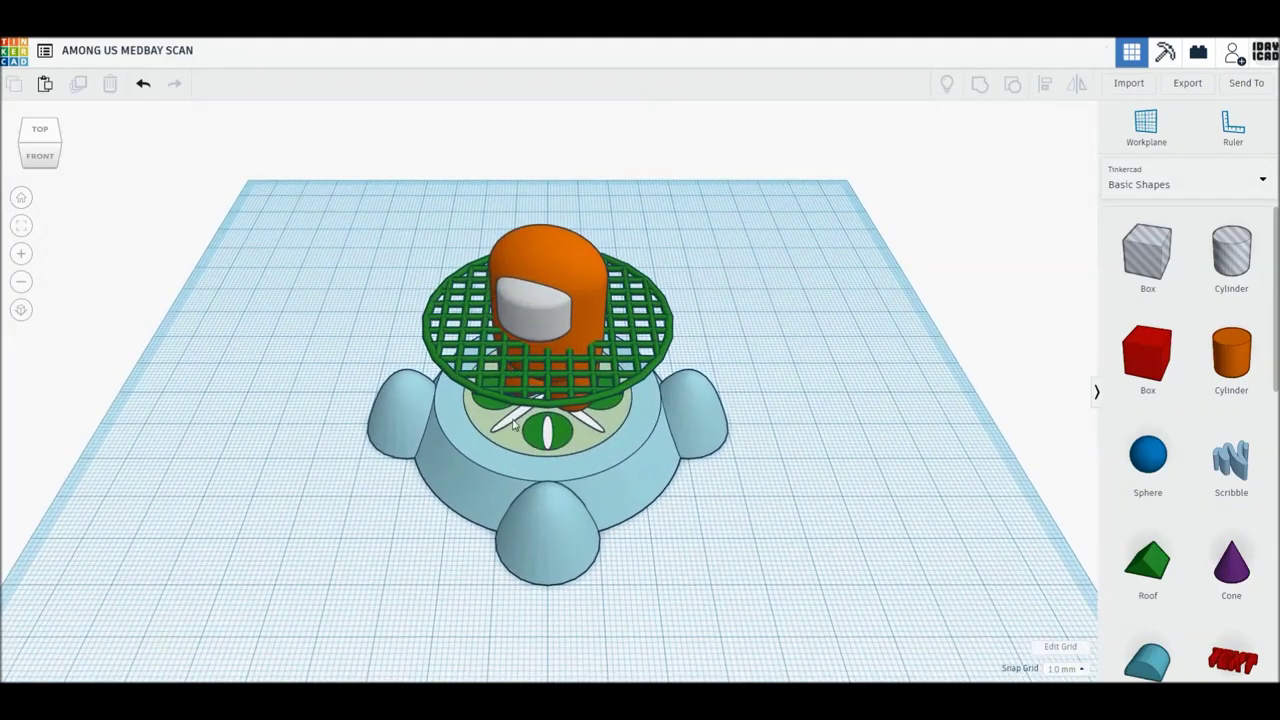
scroll(507, 420, "up", 2)
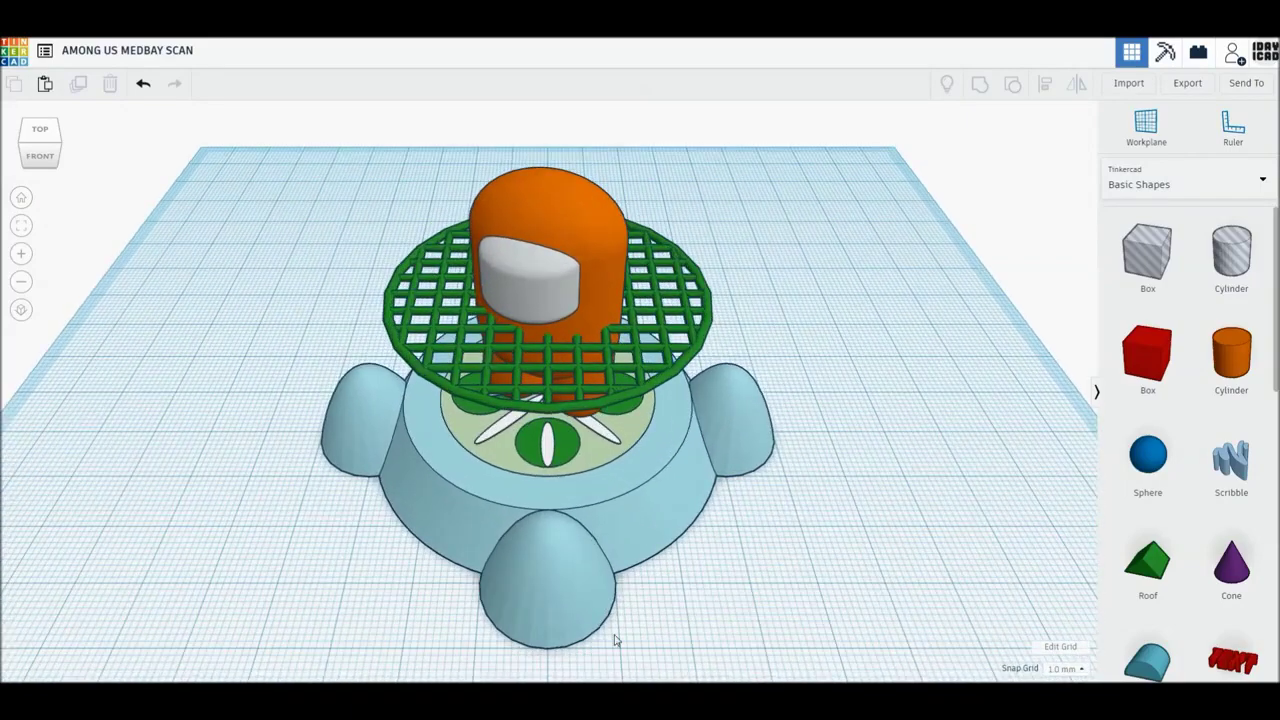
right_click_drag(547, 671, 547, 640)
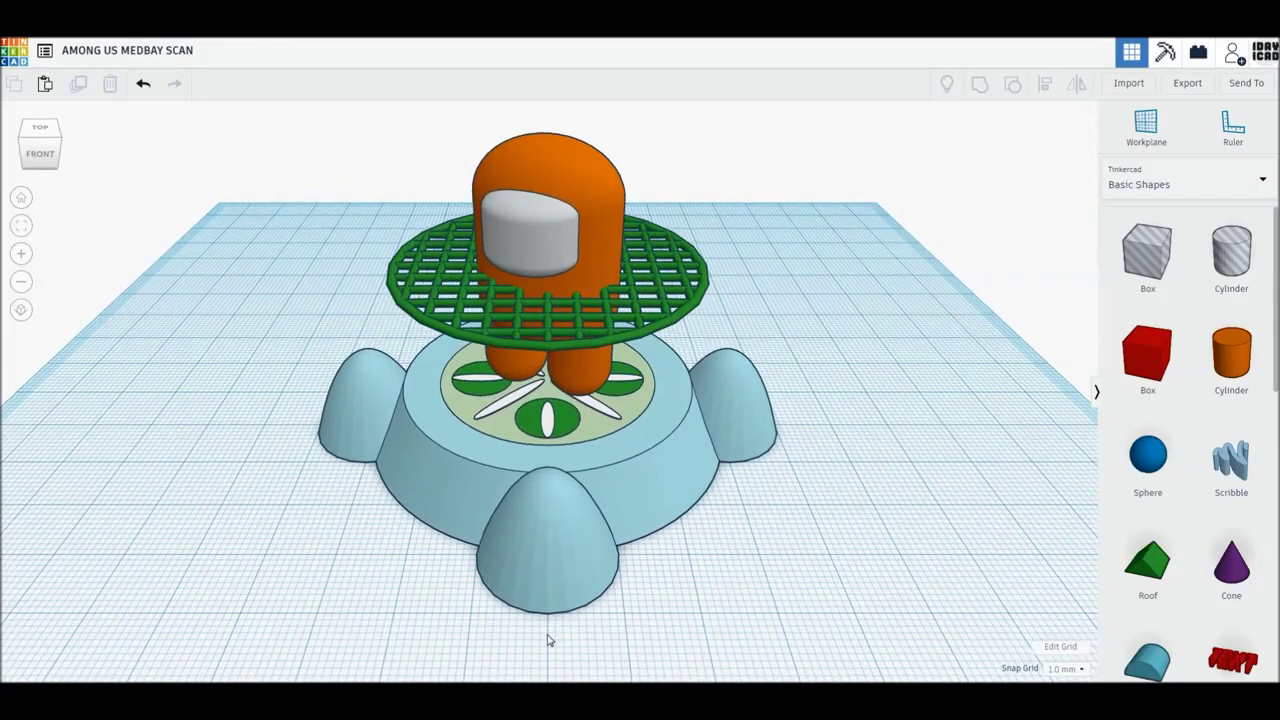
right_click_drag(547, 632, 547, 642)
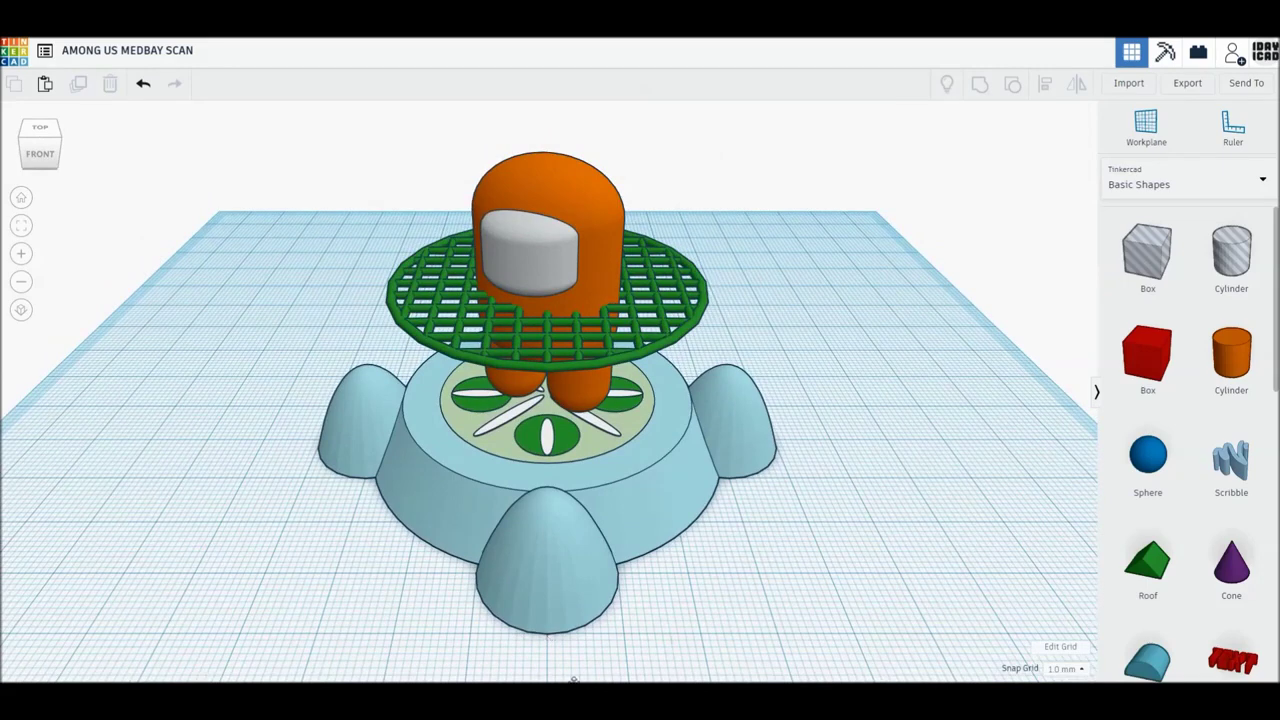